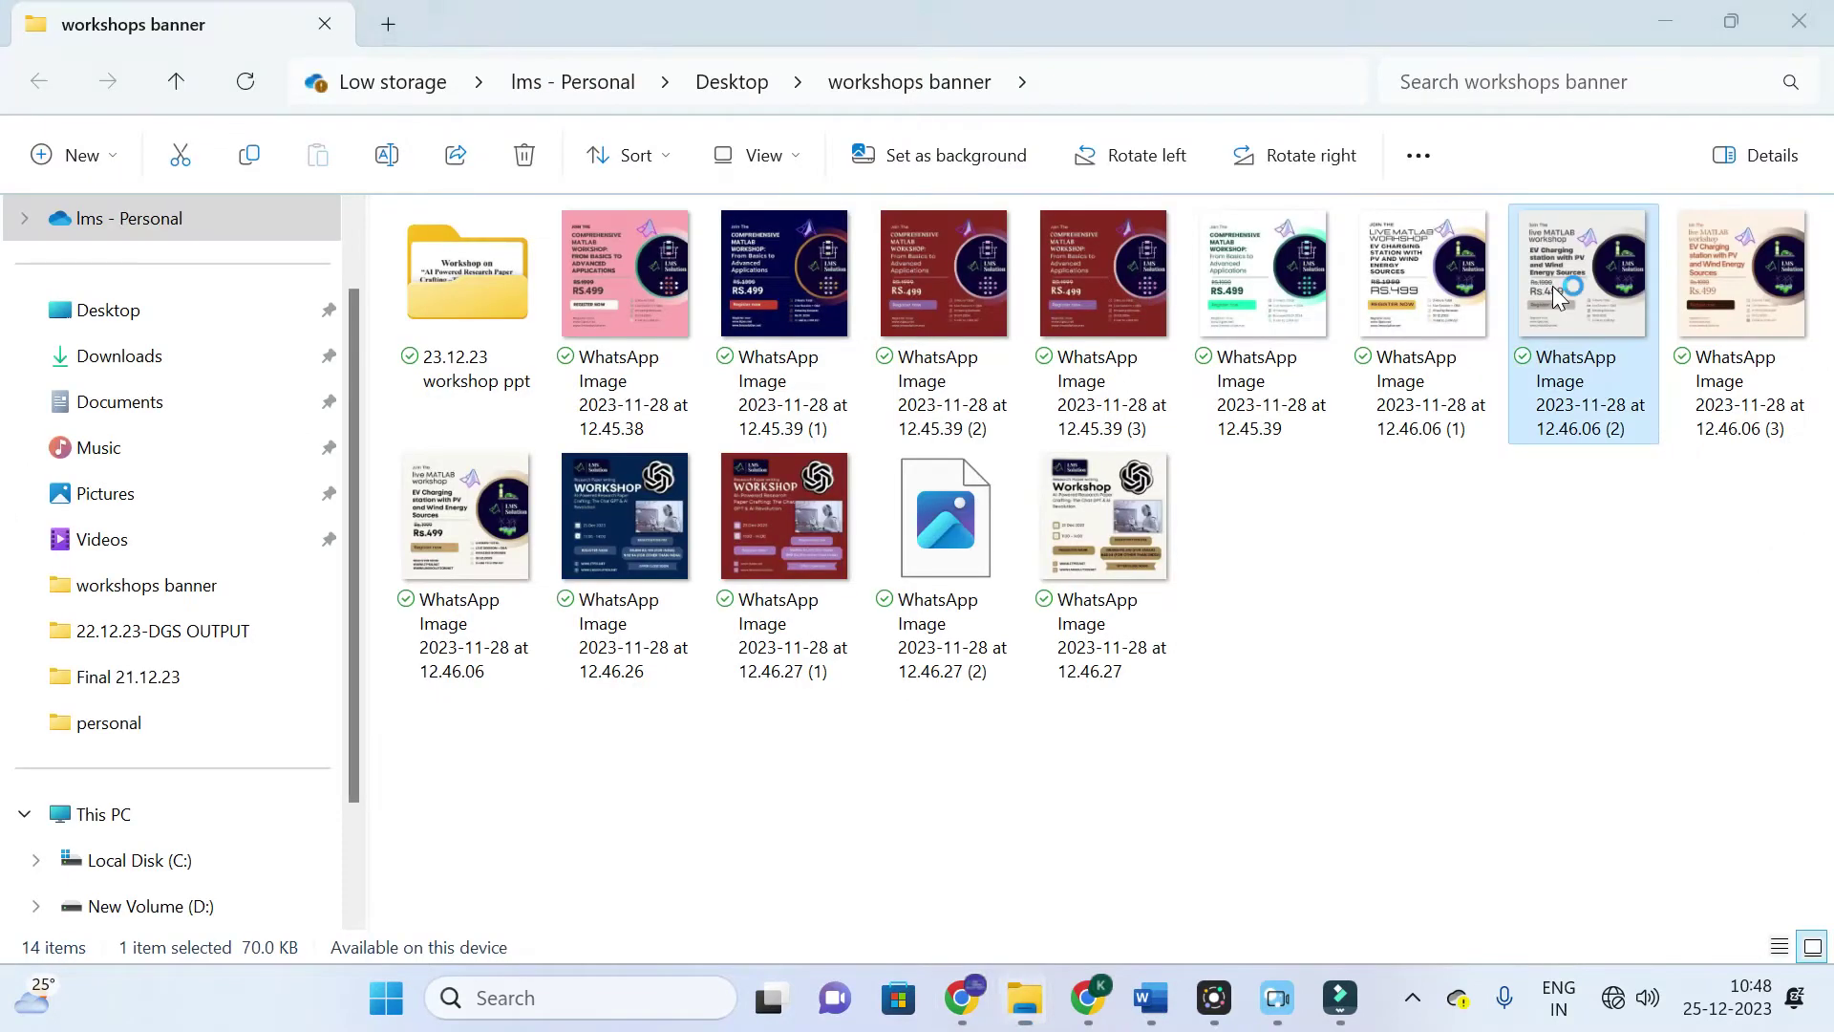
# Open the WhatsApp workshop banner image in Photos and advance to the next poster
pyautogui.doubleClick(1551, 284)
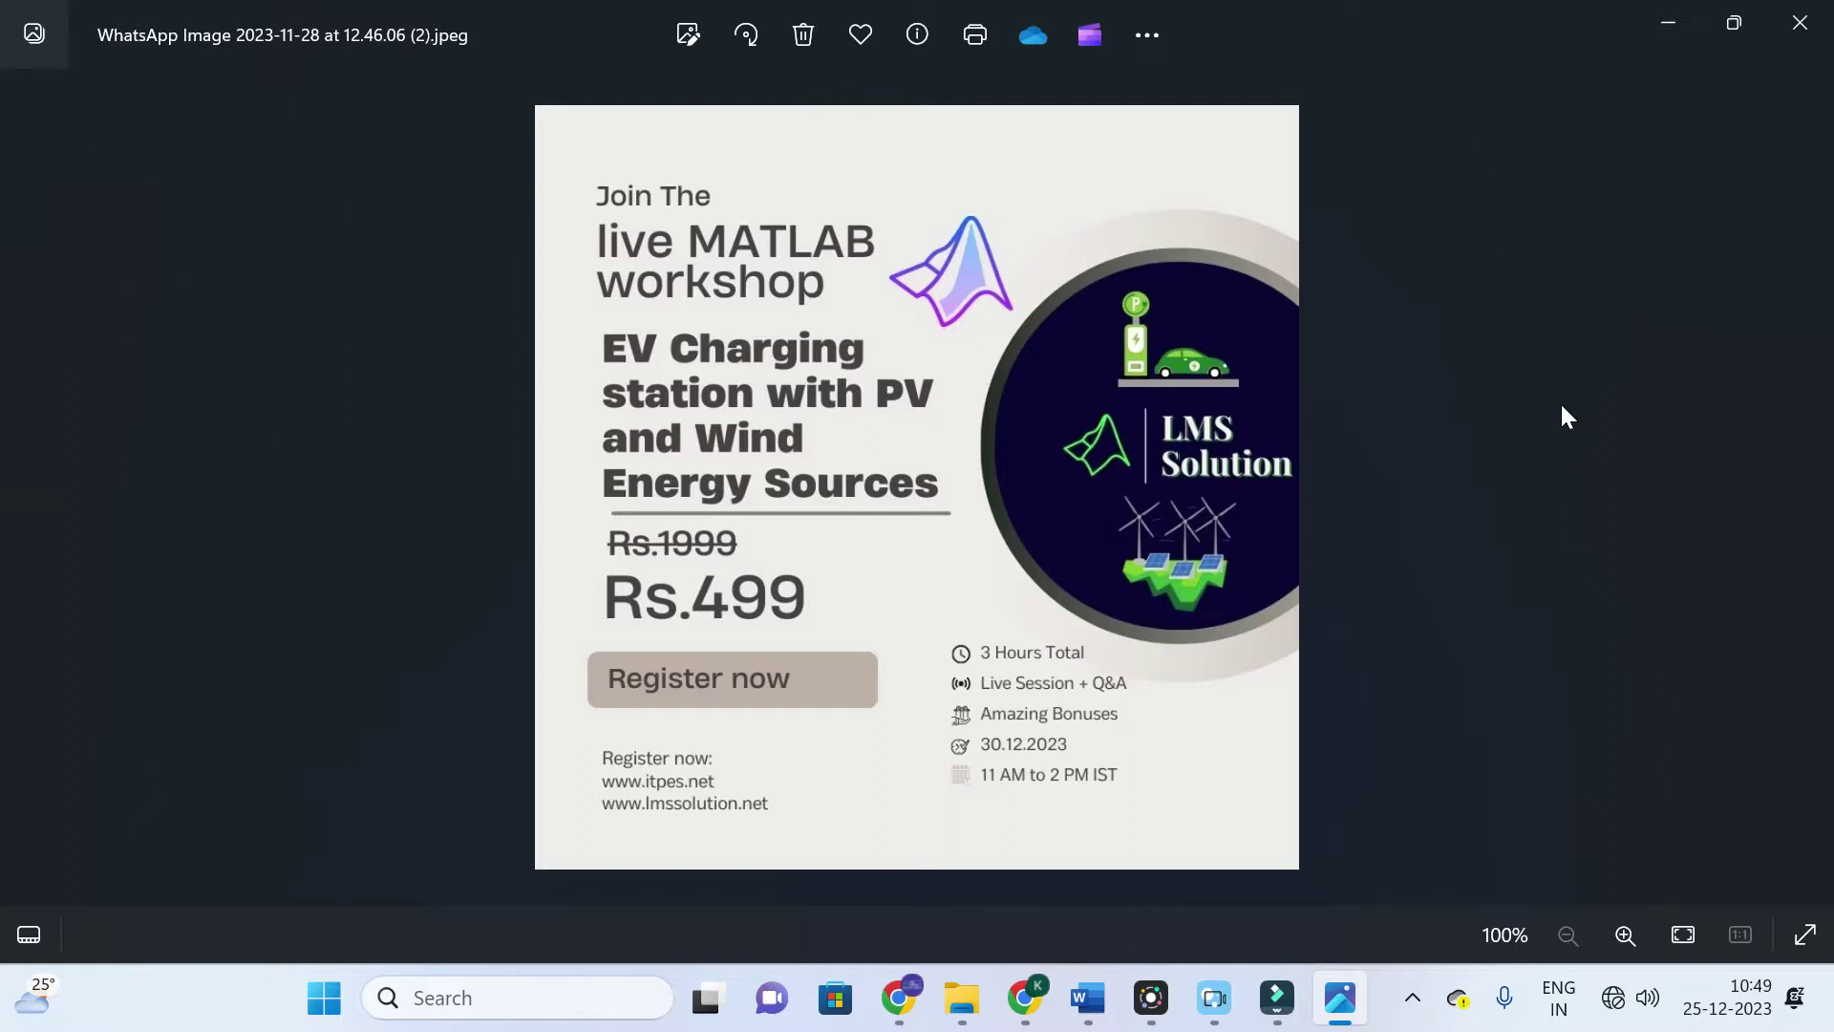
pyautogui.press('Left')
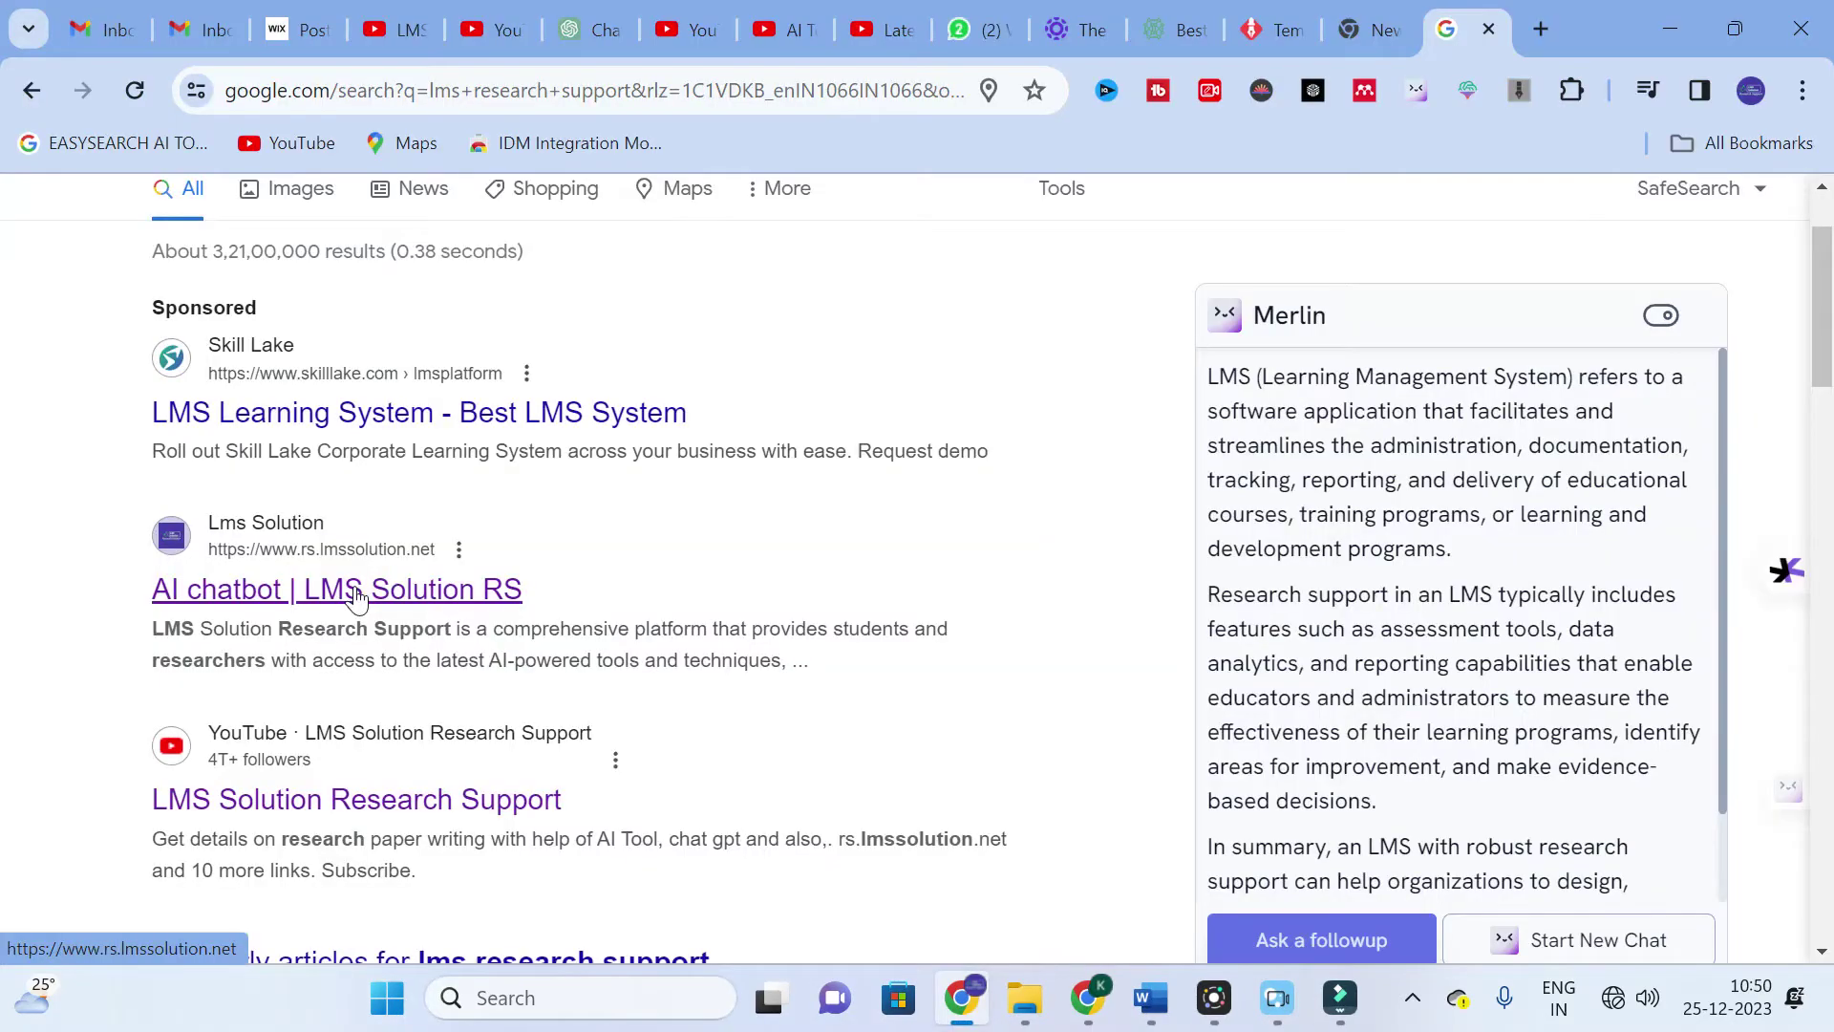
# Go to the LMS Solution research support website from the search results
pyautogui.click(356, 586)
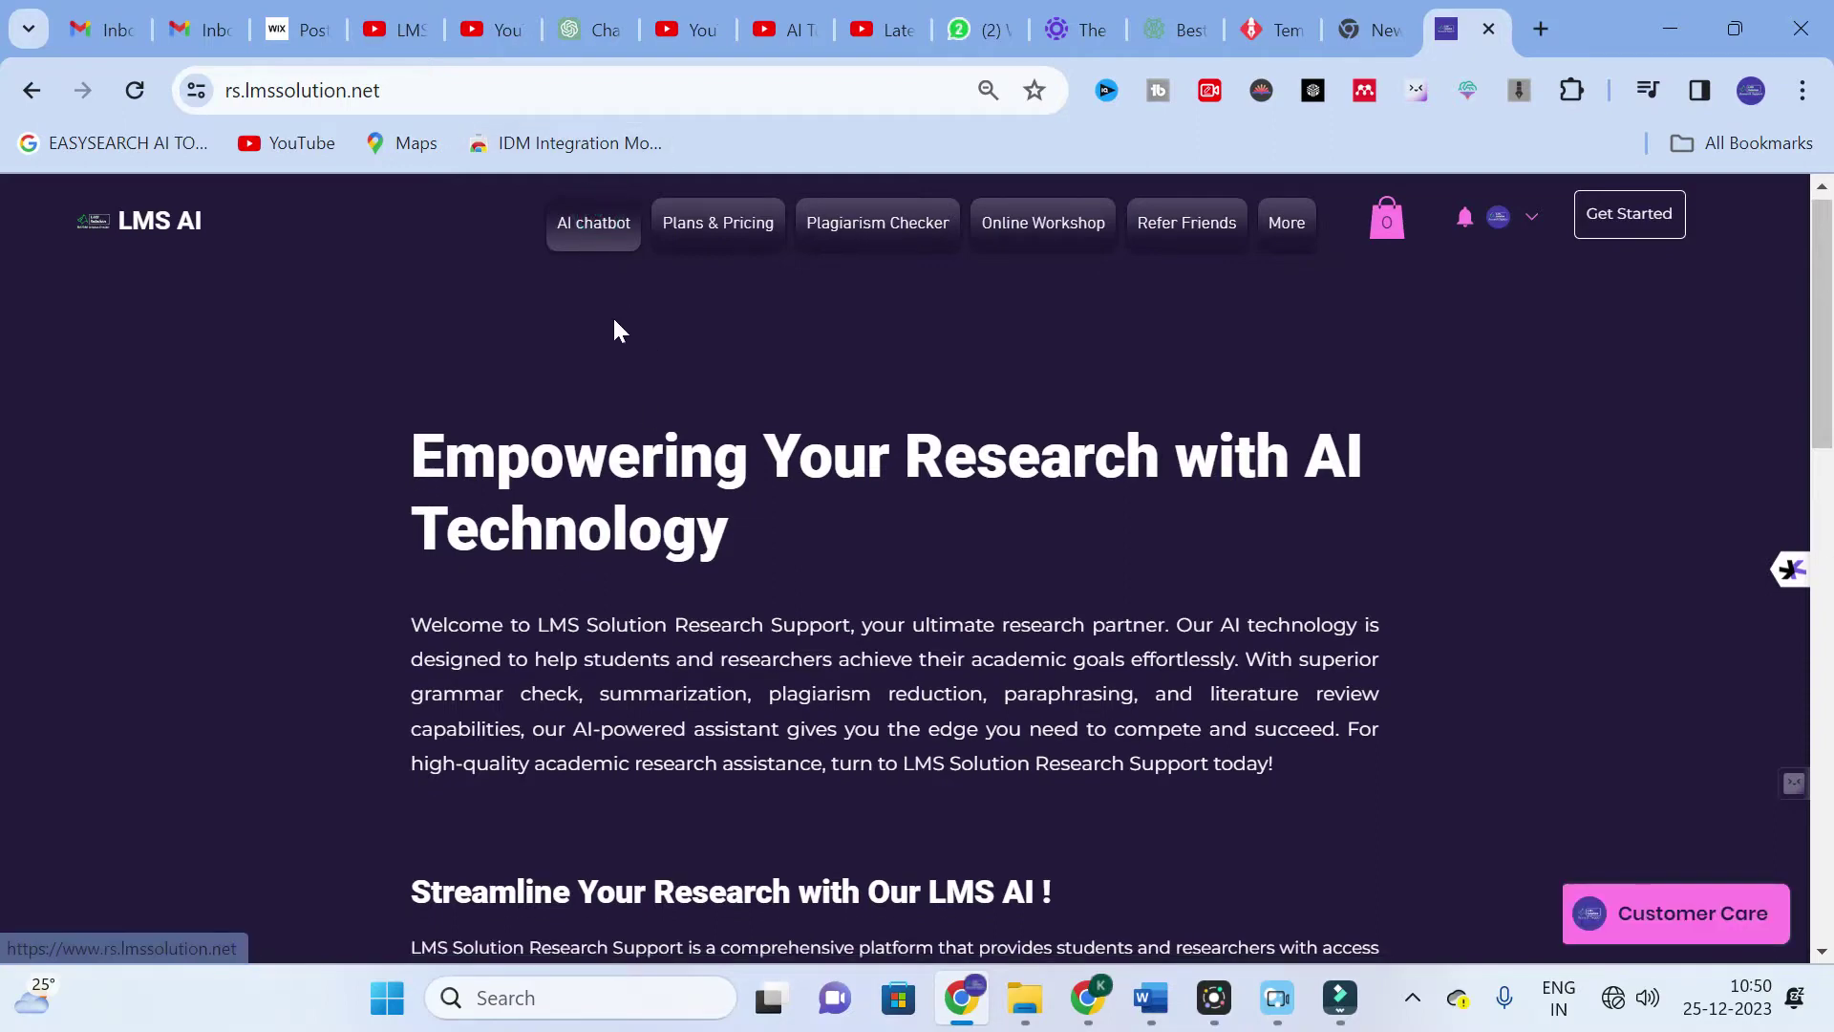
# Scroll down to the LMS AI Templates and open the Literature Review tool
pyautogui.scroll(-4, 615, 330)
pyautogui.scroll(-3, 616, 330)
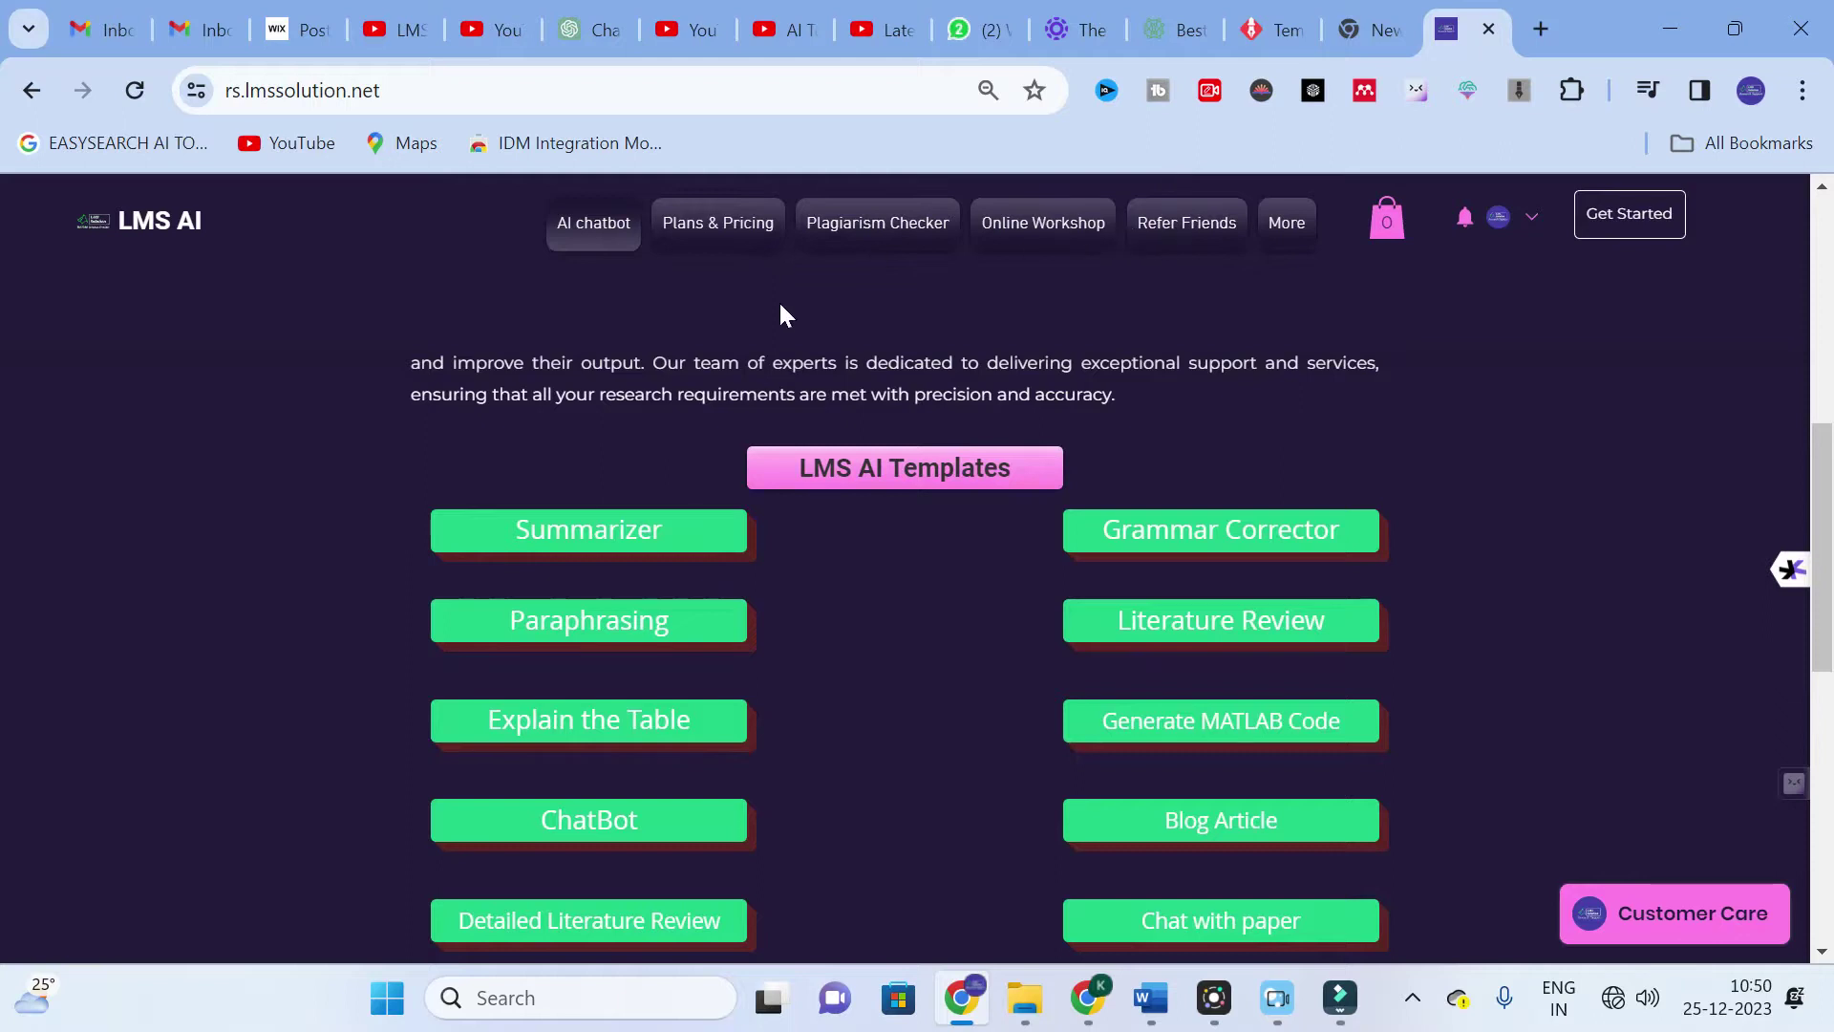
pyautogui.scroll(-1, 833, 575)
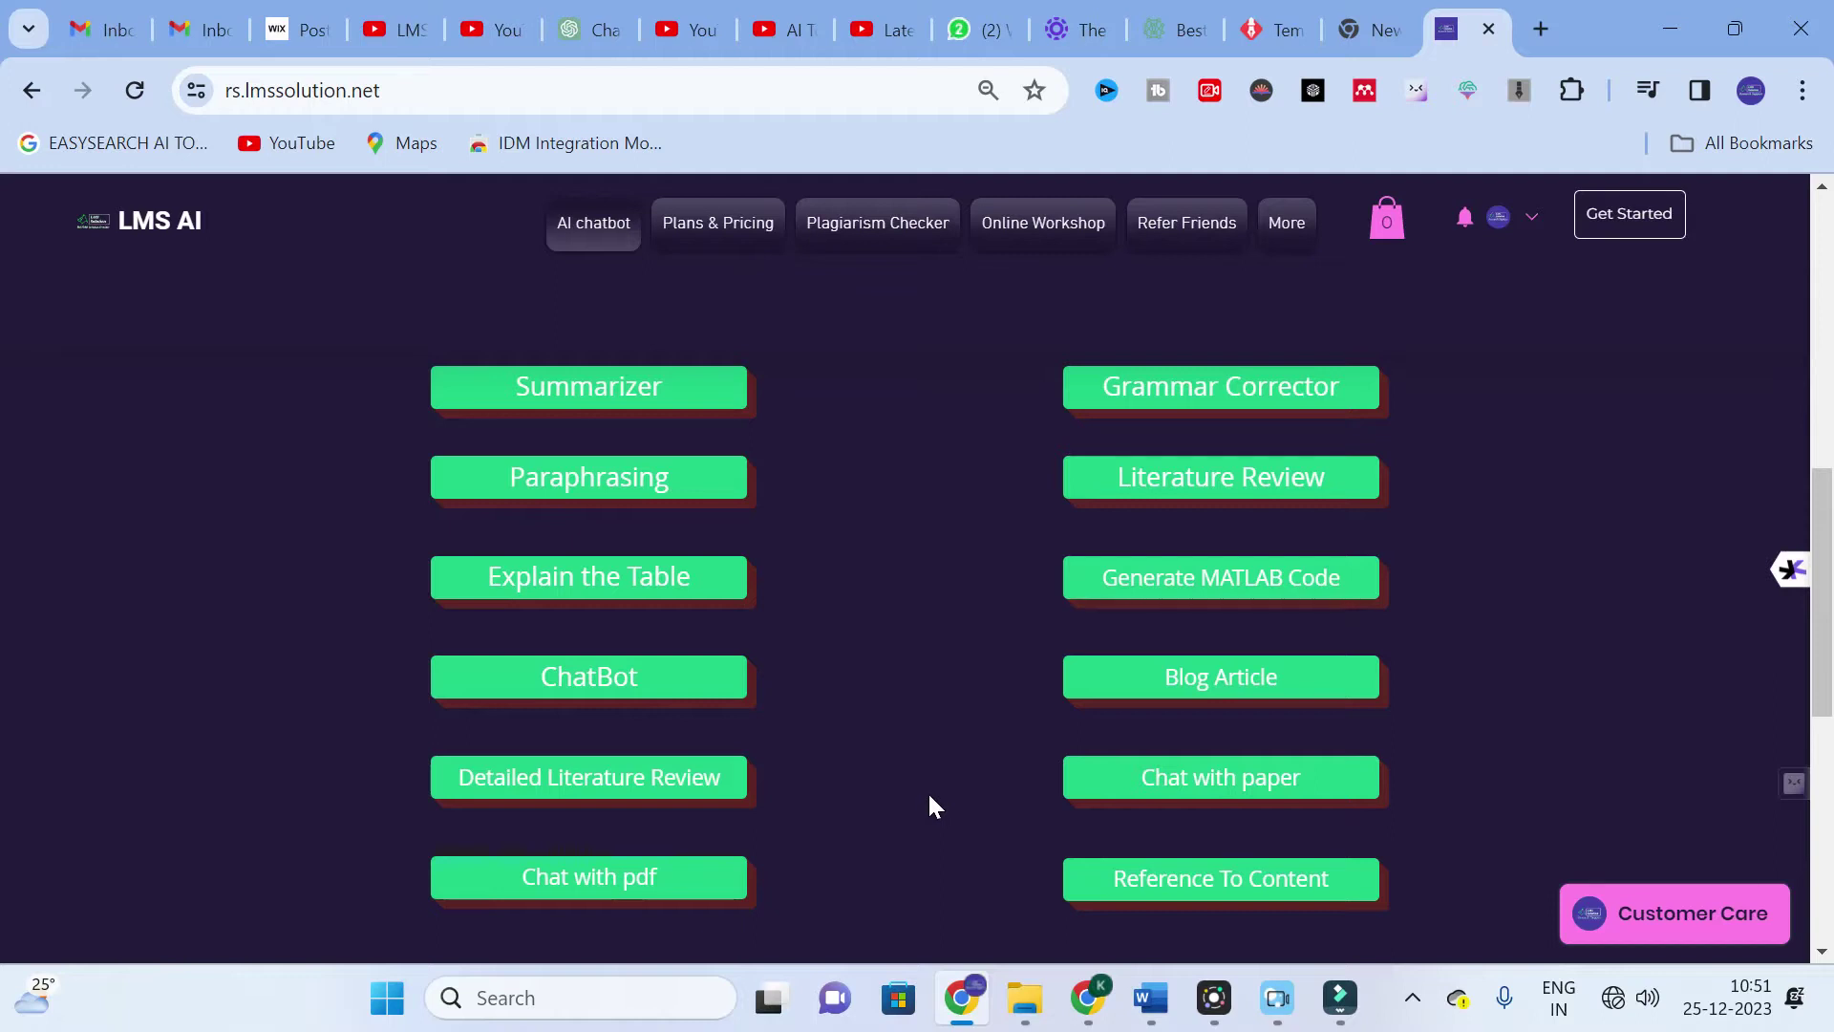
pyautogui.click(1177, 491)
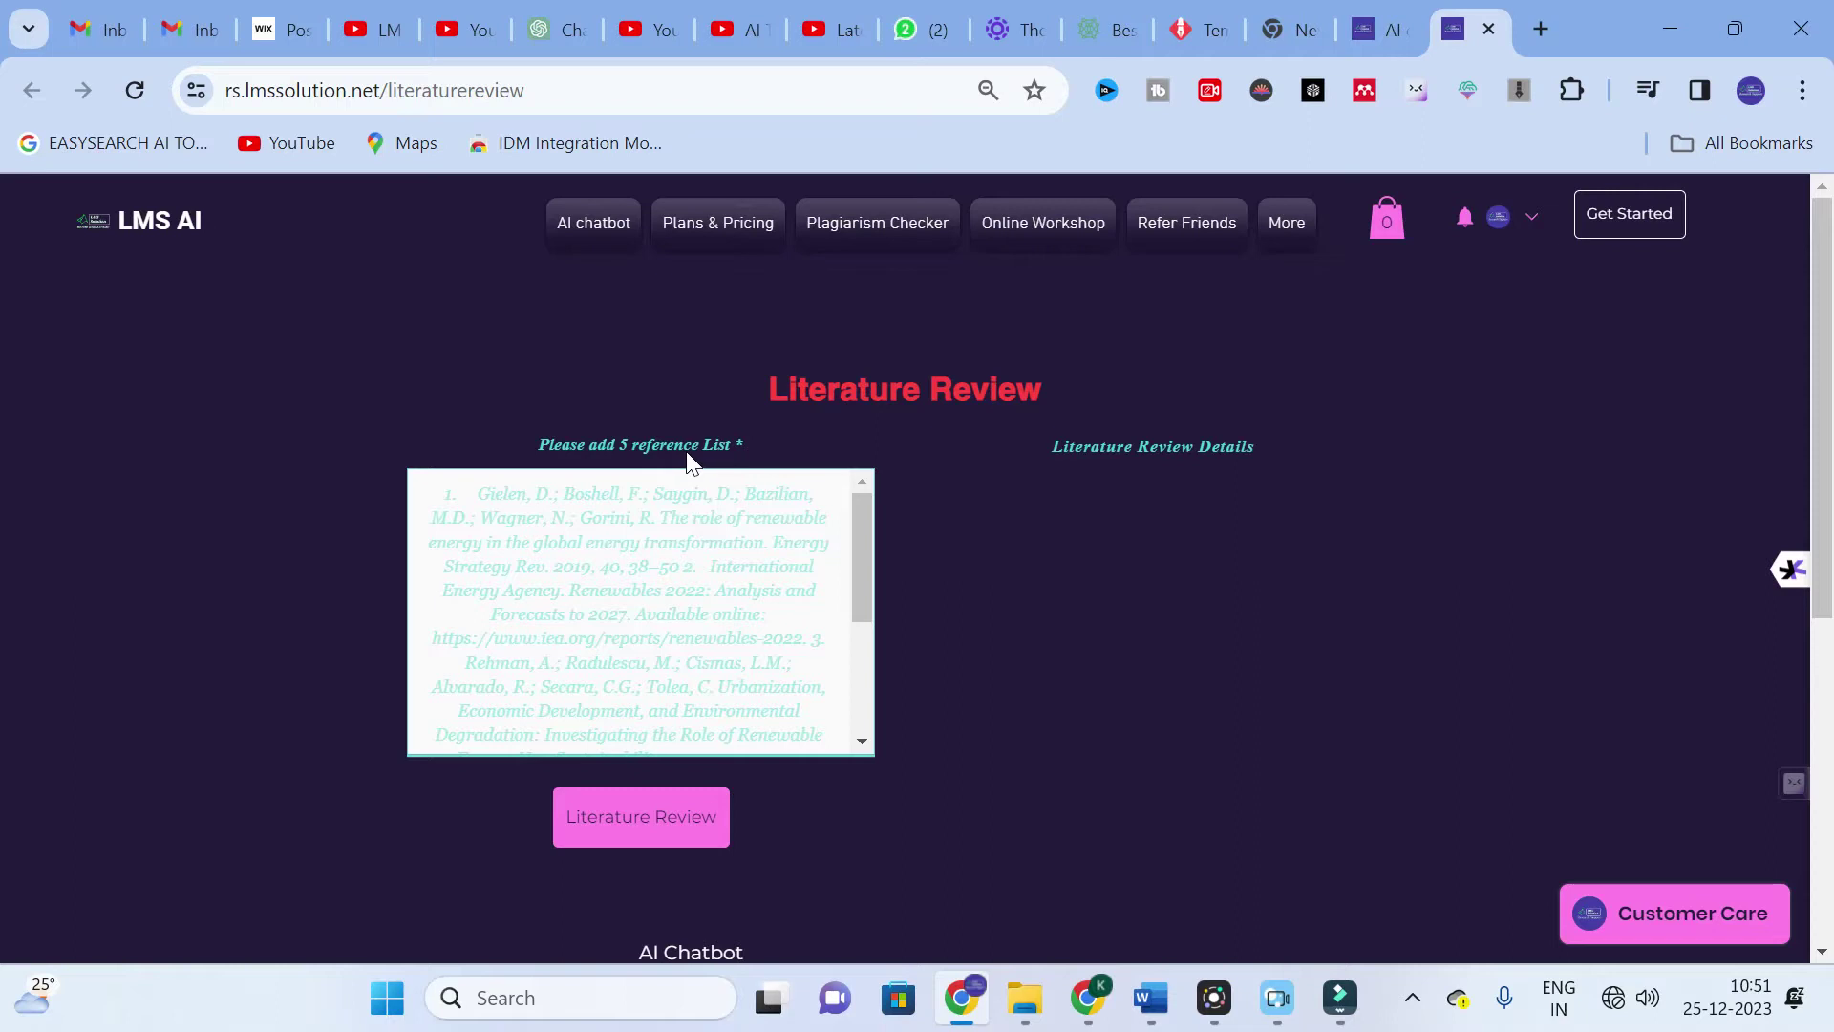
# Select the reference field, then start a new blank tab with the Google search box
pyautogui.click(640, 517)
pyautogui.click(1528, 34)
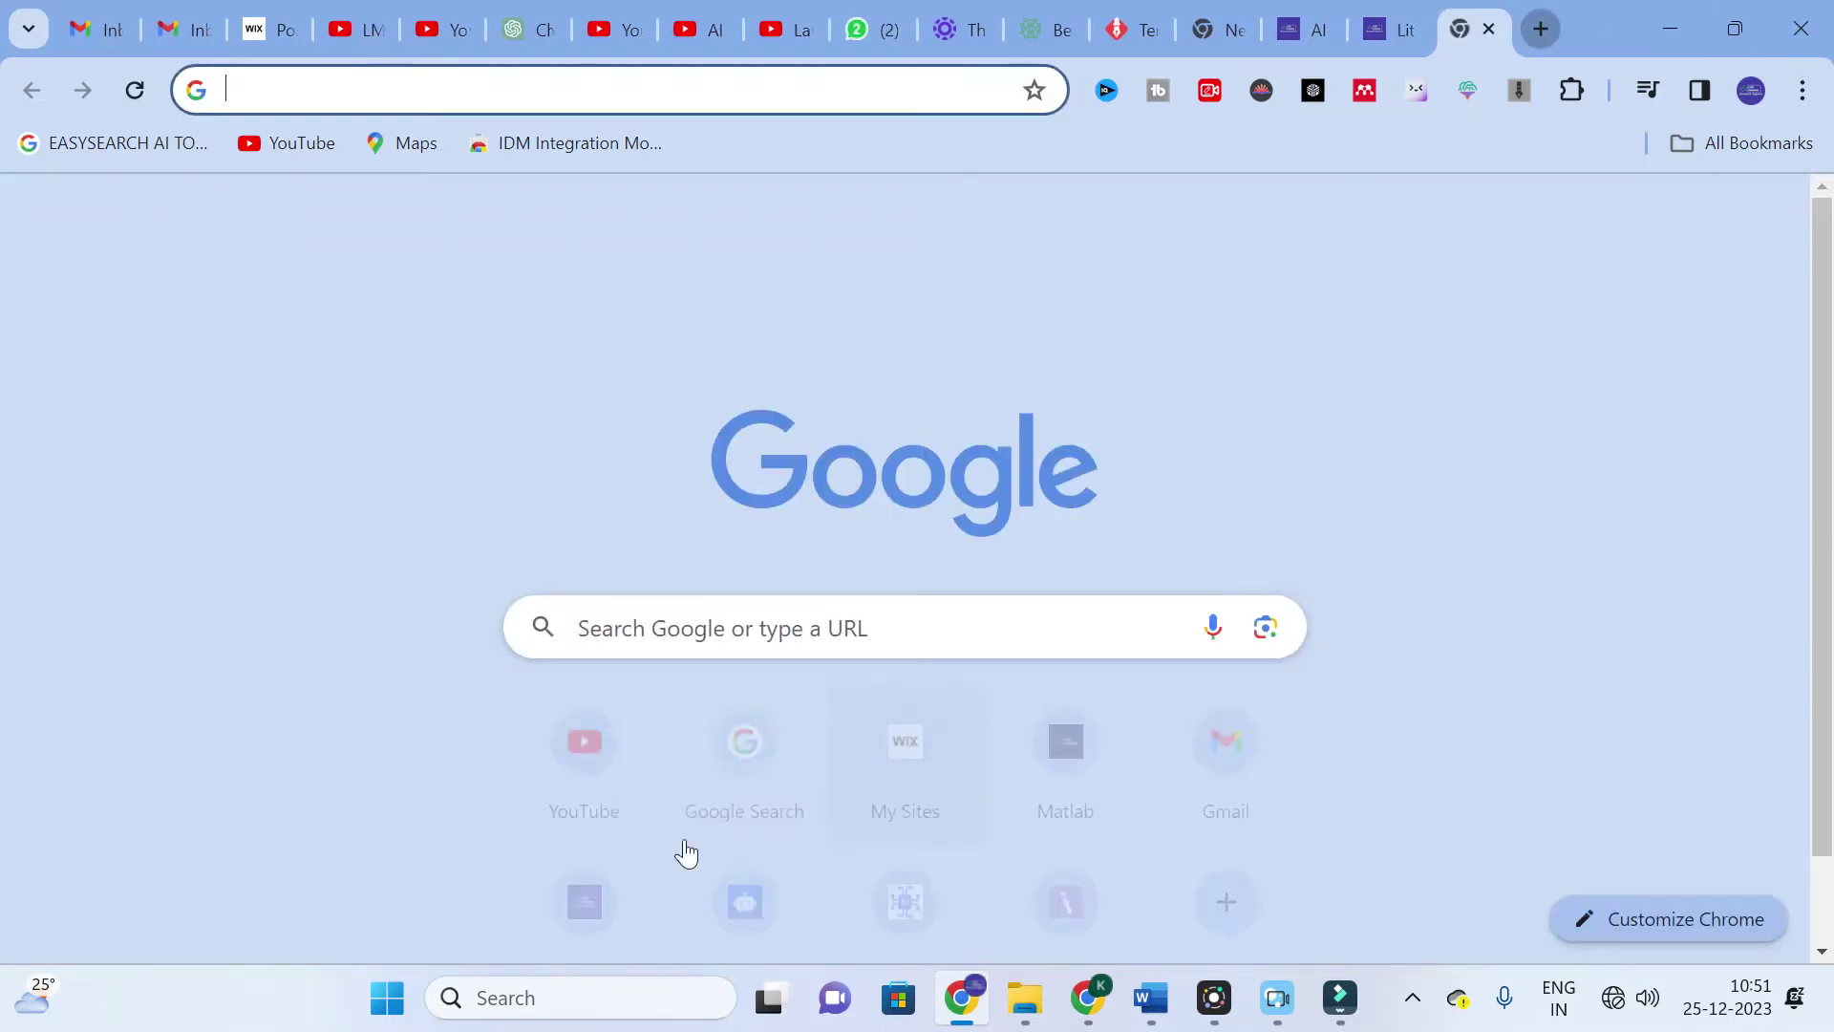
pyautogui.click(752, 642)
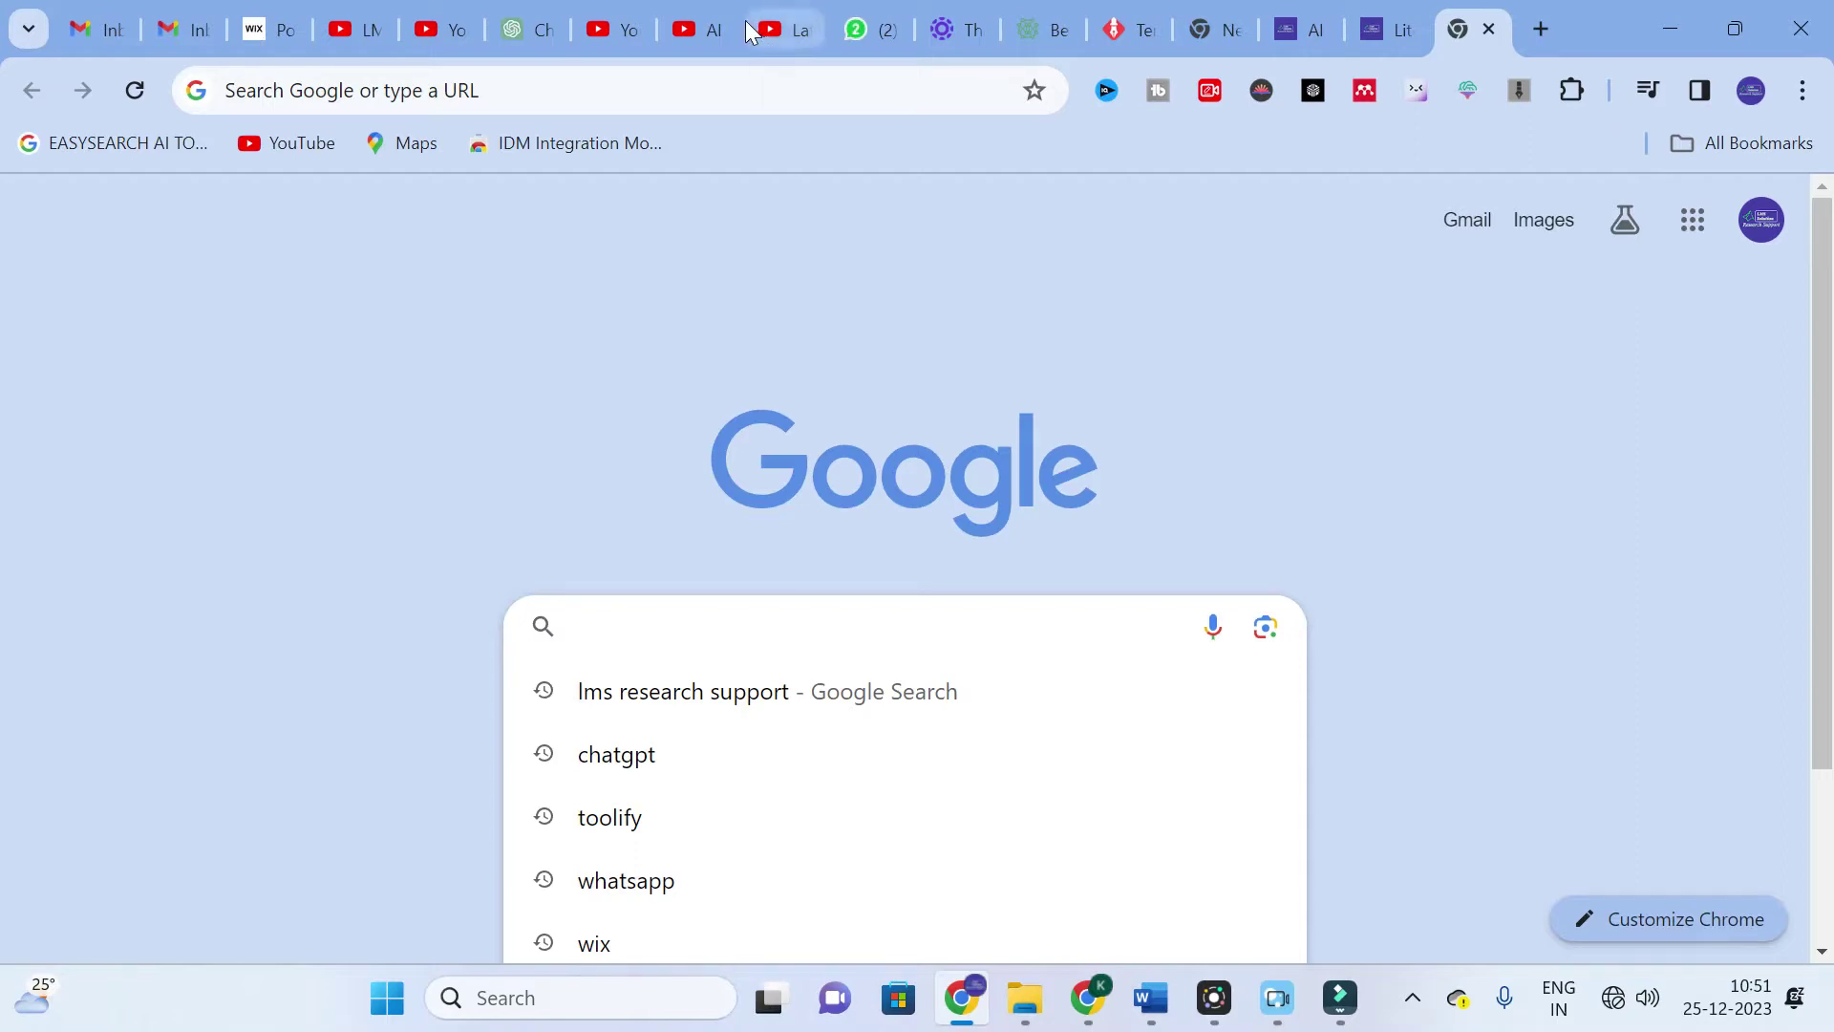
# Minimise the browser and banner folder, then open the 12.kalaam2017 paper PDF
pyautogui.click(1662, 18)
pyautogui.click(1661, 20)
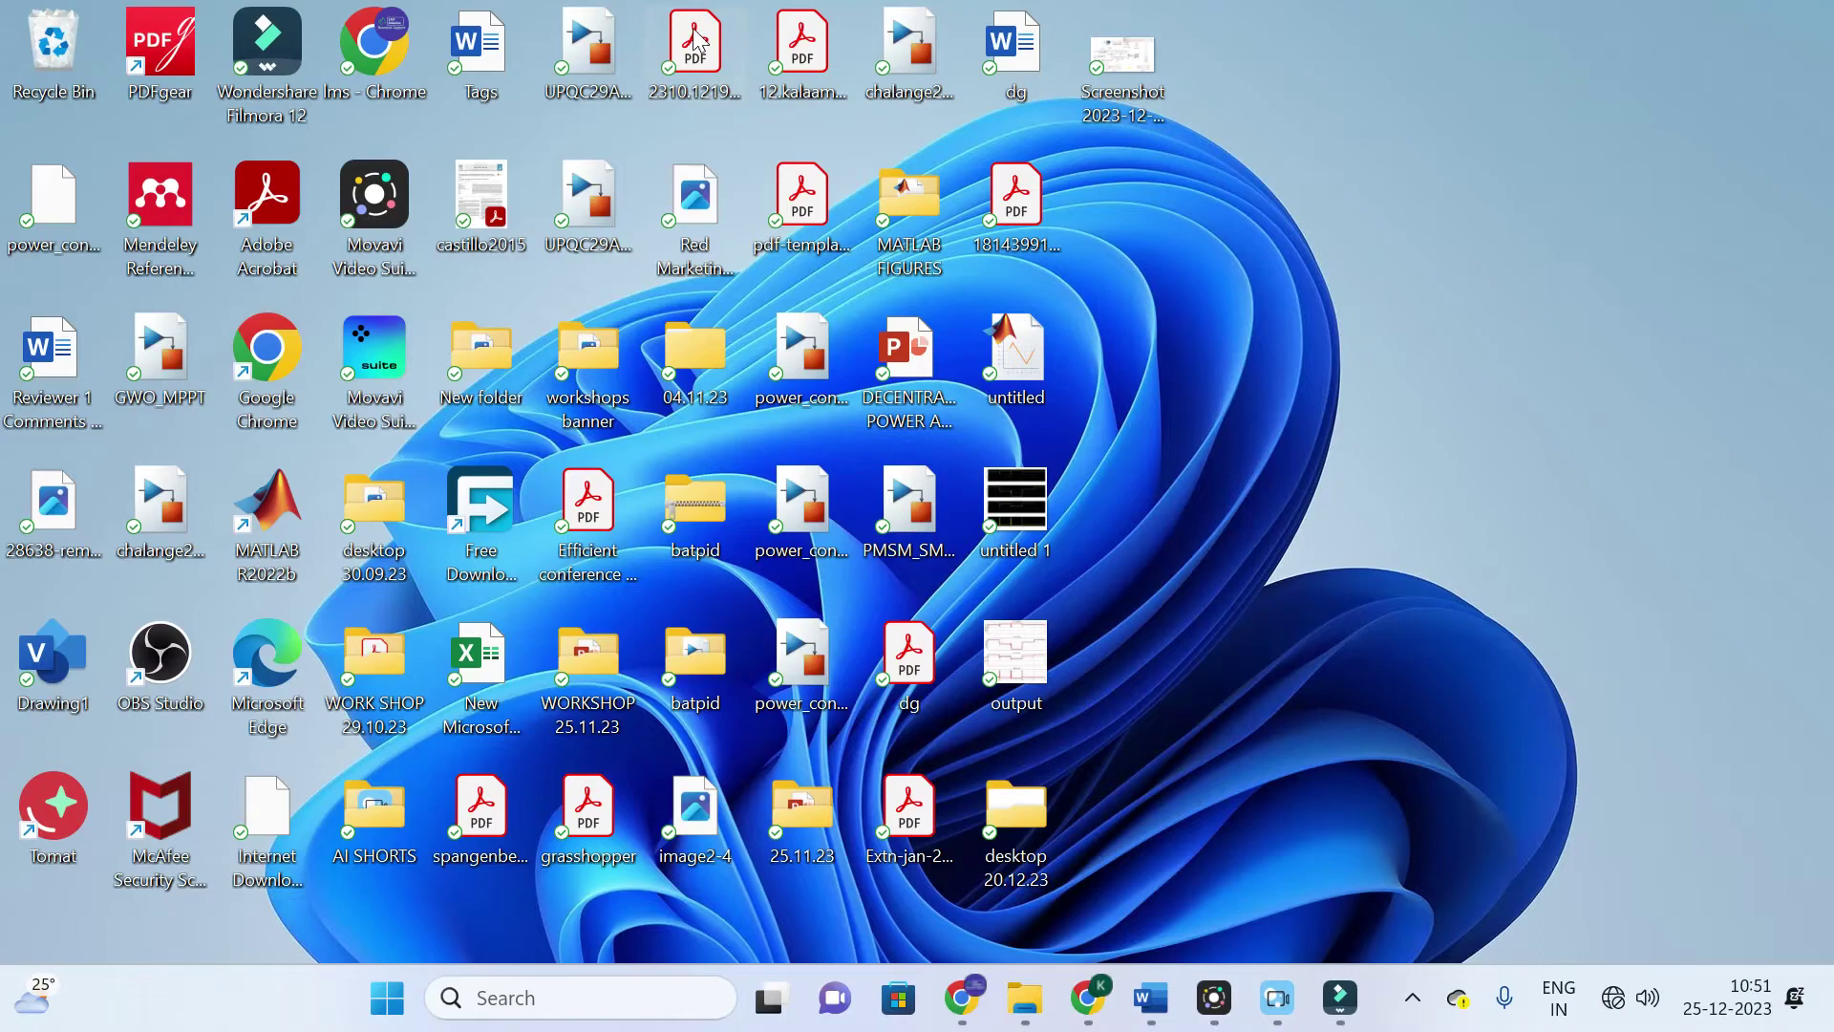
pyautogui.doubleClick(789, 38)
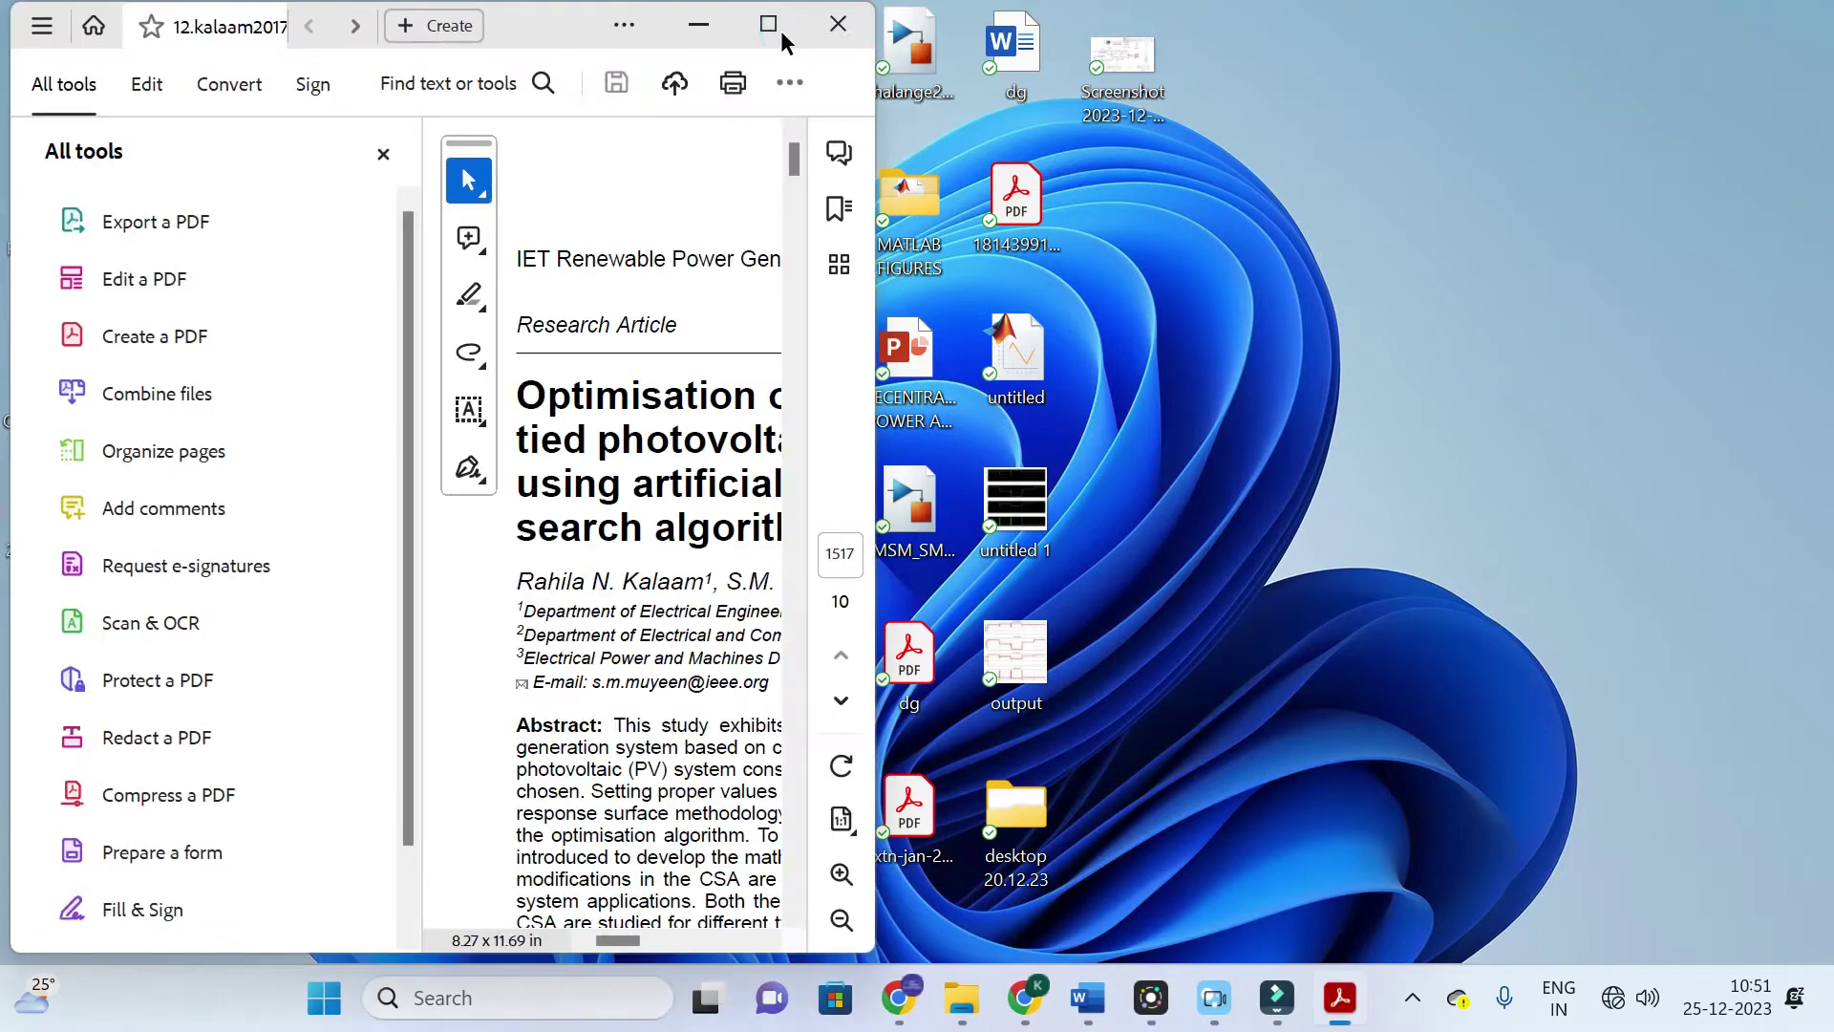
# Maximise the 12.kalaam2017 PDF, copy references [1]–[5], and return to the browser
pyautogui.click(782, 21)
pyautogui.scroll(-5, 1051, 535)
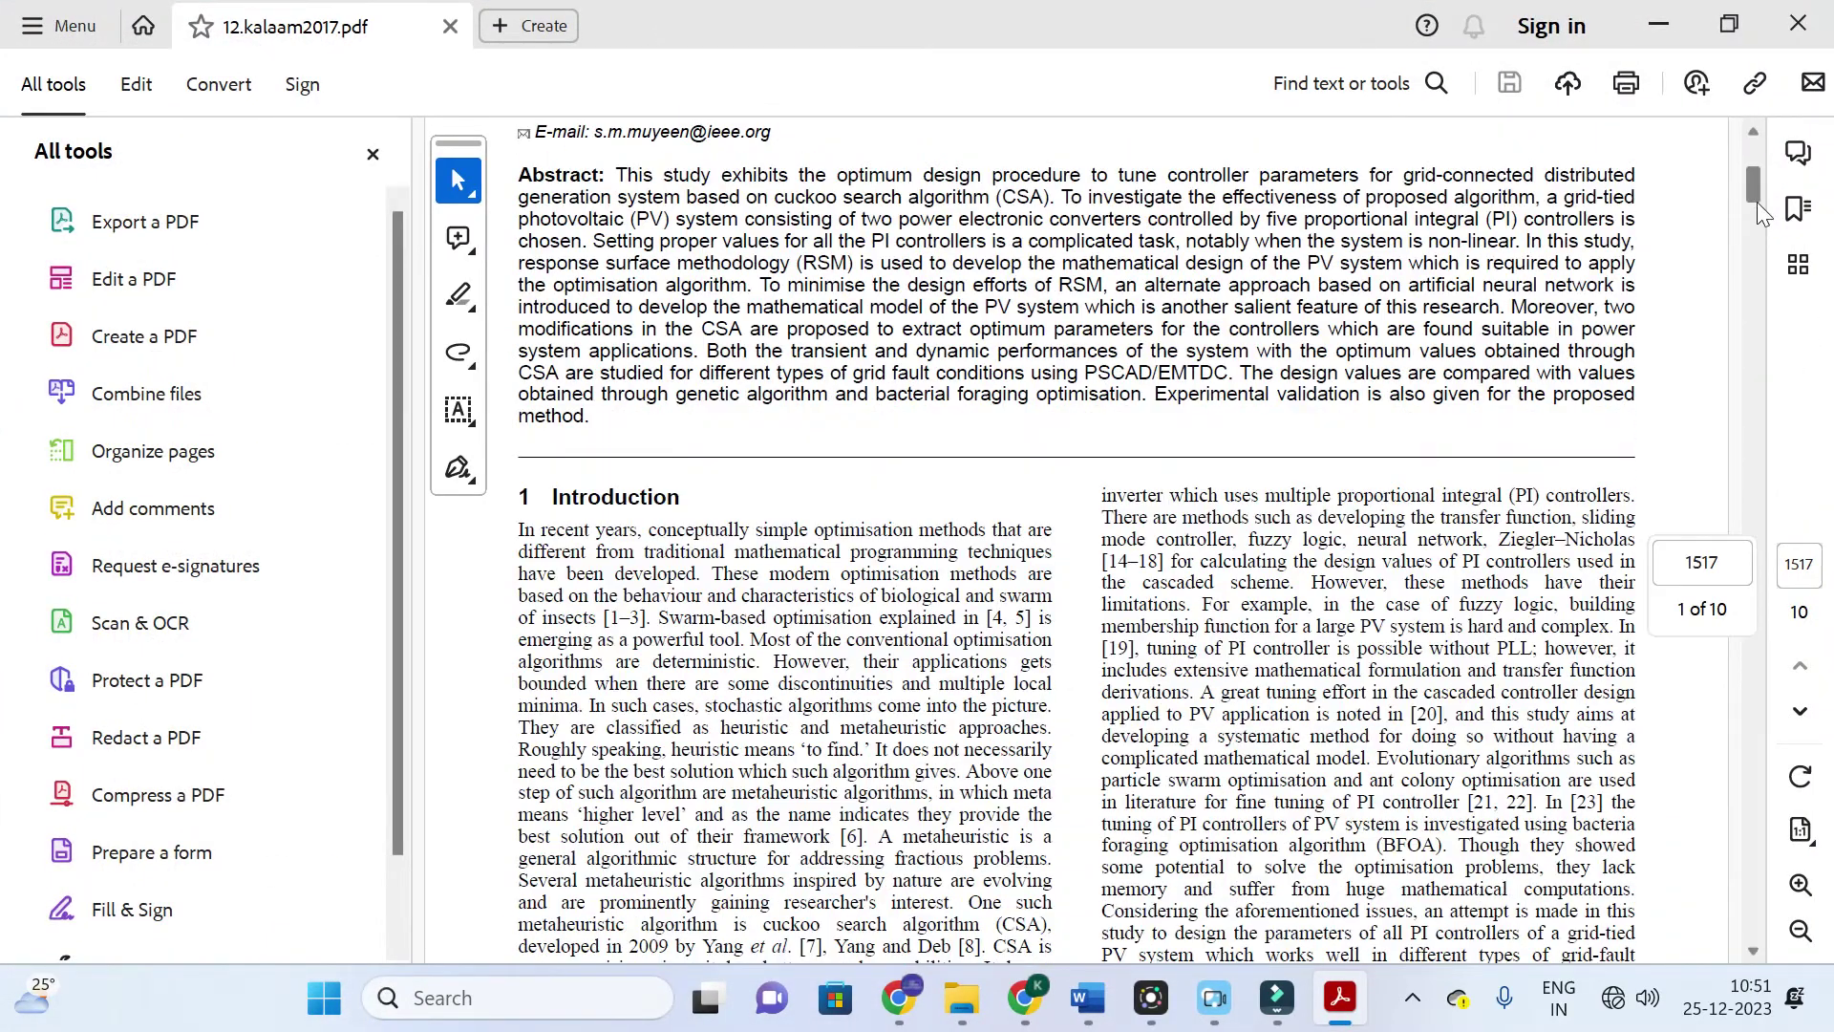
pyautogui.scroll(-20, 1762, 897)
pyautogui.scroll(-15, 1762, 898)
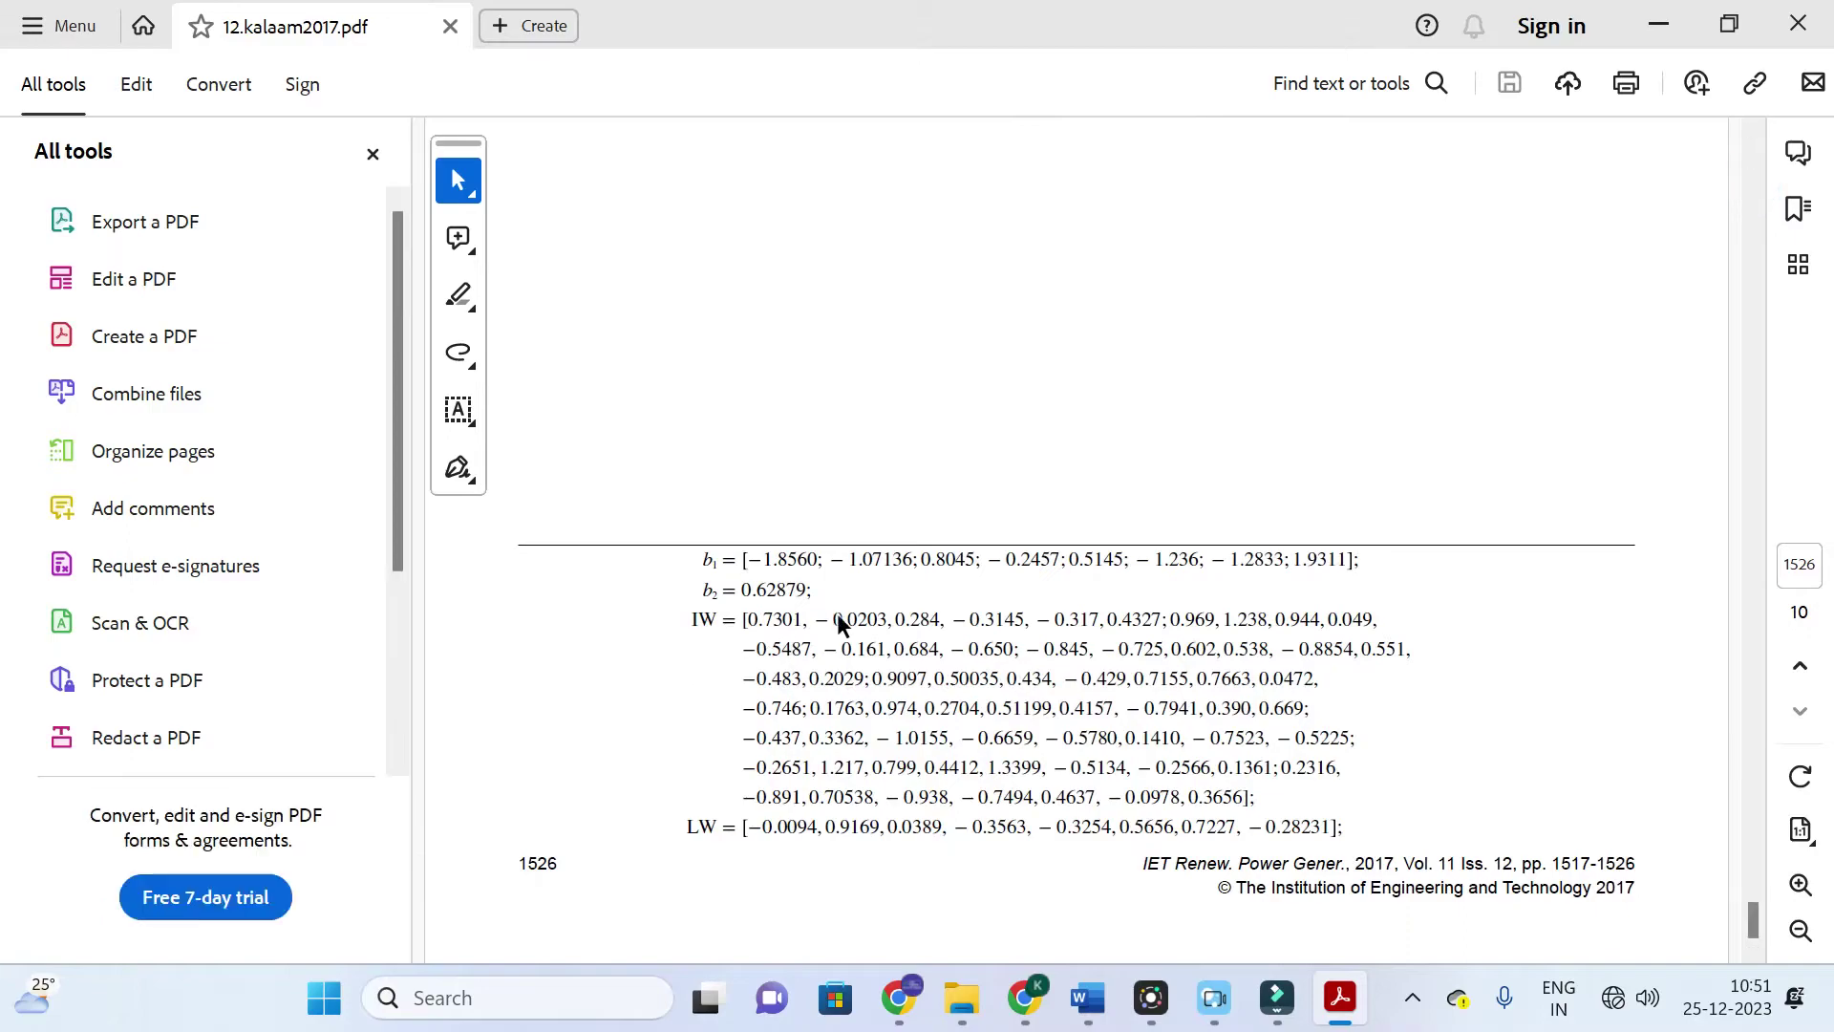
pyautogui.scroll(-8, 851, 668)
pyautogui.scroll(15, 860, 635)
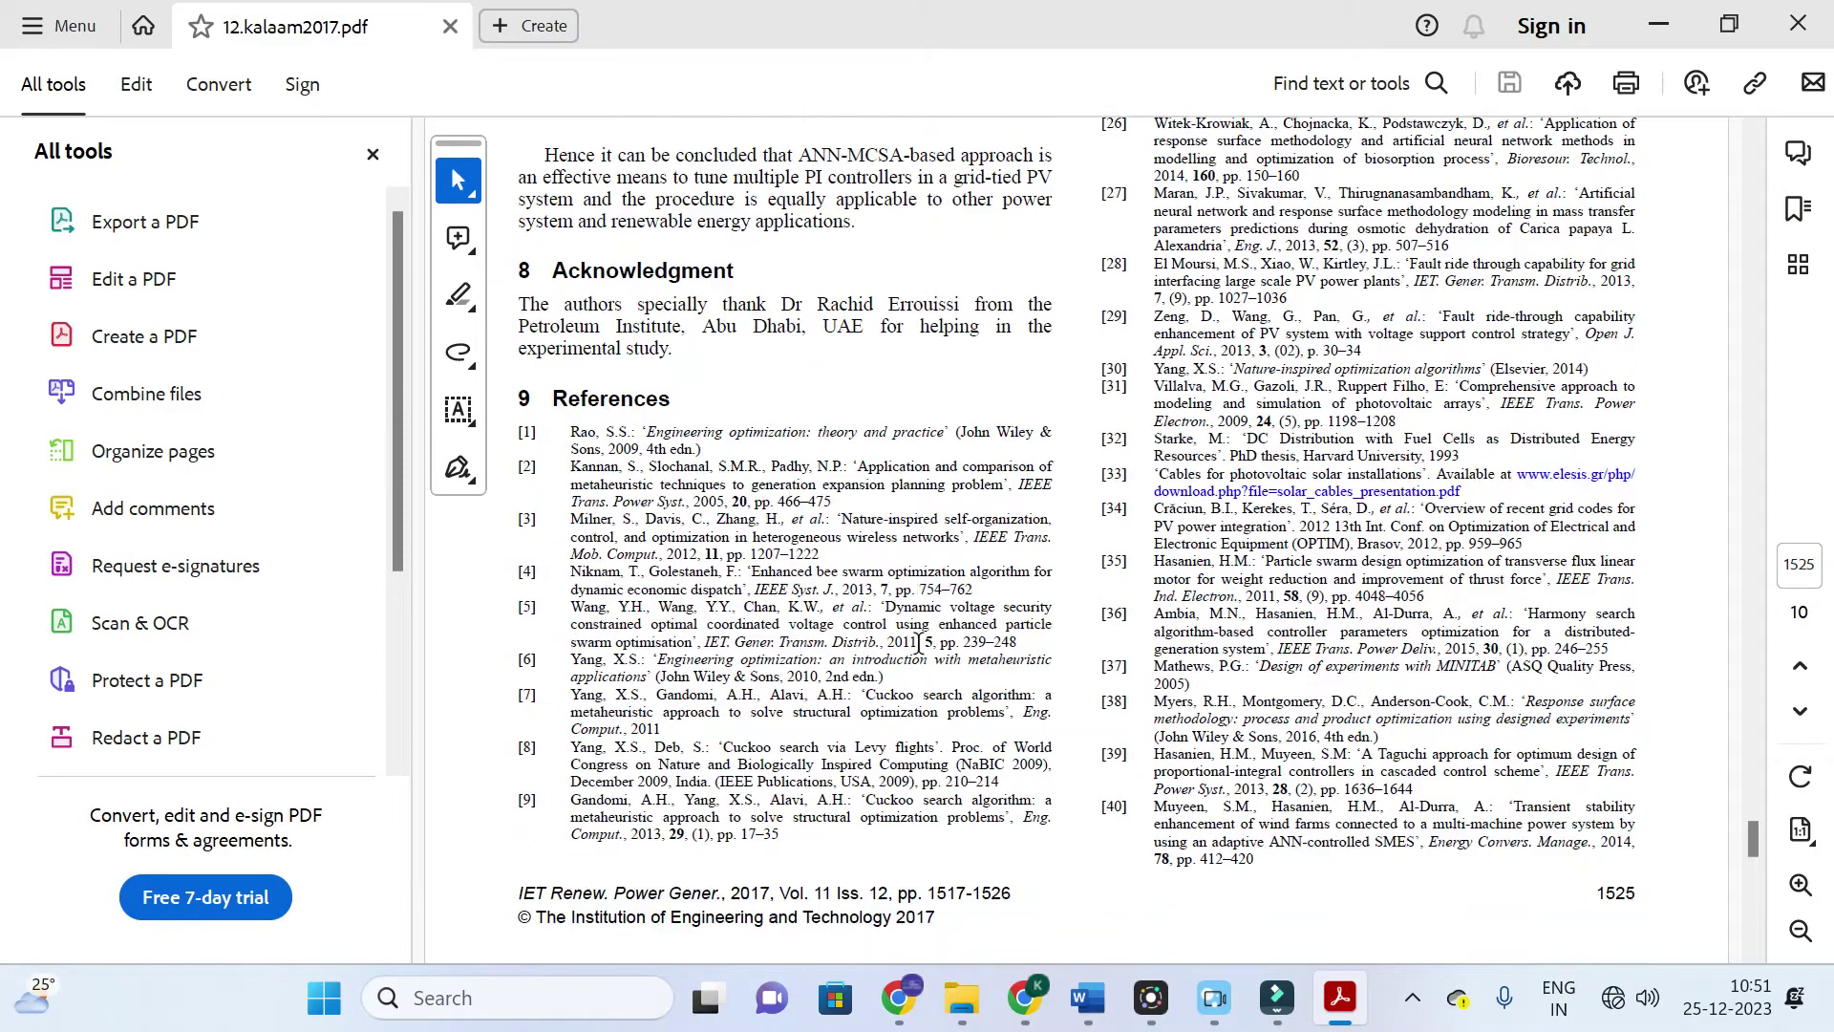
pyautogui.moveTo(568, 444); pyautogui.dragTo(1014, 642)
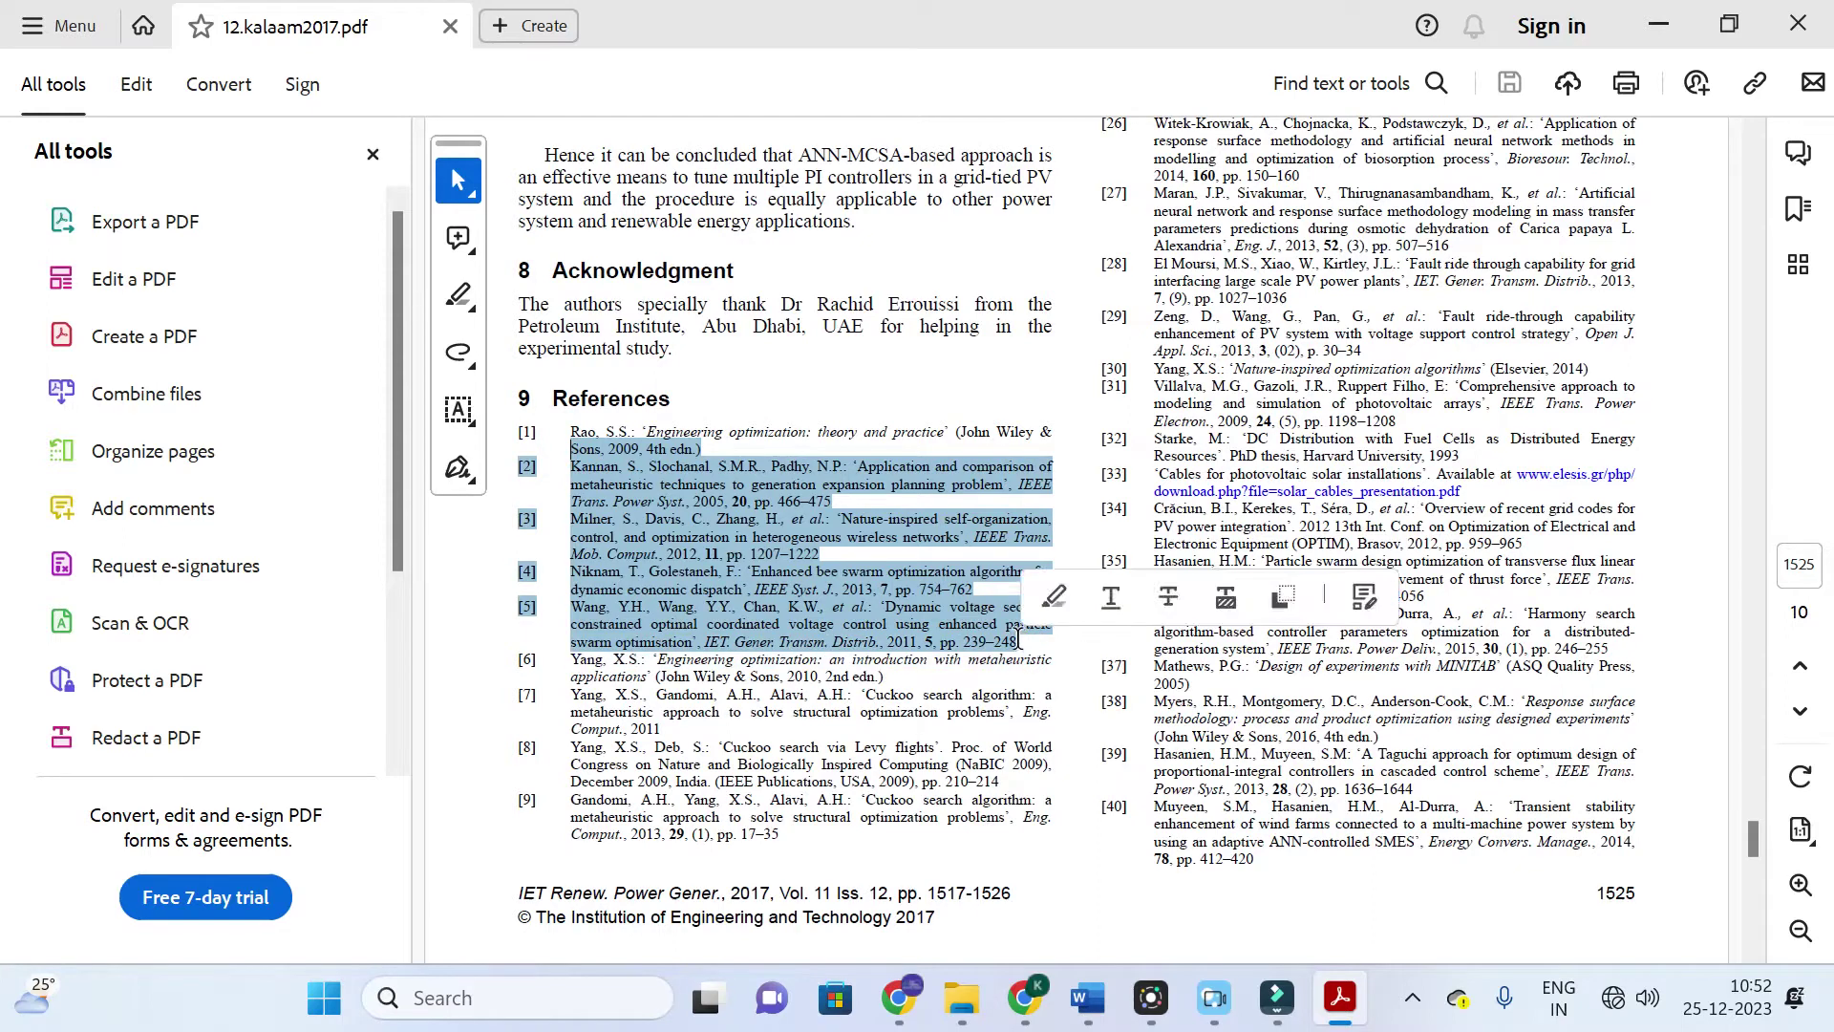
pyautogui.click(570, 436)
pyautogui.moveTo(569, 432); pyautogui.dragTo(1019, 643)
pyautogui.hotkey('alt', 'Tab')
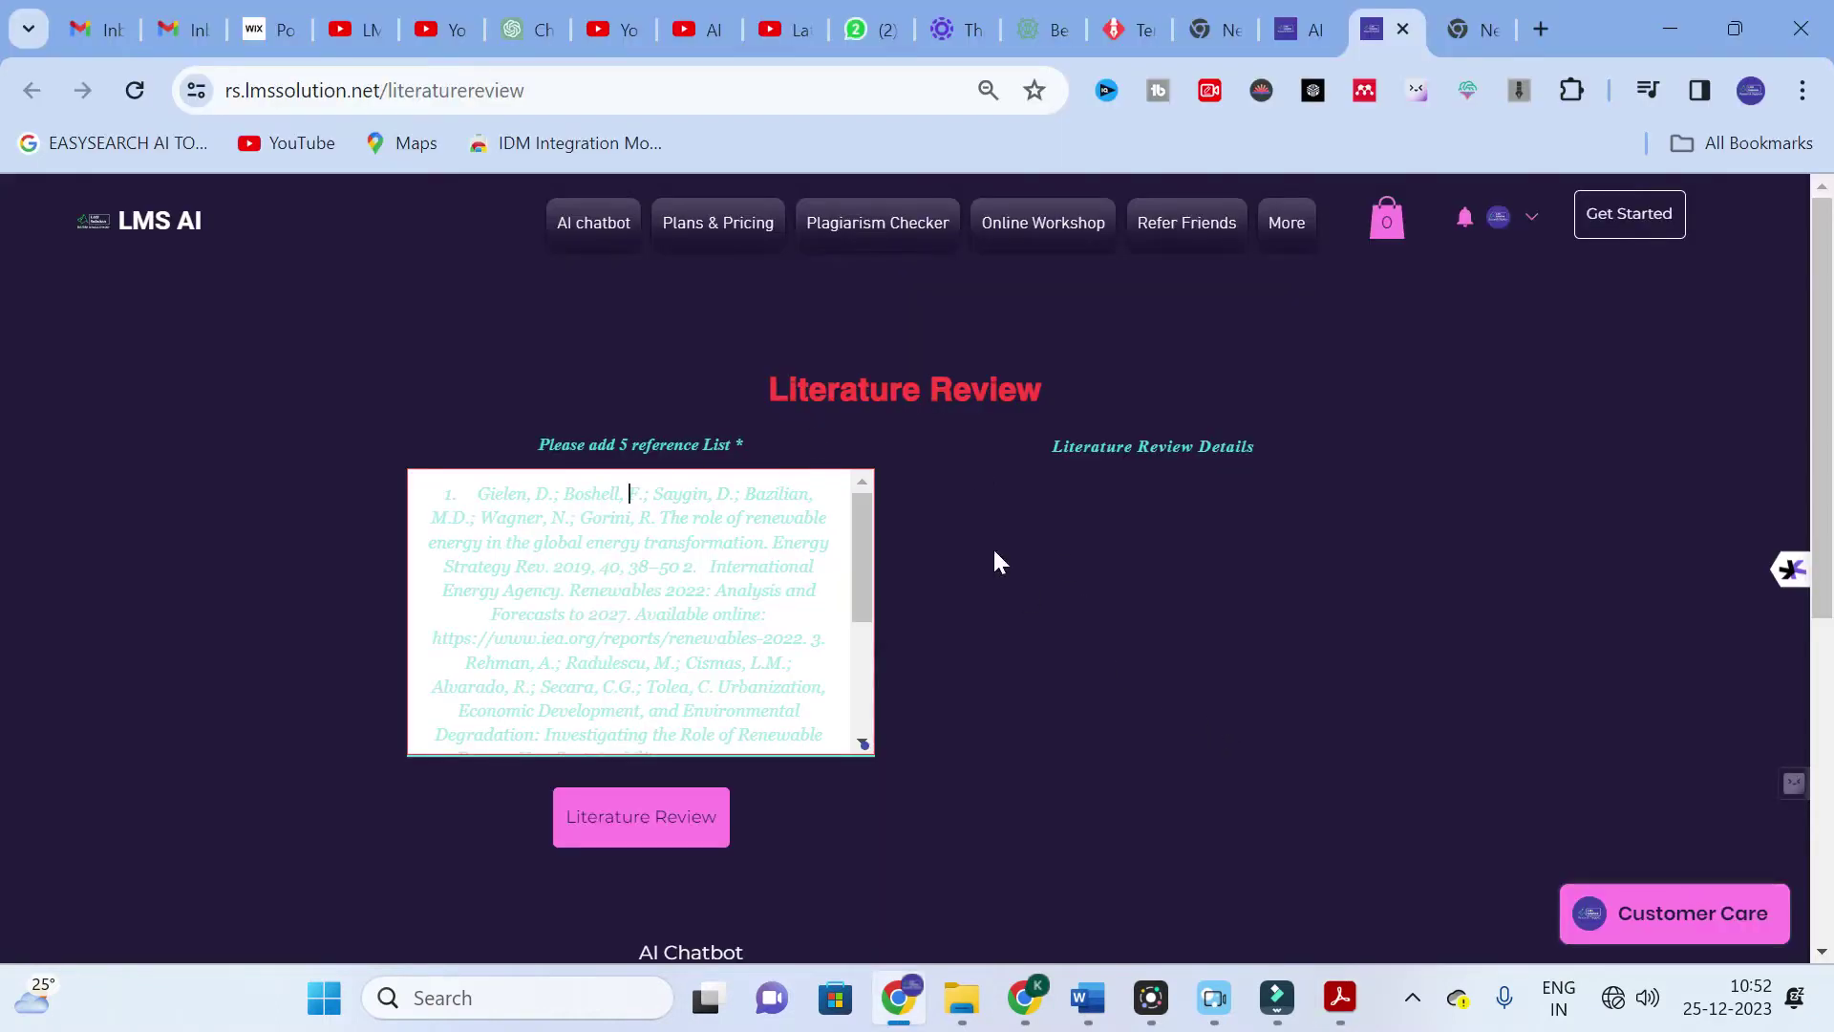
# Paste the five references and generate the literature review findings and limitations
pyautogui.hotkey('ctrl', 'v')
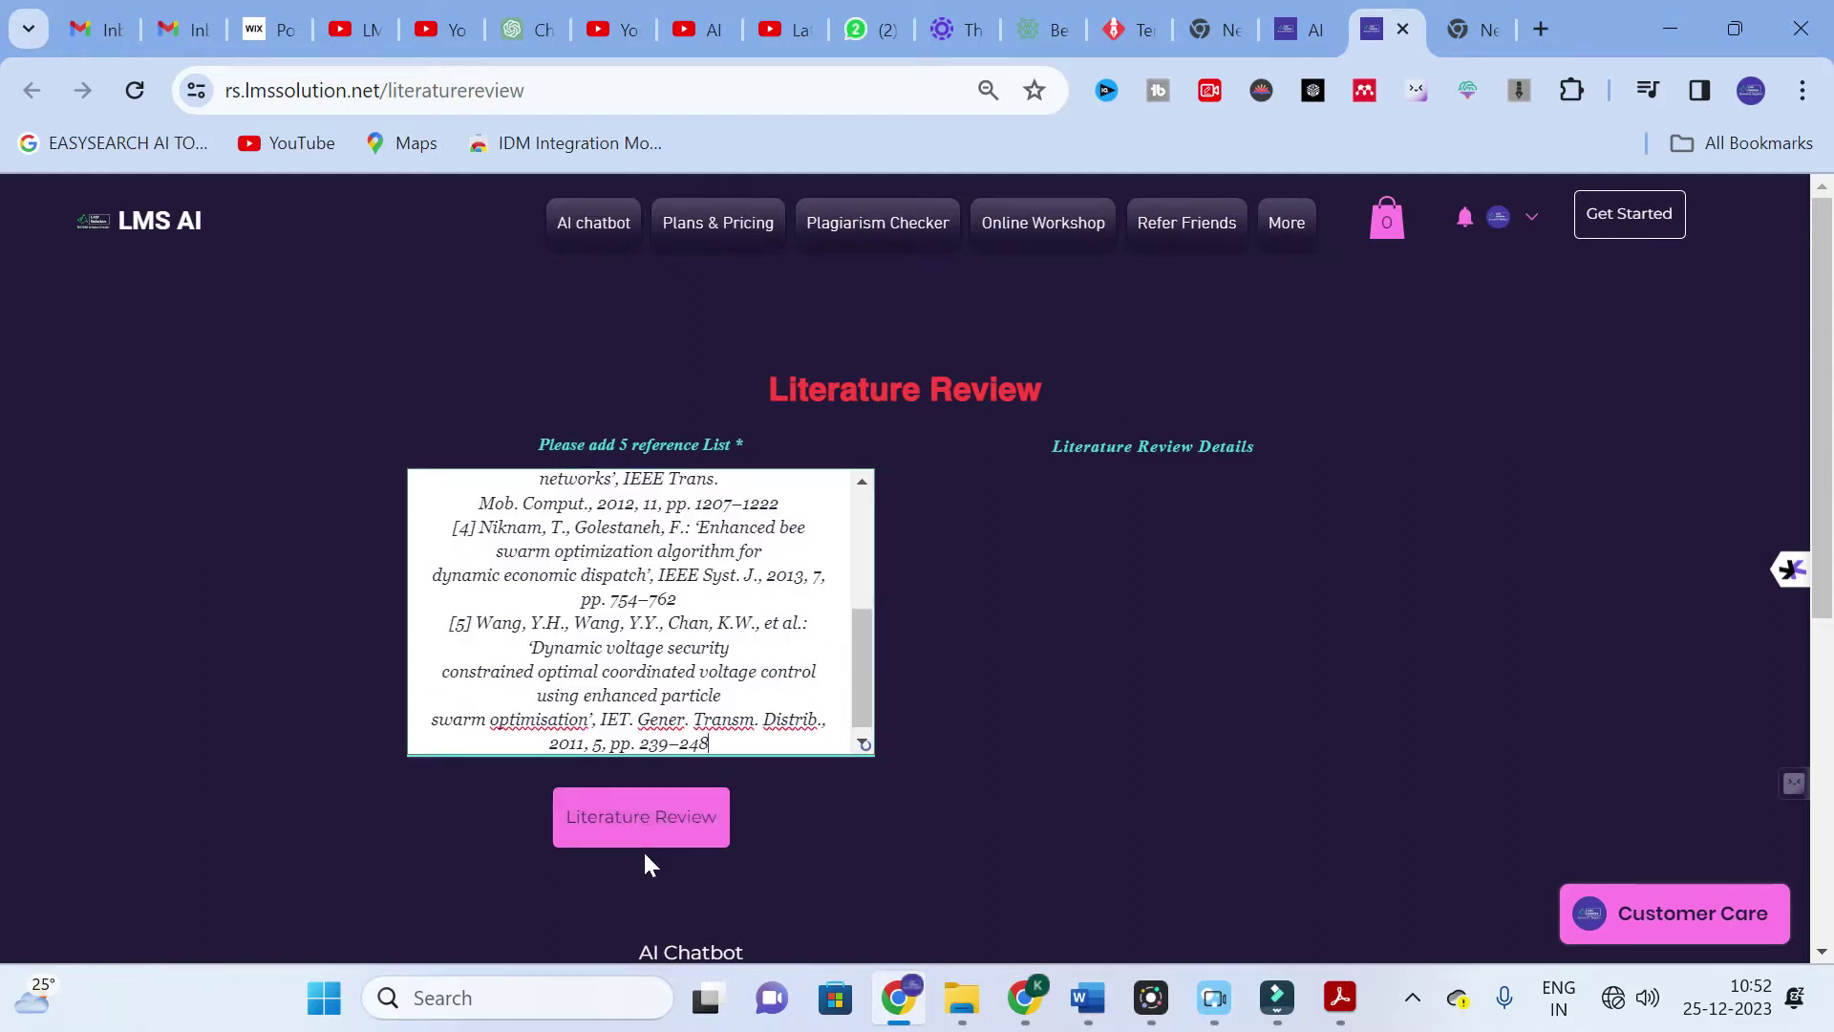
pyautogui.click(643, 818)
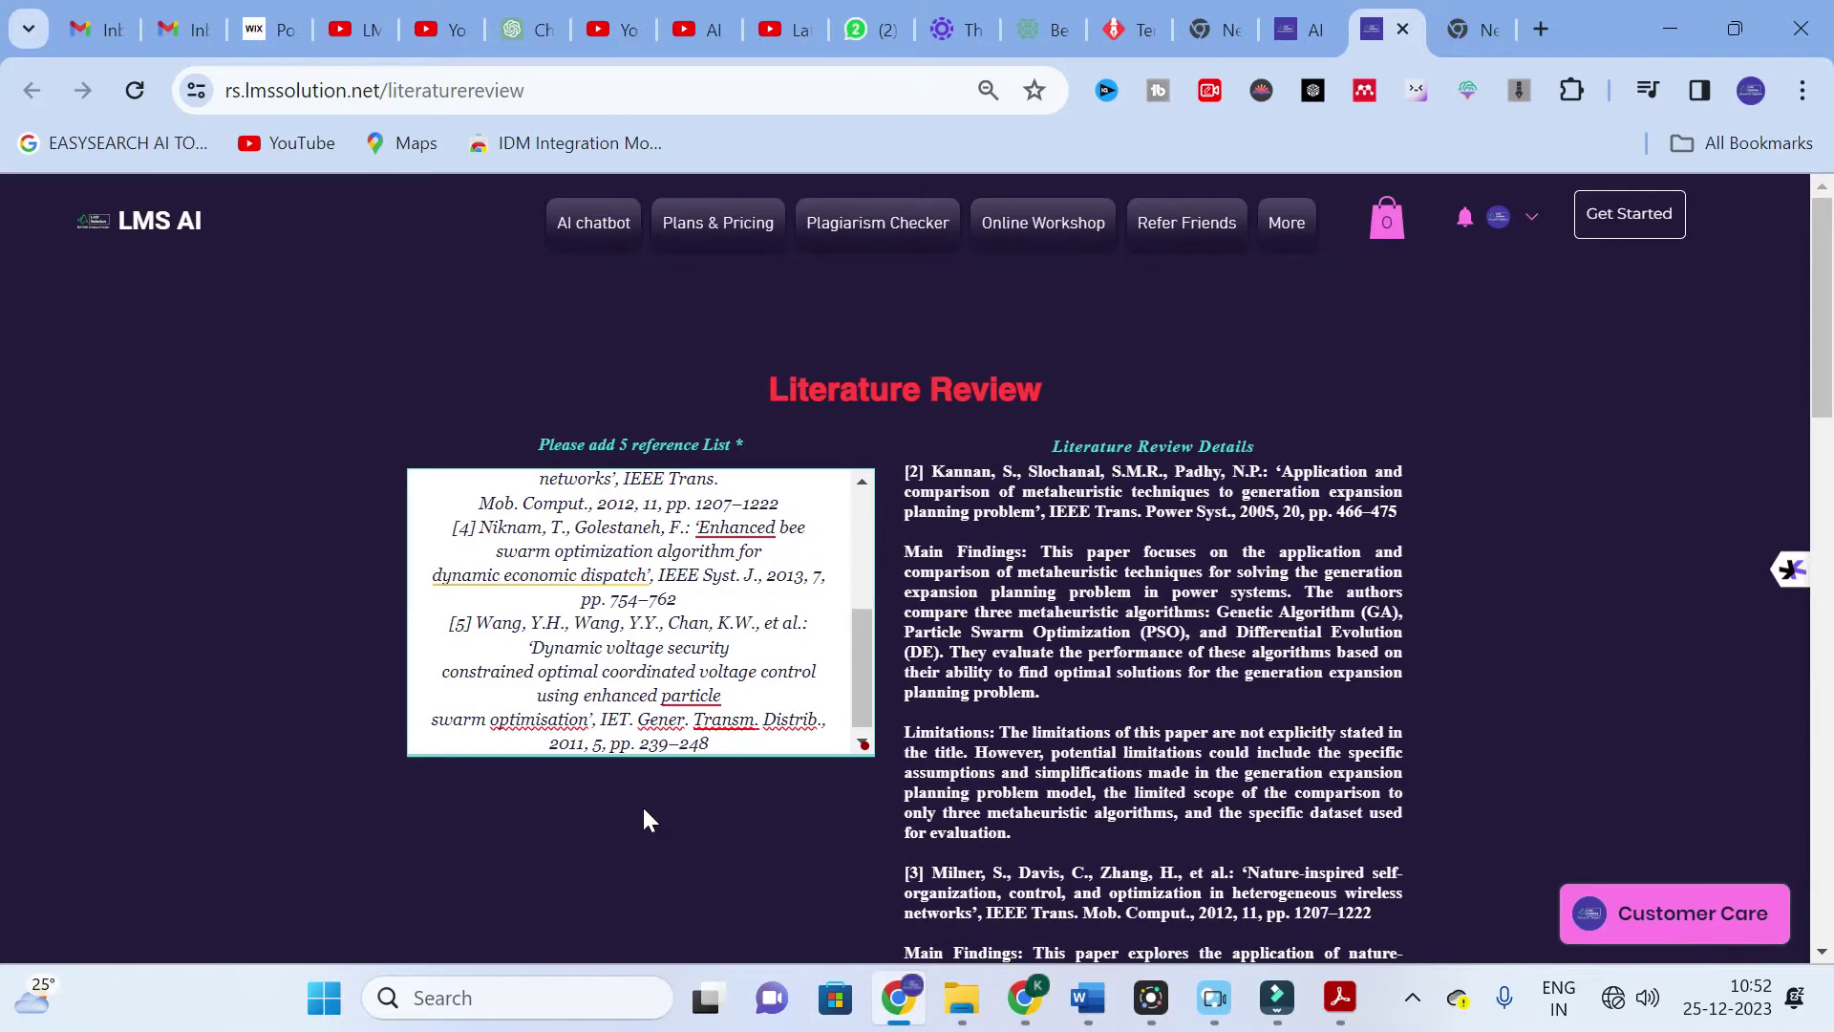
pyautogui.scroll(-15, 860, 735)
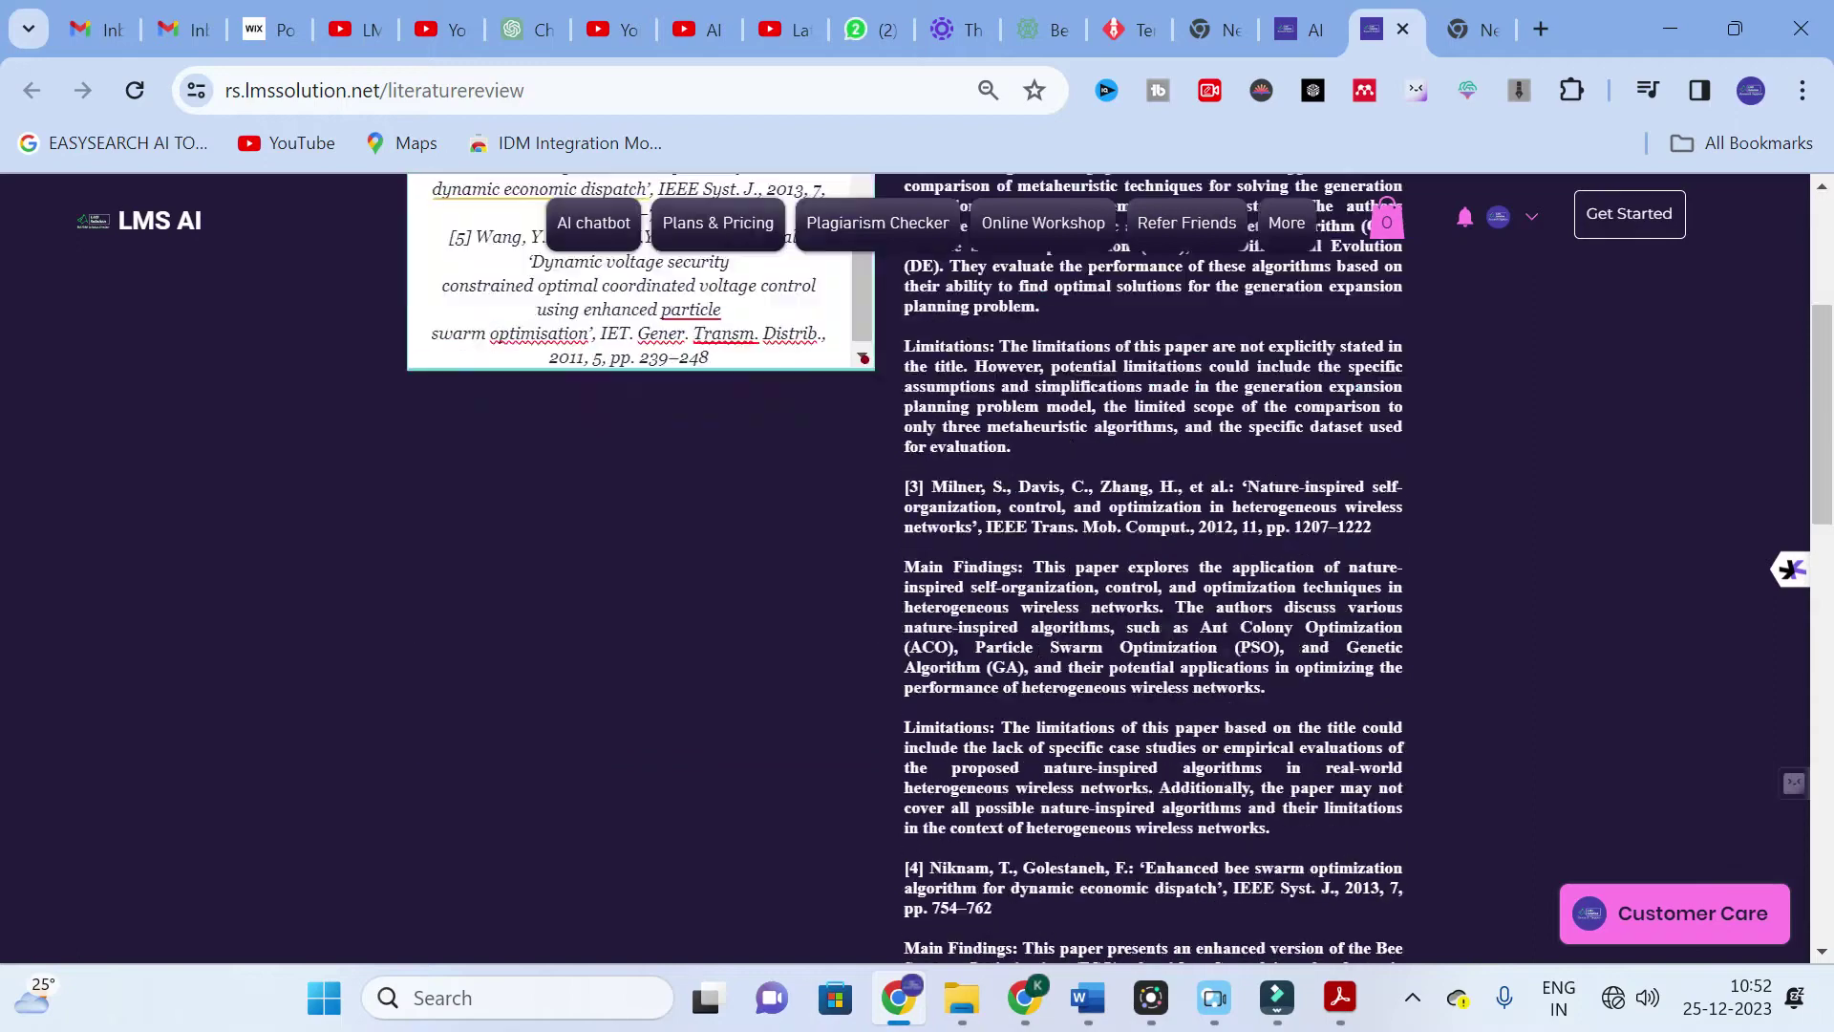
# Copy the generated review text and read through the details down to reference [5]
pyautogui.click(1086, 659)
pyautogui.scroll(10, 1086, 659)
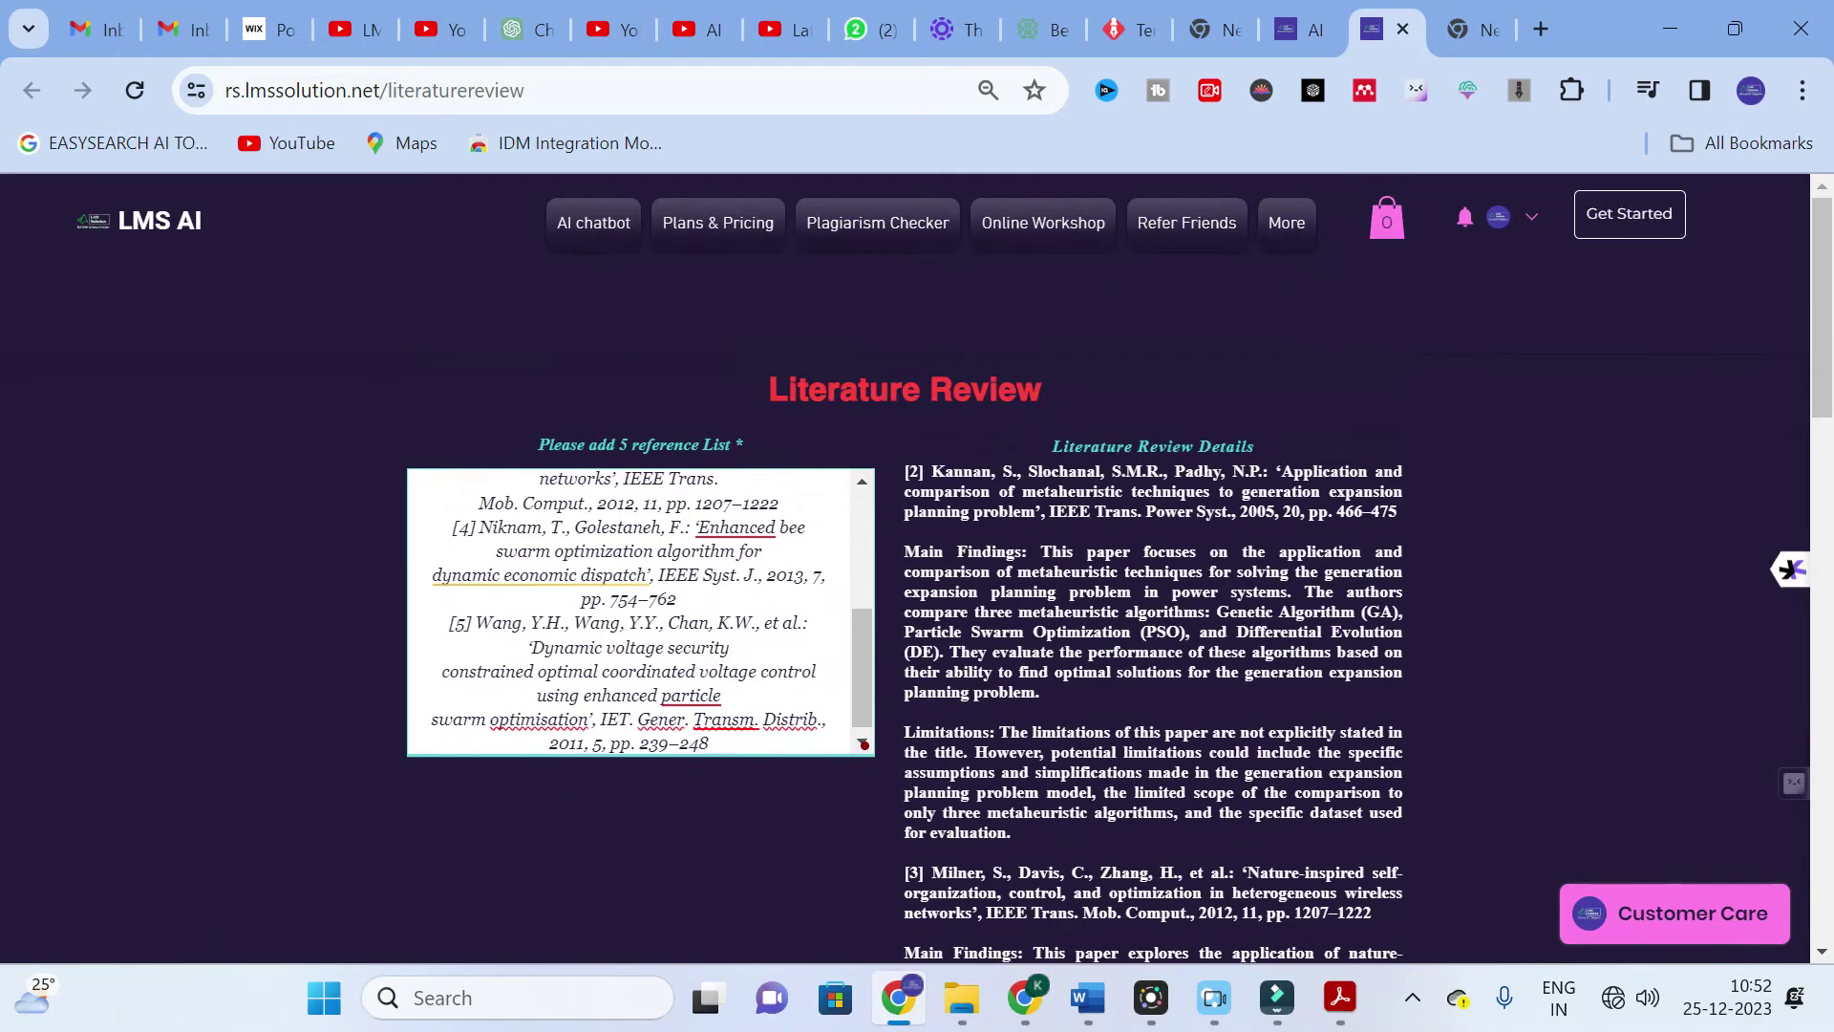
pyautogui.scroll(-2, 1086, 659)
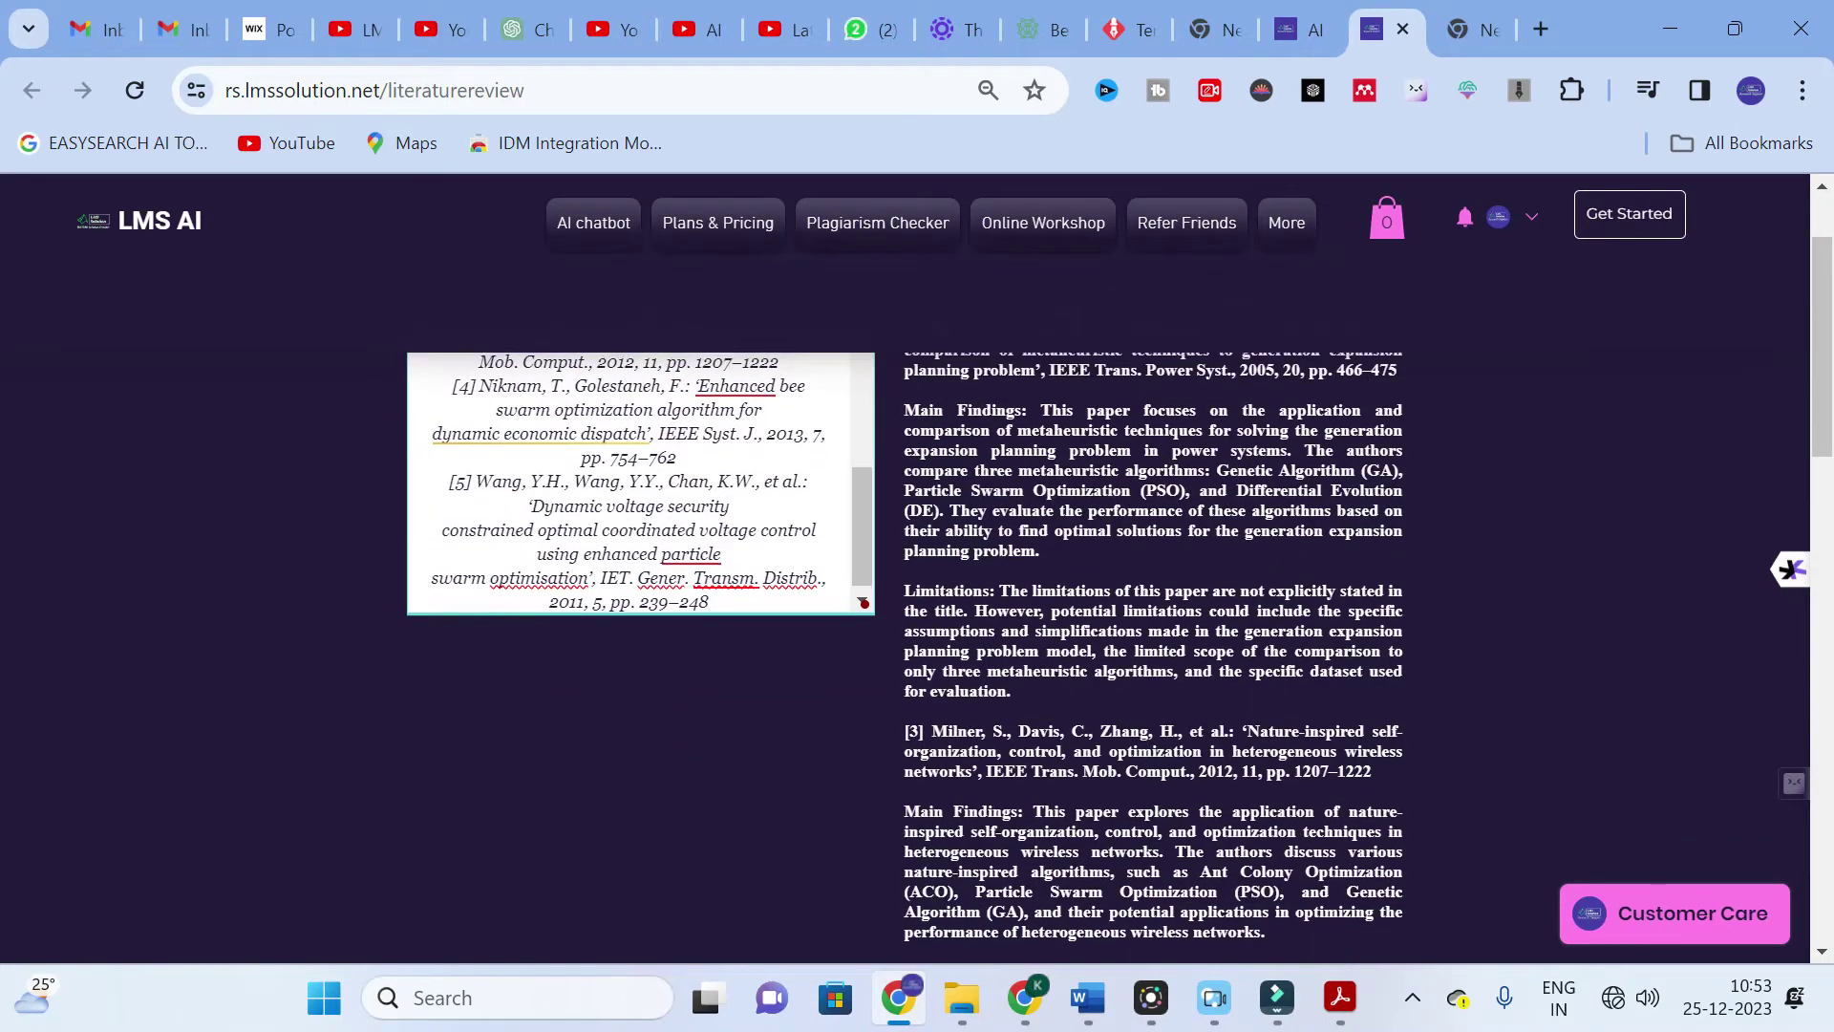
pyautogui.scroll(2, 1081, 523)
pyautogui.moveTo(931, 470); pyautogui.dragTo(1344, 511)
pyautogui.click(1149, 501)
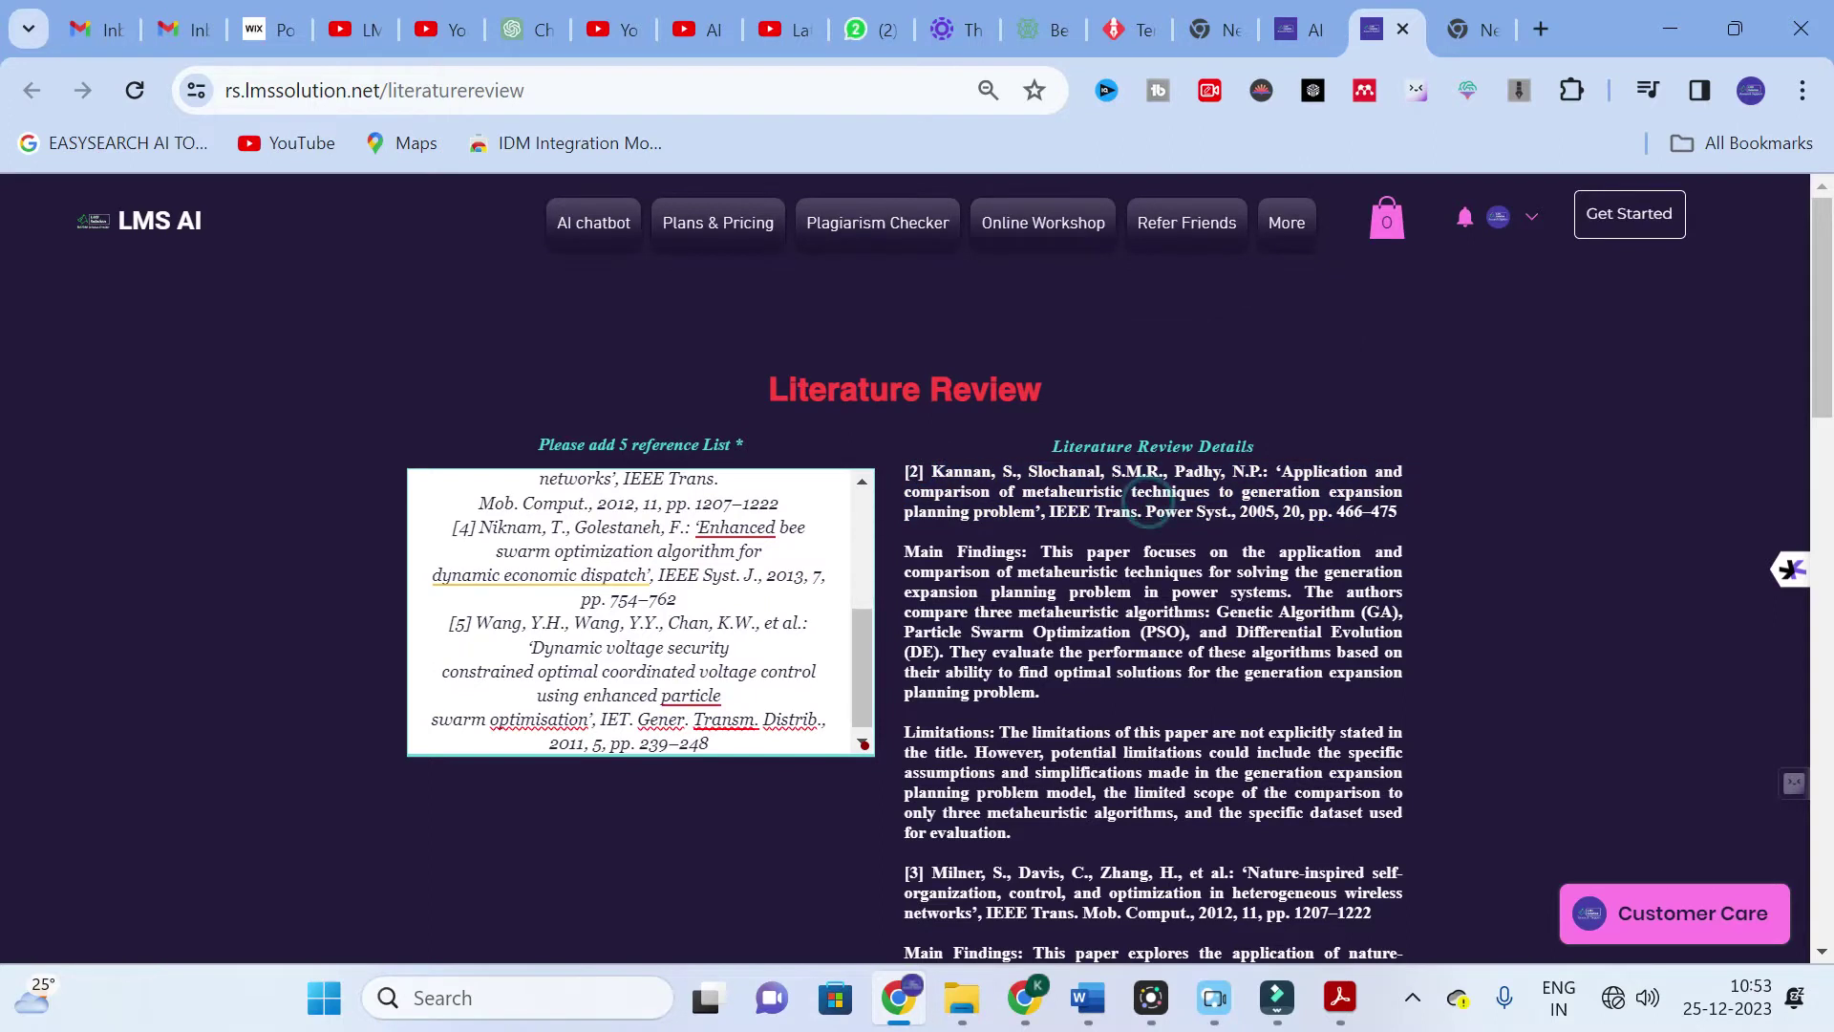
pyautogui.scroll(-2, 1149, 502)
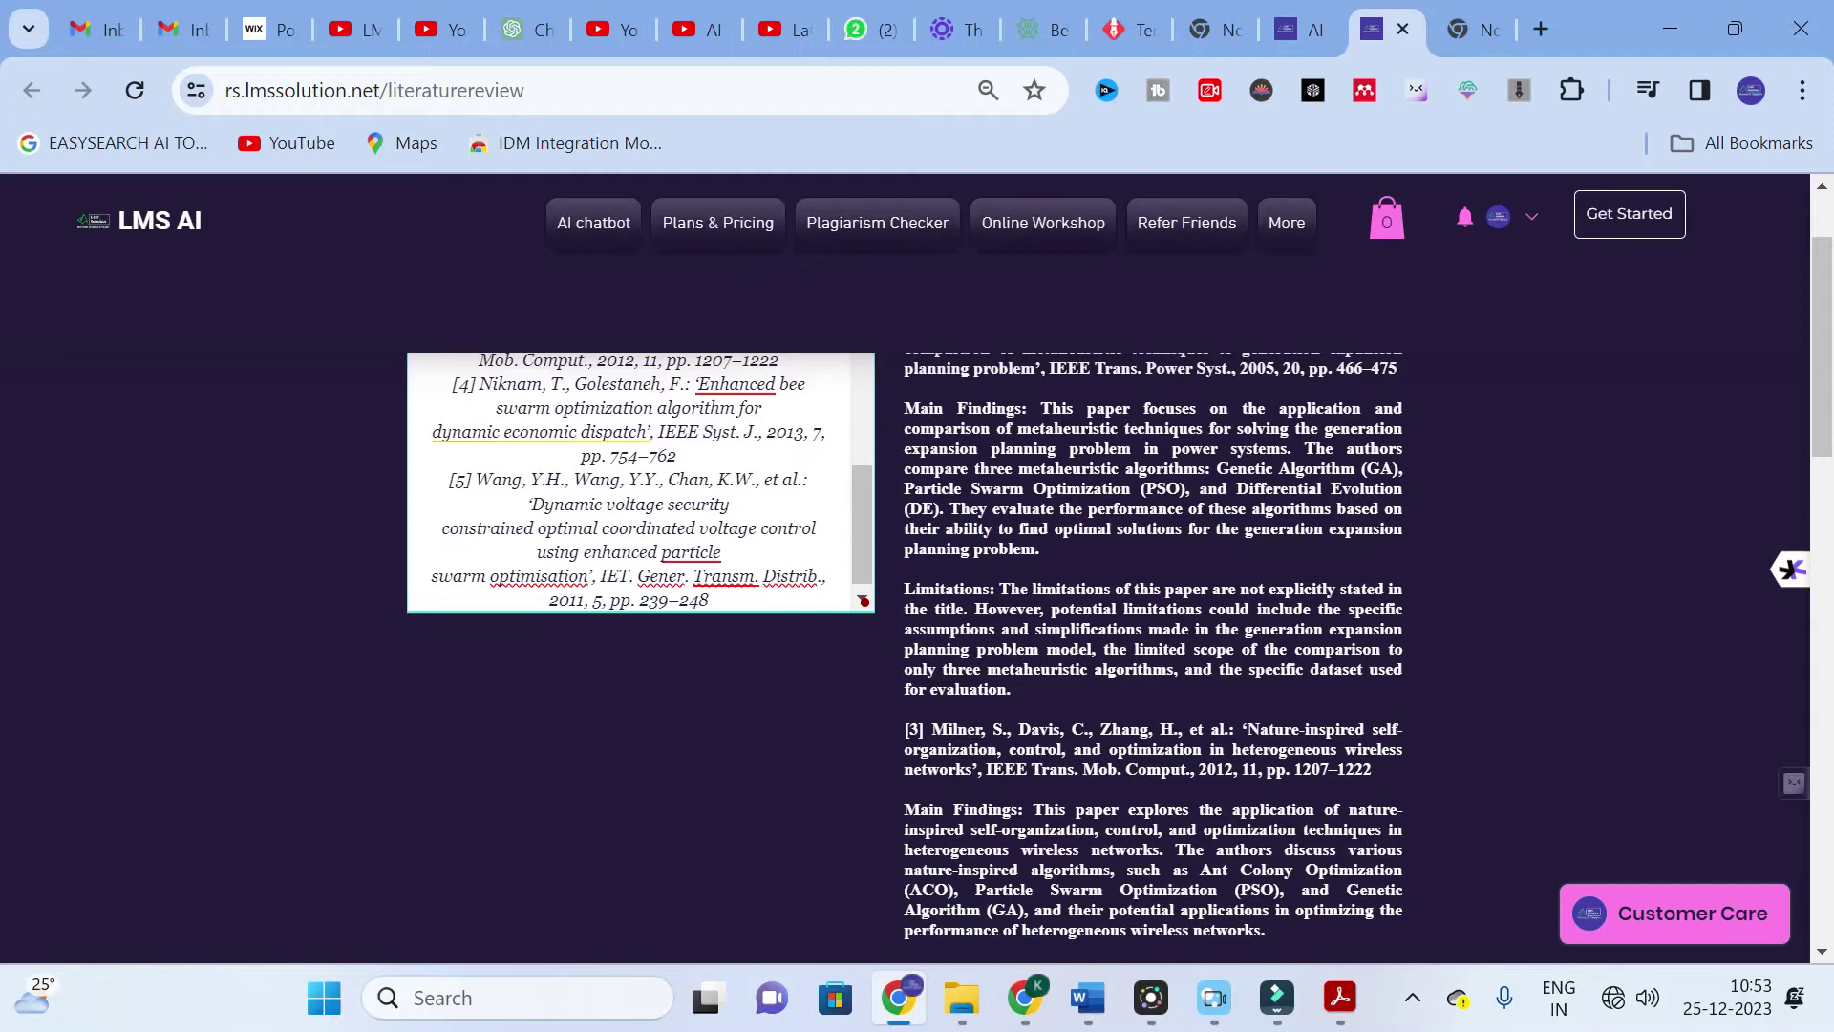
pyautogui.scroll(-9, 1153, 650)
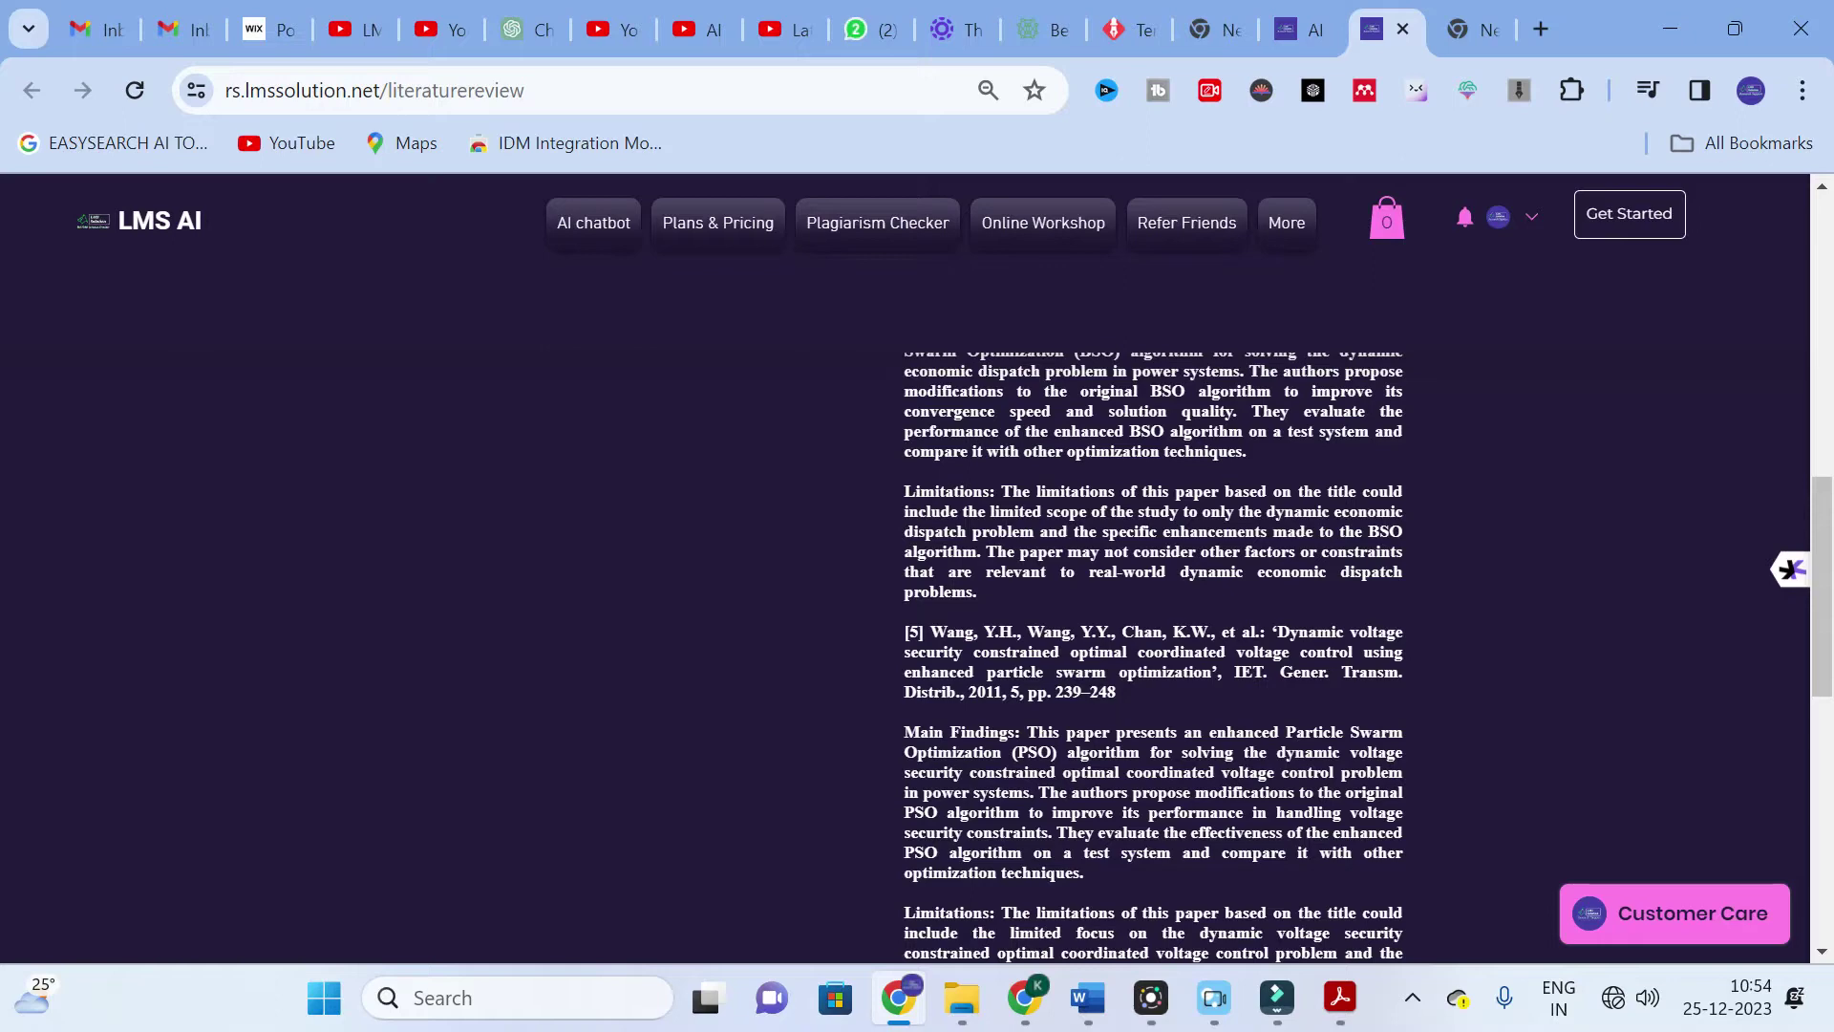
pyautogui.scroll(10, 1046, 480)
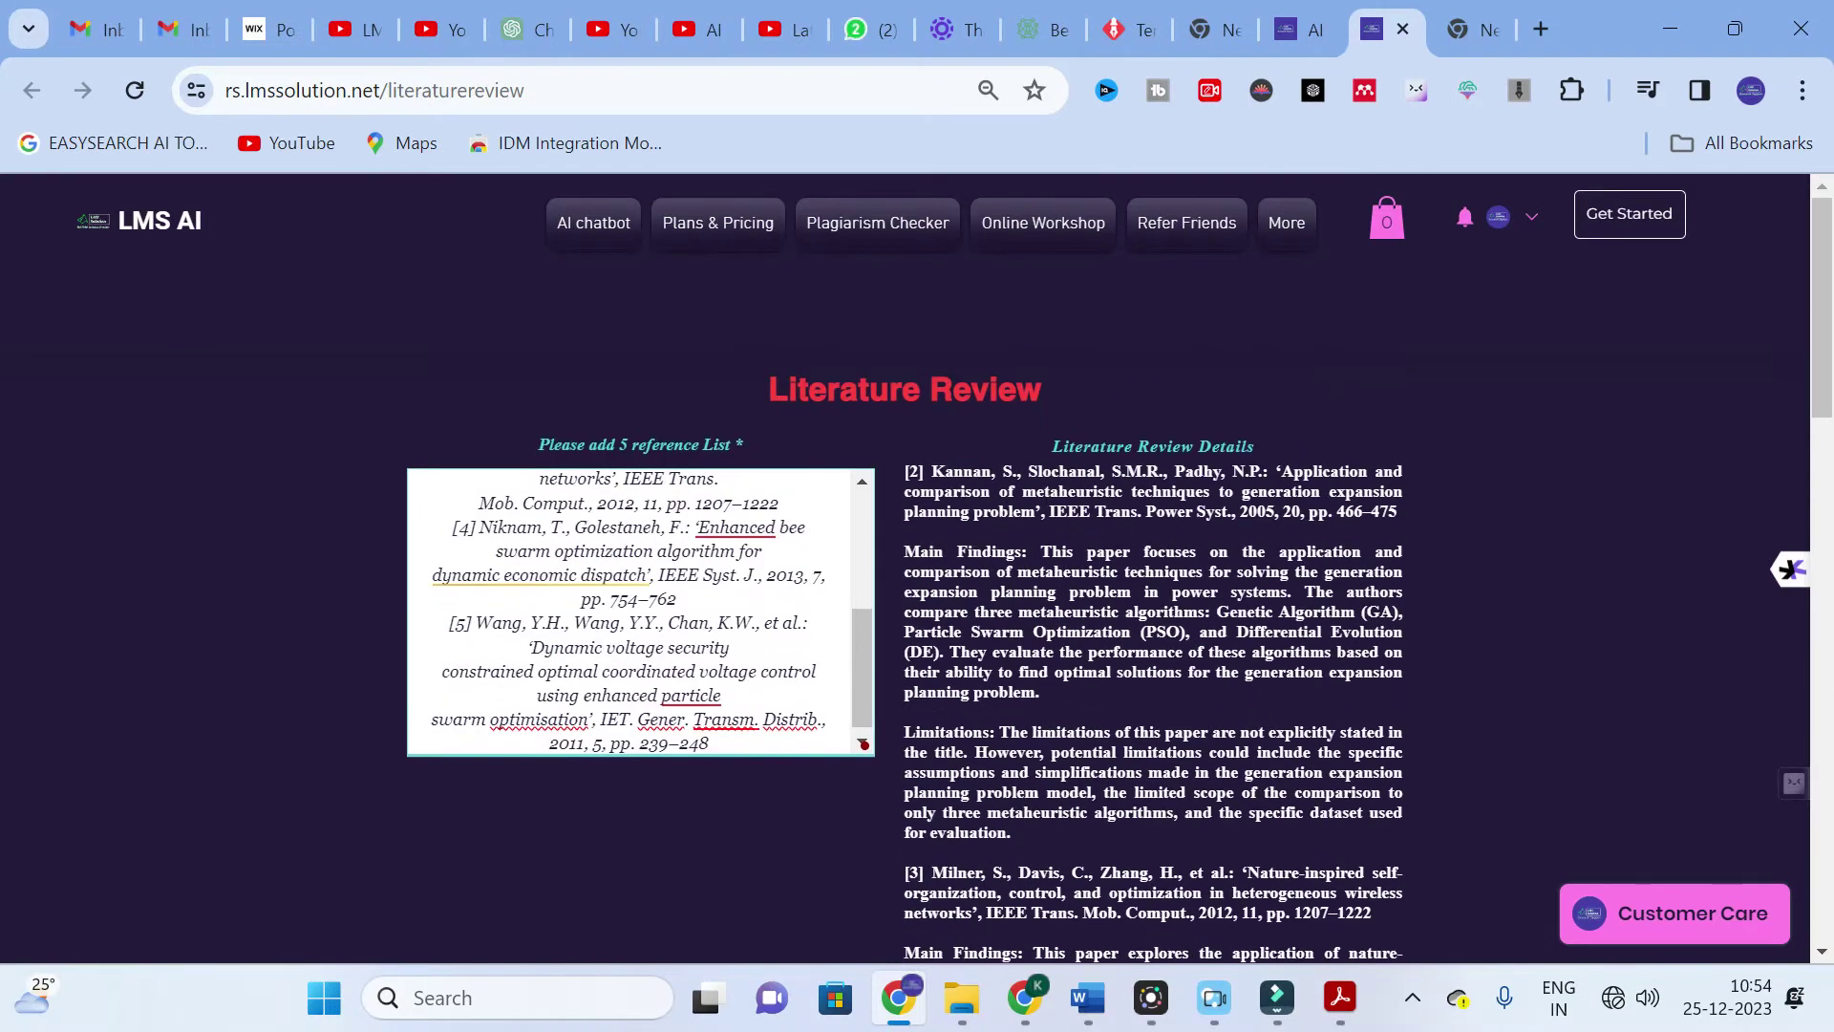
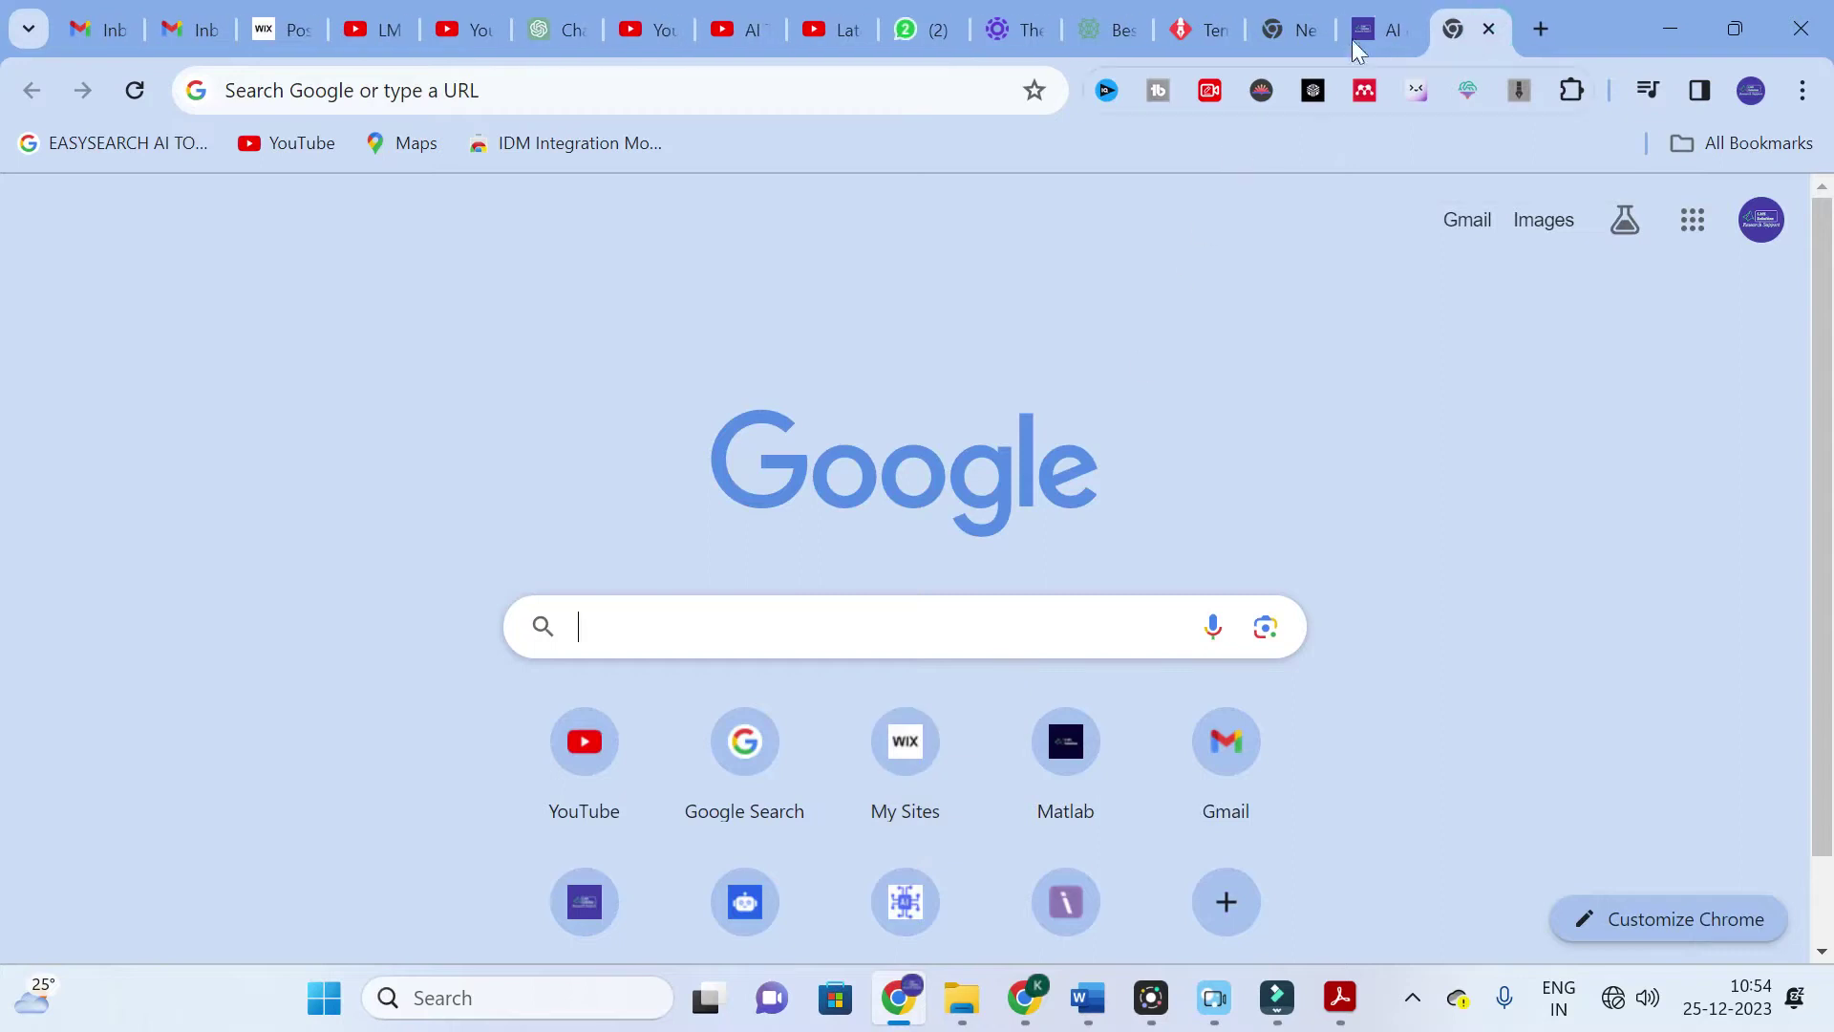
# Open the Reference To Content tool, then bring 12.kalaam2017.pdf to the front in Acrobat
pyautogui.scroll(-2, 1173, 829)
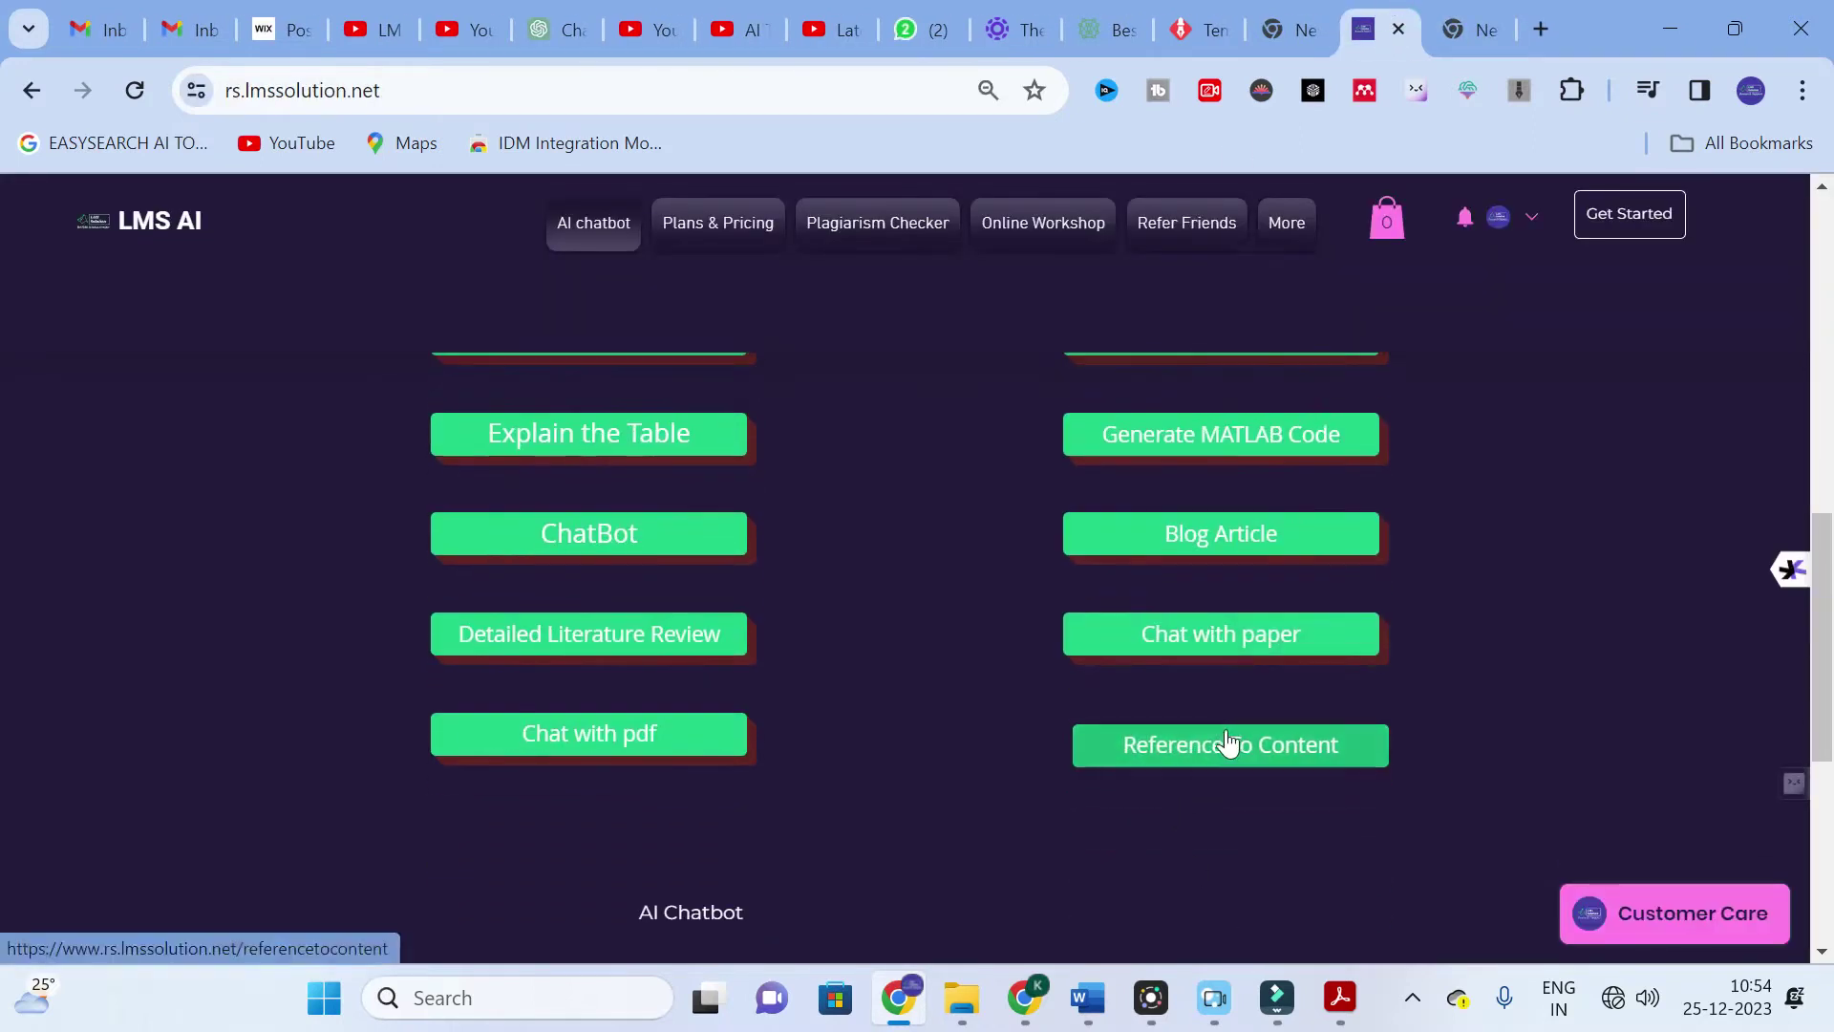
pyautogui.click(1200, 753)
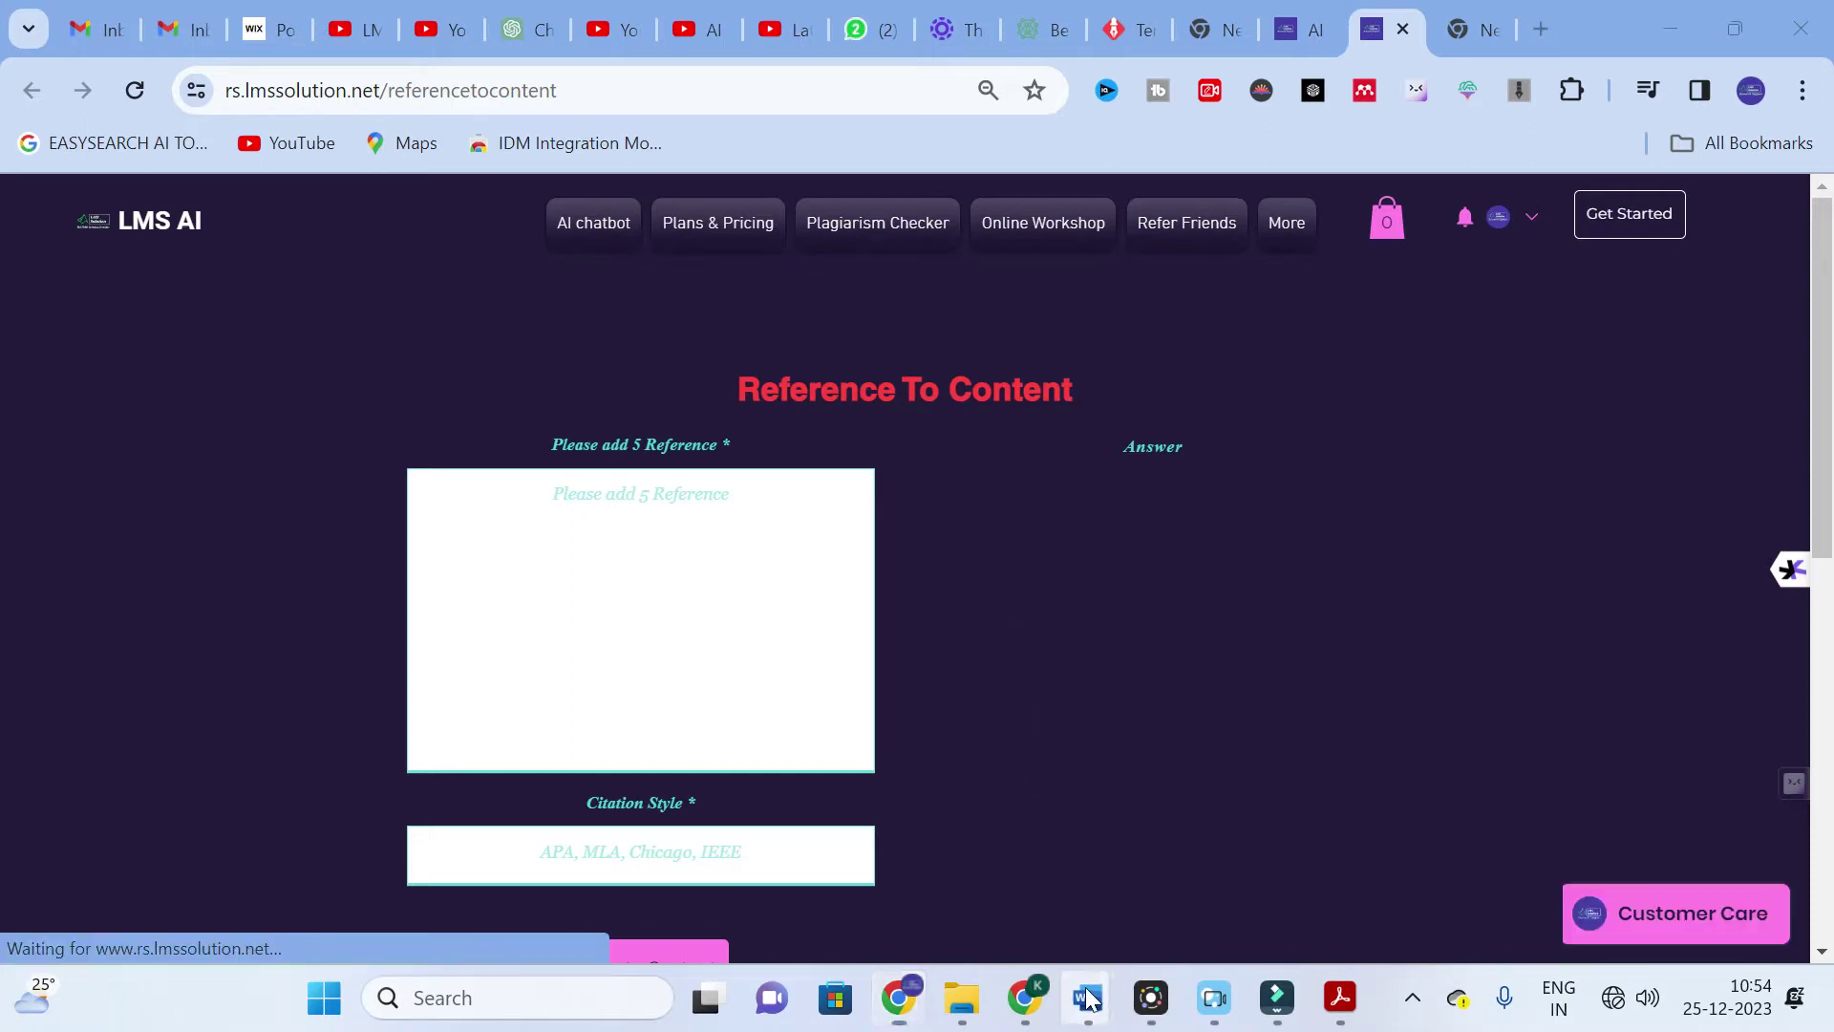
pyautogui.moveTo(1071, 982)
pyautogui.click(1340, 997)
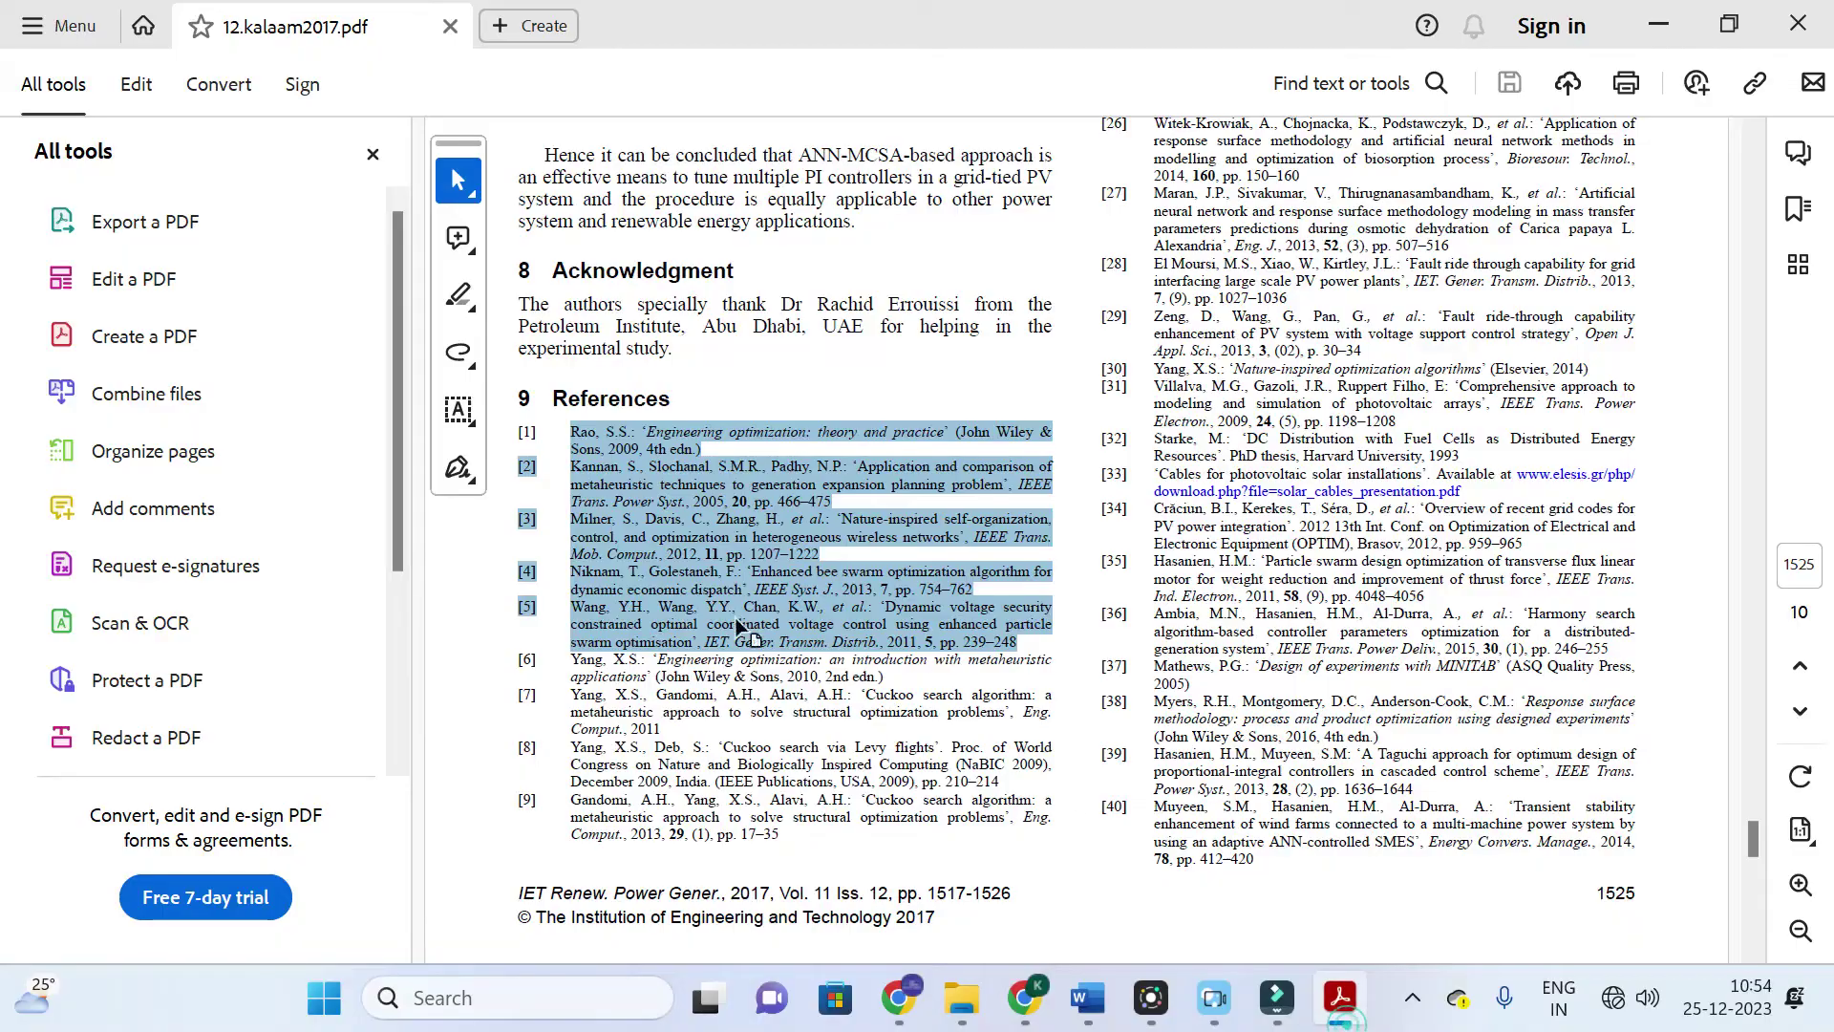
# Copy references [1]–[5] from the PDF and return to the Reference To Content page
pyautogui.moveTo(519, 432); pyautogui.dragTo(1015, 642)
pyautogui.rightClick(756, 550)
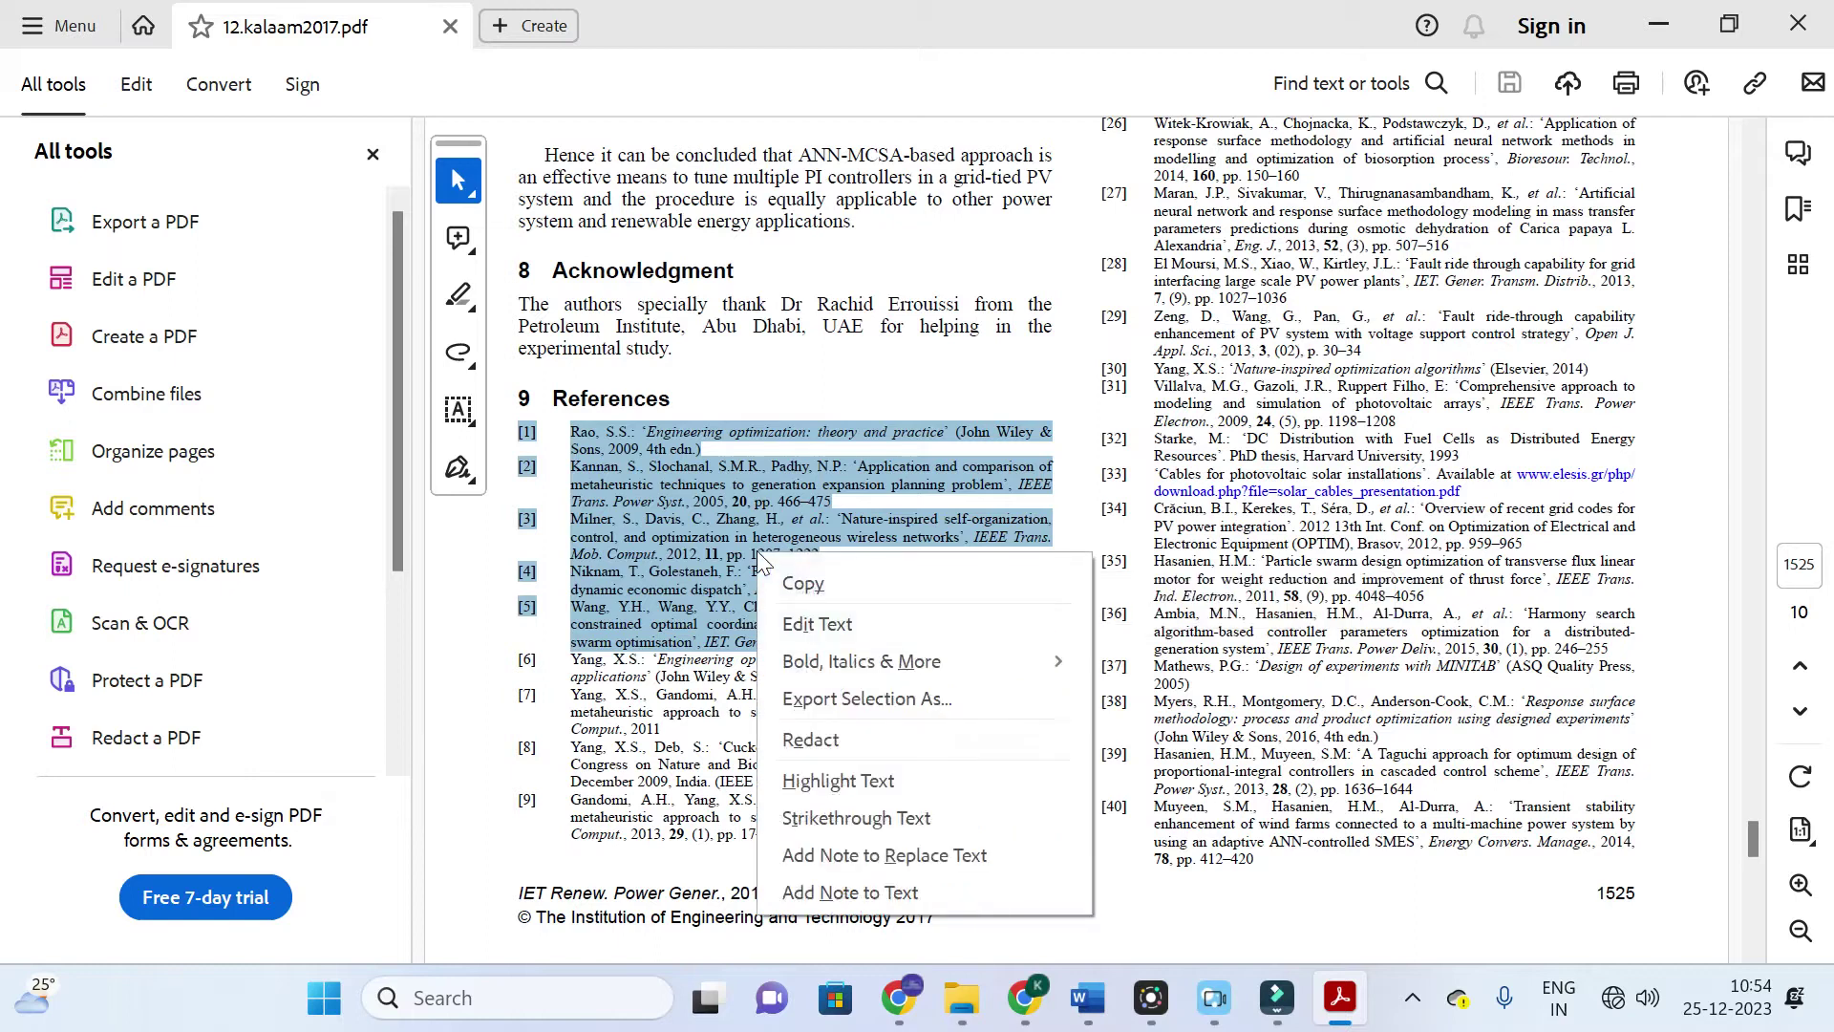
pyautogui.click(838, 581)
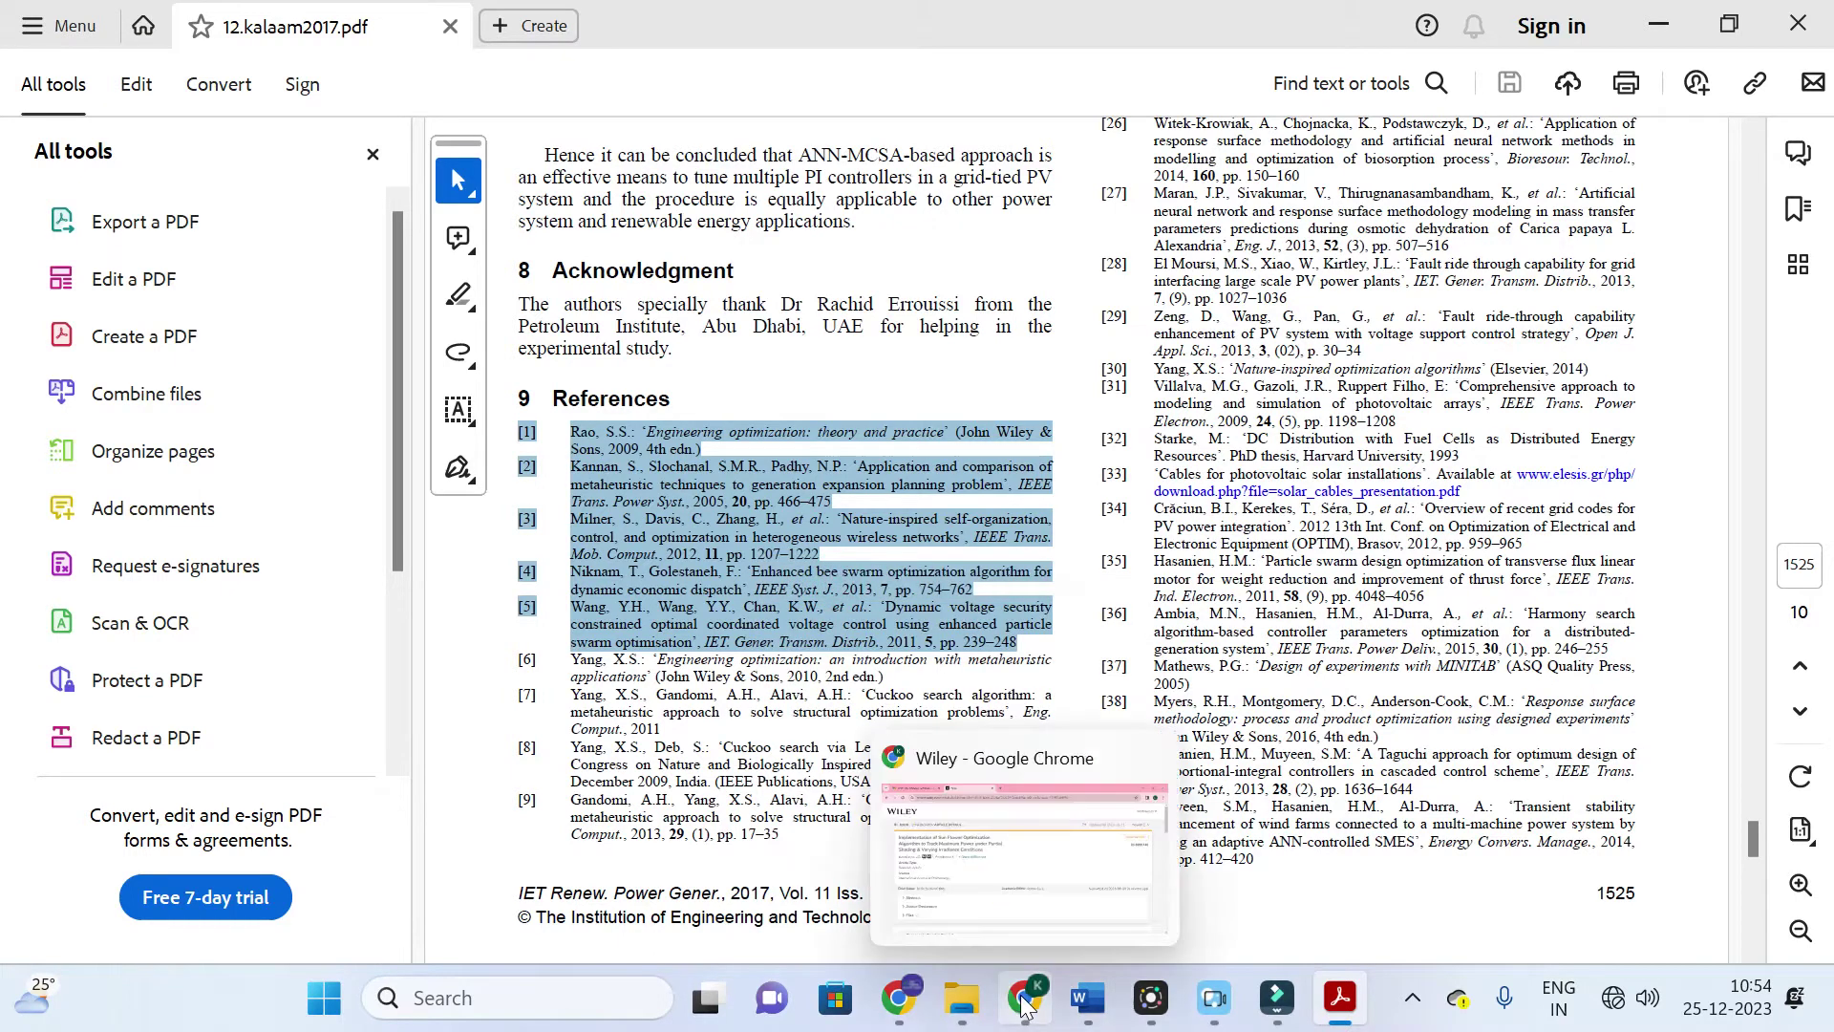
pyautogui.click(898, 998)
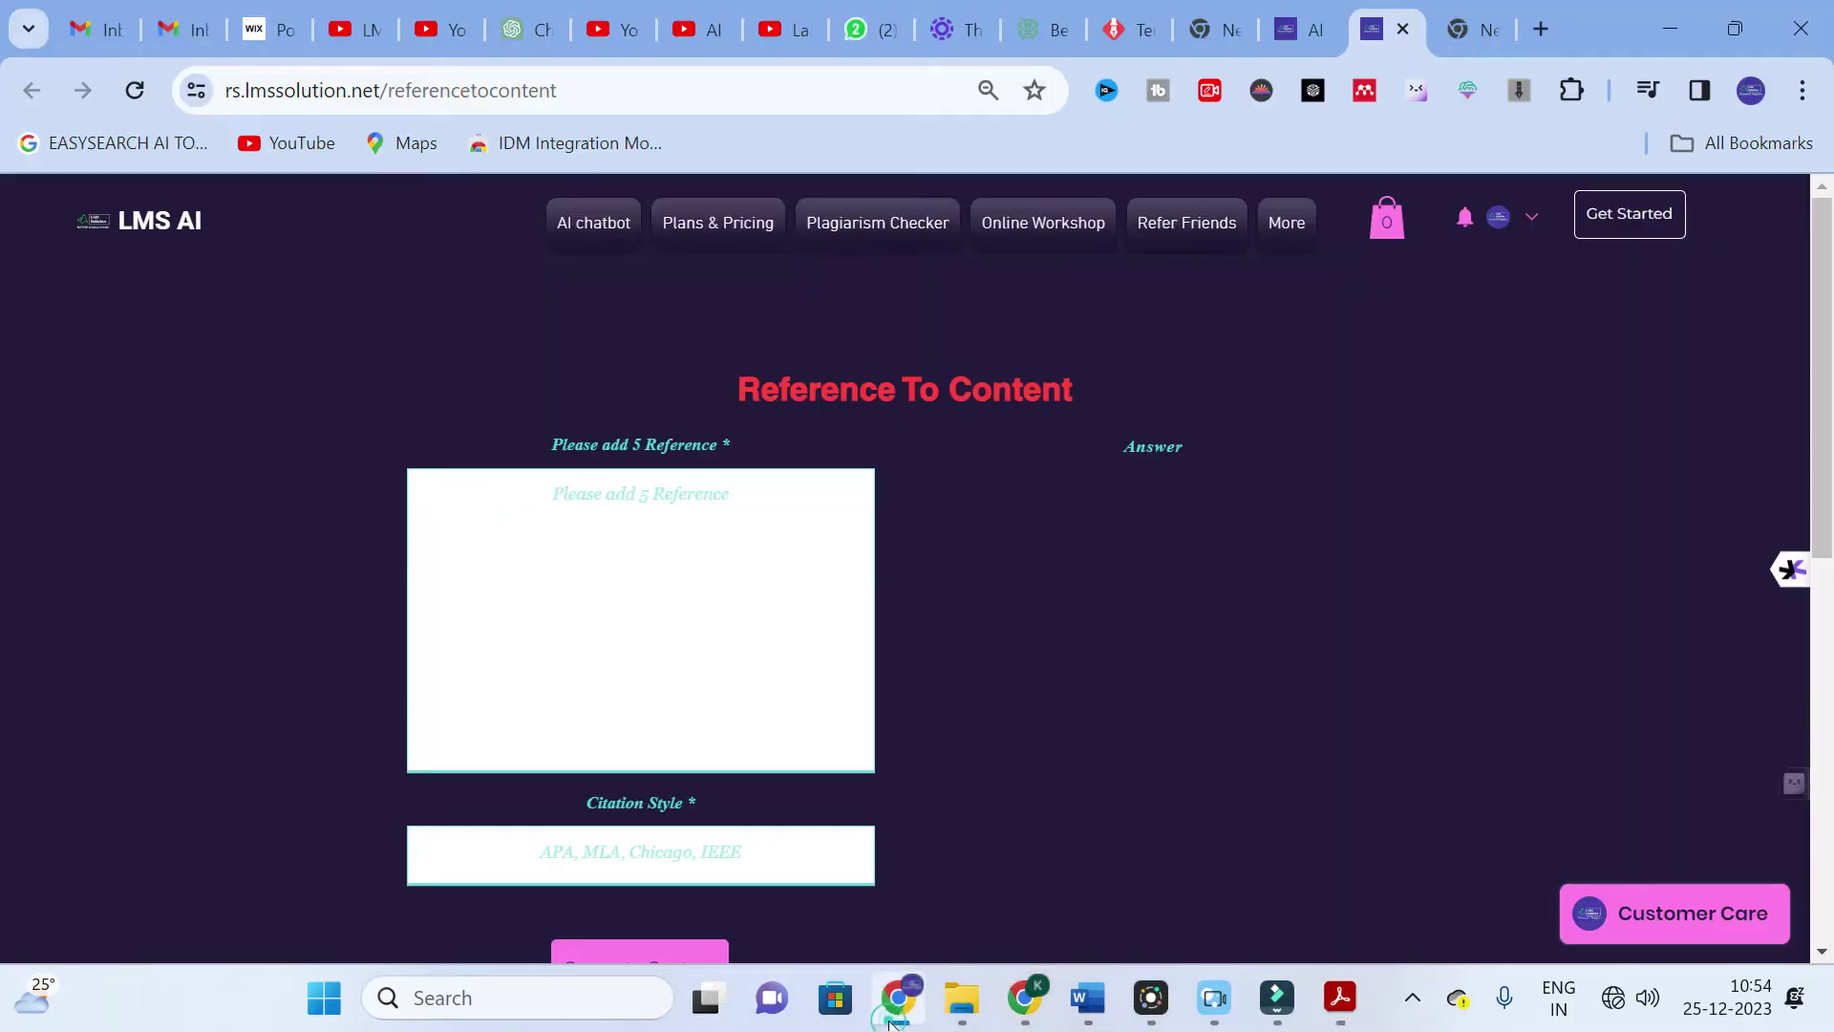
# Paste the five references, set the citation style to APA, and generate the content
pyautogui.click(696, 483)
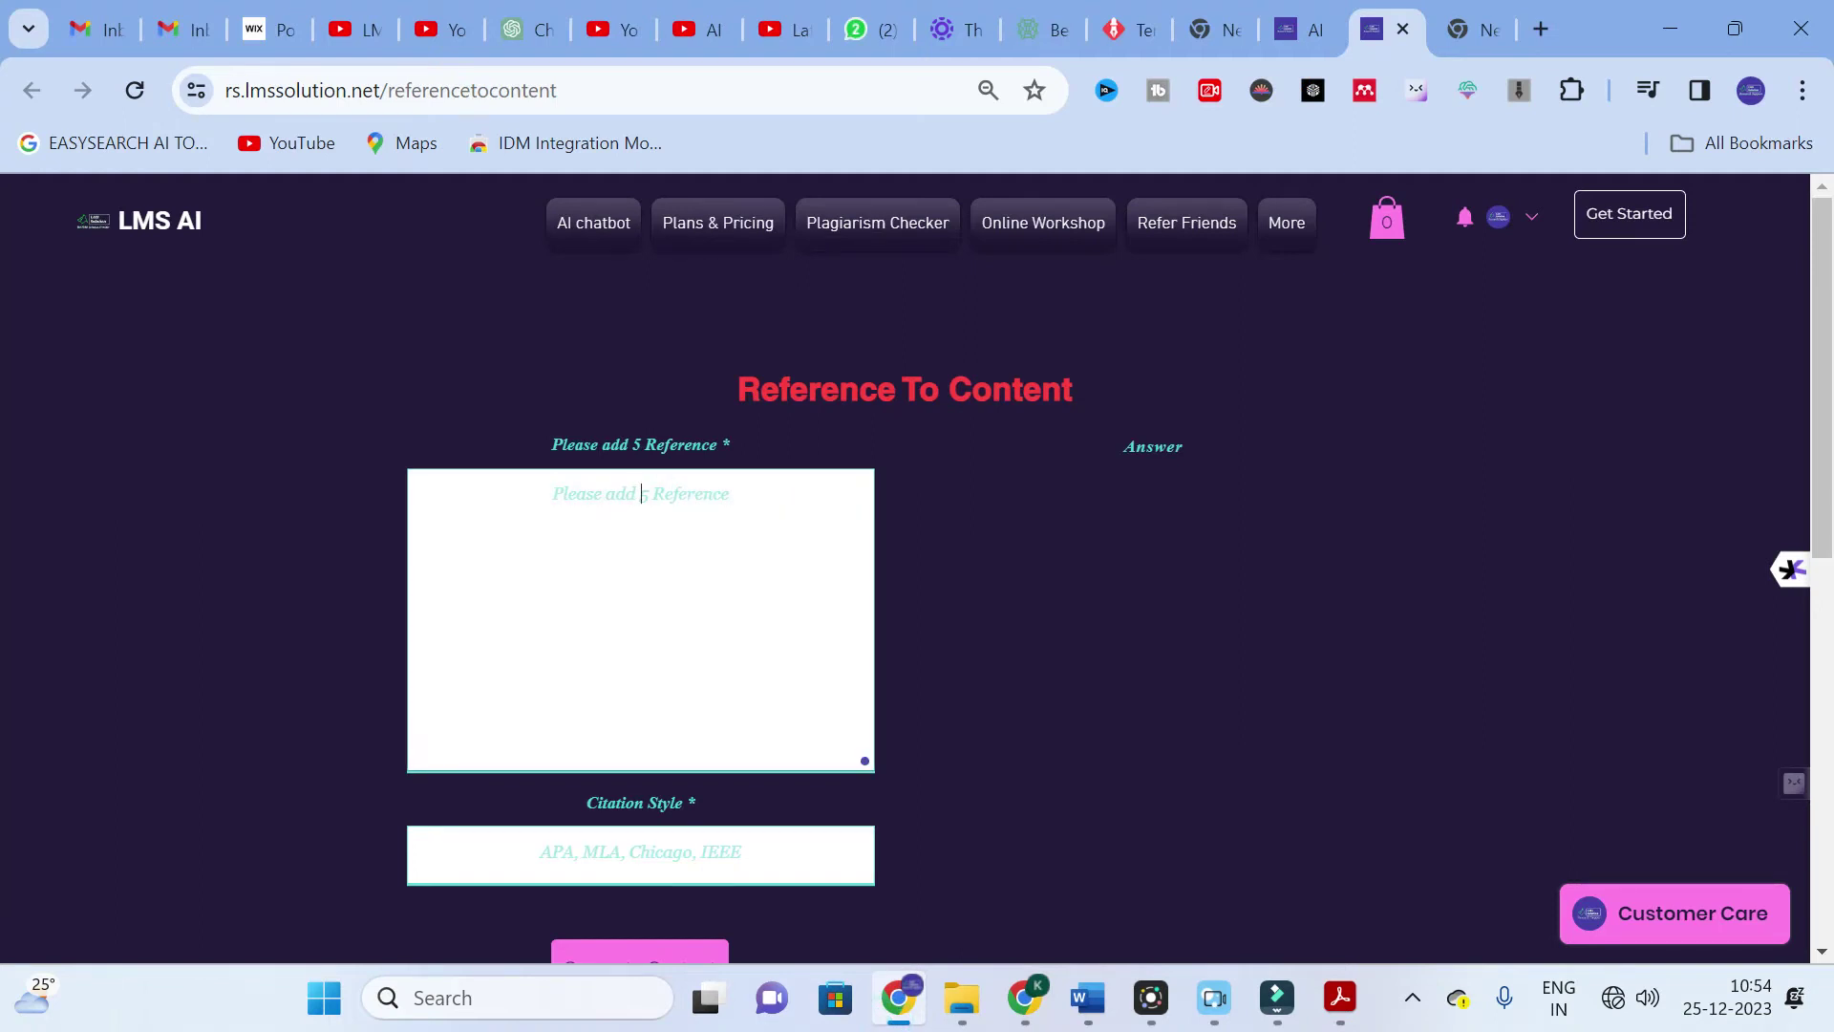
pyautogui.hotkey('ctrl', 'v')
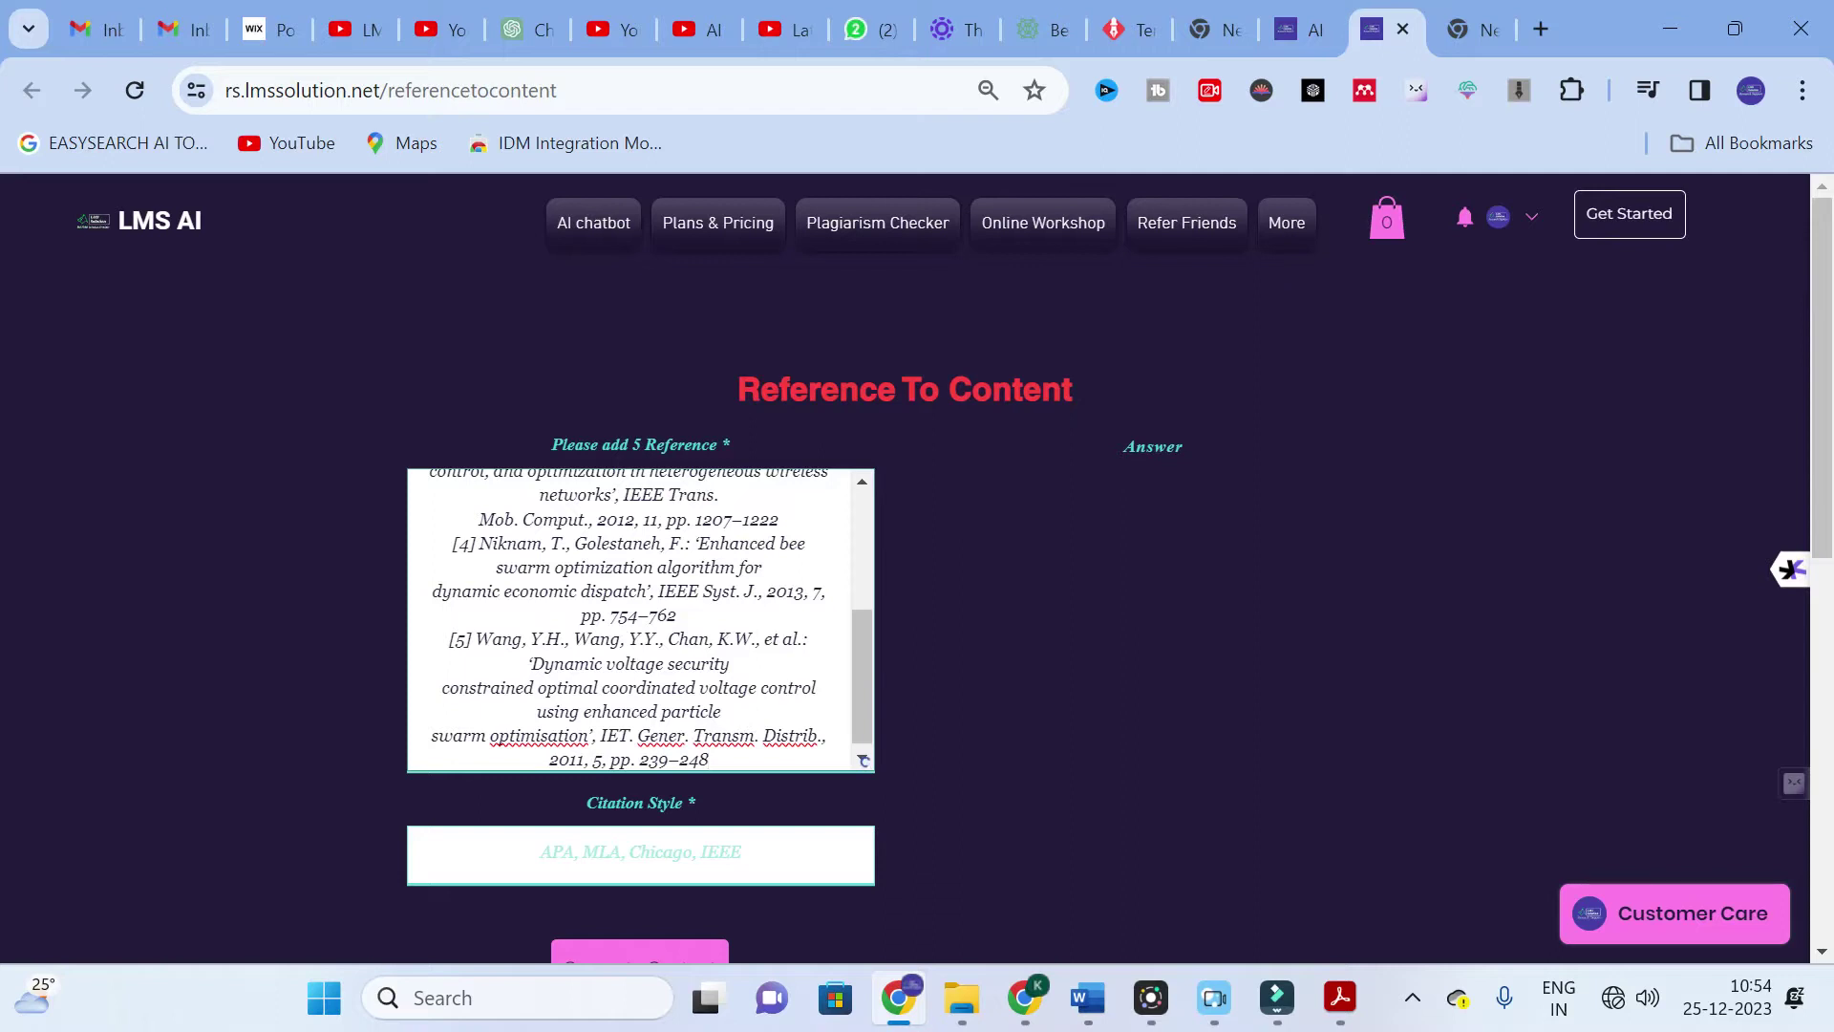
pyautogui.click(646, 857)
pyautogui.write('APA')
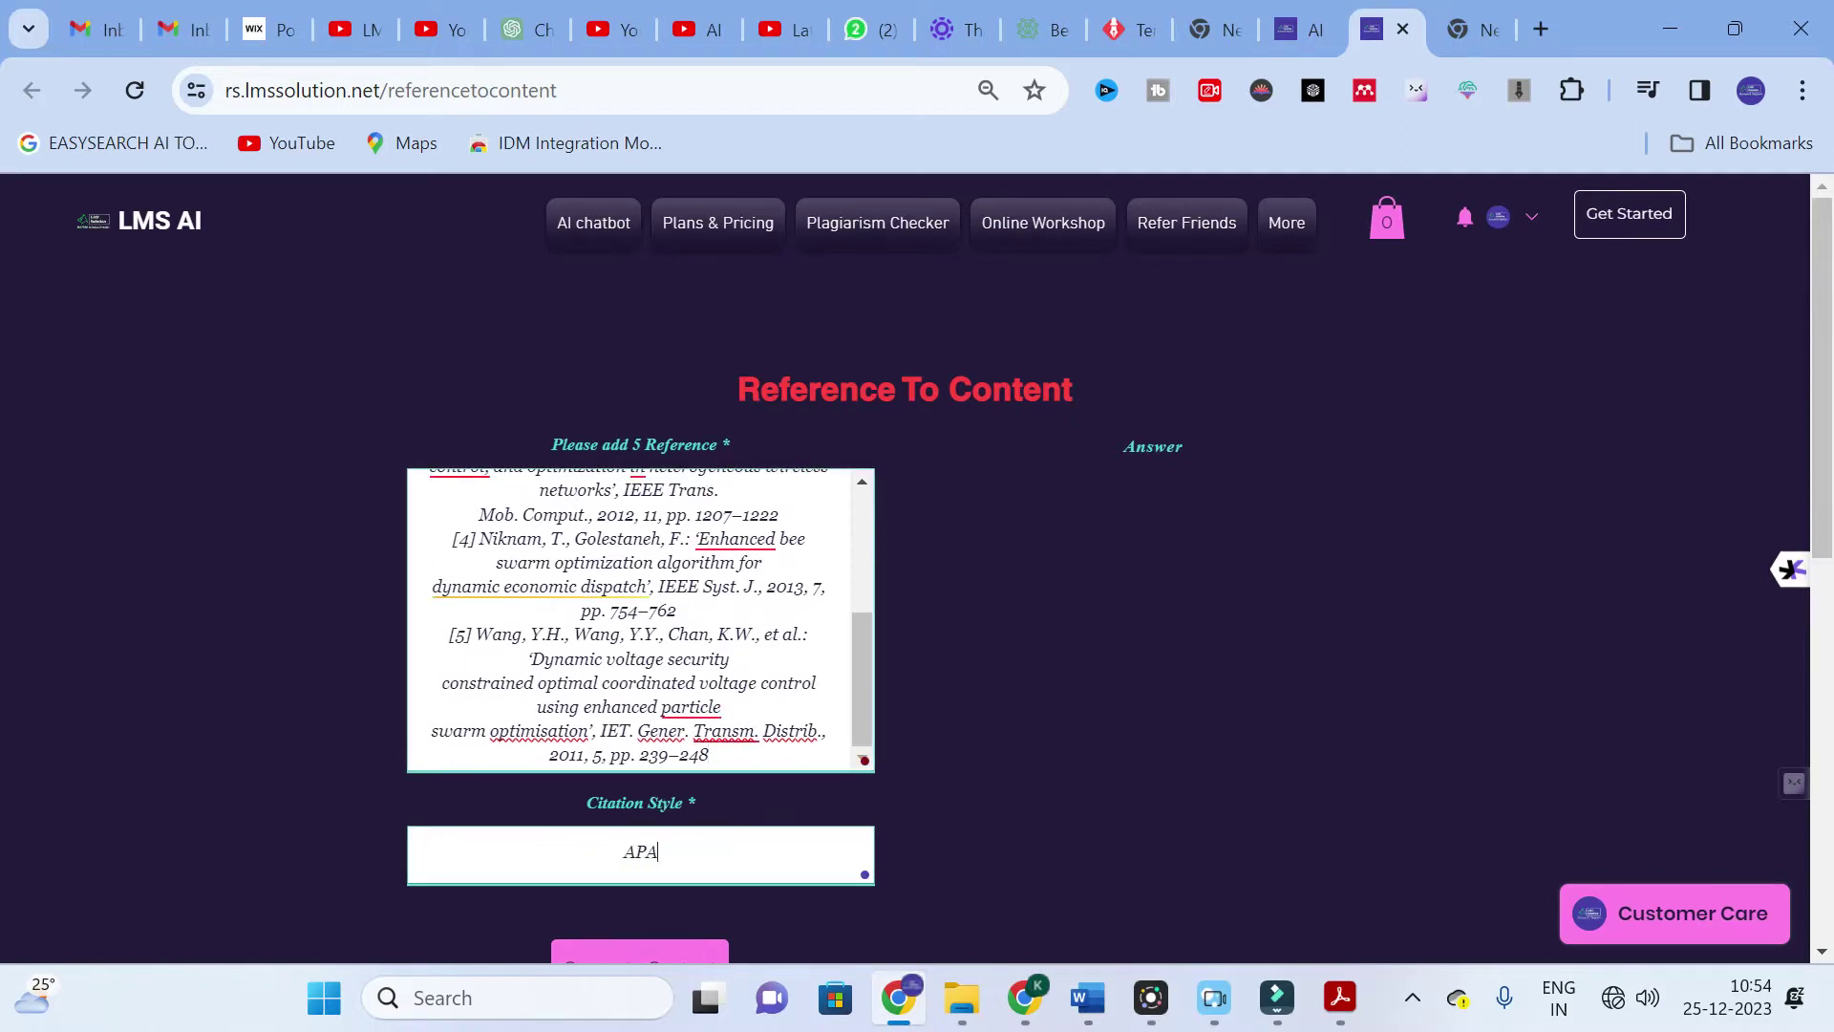
pyautogui.scroll(-3, 741, 791)
pyautogui.scroll(2, 656, 808)
pyautogui.scroll(-1, 656, 808)
pyautogui.click(646, 831)
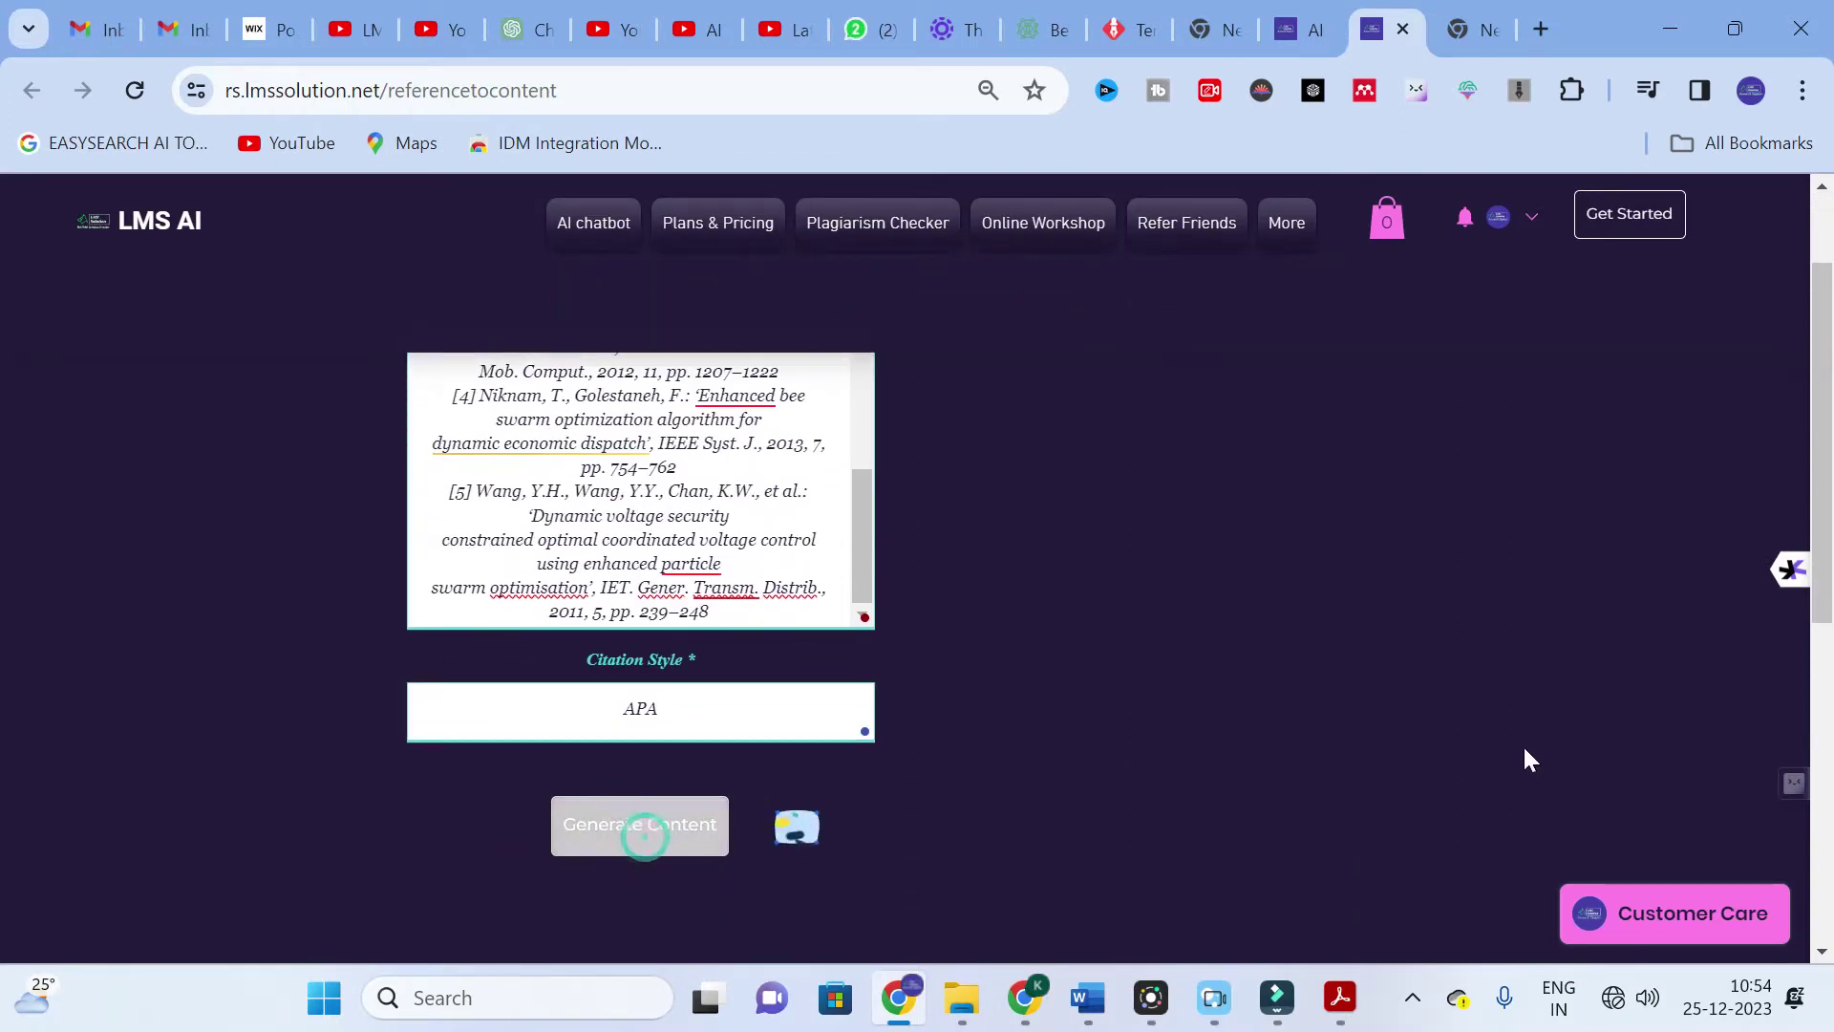
pyautogui.scroll(1, 1523, 744)
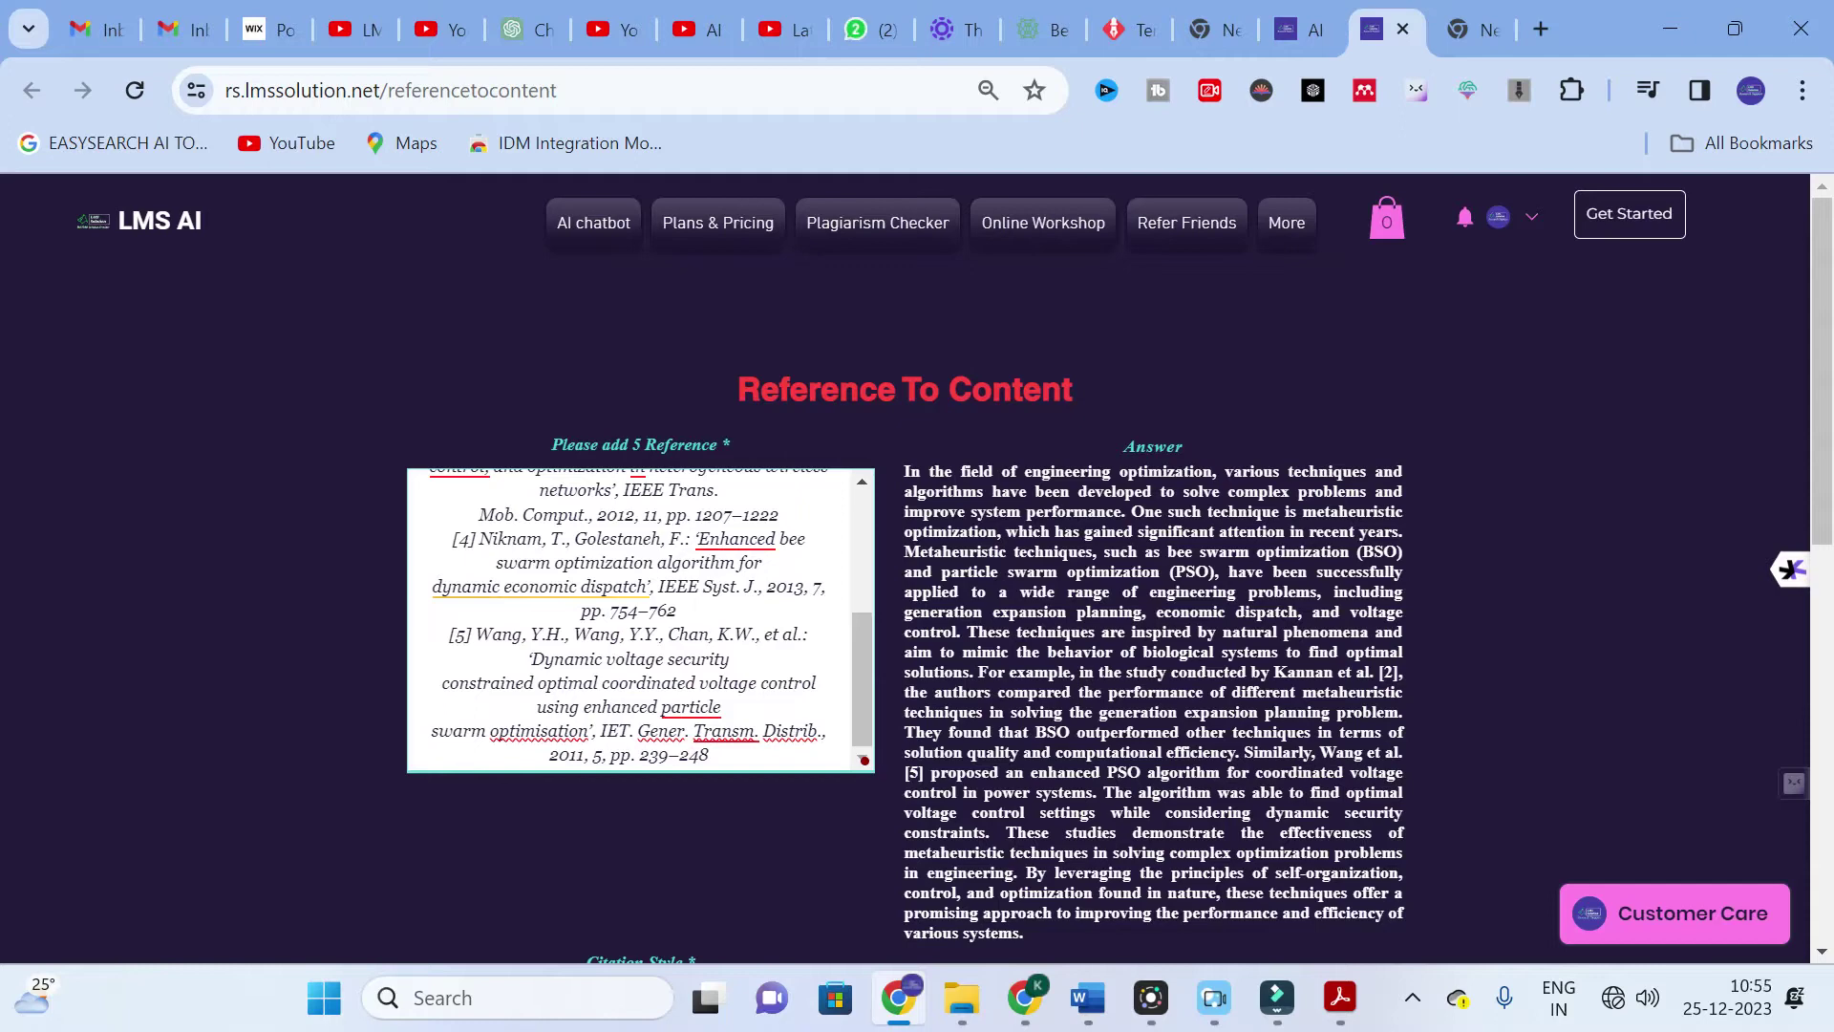
# Highlight the Kannan et al. [2] citation, review the paragraph, and close the Reference To Content tab
pyautogui.moveTo(1273, 671); pyautogui.dragTo(1394, 672)
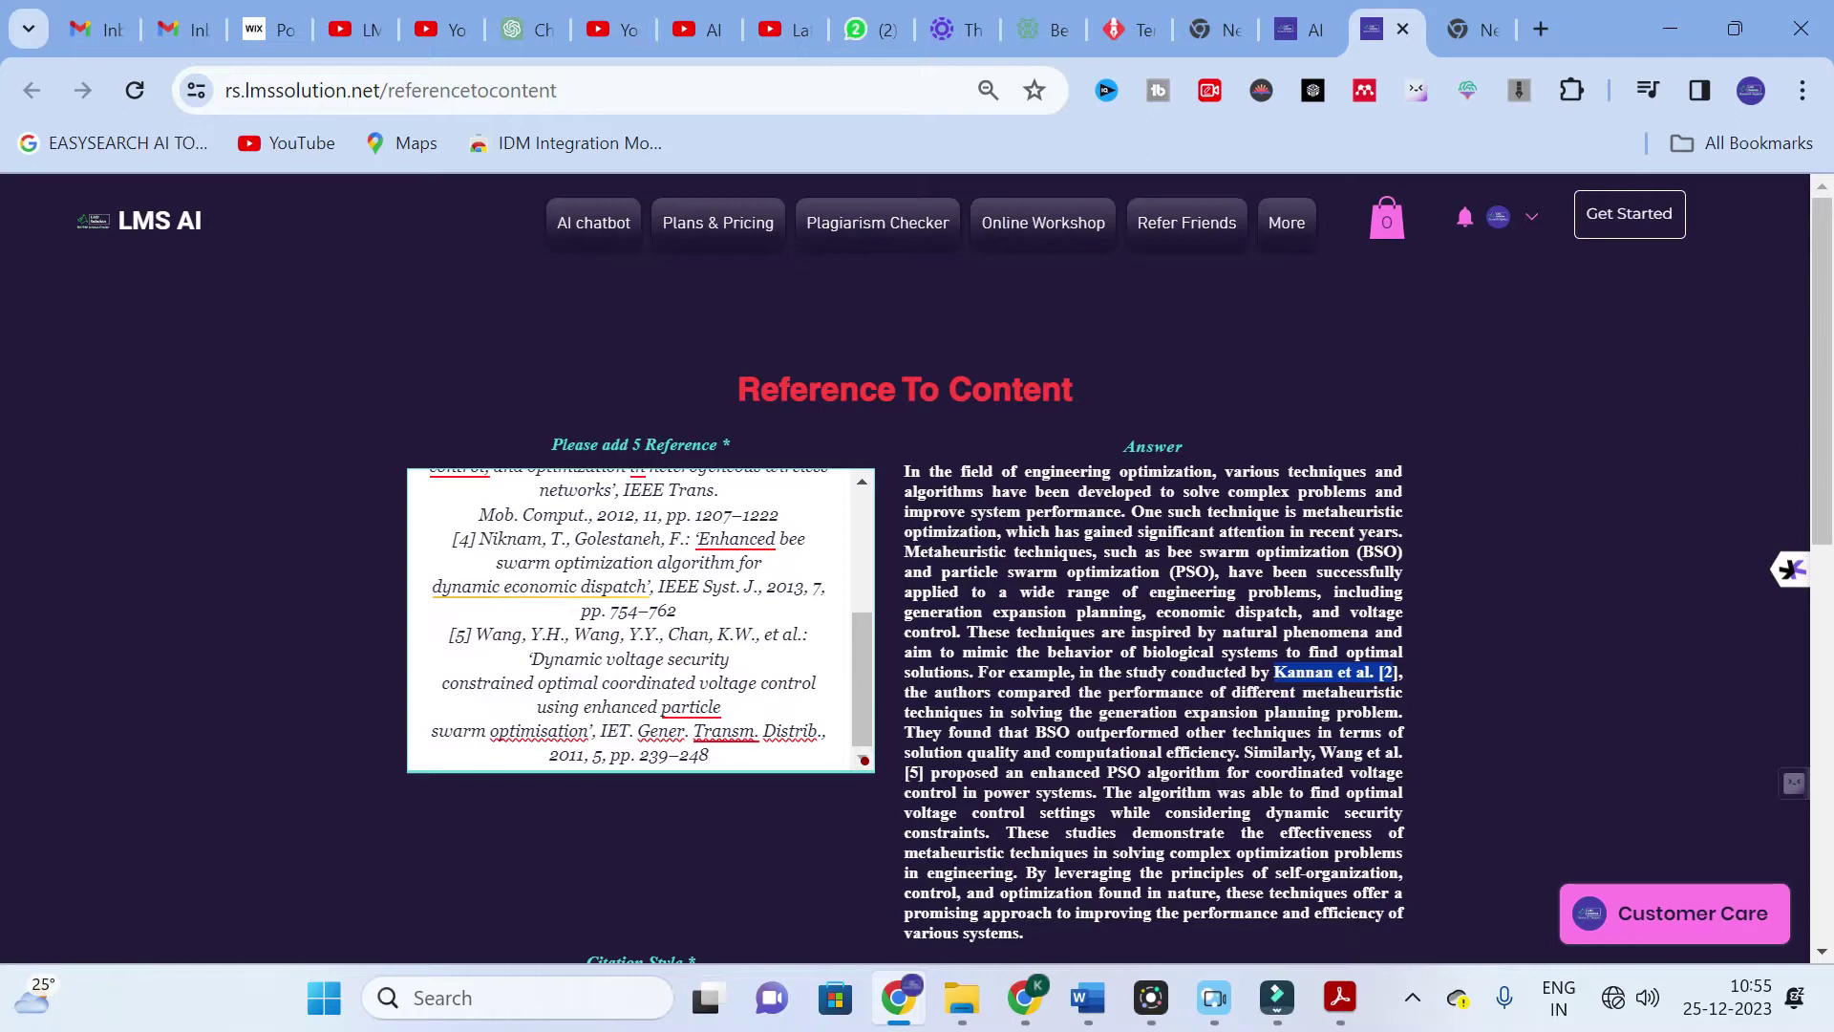
pyautogui.scroll(-3, 906, 573)
pyautogui.scroll(3, 905, 573)
pyautogui.scroll(-3, 1206, 647)
pyautogui.scroll(3, 1207, 648)
pyautogui.moveTo(540, 587)
pyautogui.scroll(-5, 357, 512)
pyautogui.click(1402, 27)
# Open the Detailed Literature Review tool and place the caret in its title field
pyautogui.scroll(3, 560, 663)
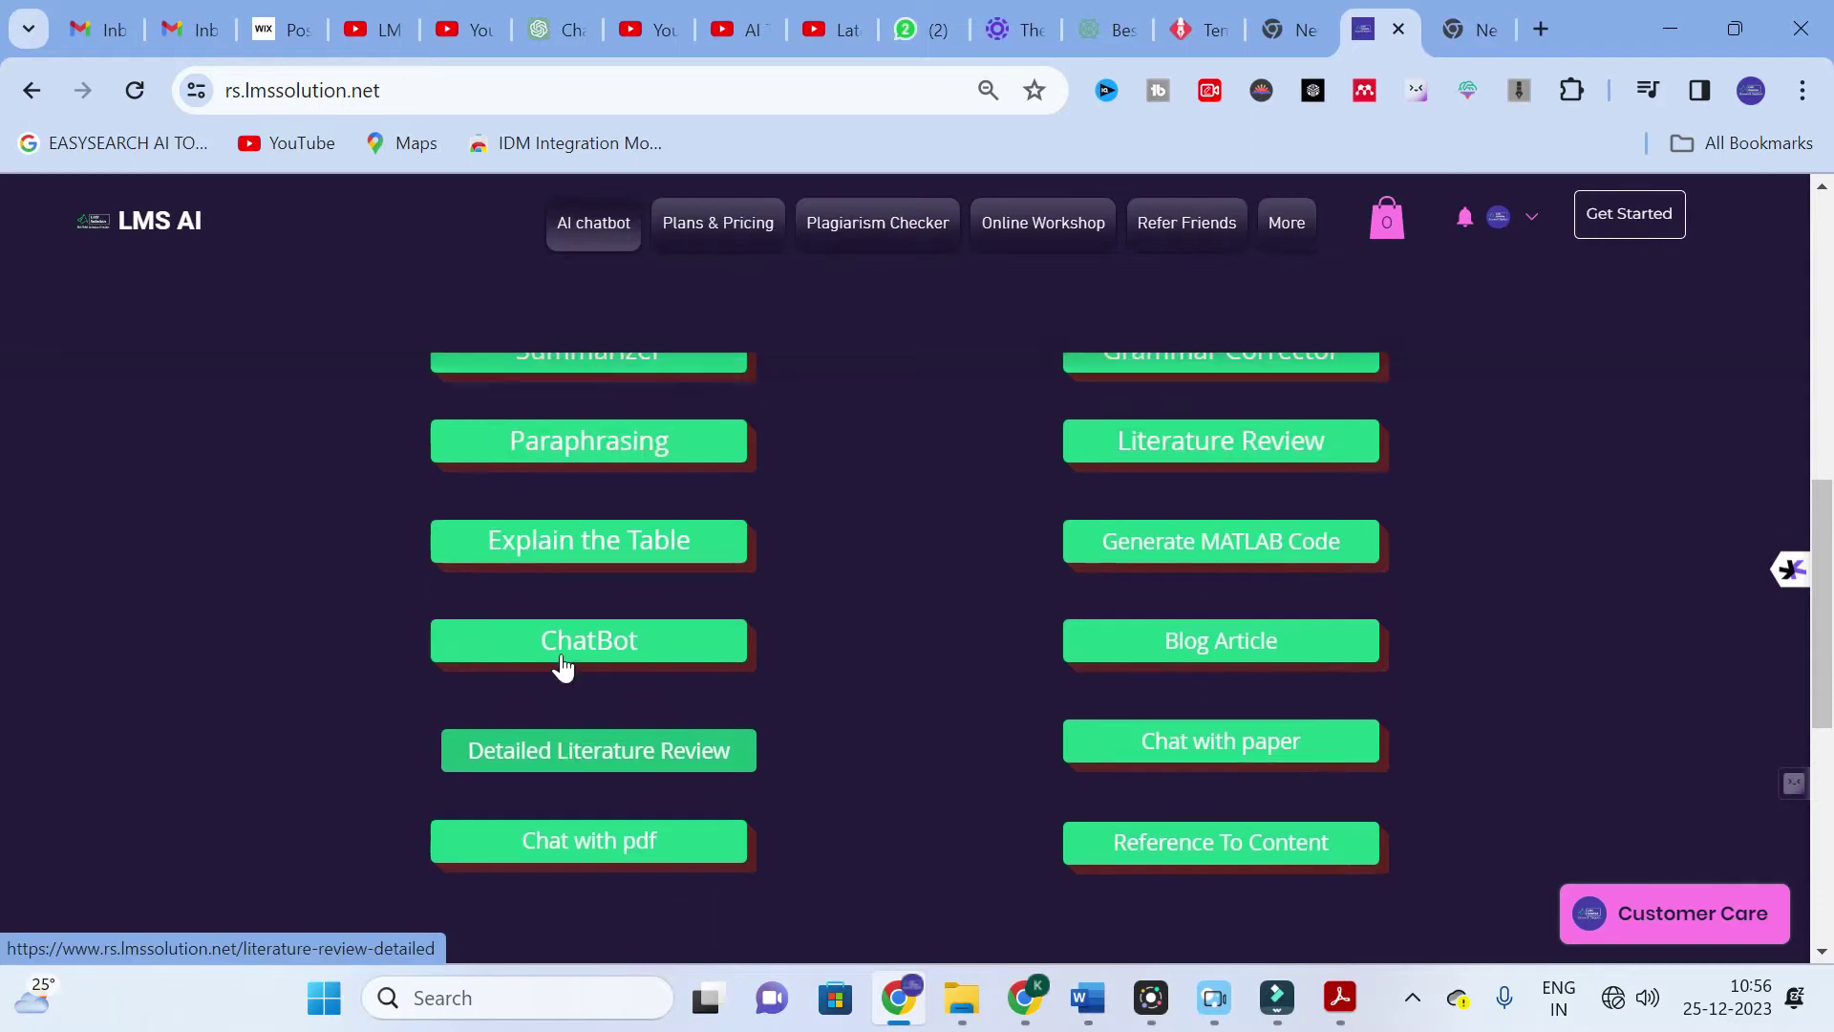
pyautogui.scroll(-3, 560, 663)
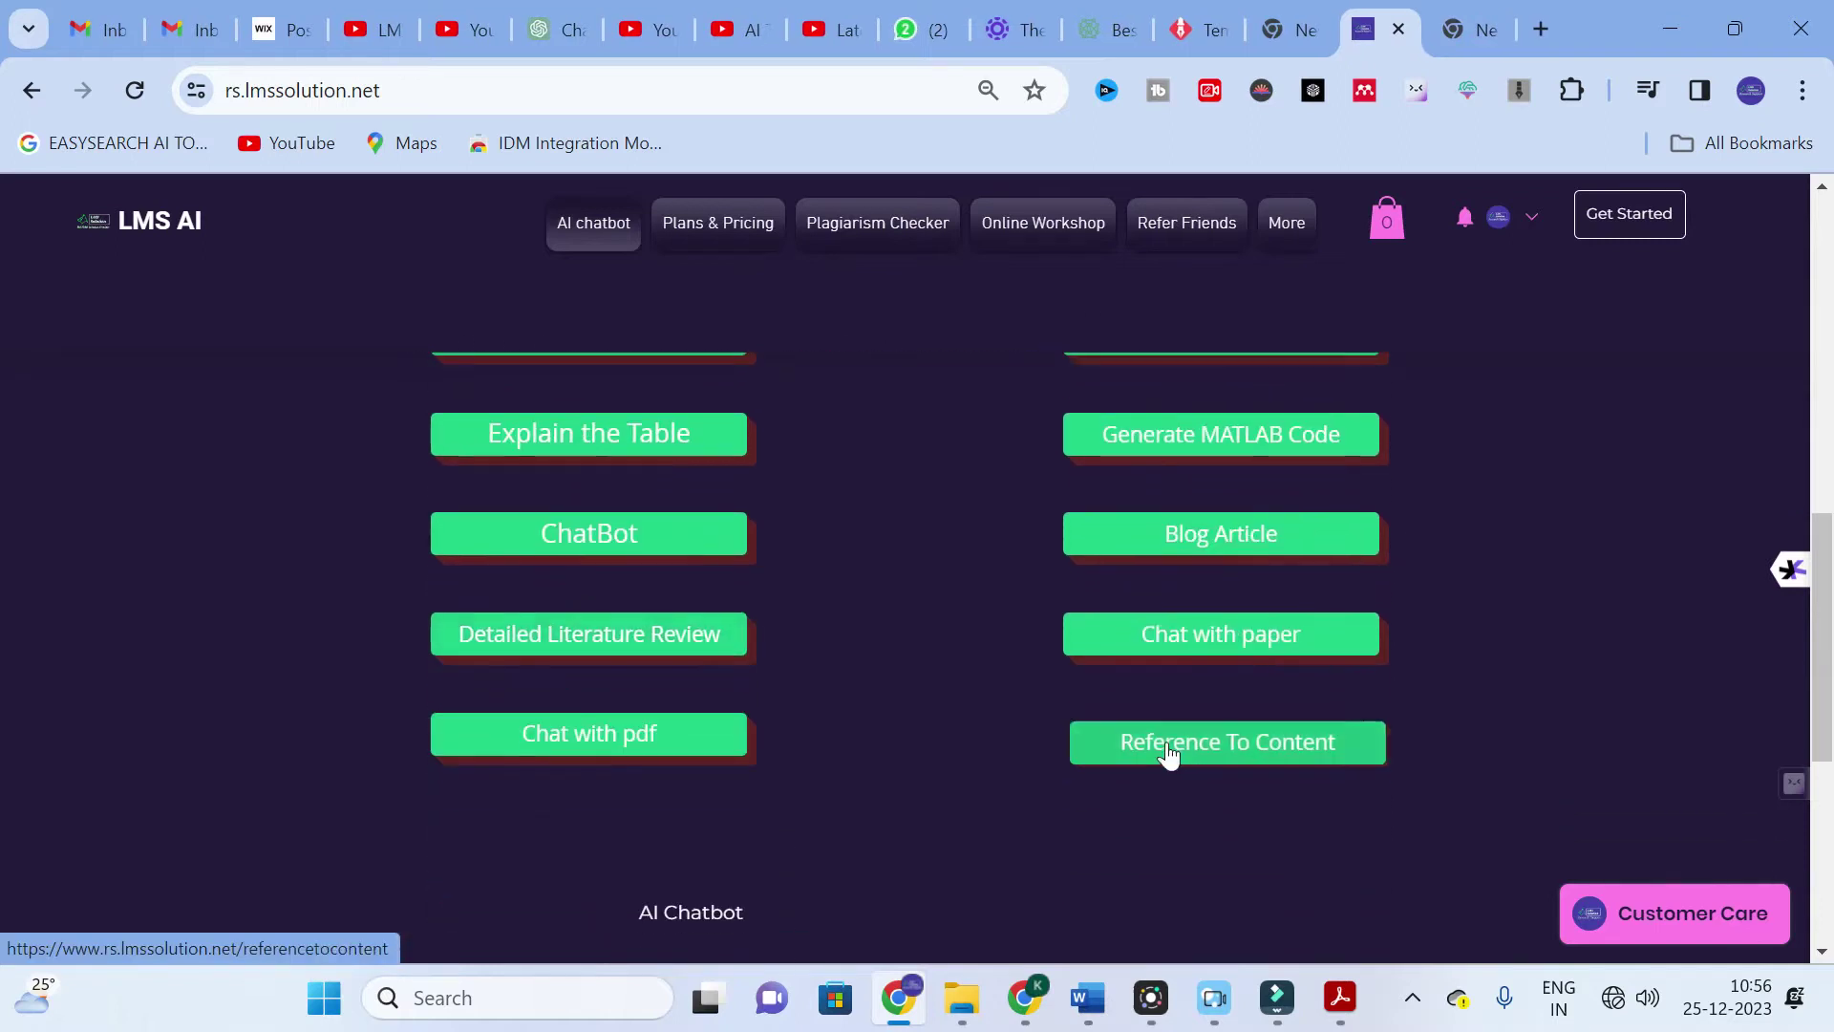
pyautogui.click(582, 636)
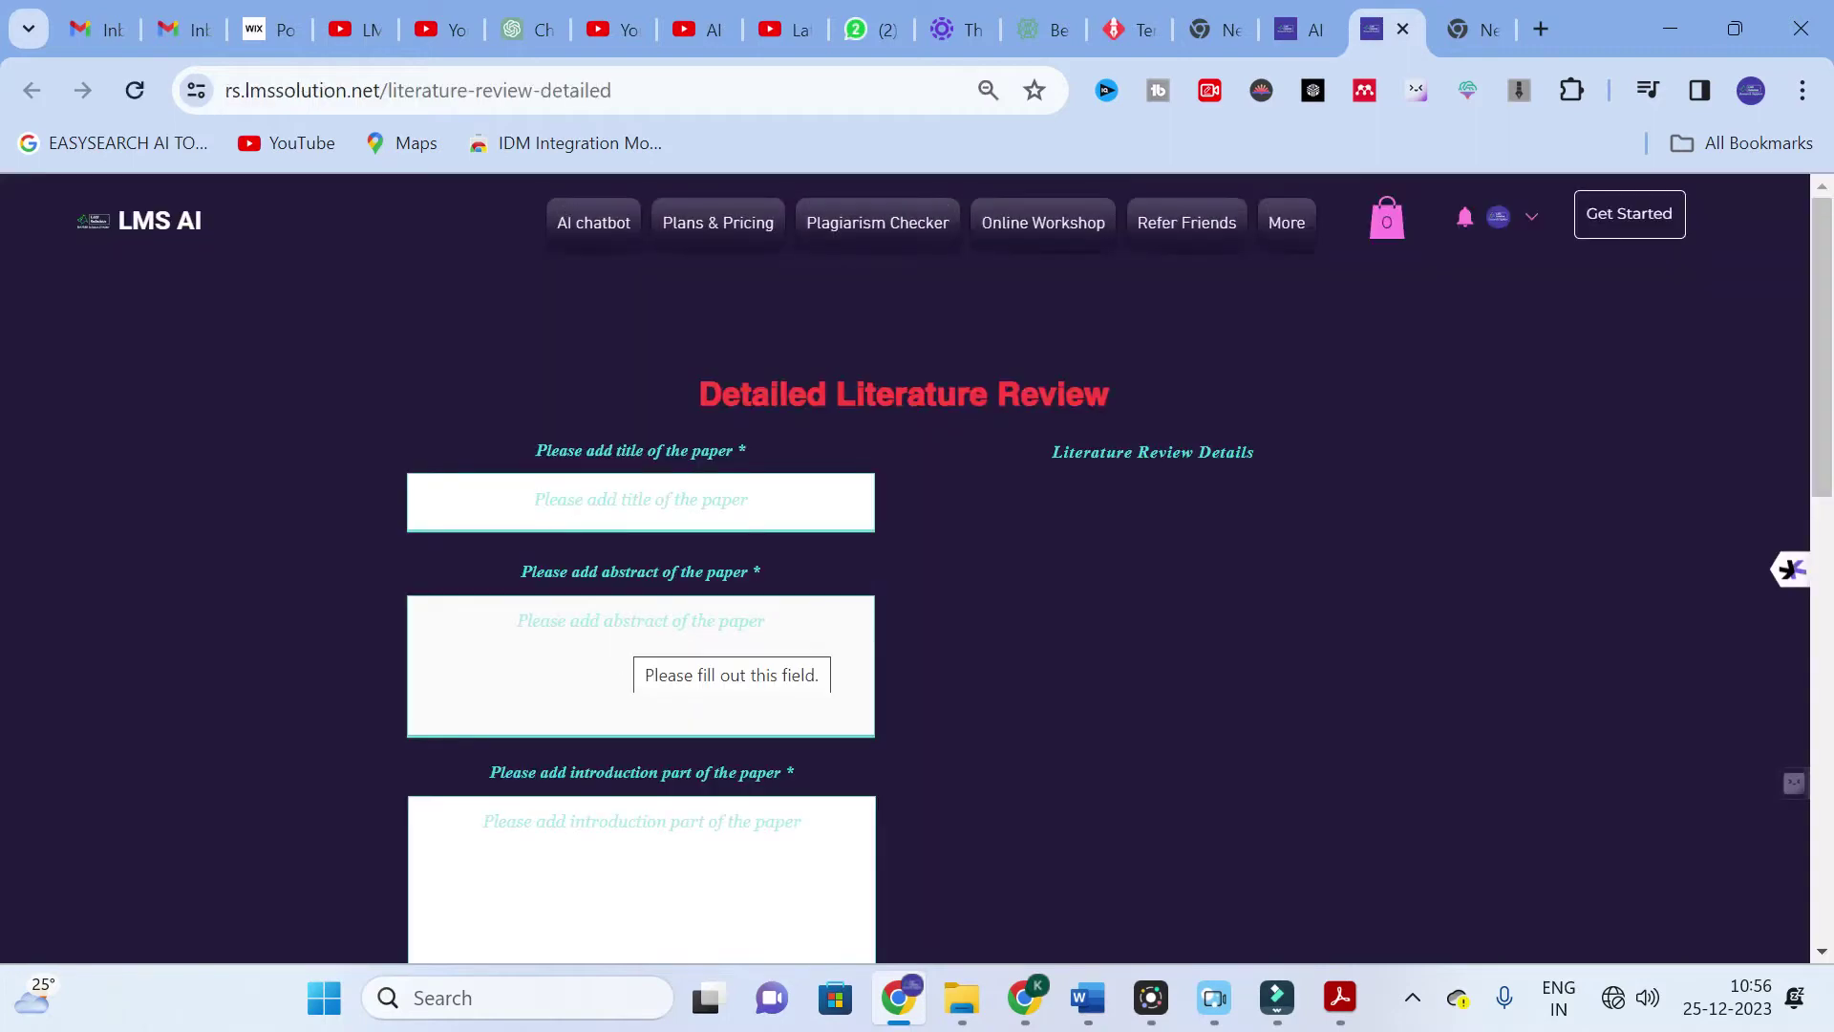
pyautogui.click(614, 500)
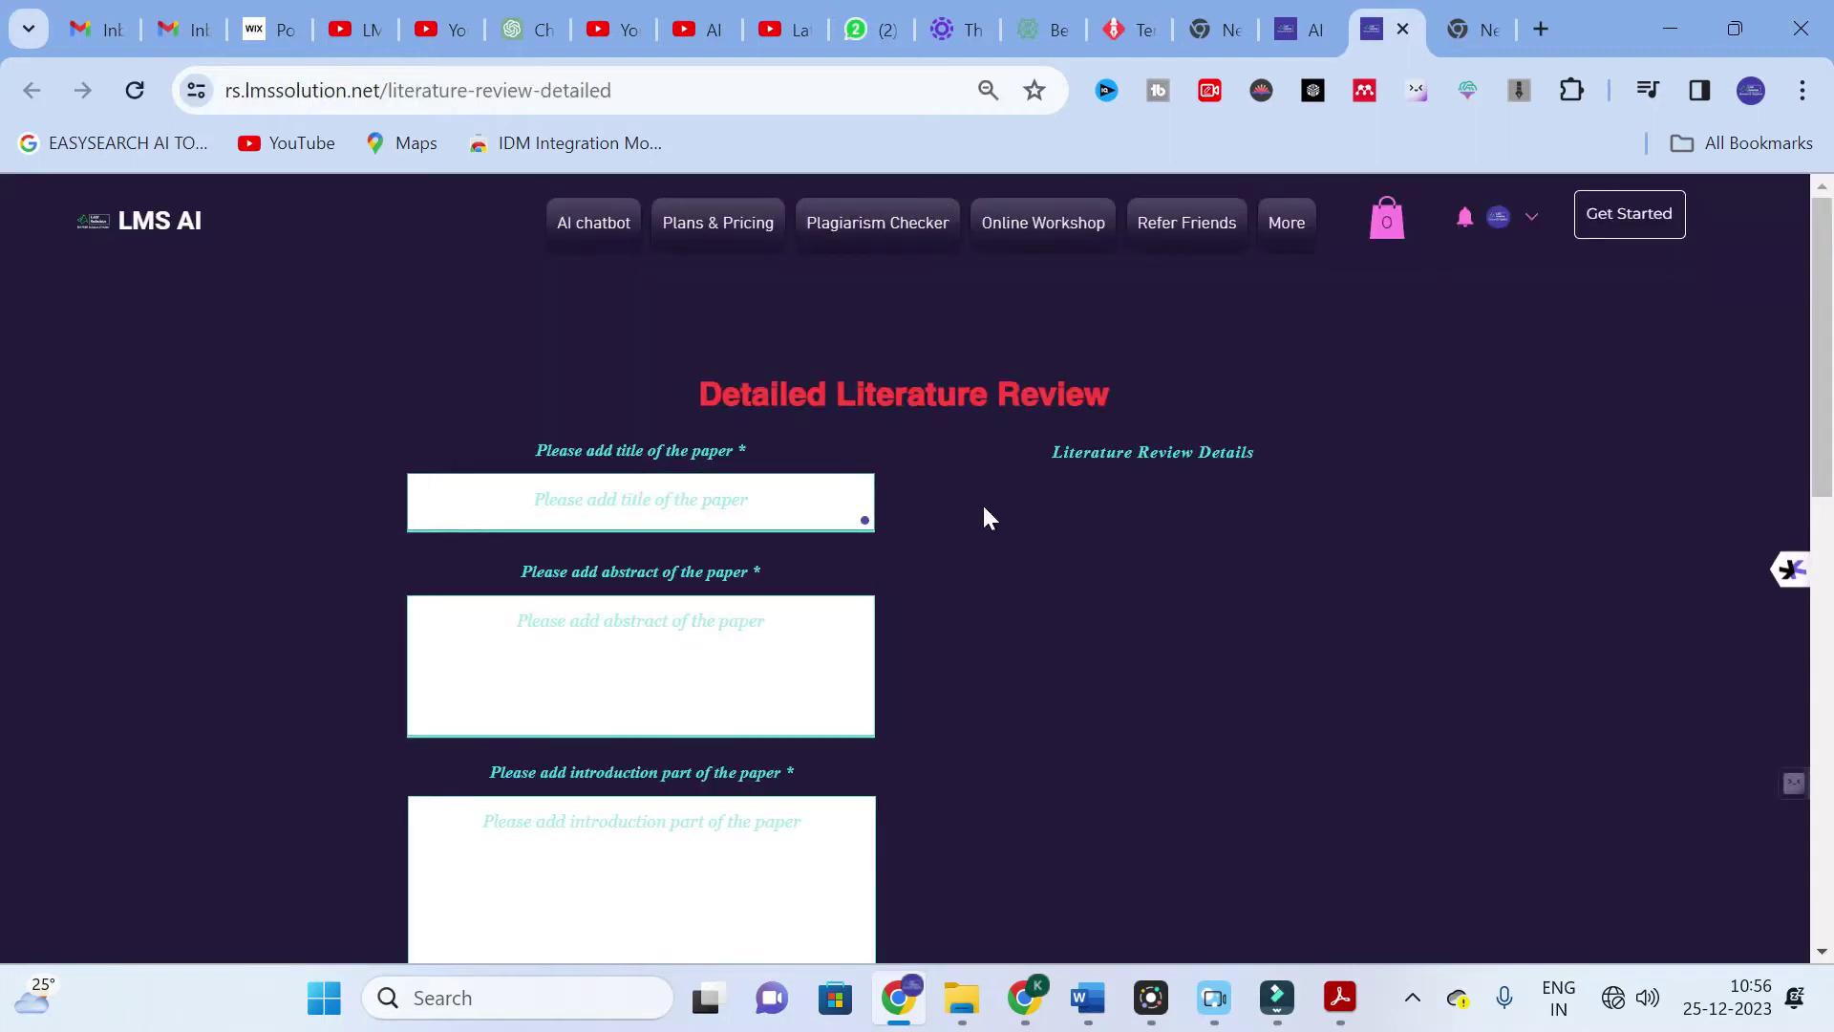
# Copy the paper's title from the PDF into the review form's title field
pyautogui.click(1347, 1013)
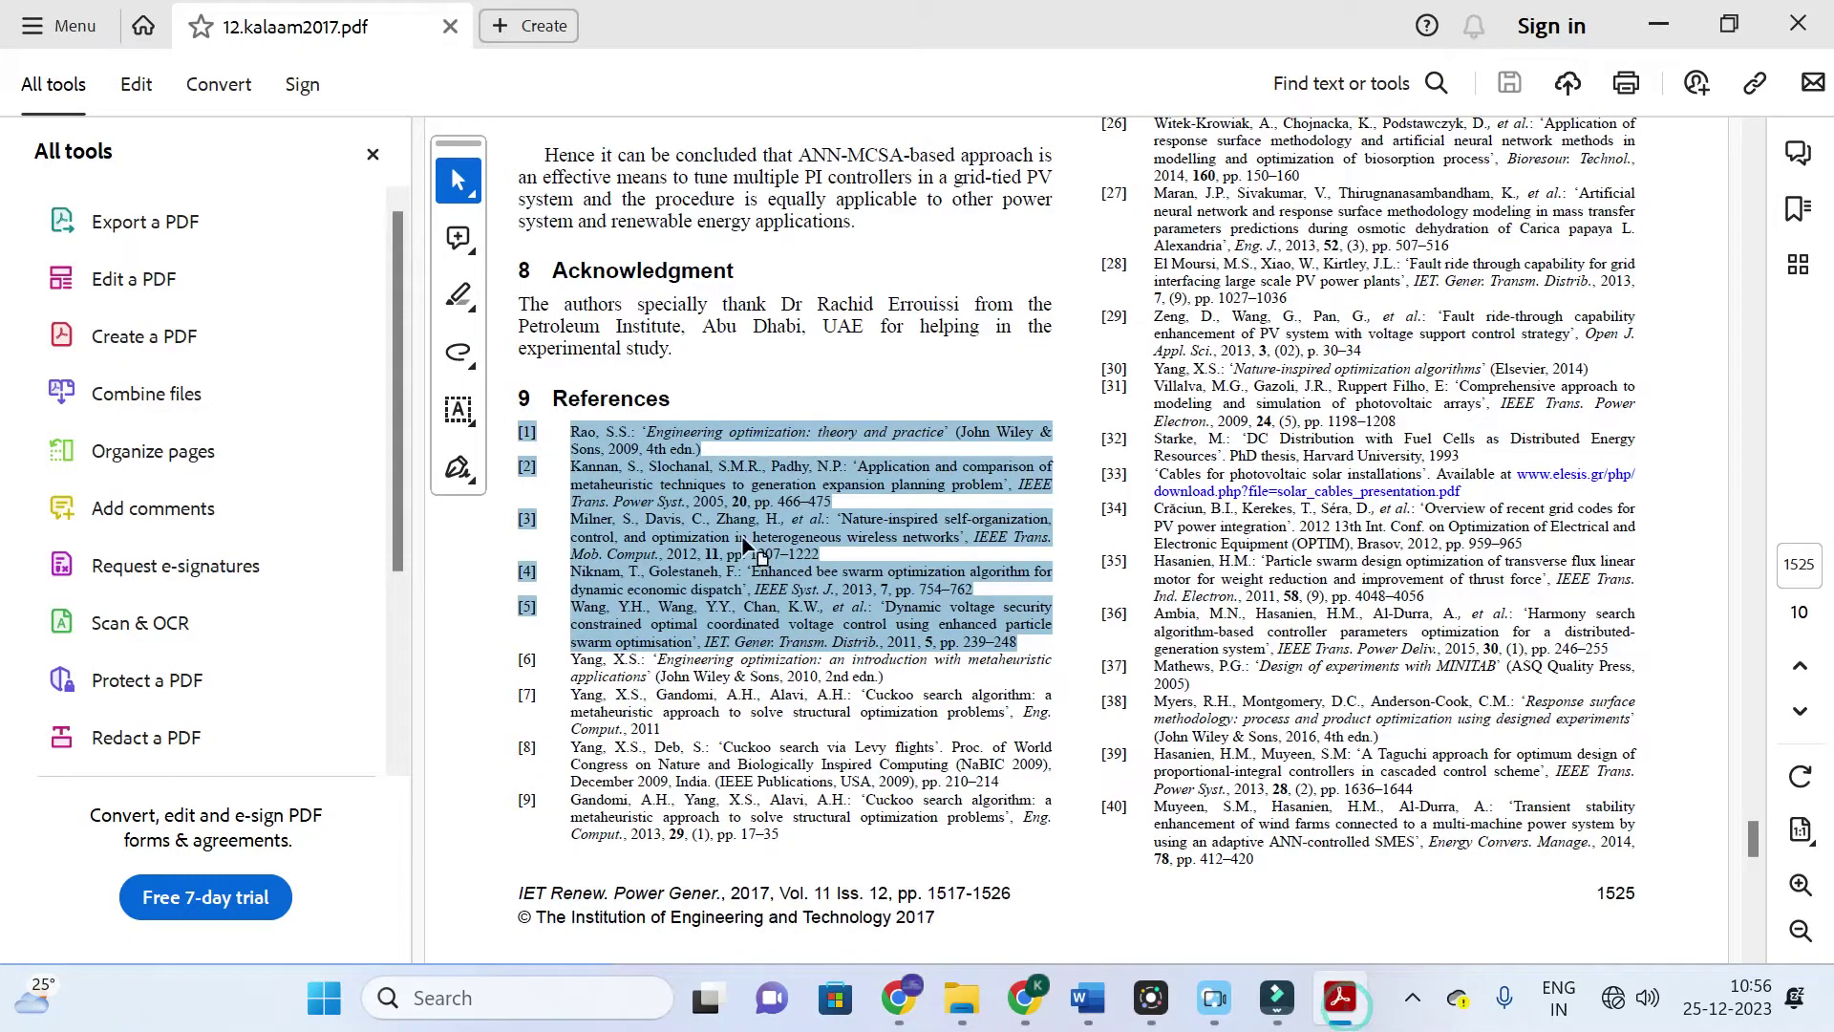
pyautogui.scroll(10, 955, 811)
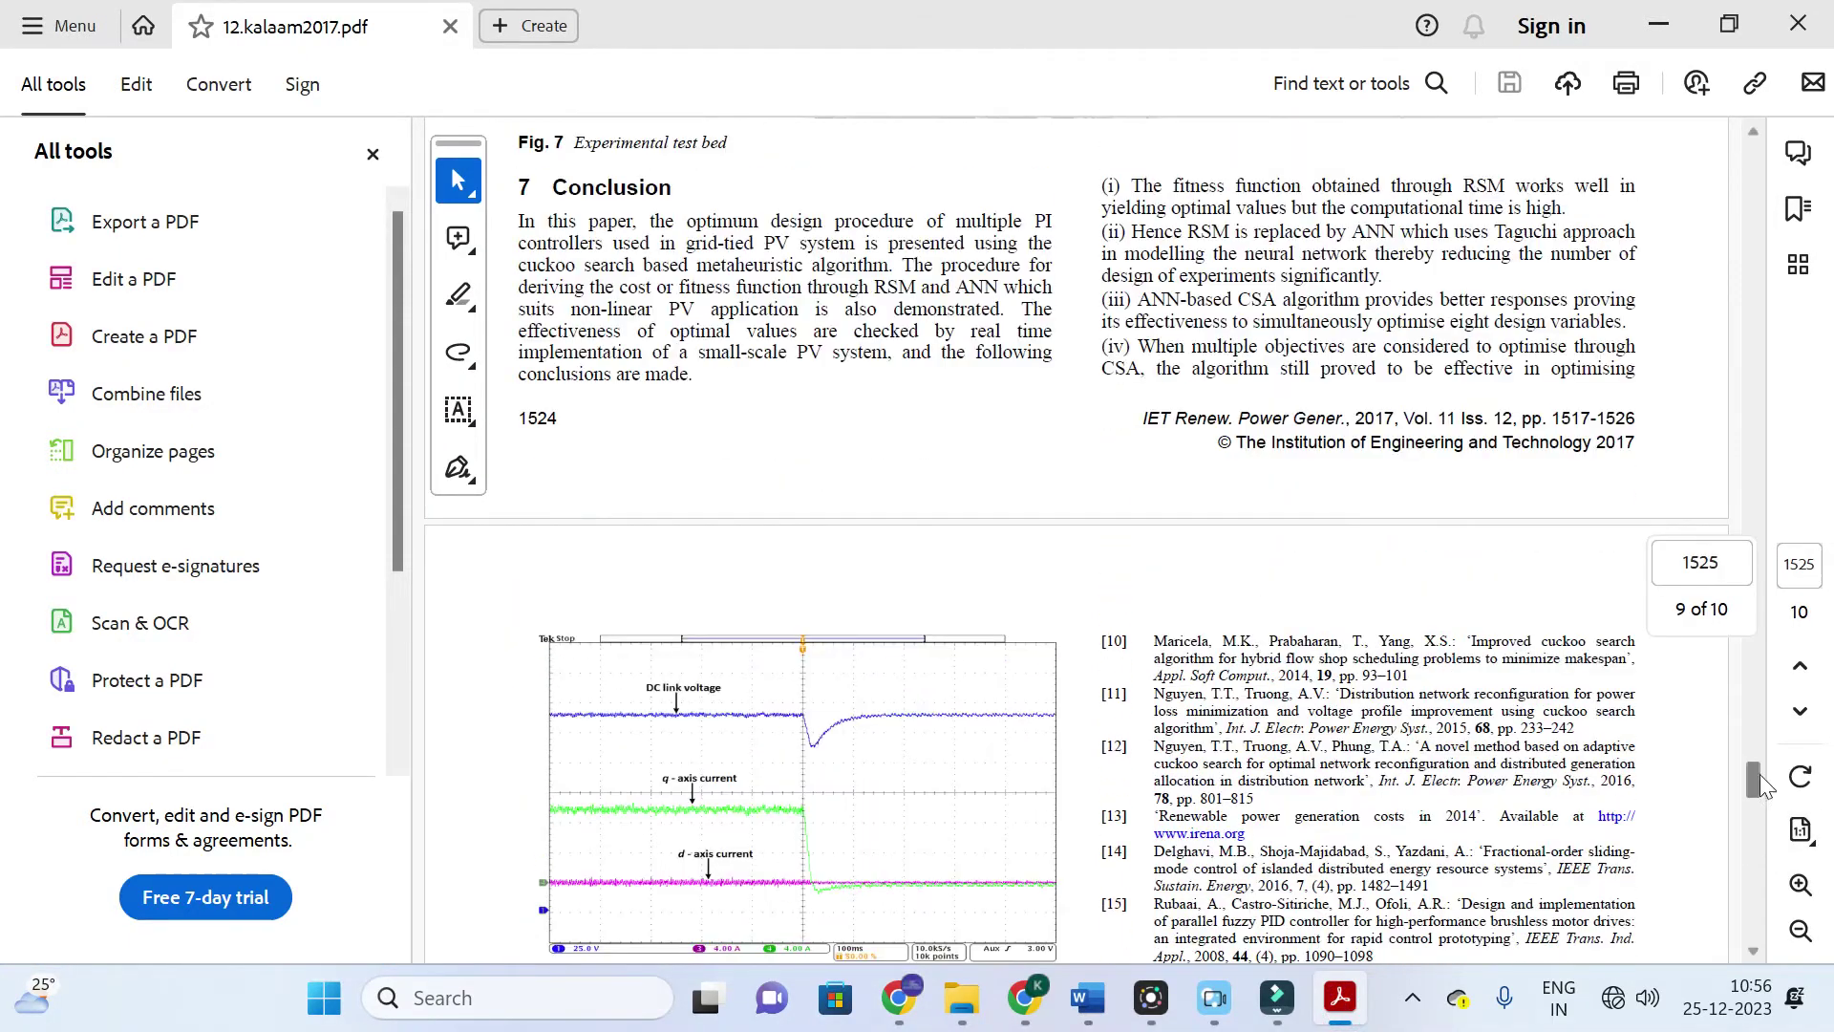
pyautogui.scroll(1, 1753, 746)
pyautogui.scroll(7, 1353, 478)
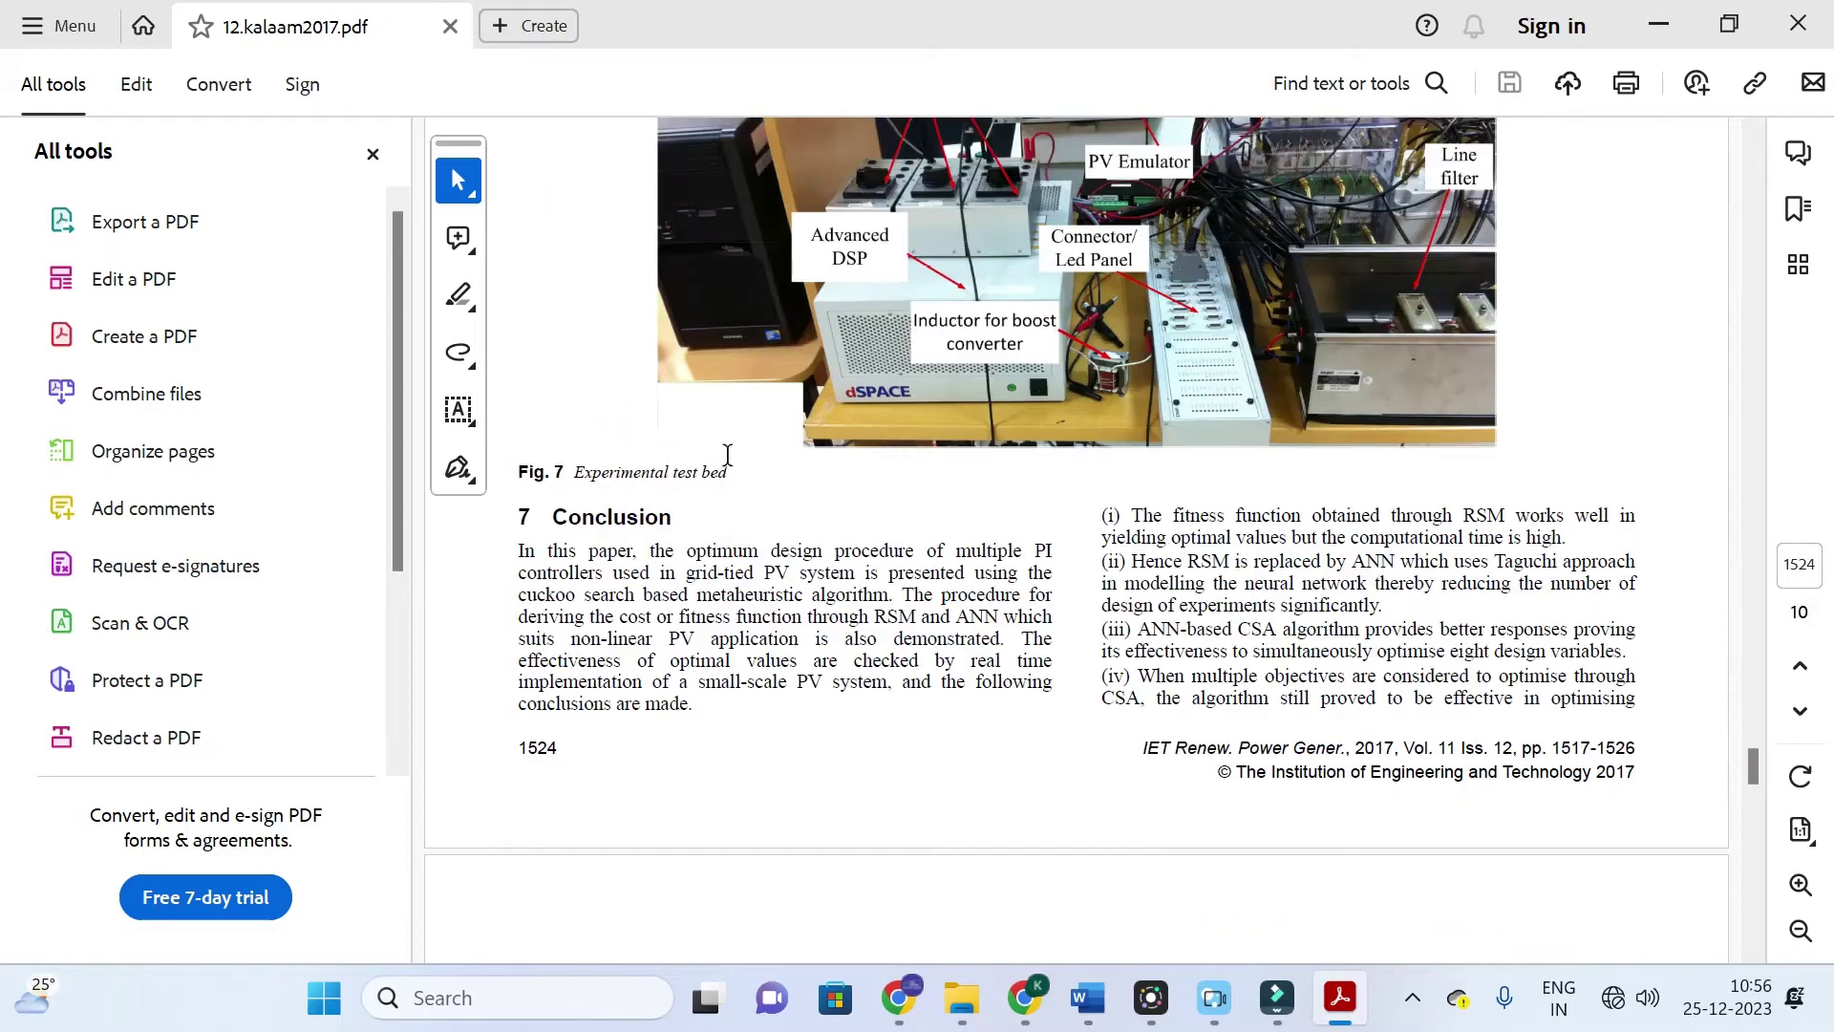
pyautogui.moveTo(1753, 754); pyautogui.dragTo(1753, 153)
pyautogui.moveTo(521, 327); pyautogui.dragTo(831, 470)
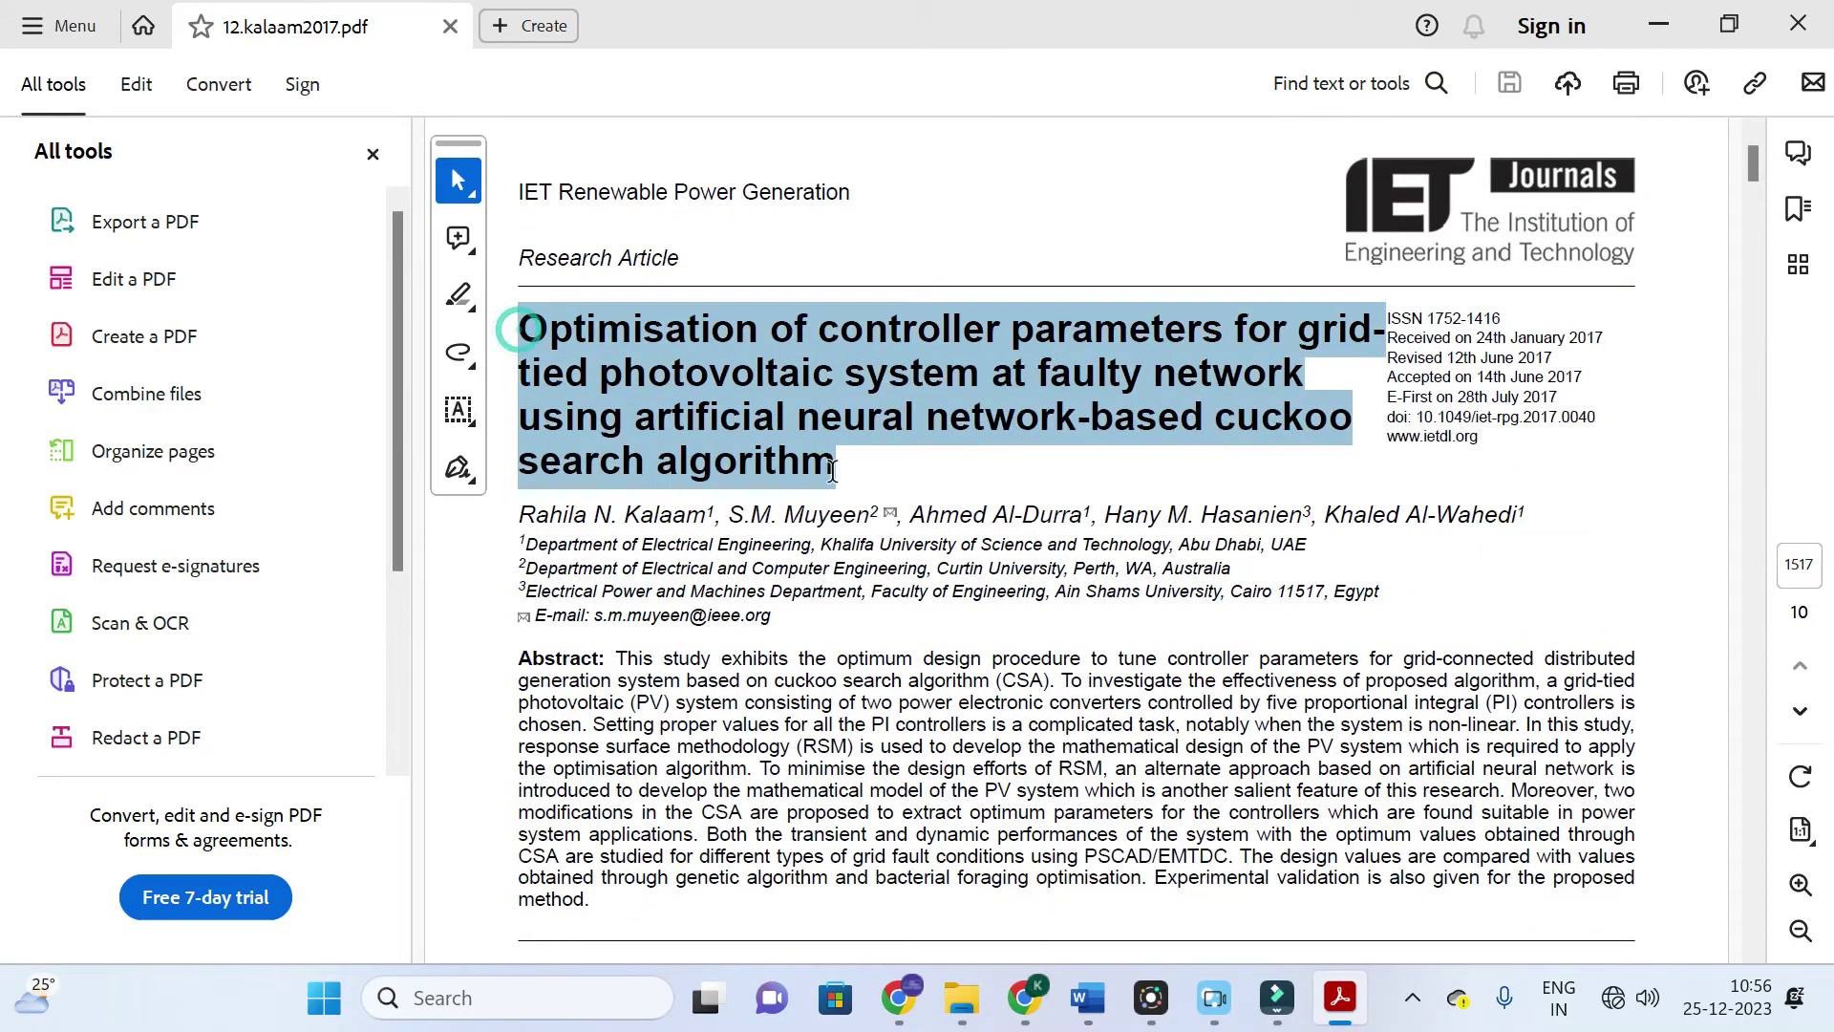
pyautogui.click(1024, 997)
pyautogui.click(1024, 997)
pyautogui.click(898, 998)
pyautogui.hotkey('ctrl', 'v')
# Copy the paper's abstract from the PDF into the abstract field
pyautogui.click(657, 649)
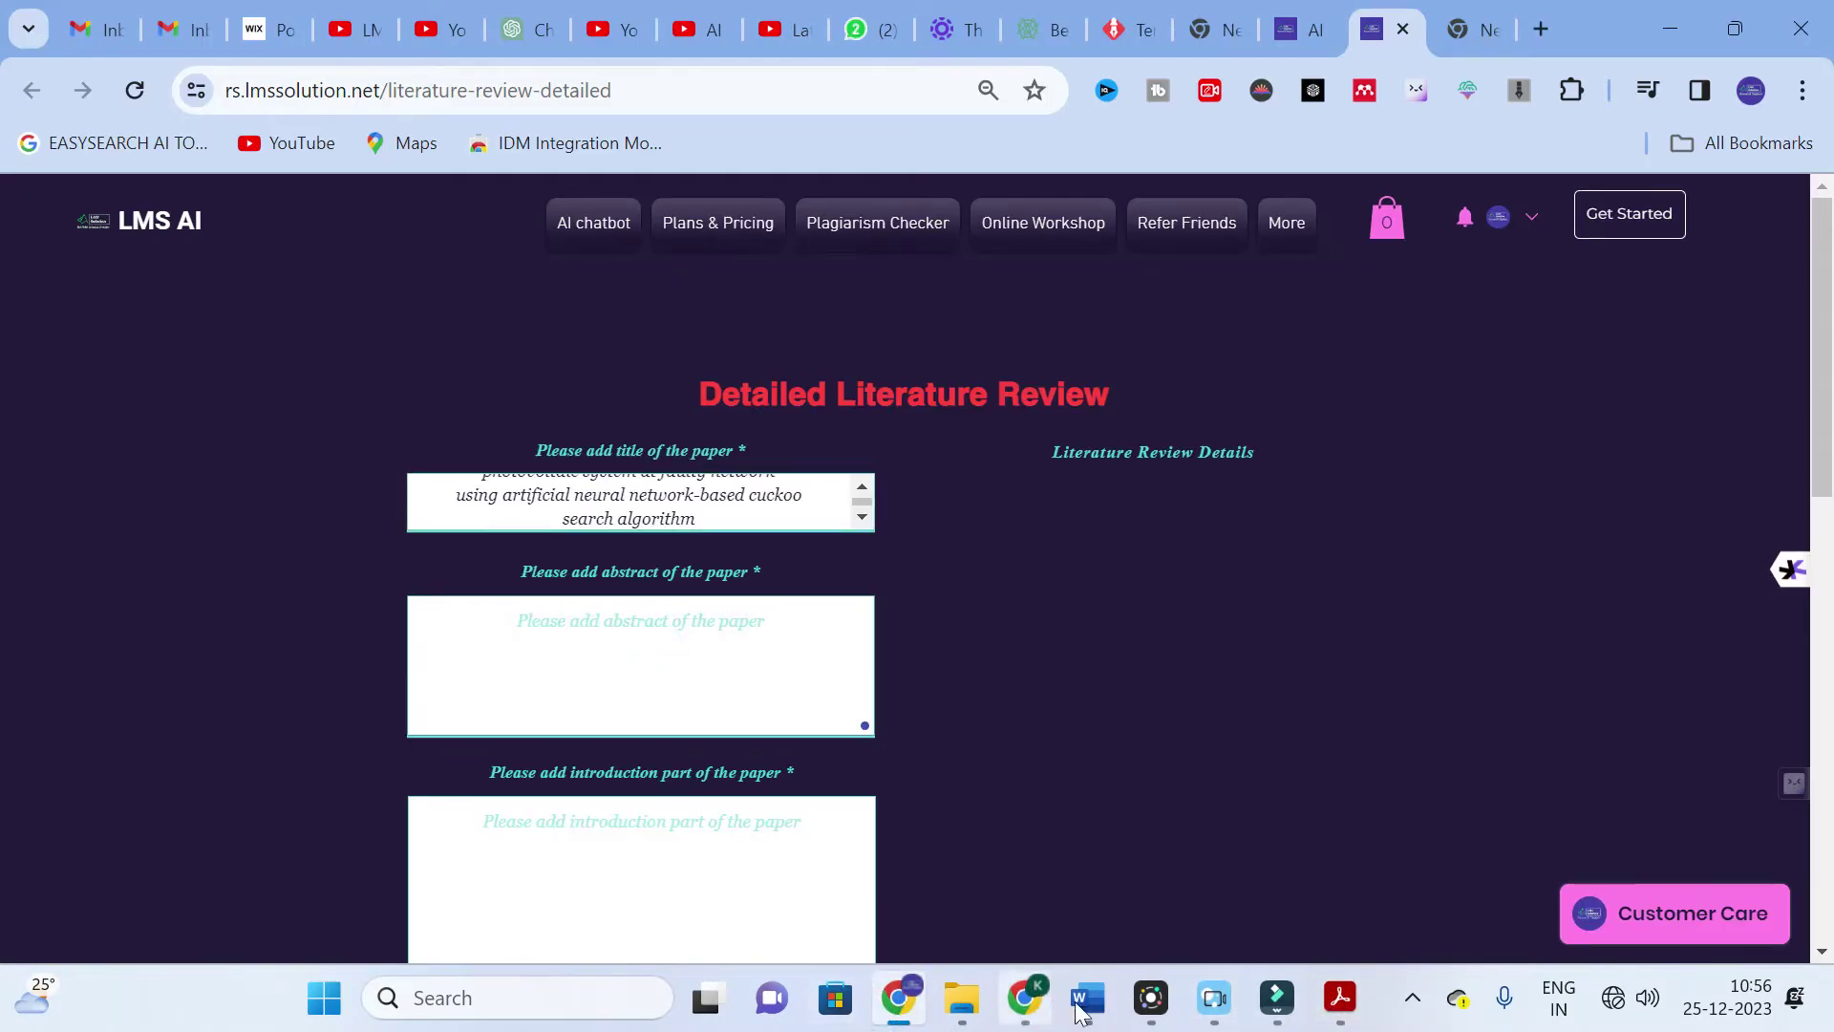
pyautogui.moveTo(1083, 1010)
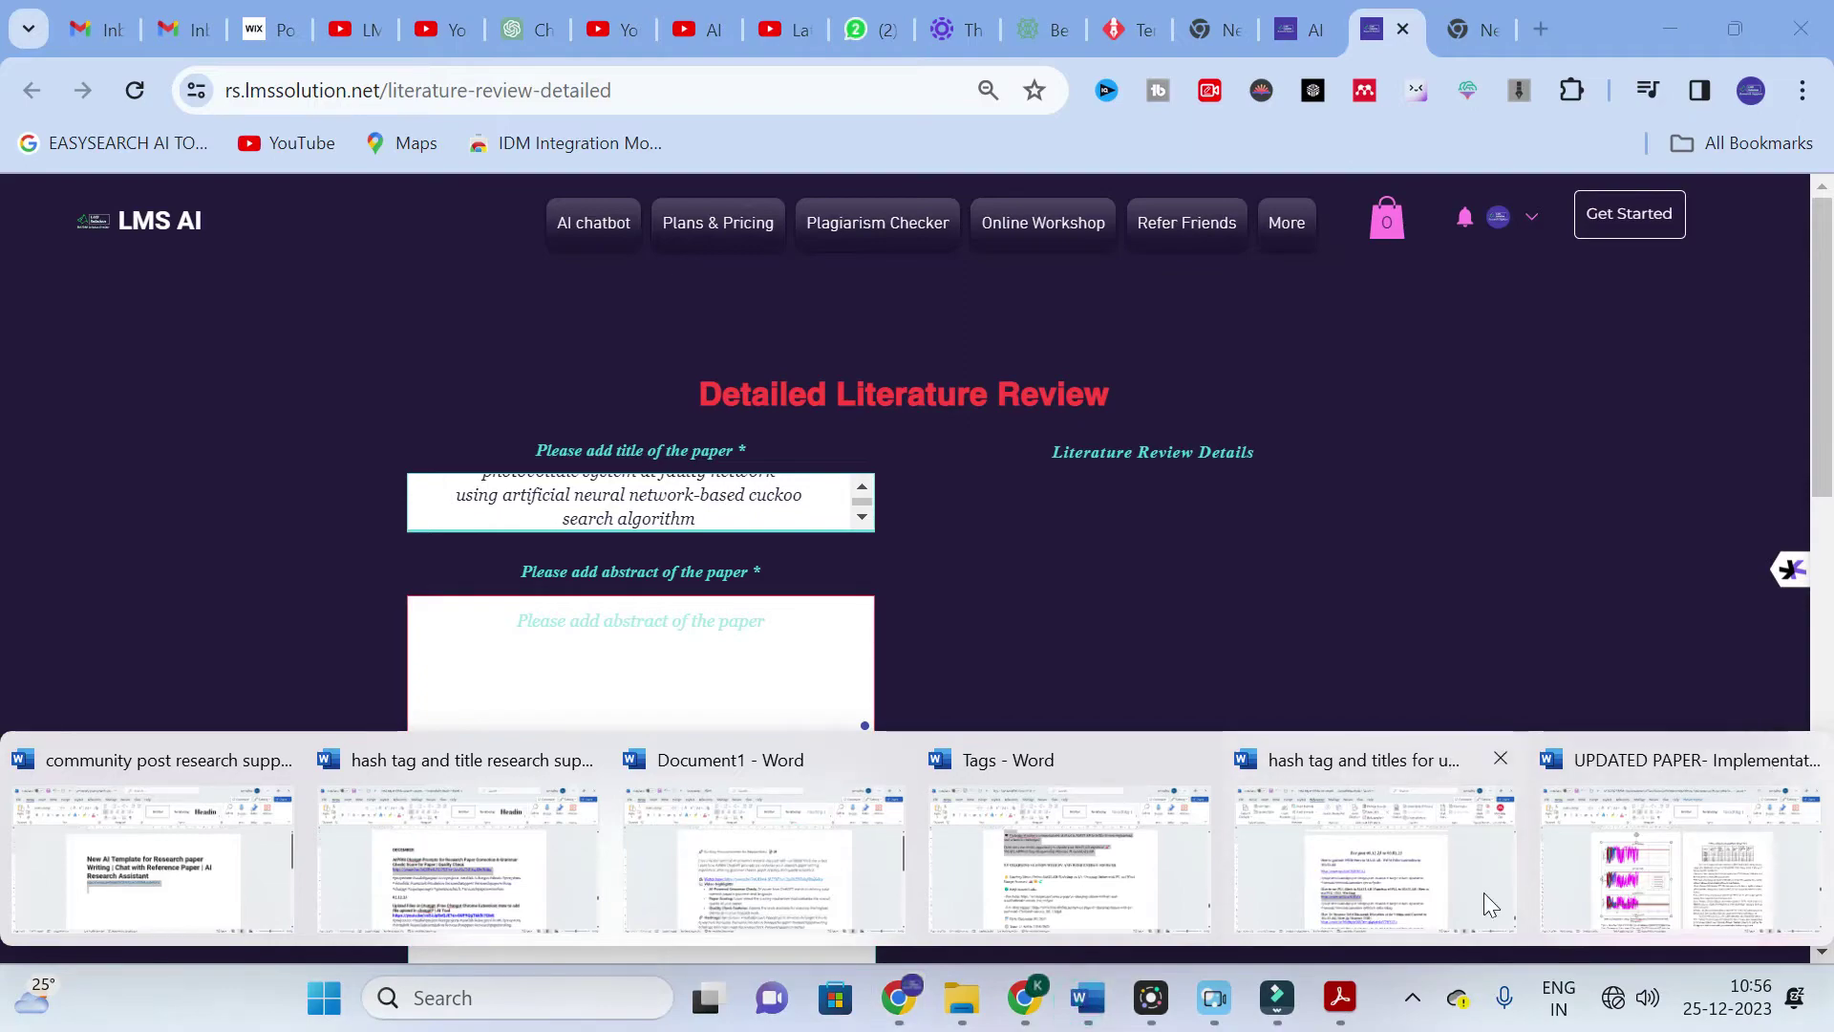
pyautogui.moveTo(1682, 896)
pyautogui.click(1340, 997)
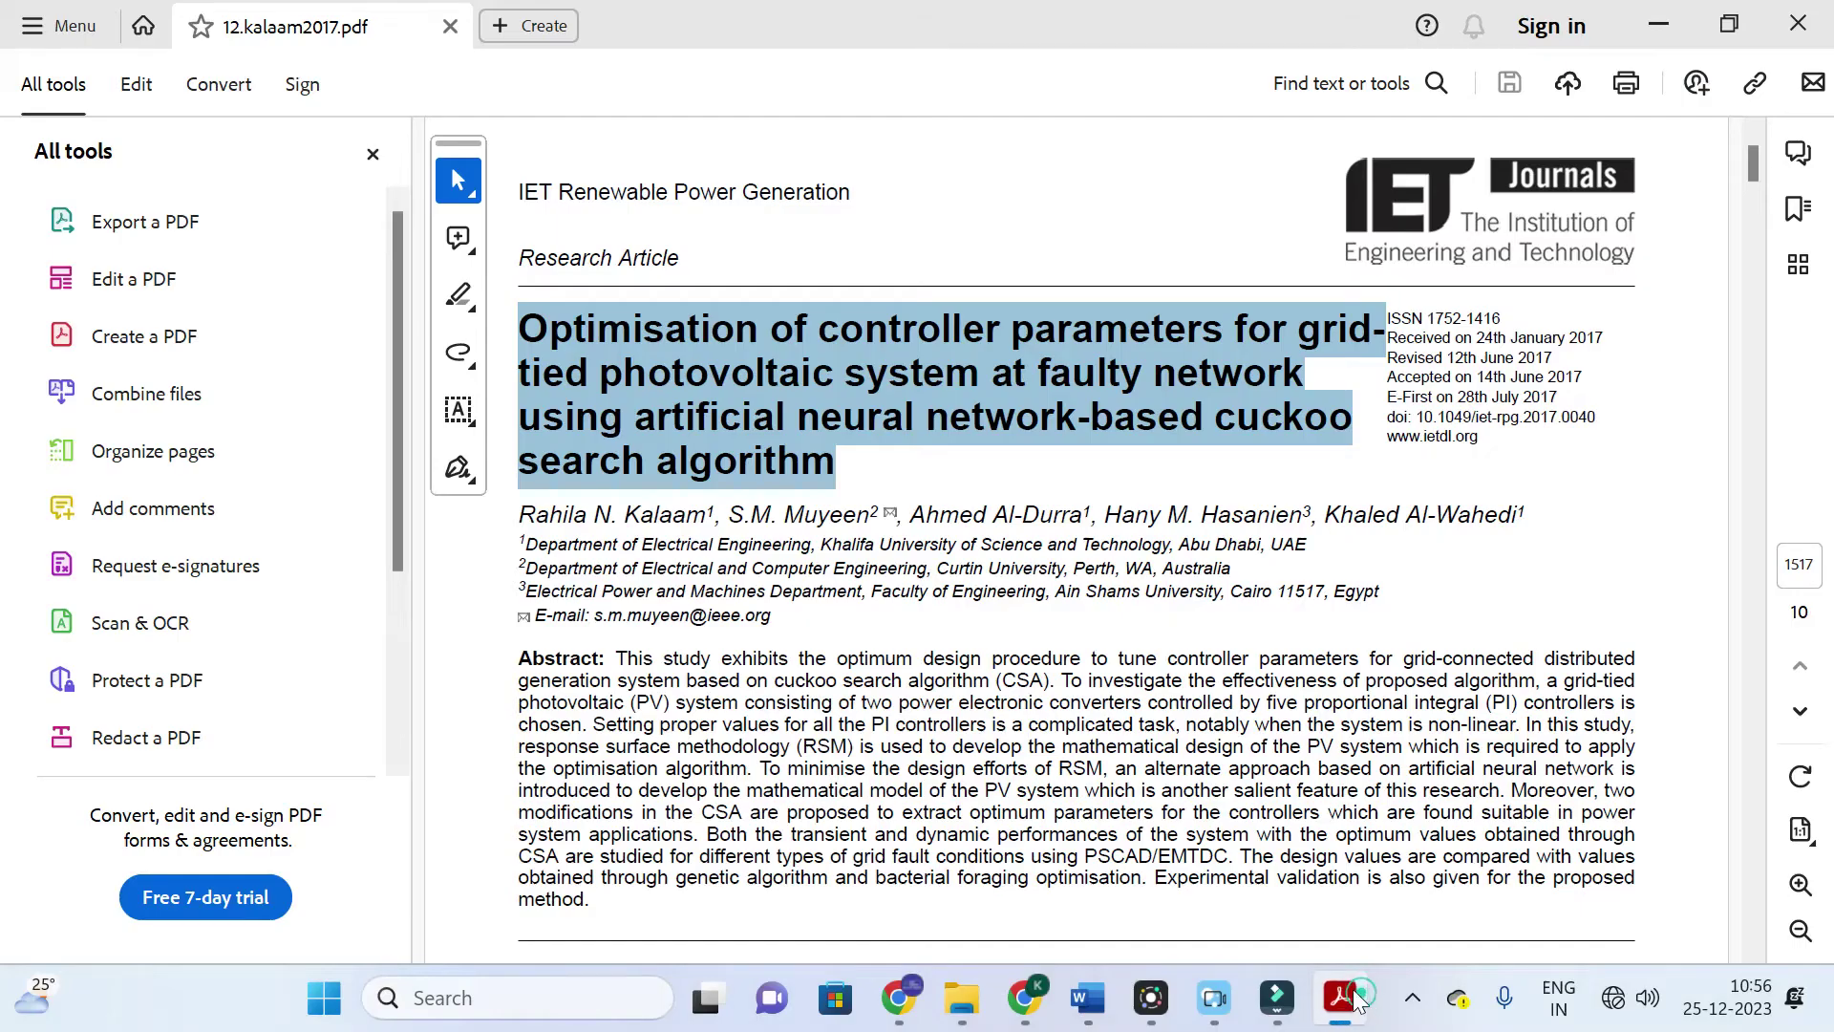
pyautogui.scroll(-1, 612, 606)
pyautogui.moveTo(612, 608); pyautogui.dragTo(593, 860)
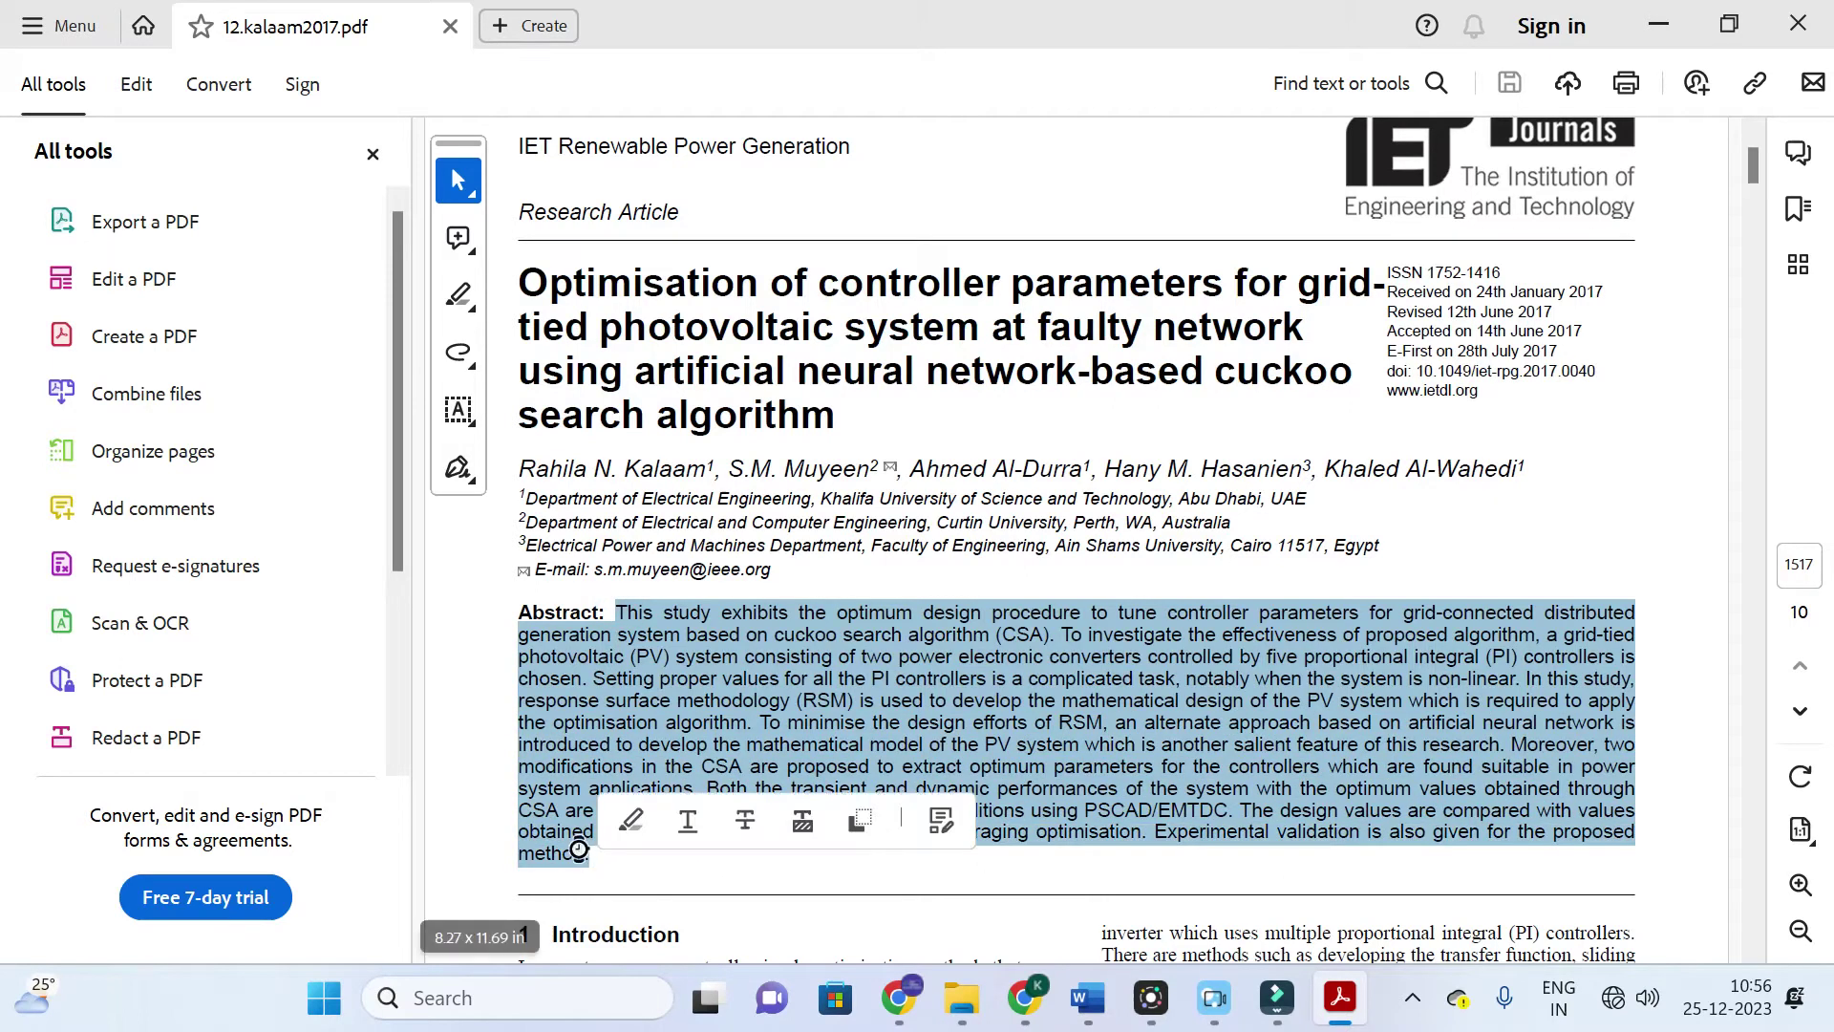
pyautogui.click(898, 997)
pyautogui.click(659, 707)
pyautogui.hotkey('ctrl', 'v')
pyautogui.click(659, 855)
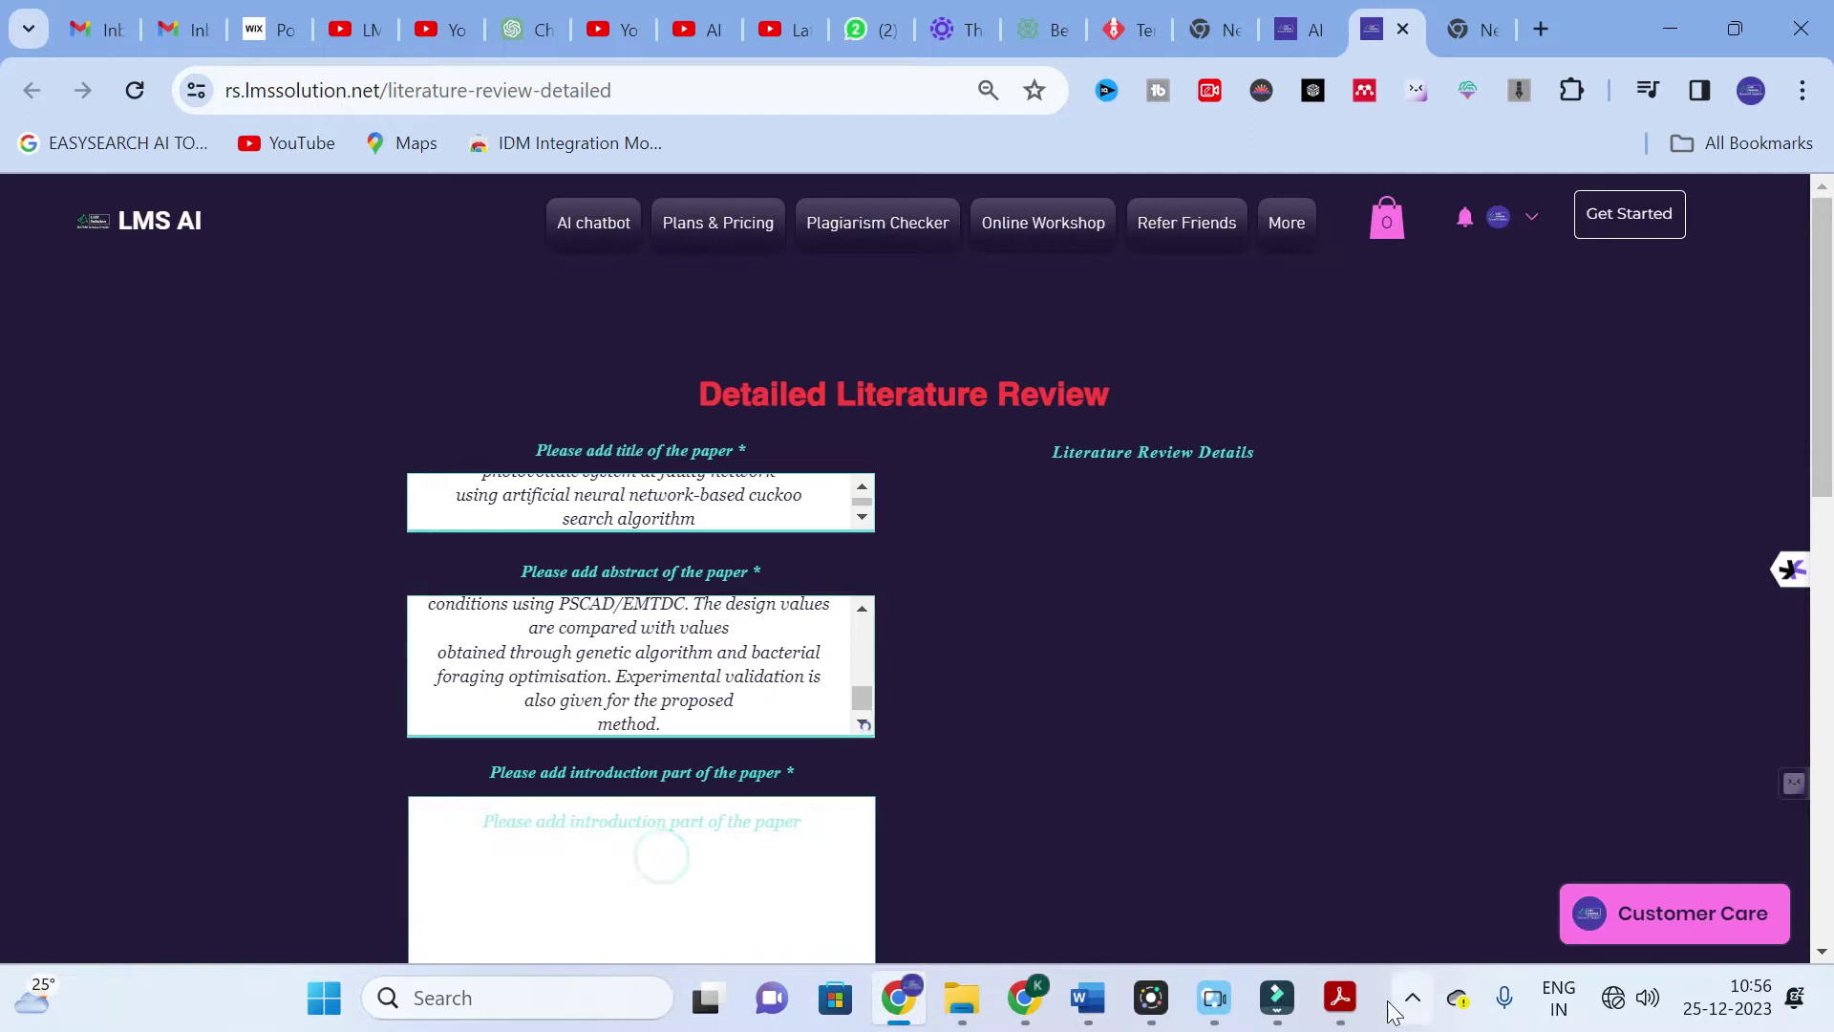
# Paste the first part of the introduction, up to 'used to', into the introduction field
pyautogui.click(1340, 997)
pyautogui.scroll(-6, 857, 771)
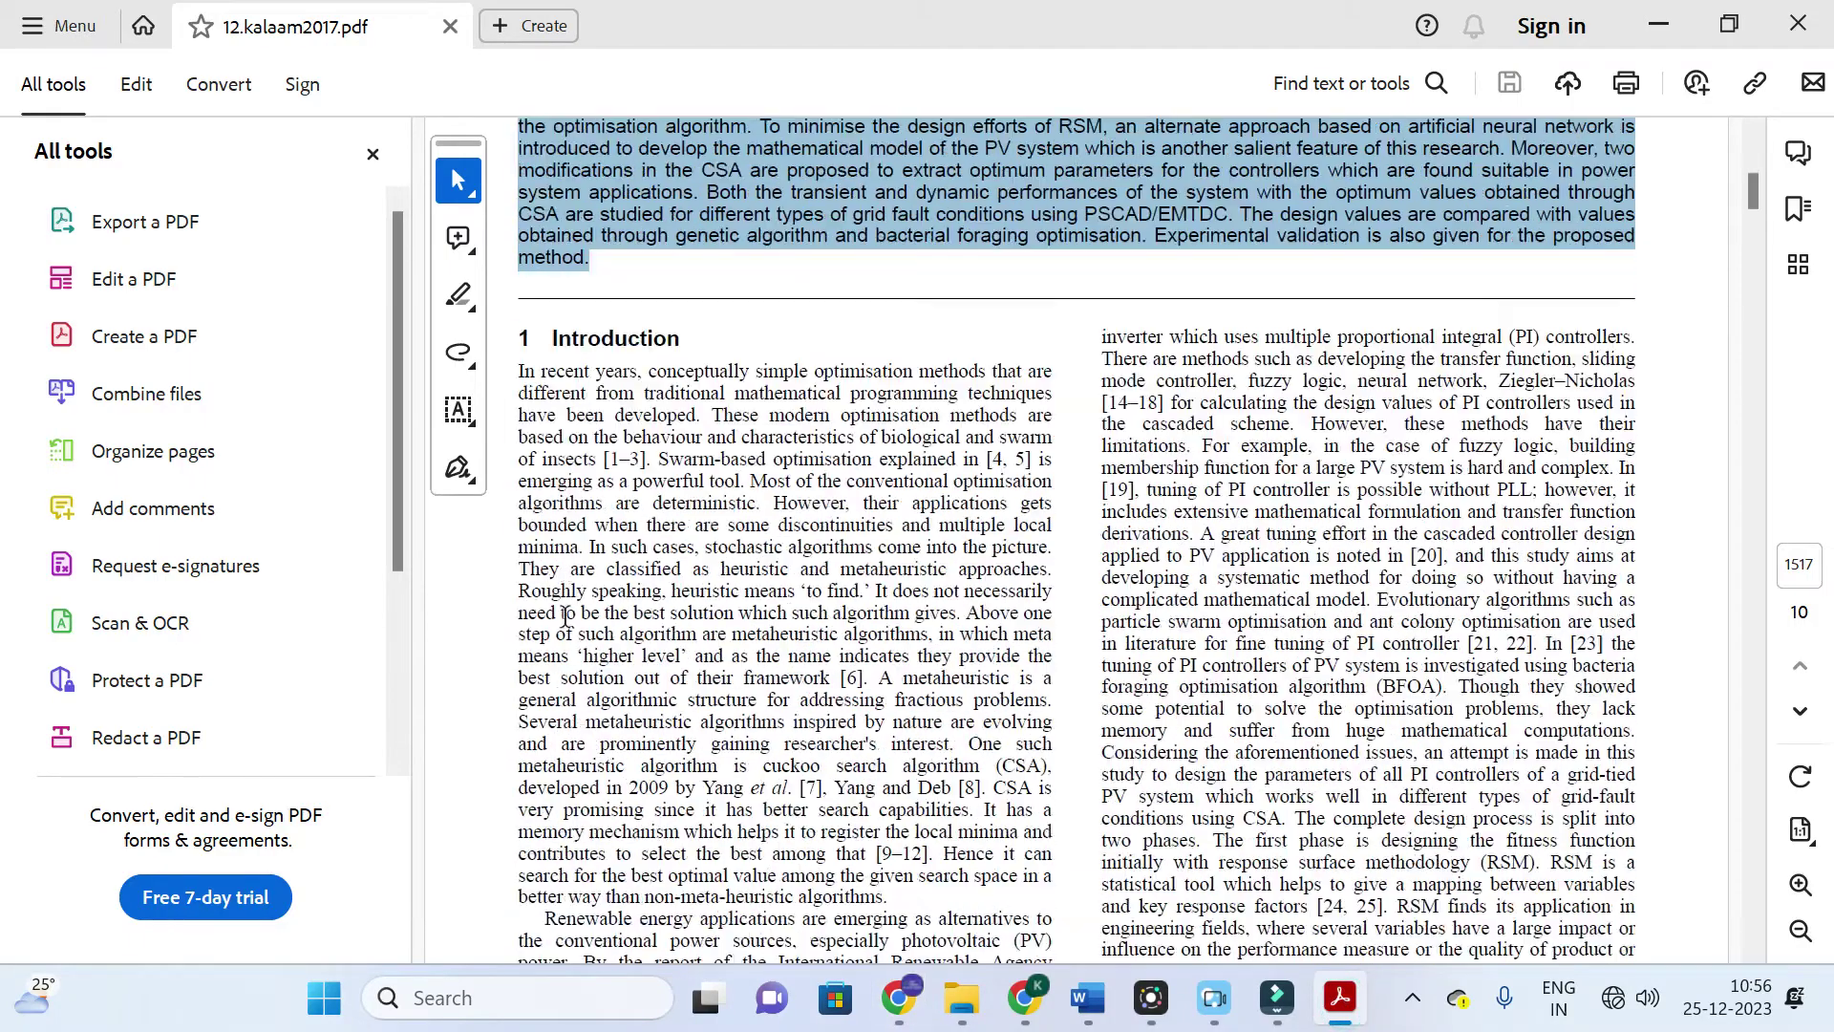
pyautogui.moveTo(518, 371); pyautogui.dragTo(1282, 835)
pyautogui.moveTo(1707, 680); pyautogui.dragTo(1643, 678)
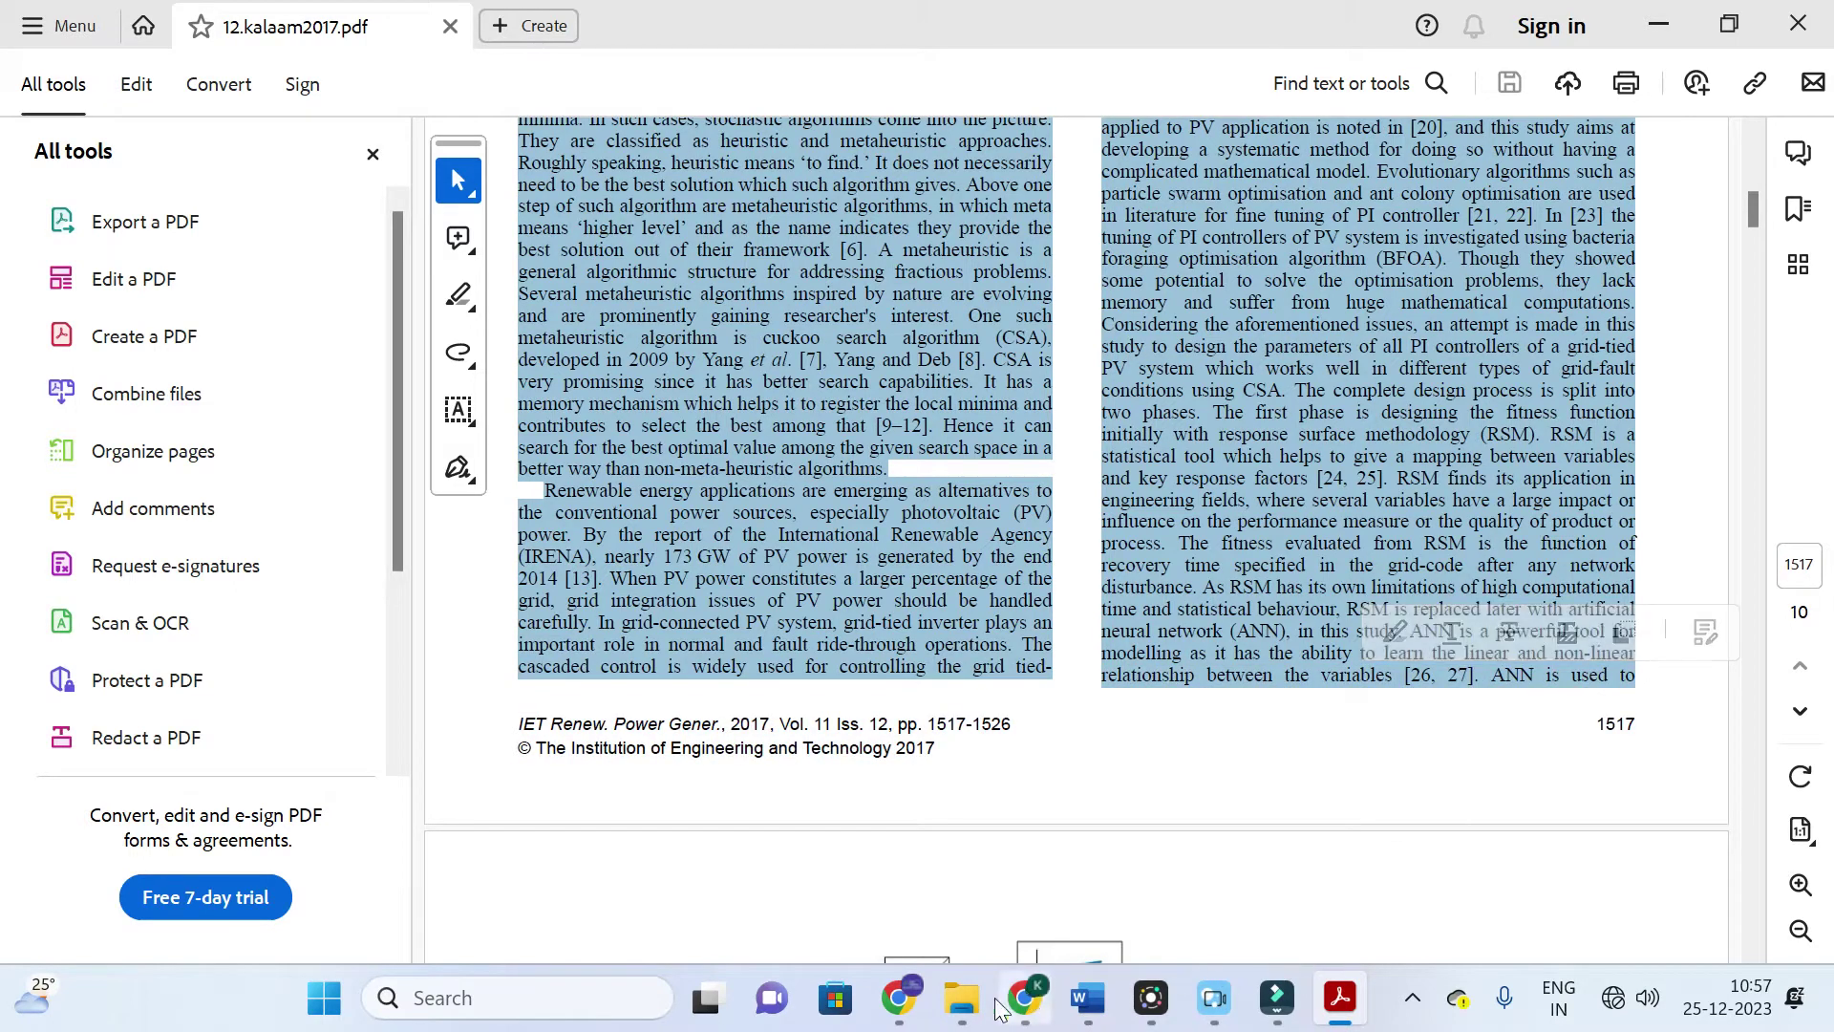
pyautogui.click(898, 997)
pyautogui.hotkey('ctrl', 'v')
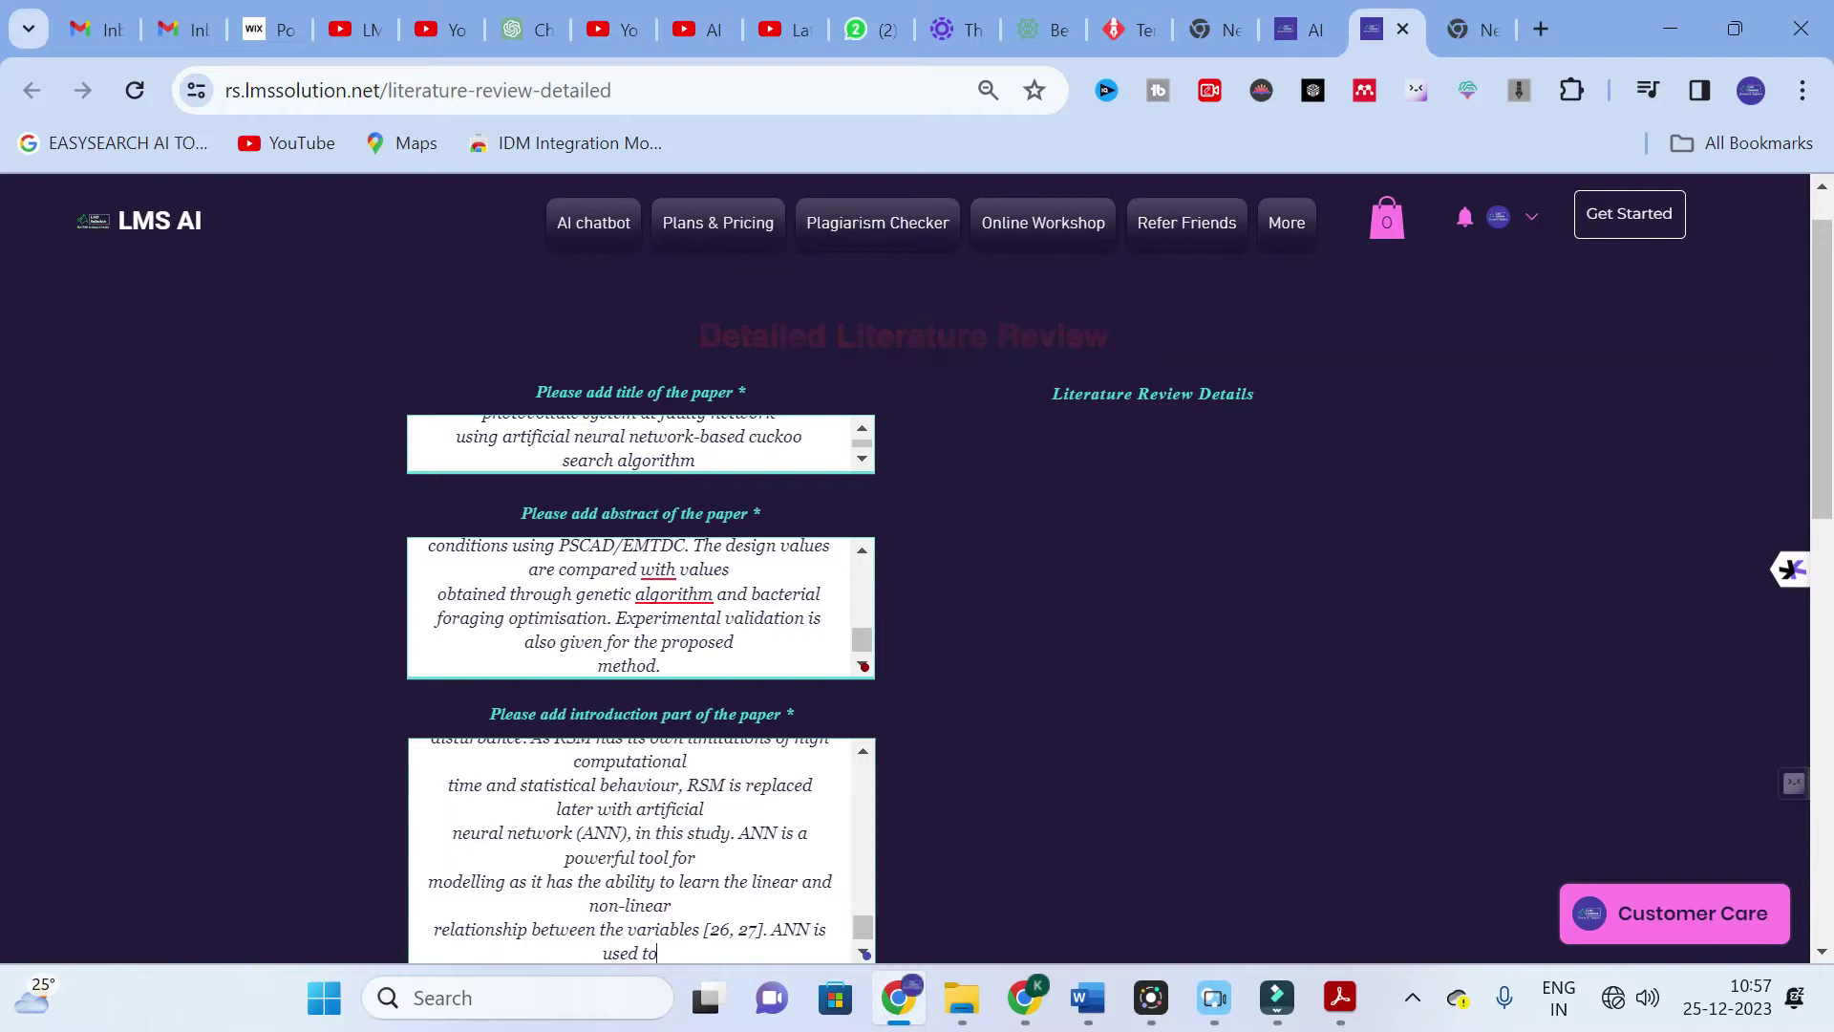
# Add the rest of the introduction, through 'Appendix 1.', to the introduction field
pyautogui.click(1340, 997)
pyautogui.scroll(-4, 956, 764)
pyautogui.scroll(-8, 670, 706)
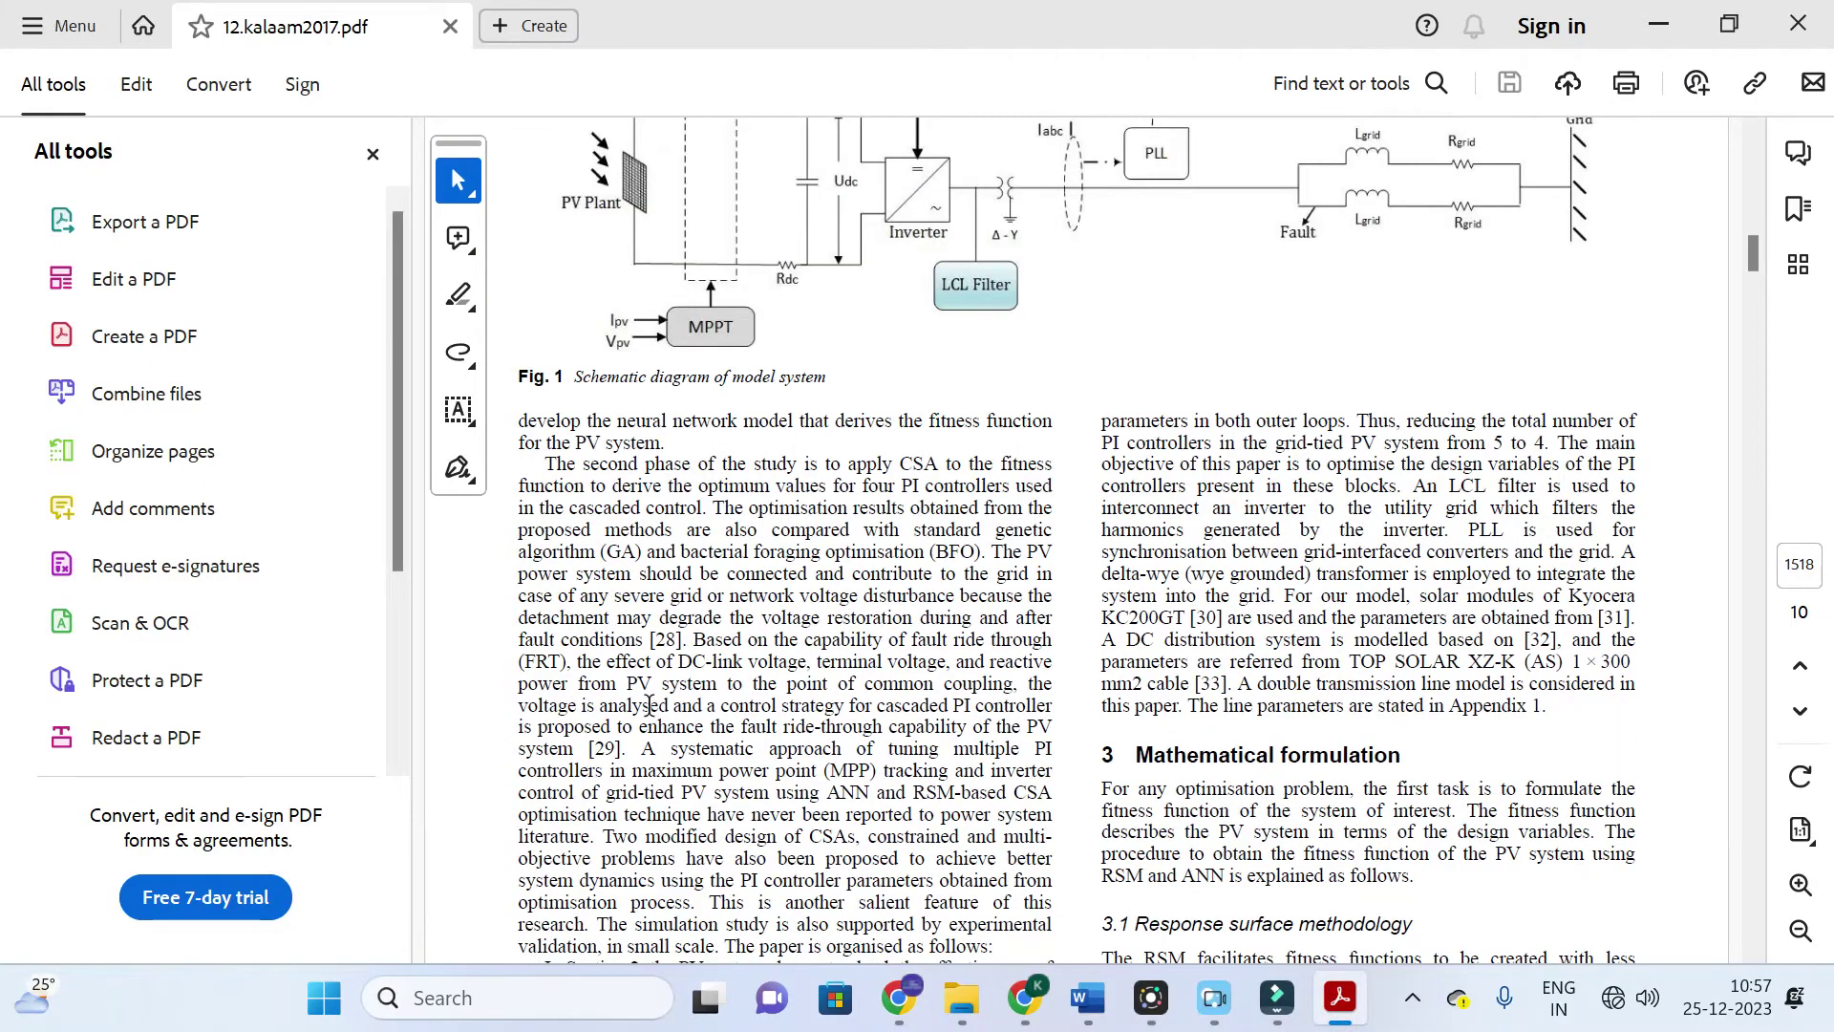
pyautogui.moveTo(520, 421); pyautogui.dragTo(1549, 710)
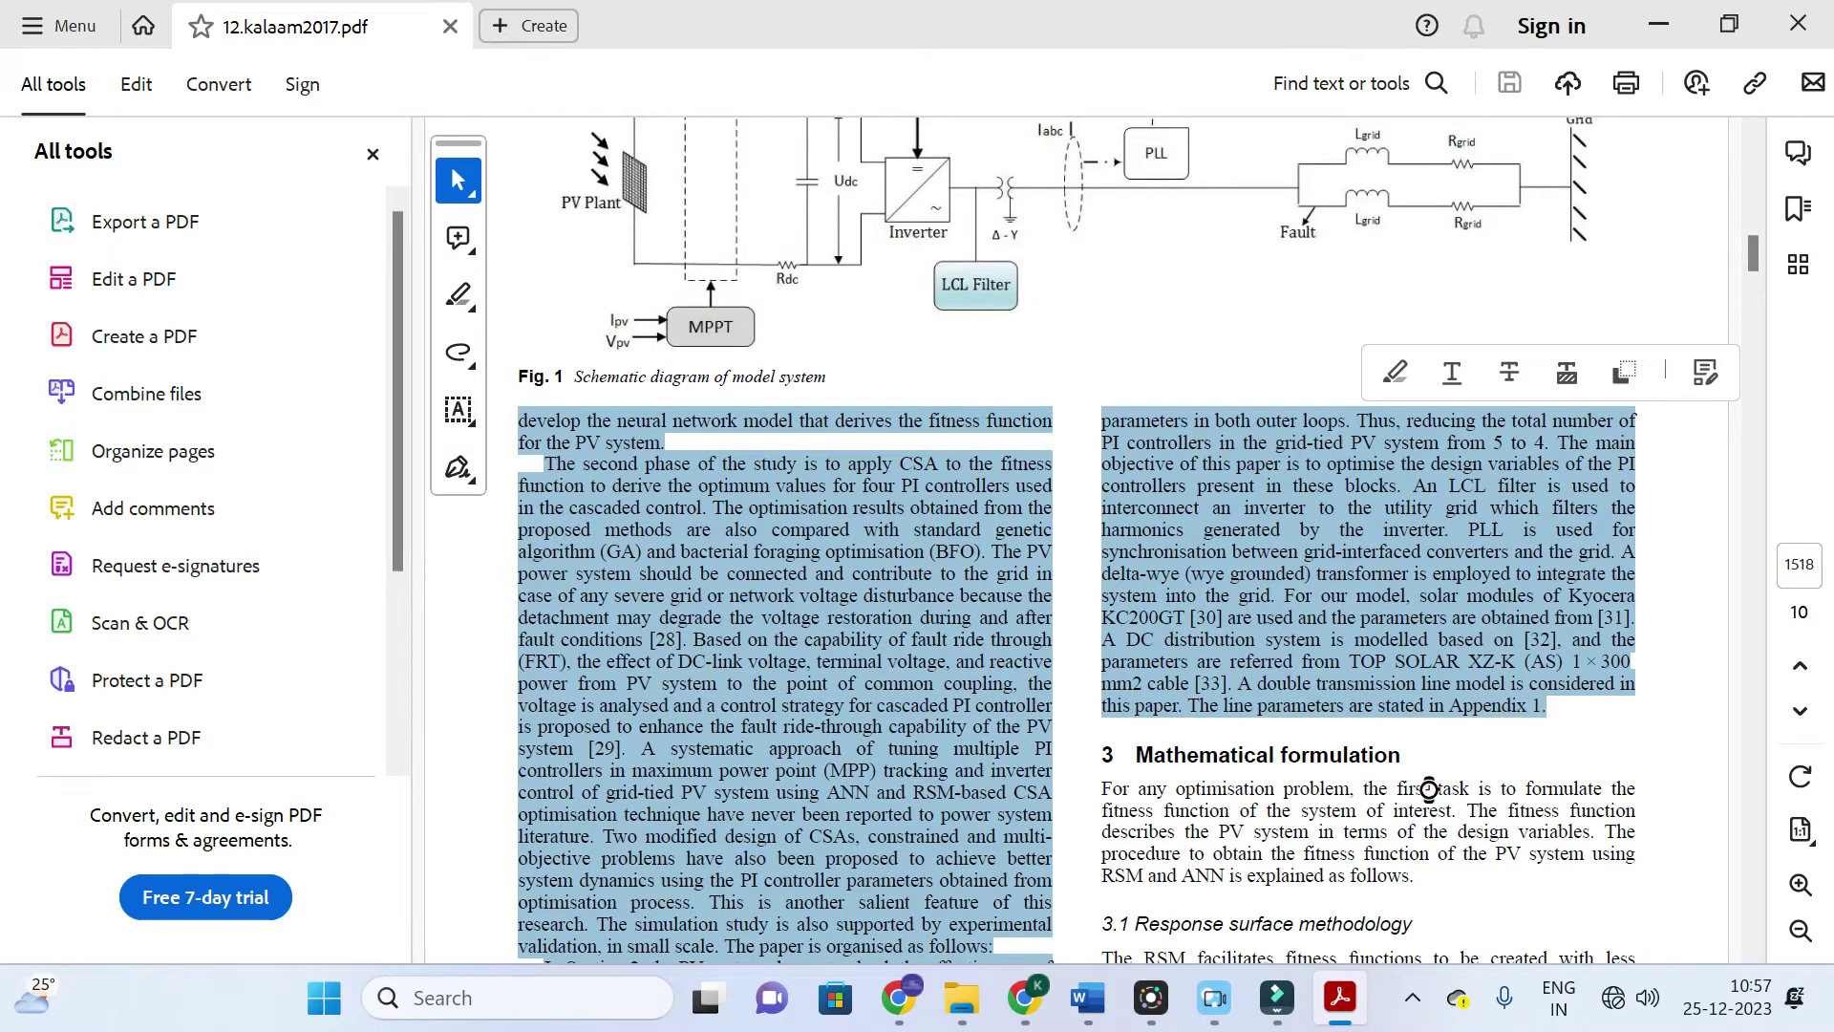
pyautogui.click(1022, 1017)
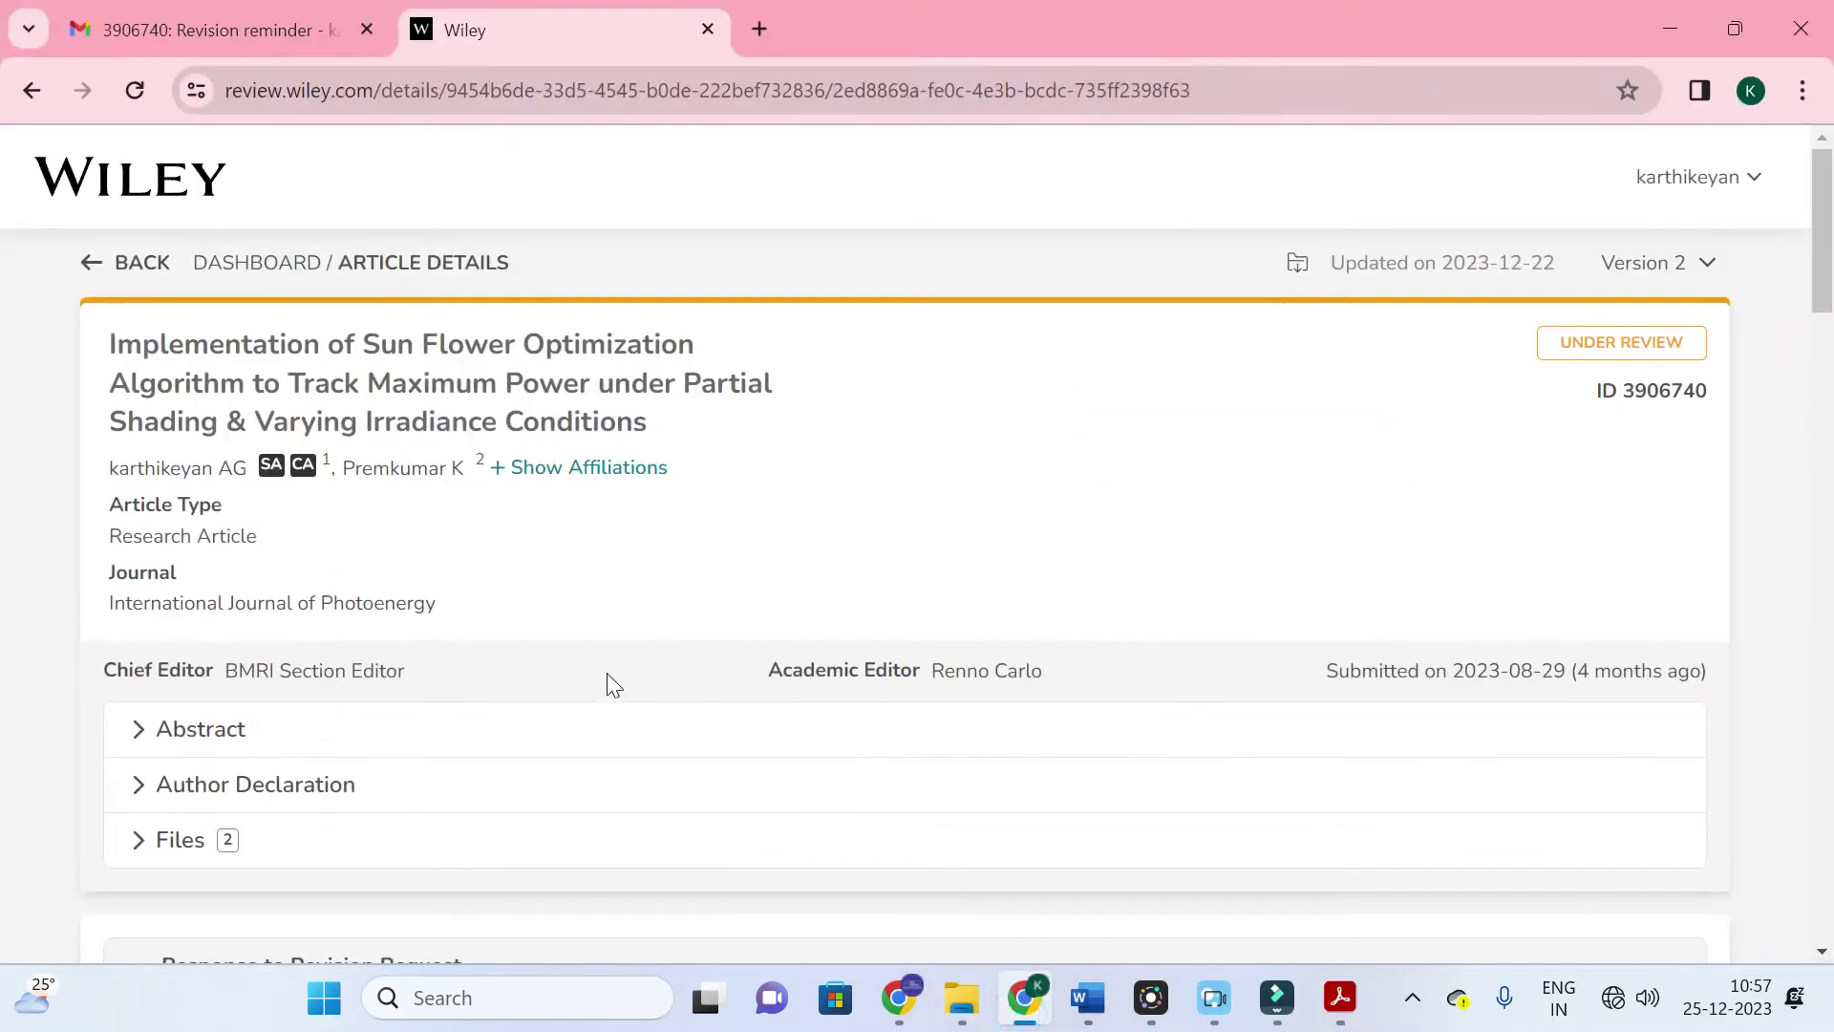
pyautogui.click(1022, 1018)
pyautogui.click(907, 1003)
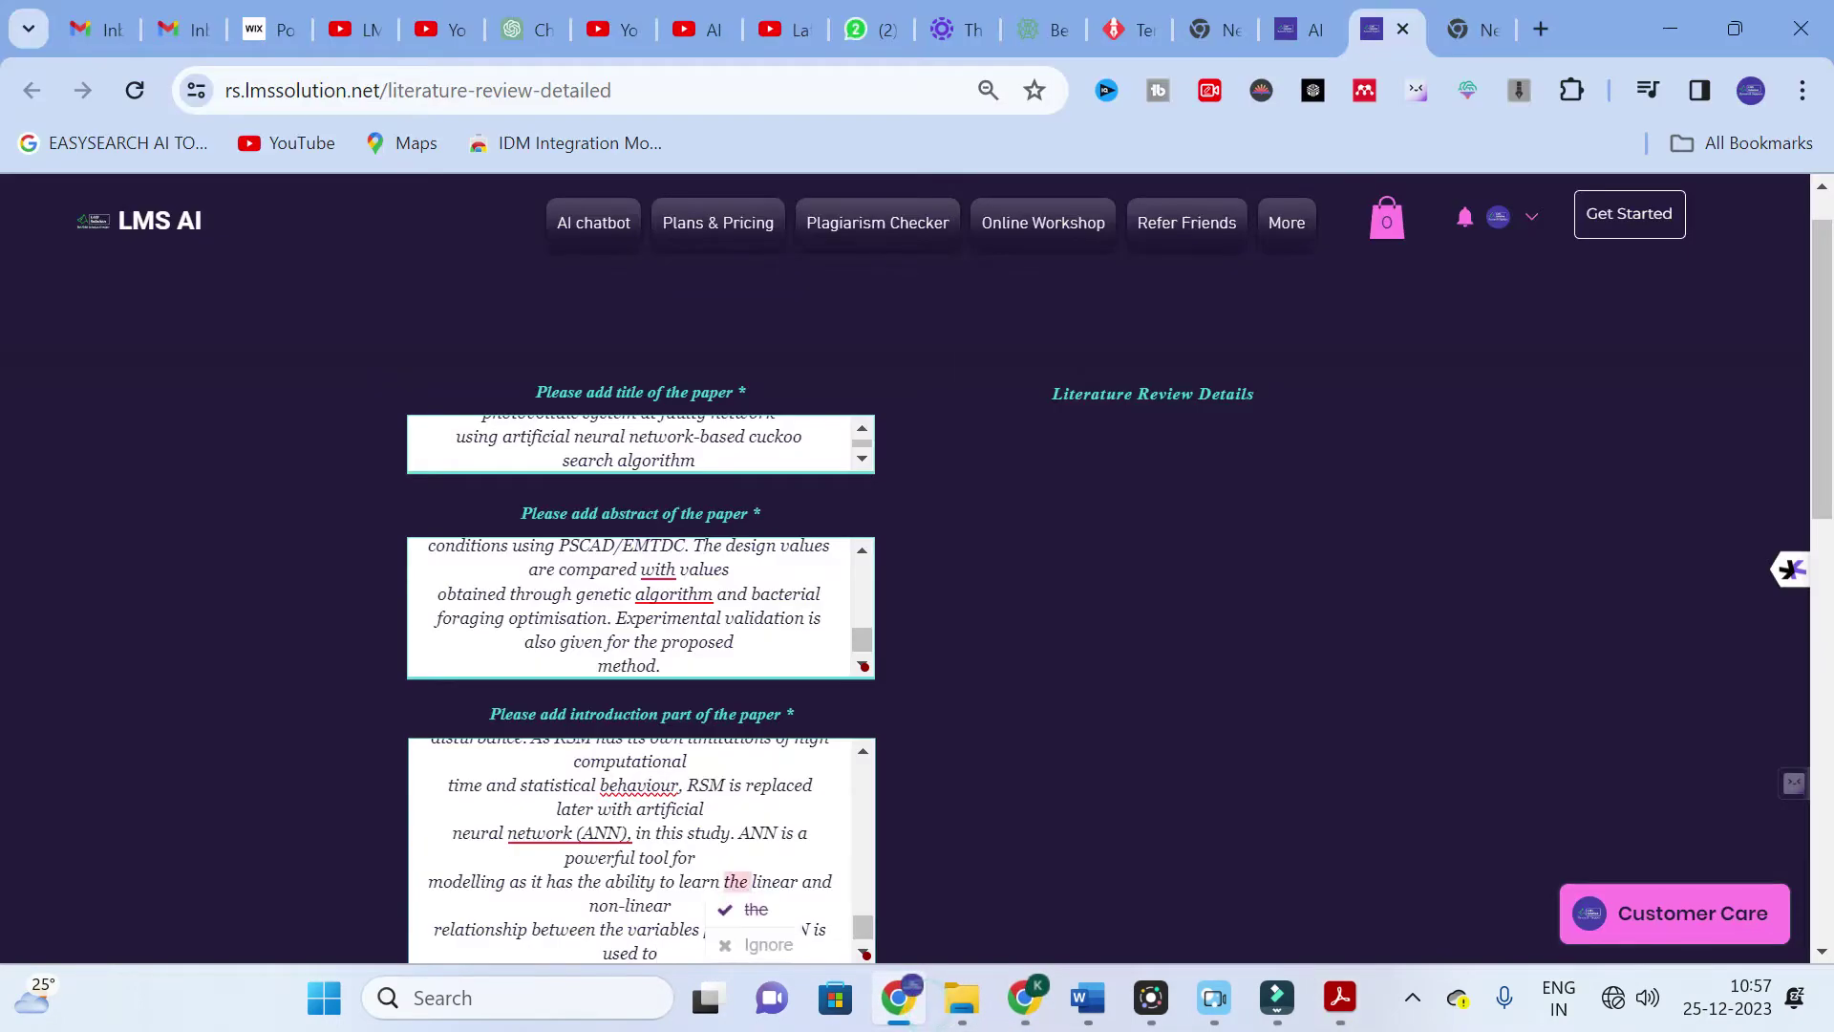
pyautogui.hotkey('ctrl', 'v')
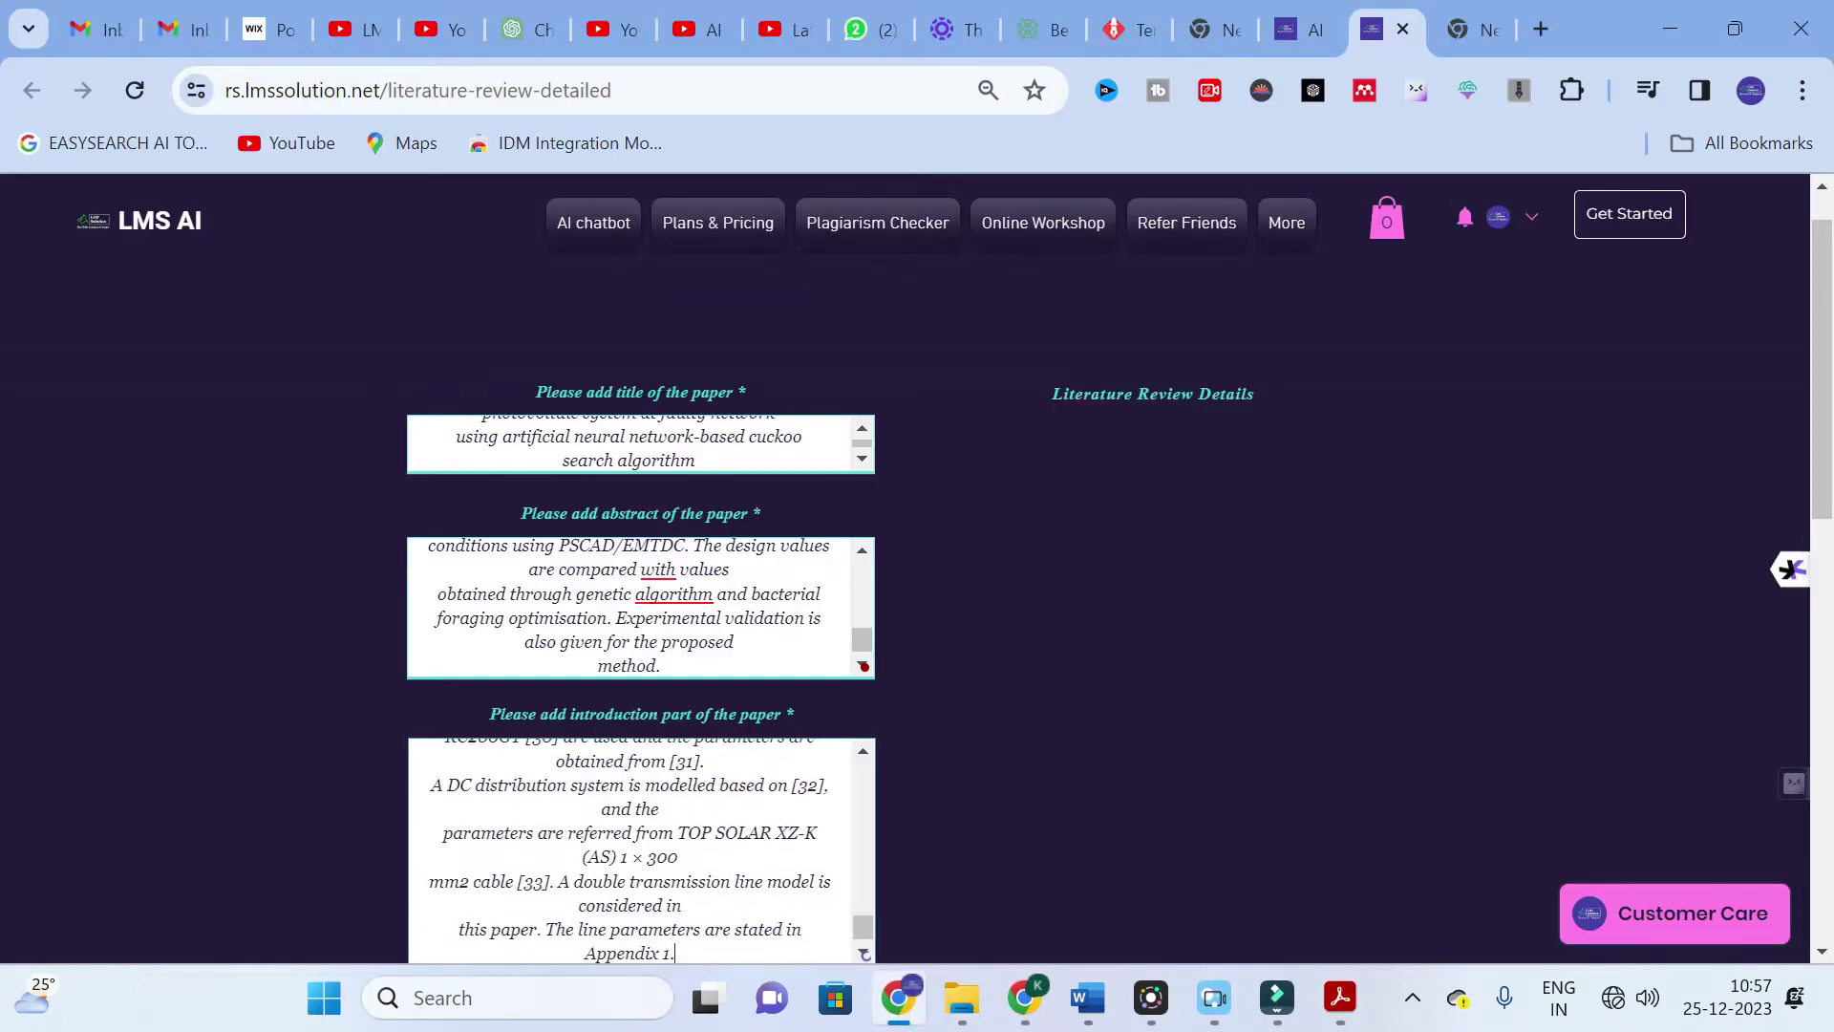
pyautogui.scroll(-6, 1067, 743)
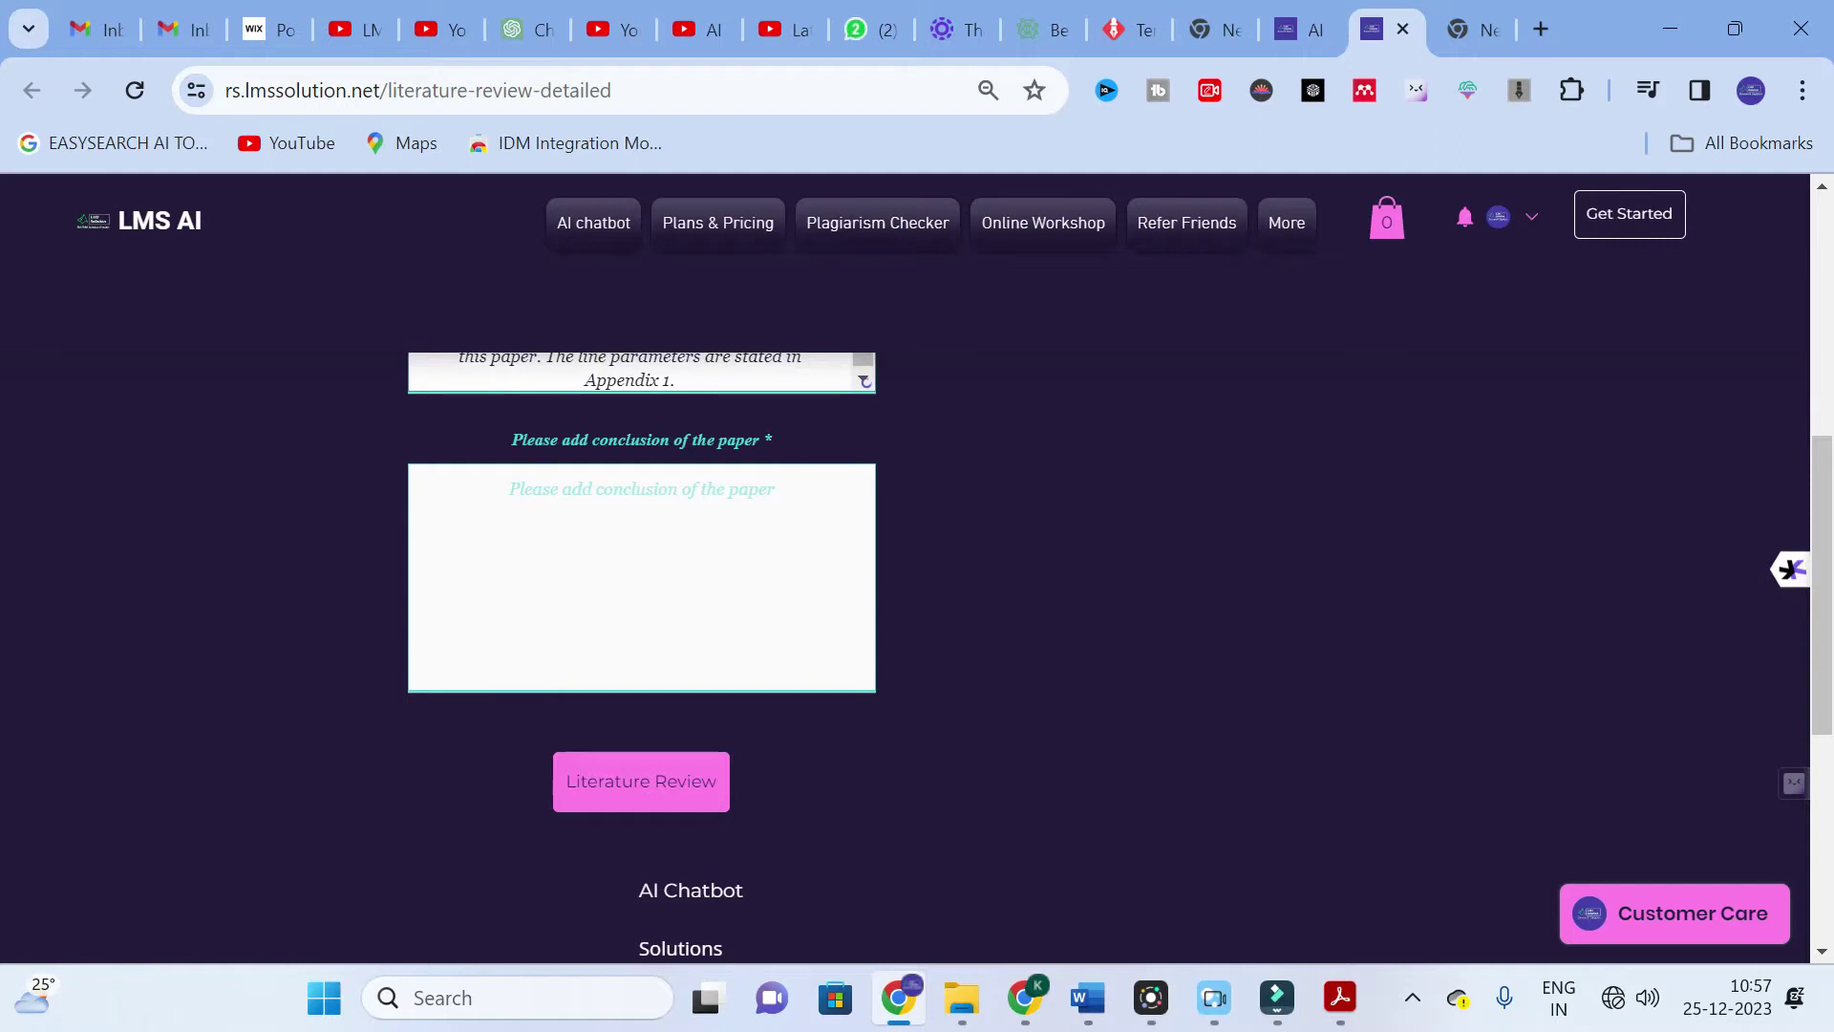
pyautogui.scroll(5, 594, 504)
pyautogui.scroll(-4, 594, 504)
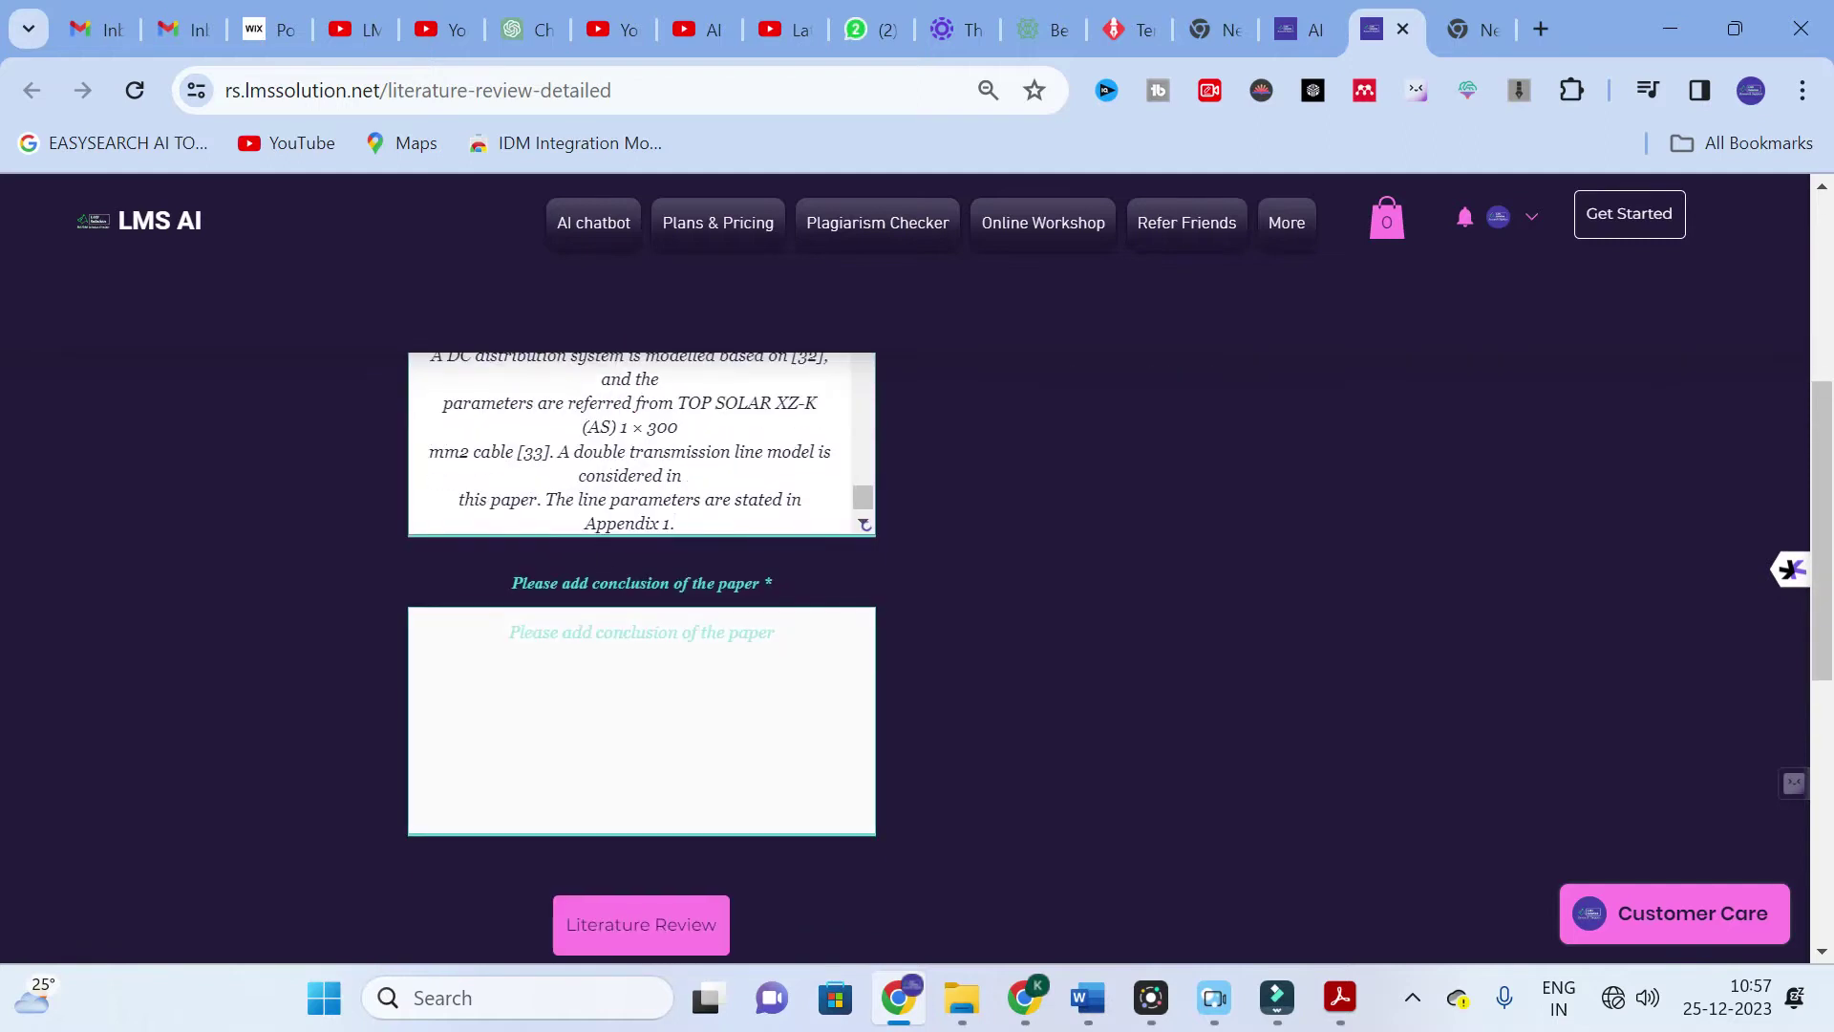
# Select the conclusion field and scroll the PDF to section 7 Conclusion on page 1524
pyautogui.click(605, 643)
pyautogui.click(1340, 997)
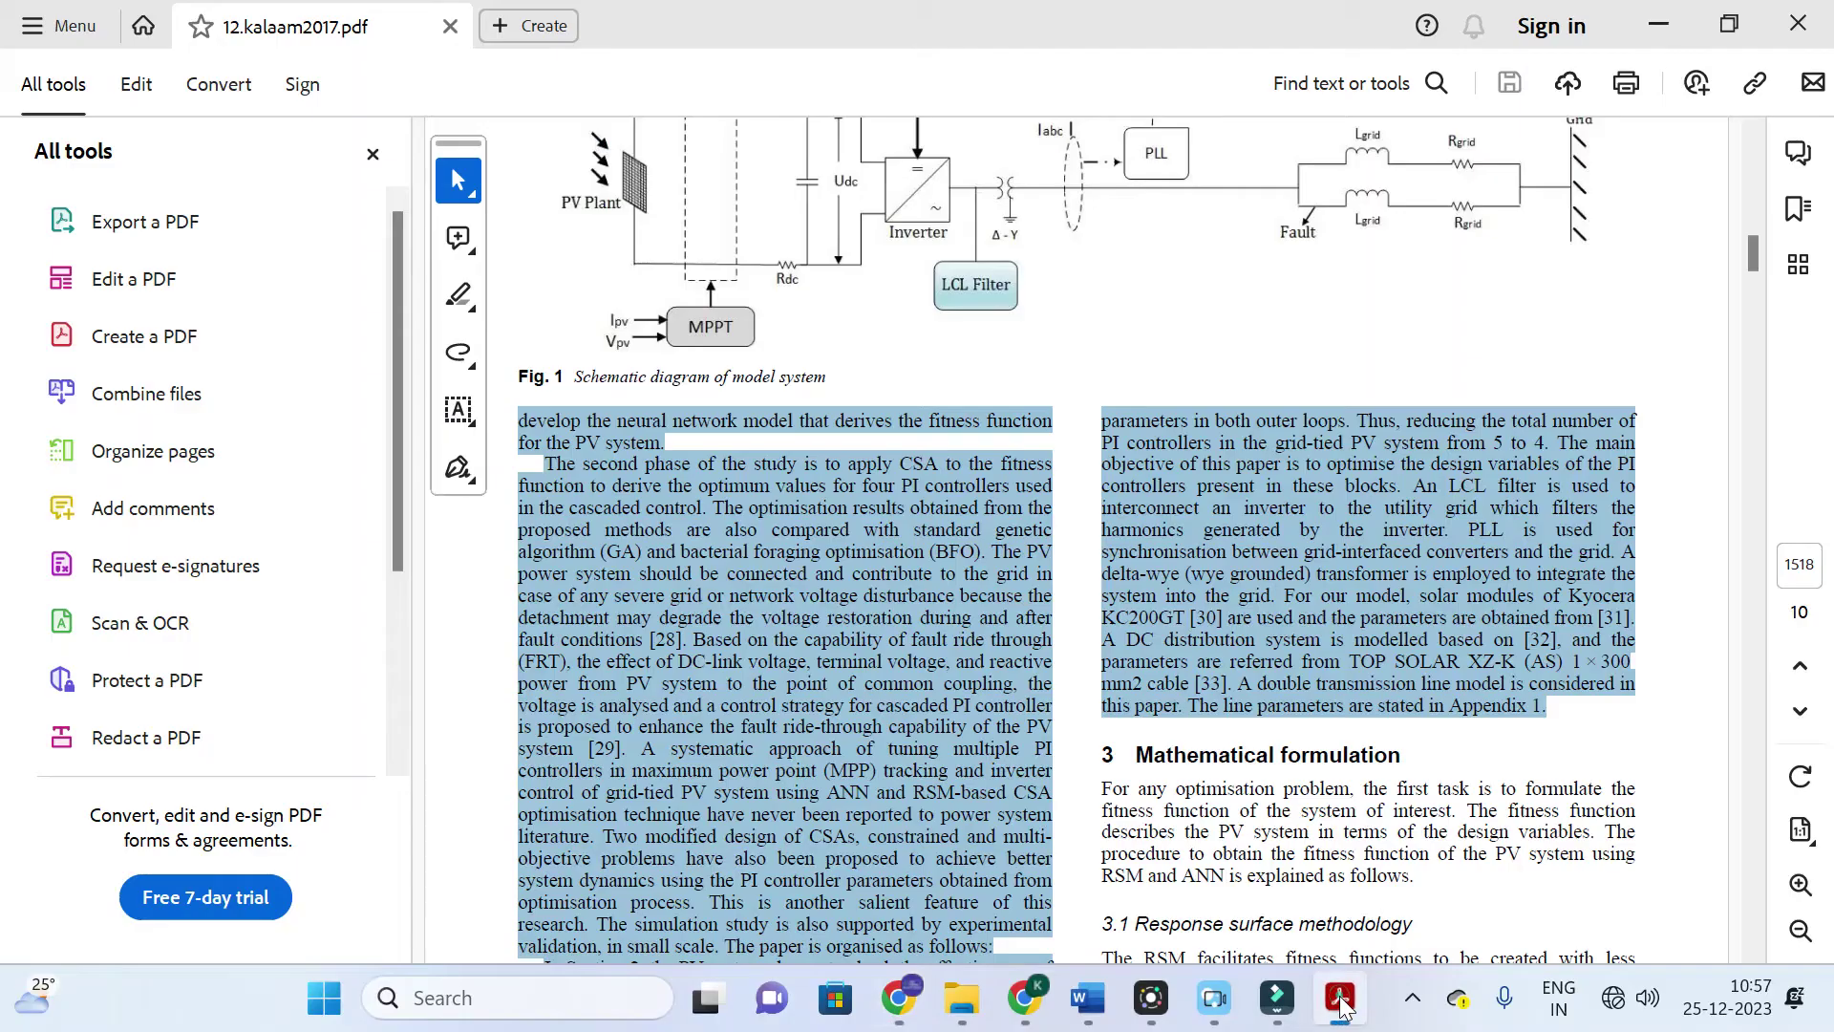
pyautogui.scroll(-10, 1020, 544)
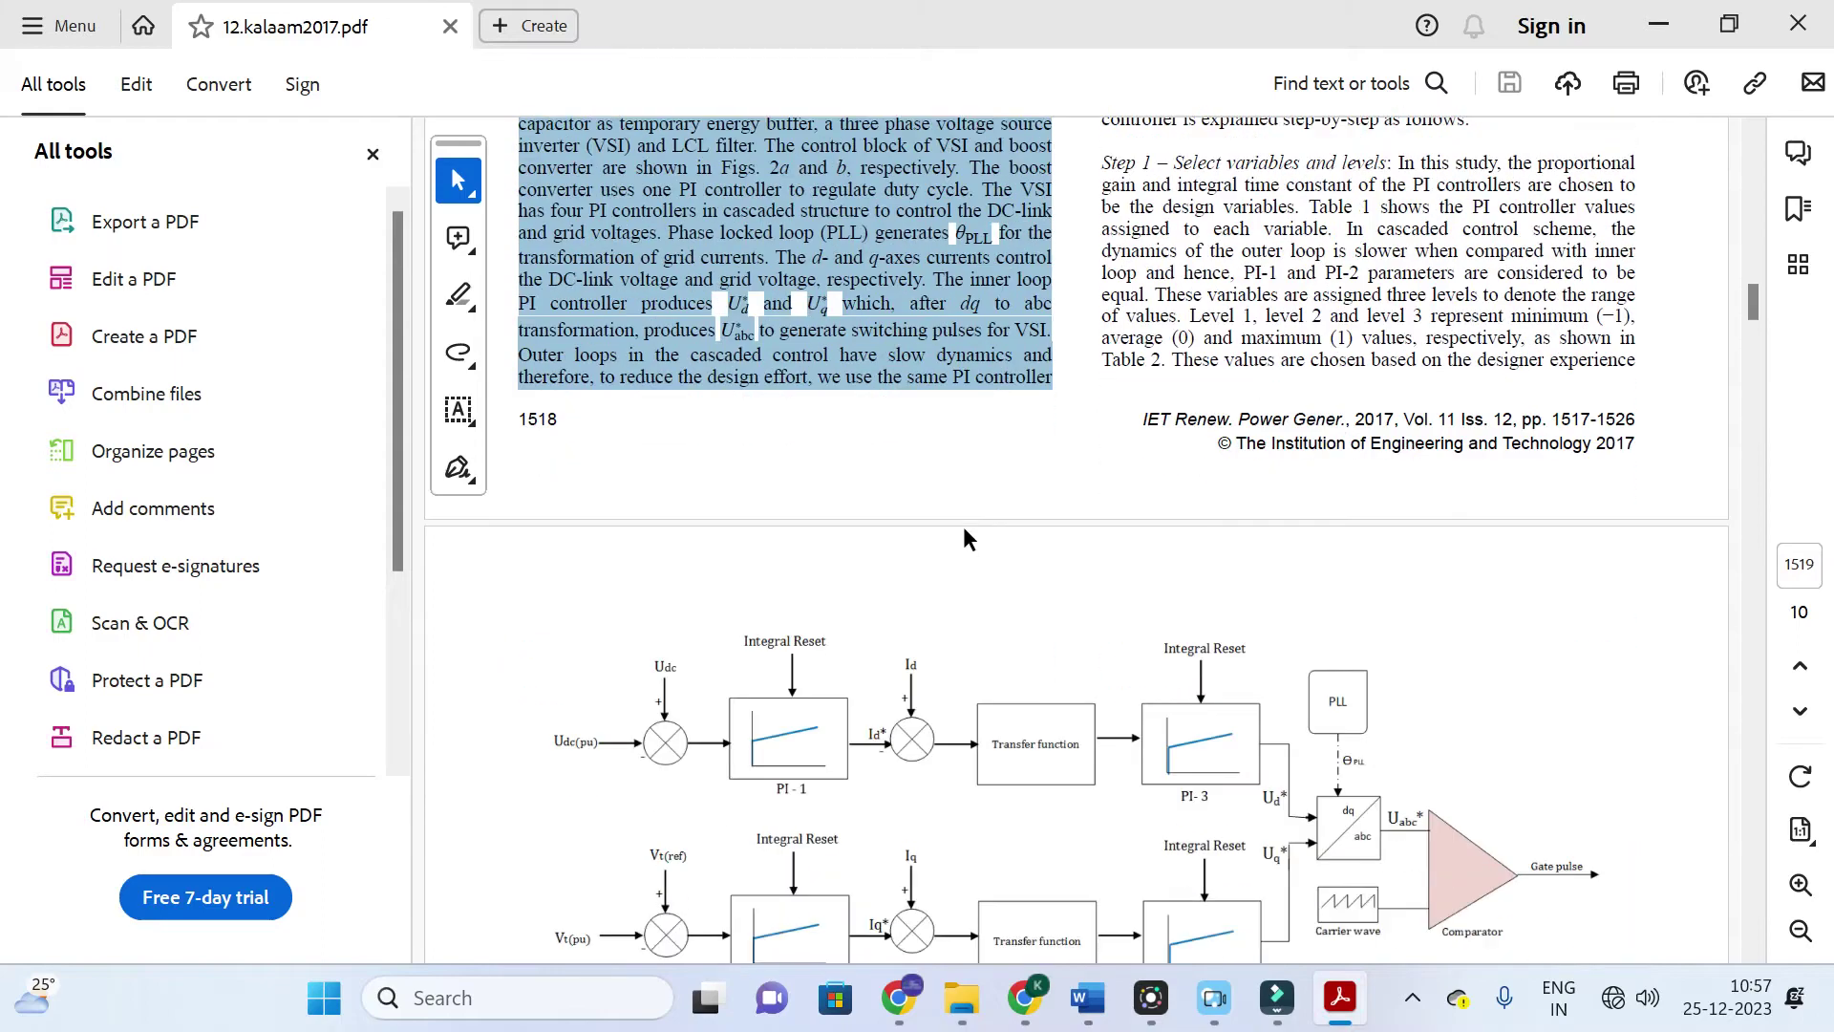
pyautogui.scroll(-5, 971, 520)
pyautogui.scroll(-10, 981, 592)
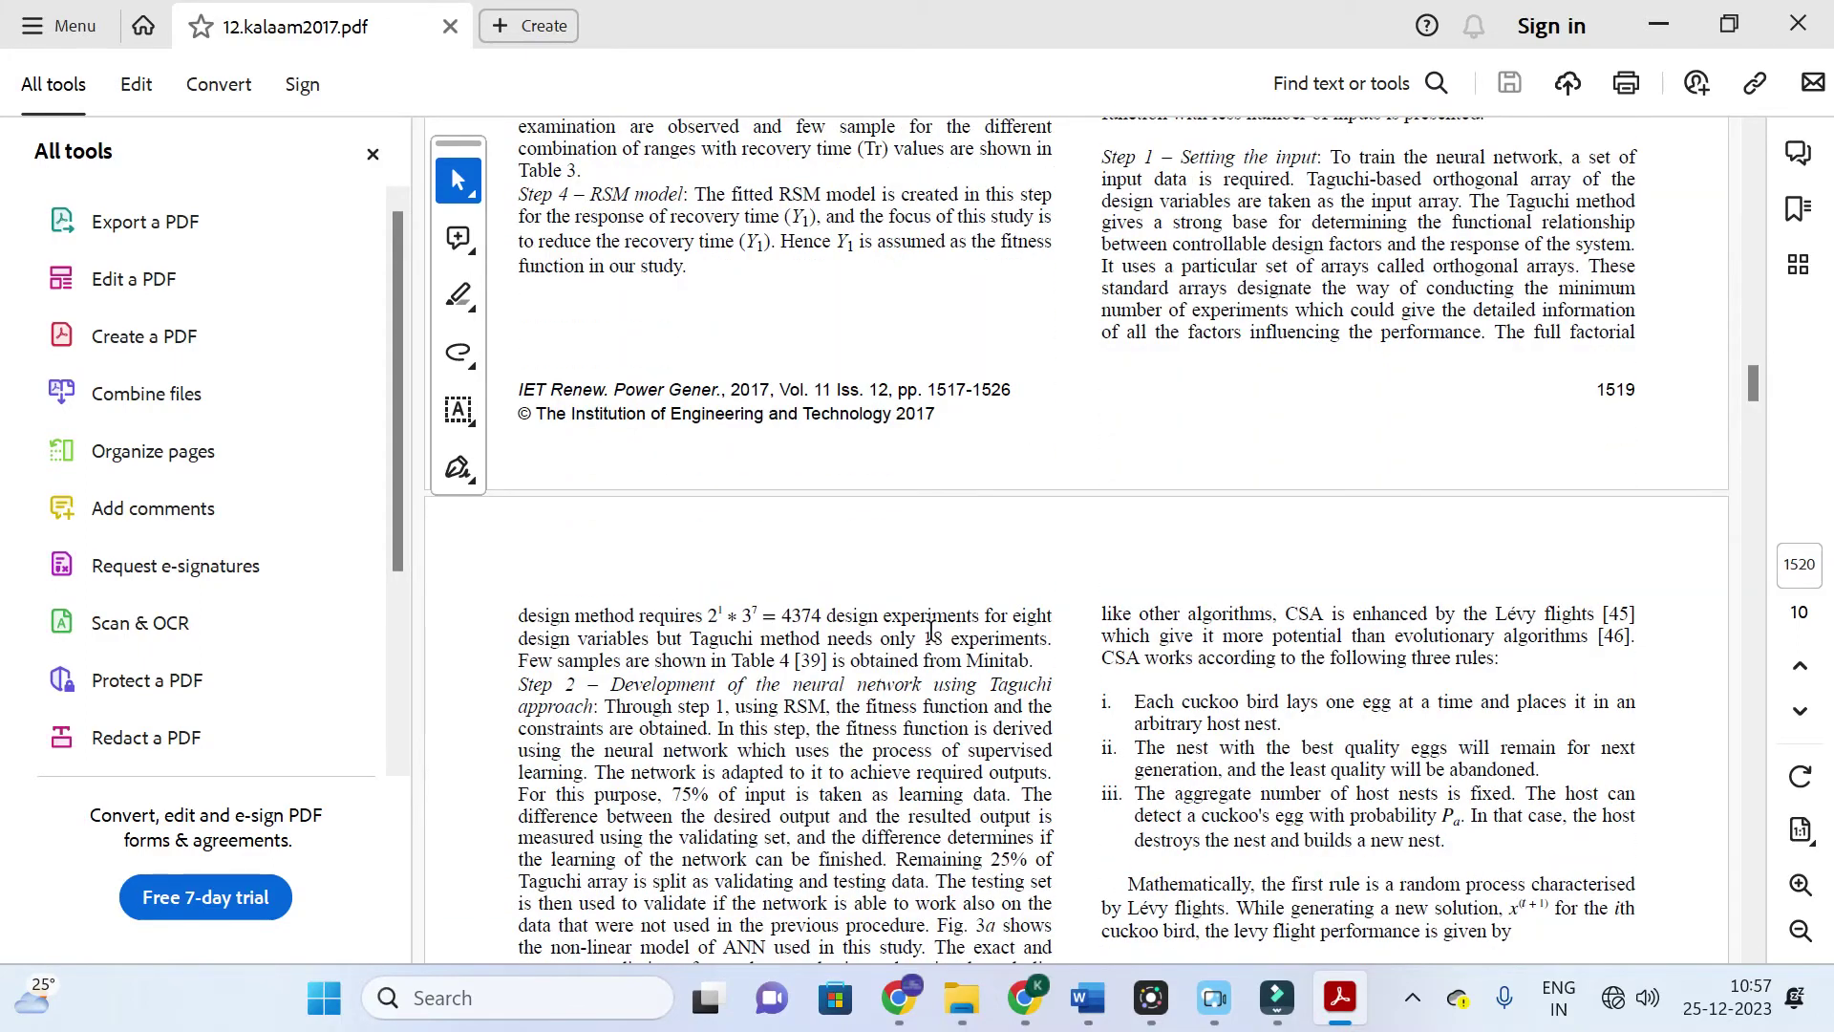
pyautogui.scroll(-10, 931, 632)
pyautogui.scroll(-7, 1624, 592)
# Paste the first part of the paper's Conclusion into the conclusion field
pyautogui.moveTo(1760, 485); pyautogui.dragTo(1801, 775)
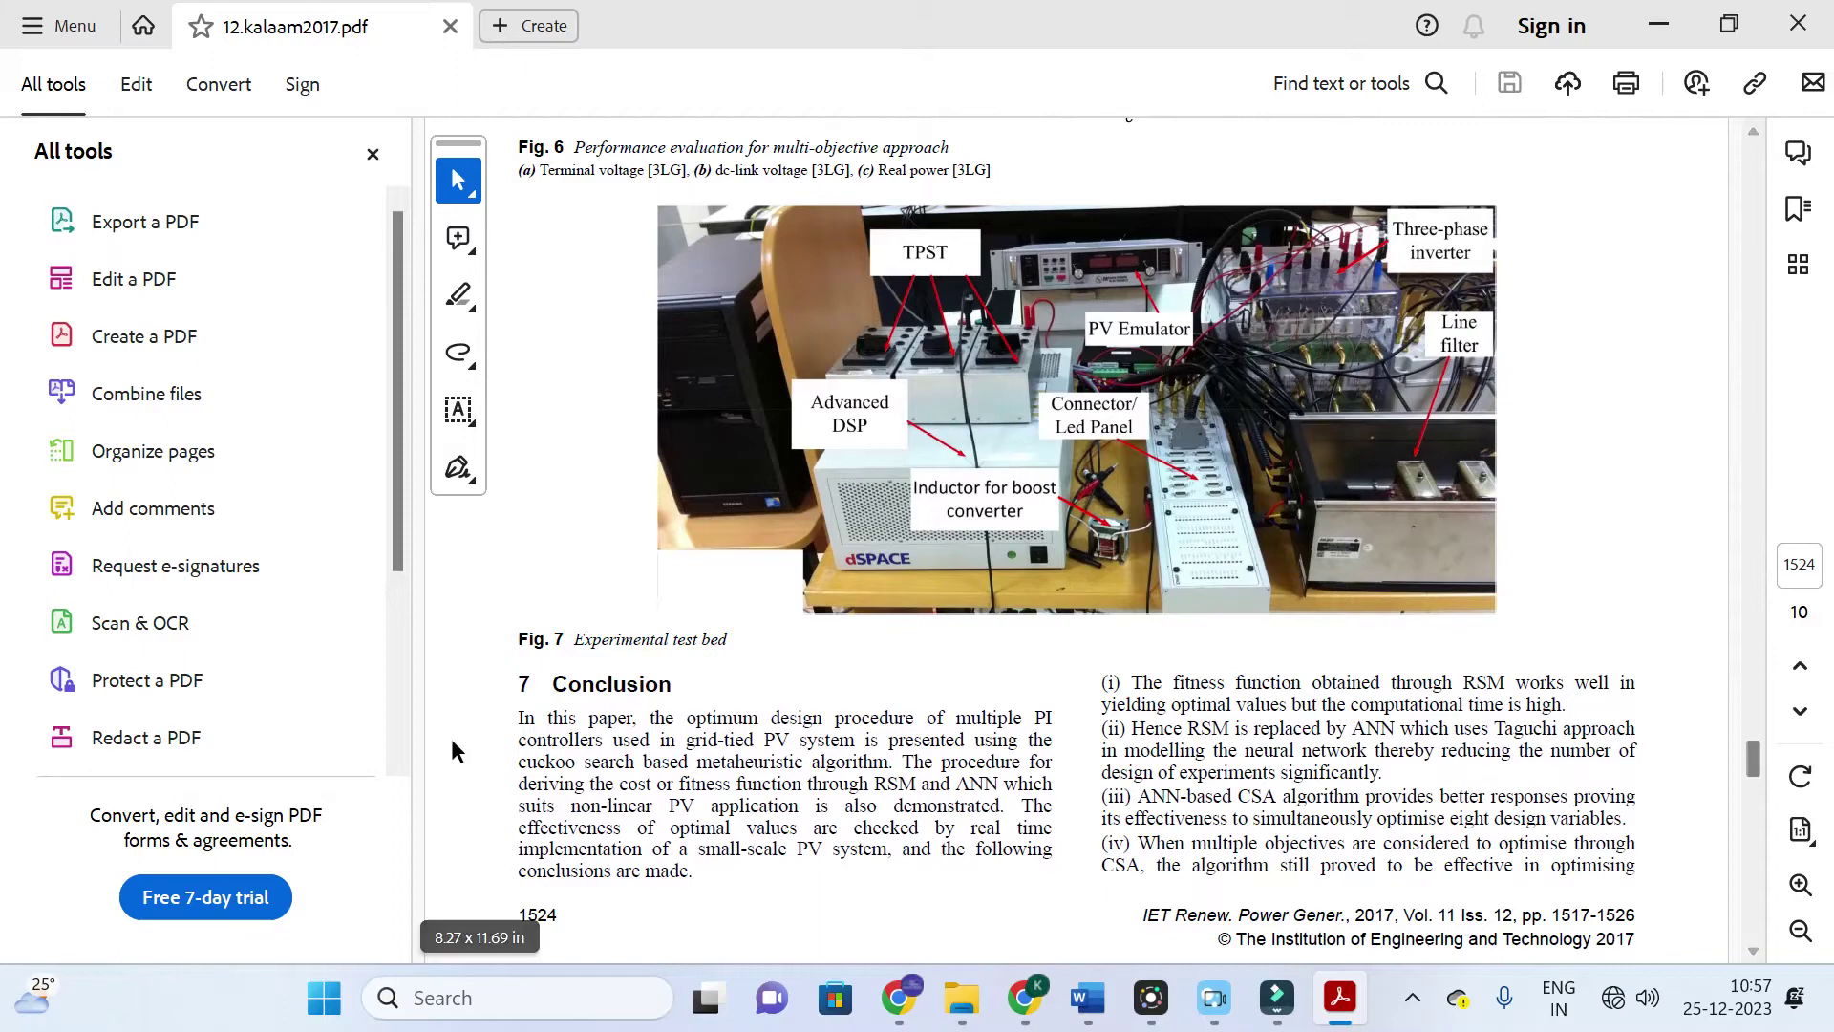
pyautogui.scroll(-5, 557, 620)
pyautogui.scroll(4, 556, 620)
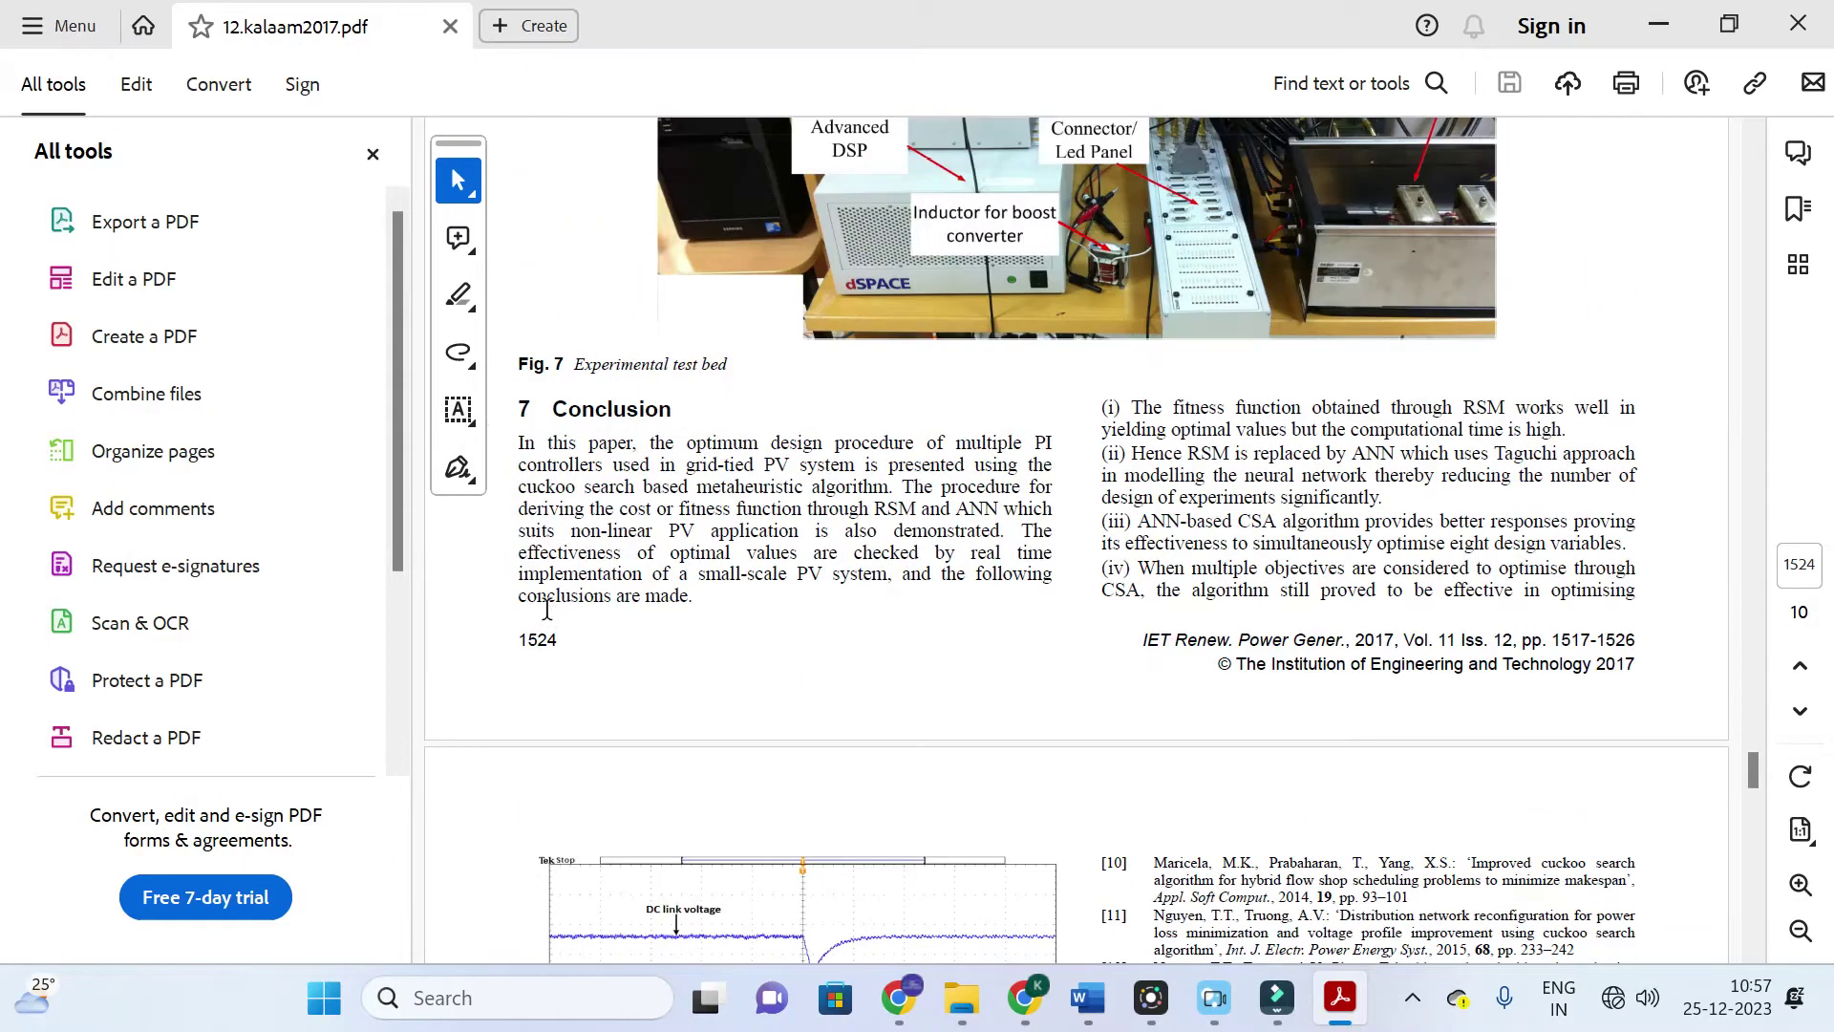
pyautogui.moveTo(523, 441); pyautogui.dragTo(1637, 591)
pyautogui.hotkey('ctrl', 'c')
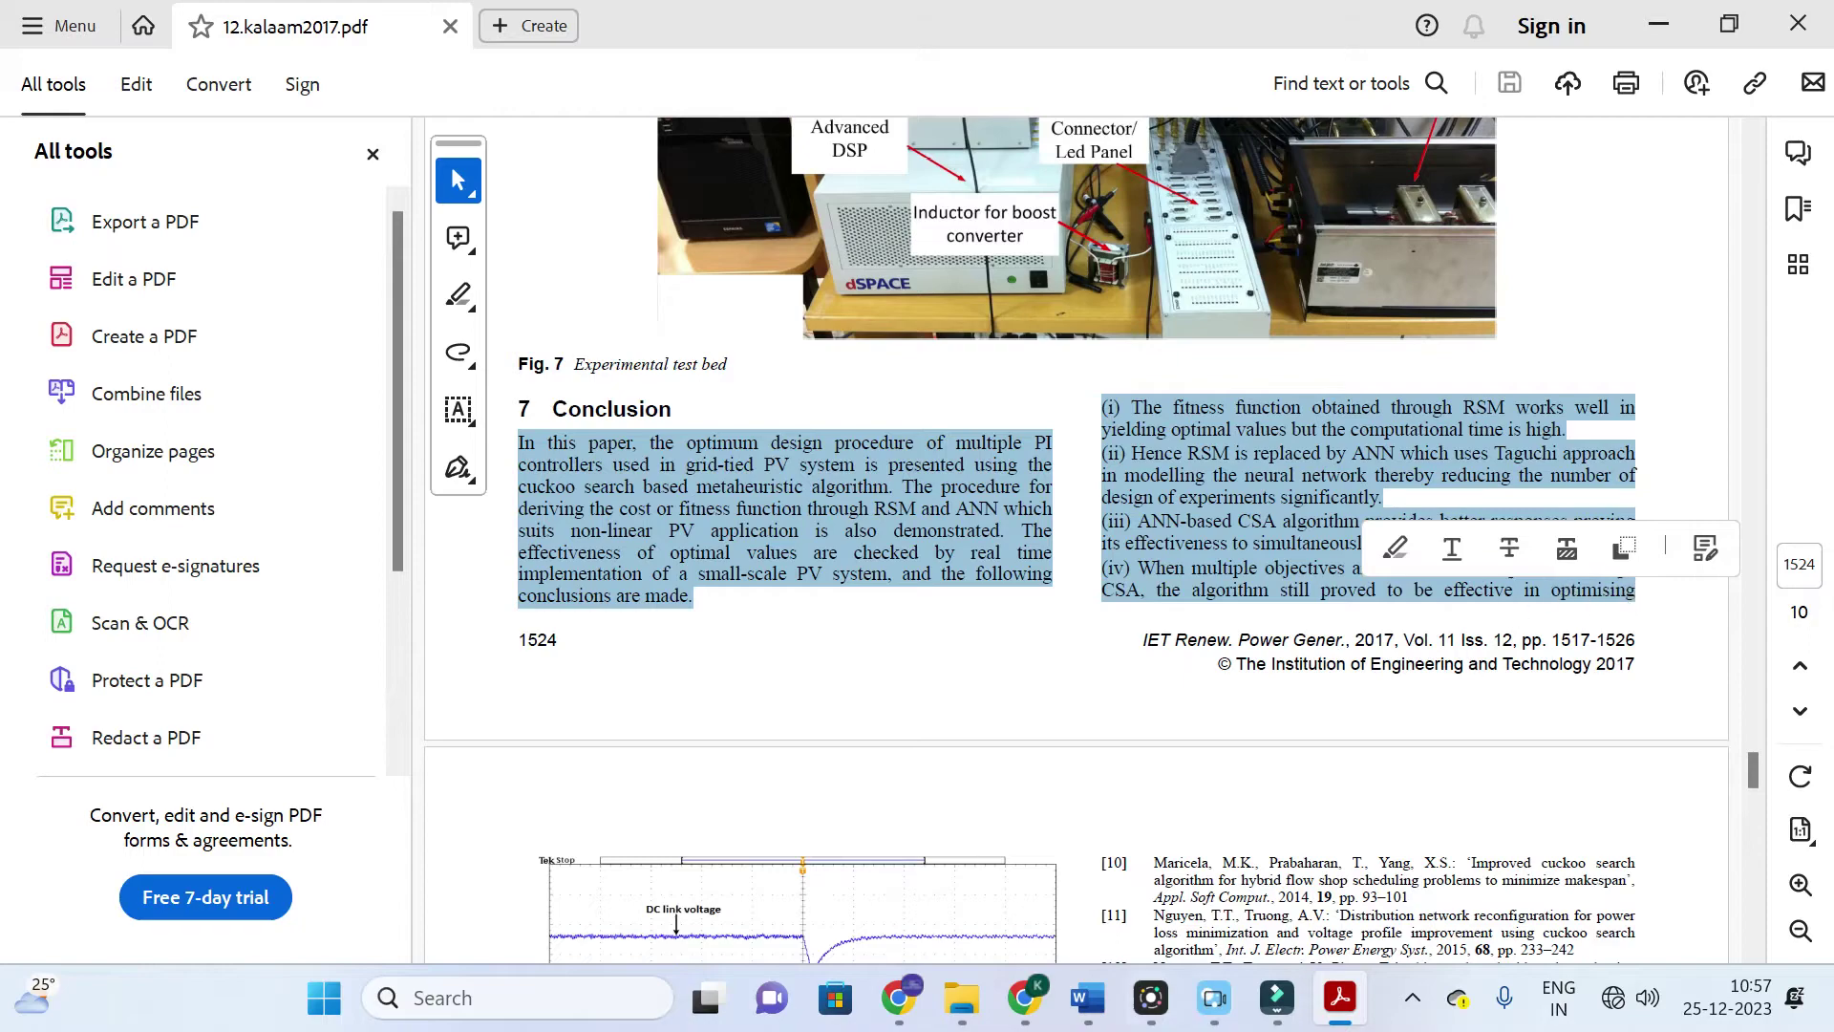
pyautogui.click(898, 998)
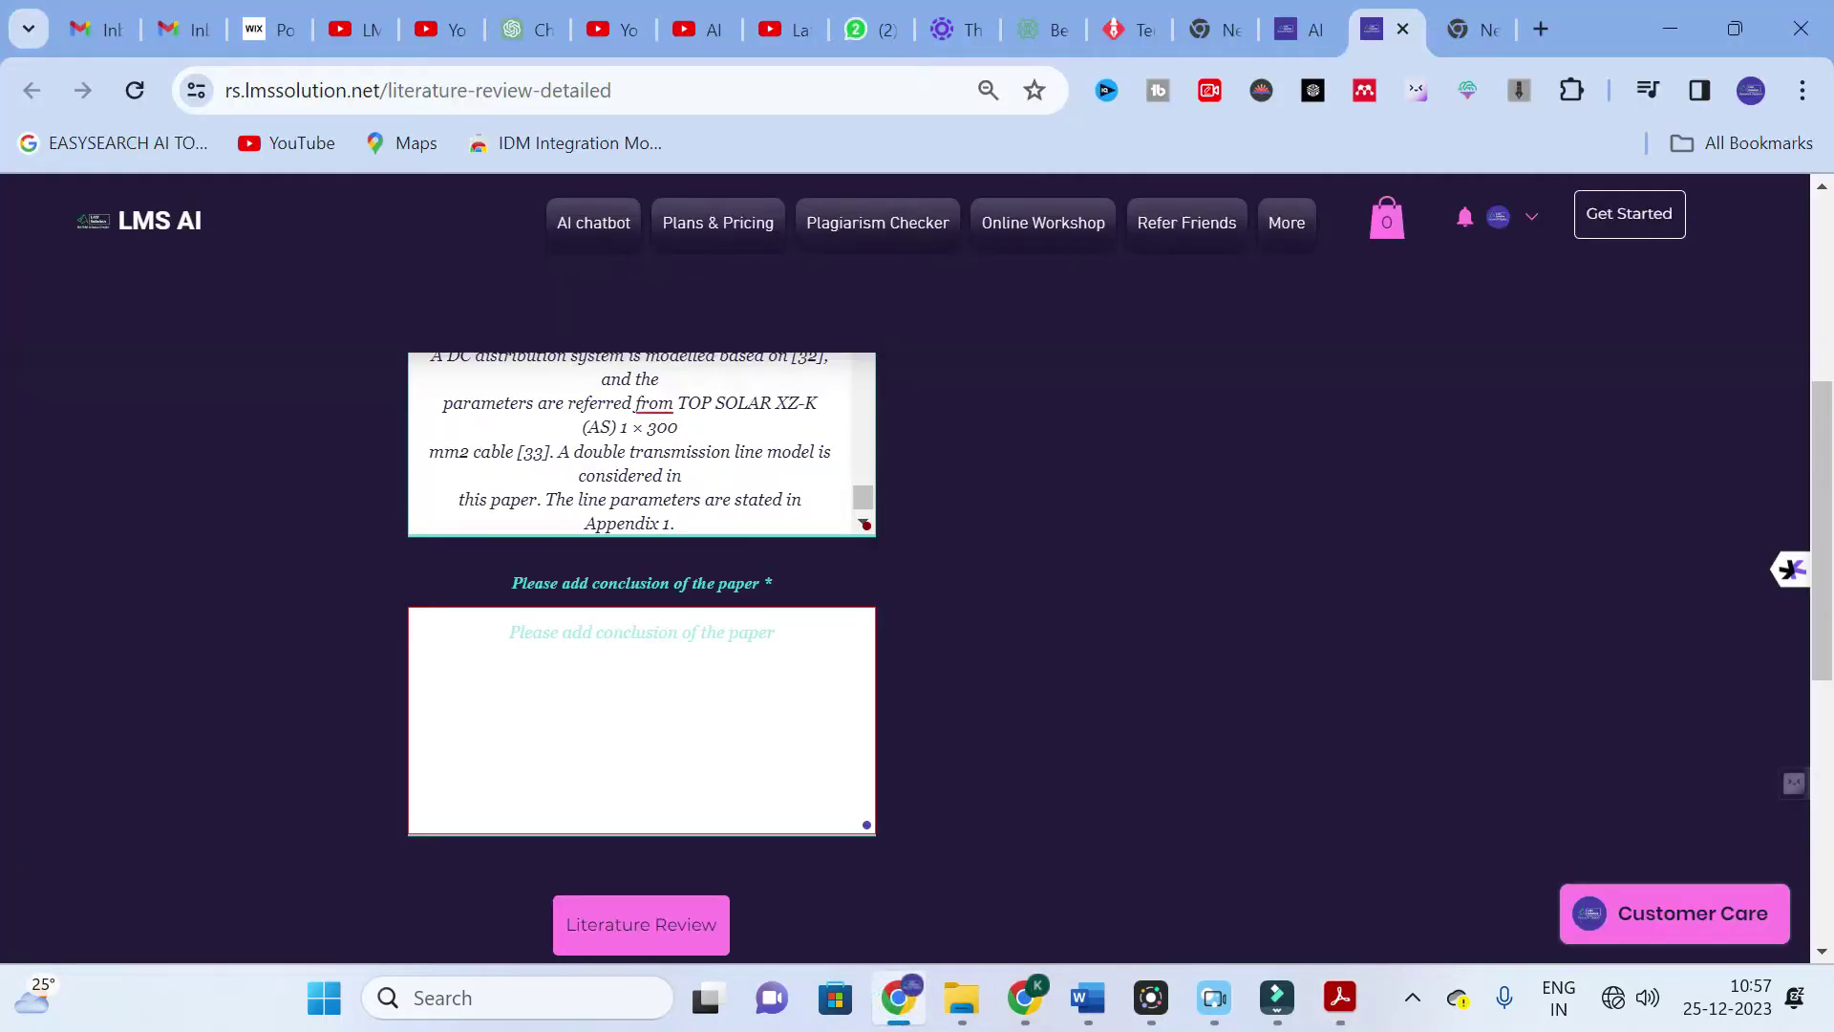
pyautogui.hotkey('ctrl', 'v')
# Add the remaining conclusion paragraph, ending 'renewable energy applications.'
pyautogui.click(1340, 998)
pyautogui.scroll(-10, 875, 547)
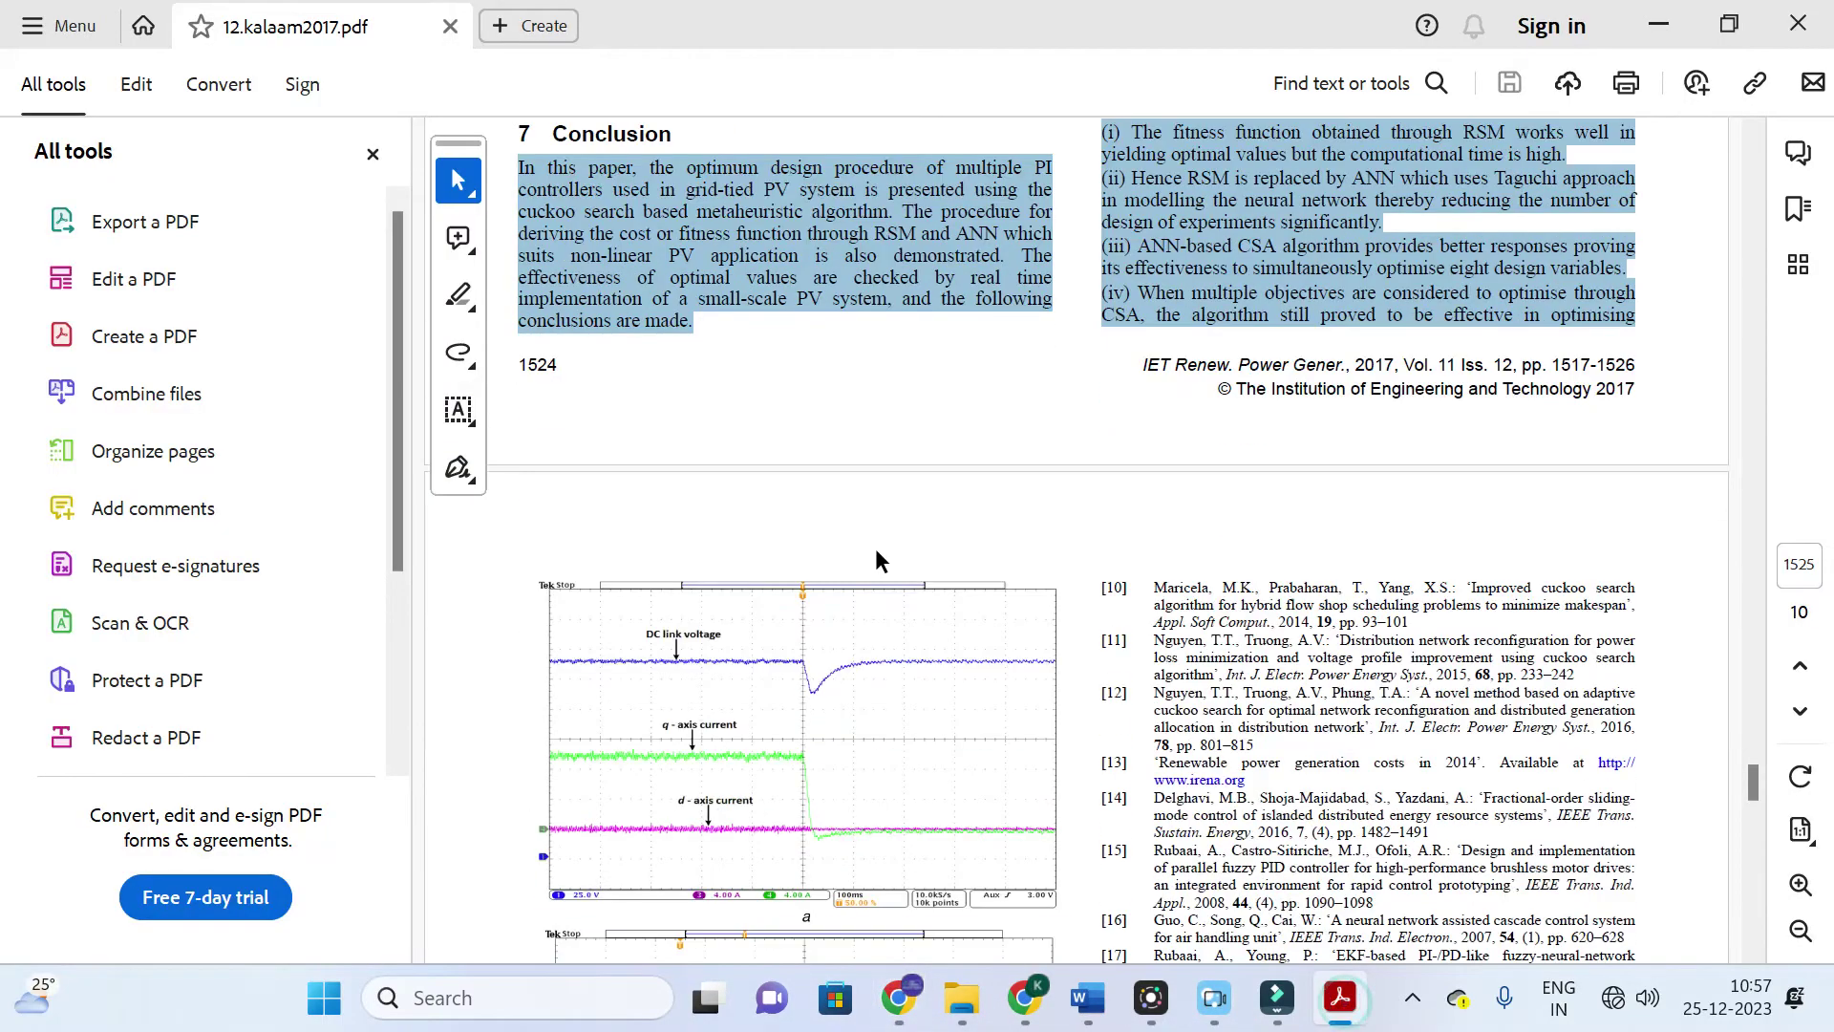
pyautogui.scroll(-5, 747, 666)
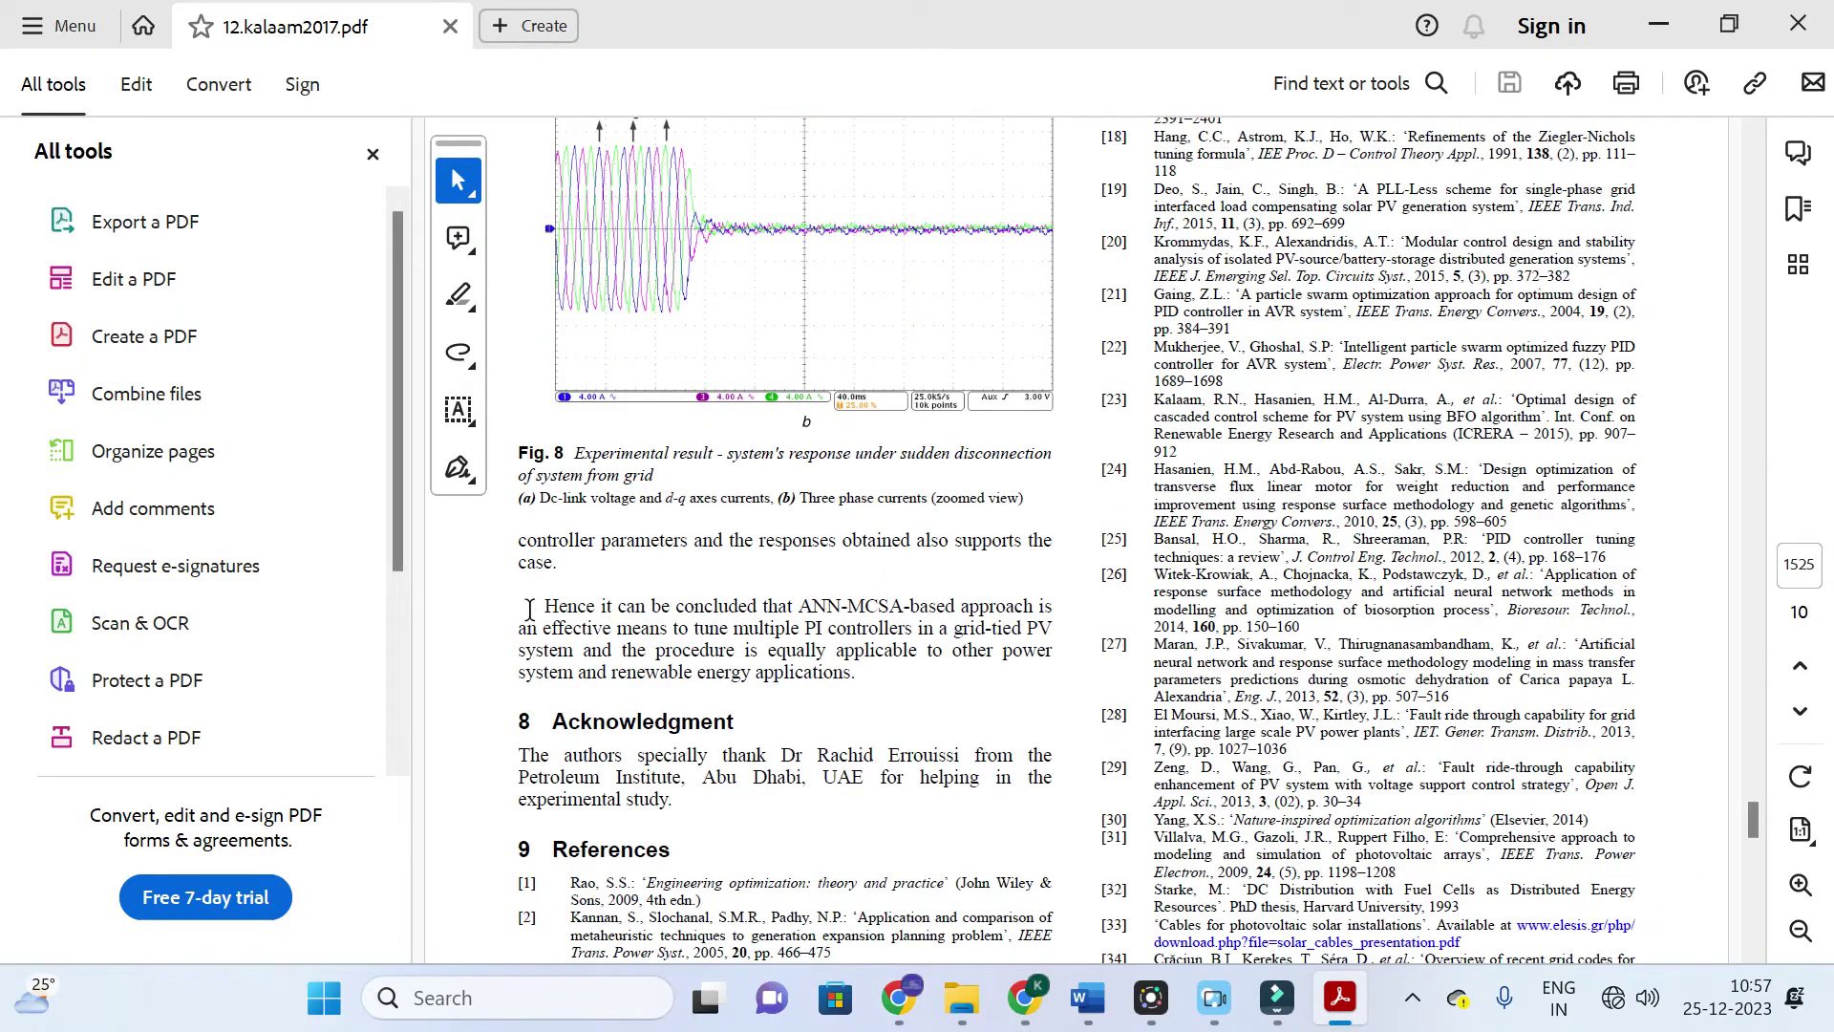
pyautogui.moveTo(517, 538)
pyautogui.mouseDown()
pyautogui.moveTo(898, 654)
pyautogui.moveTo(859, 683)
pyautogui.mouseUp()
pyautogui.hotkey('ctrl', 'c')
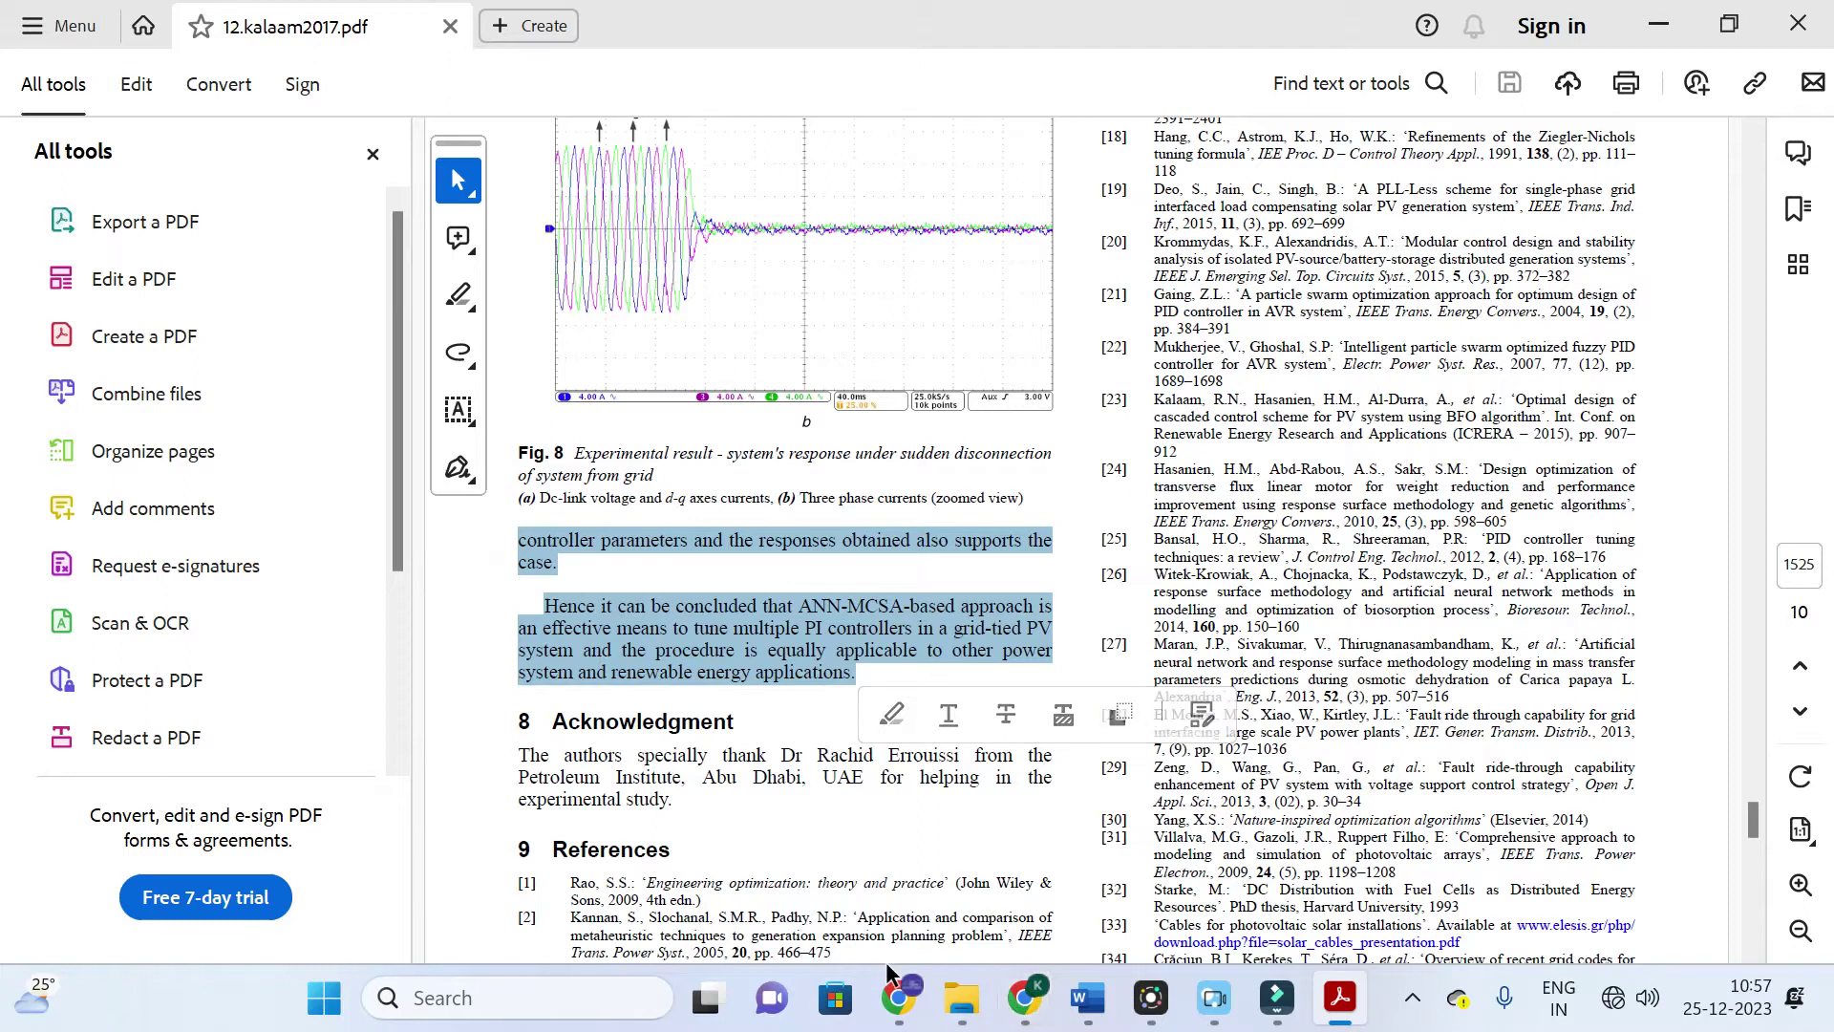
pyautogui.click(898, 998)
pyautogui.hotkey('ctrl', 'v')
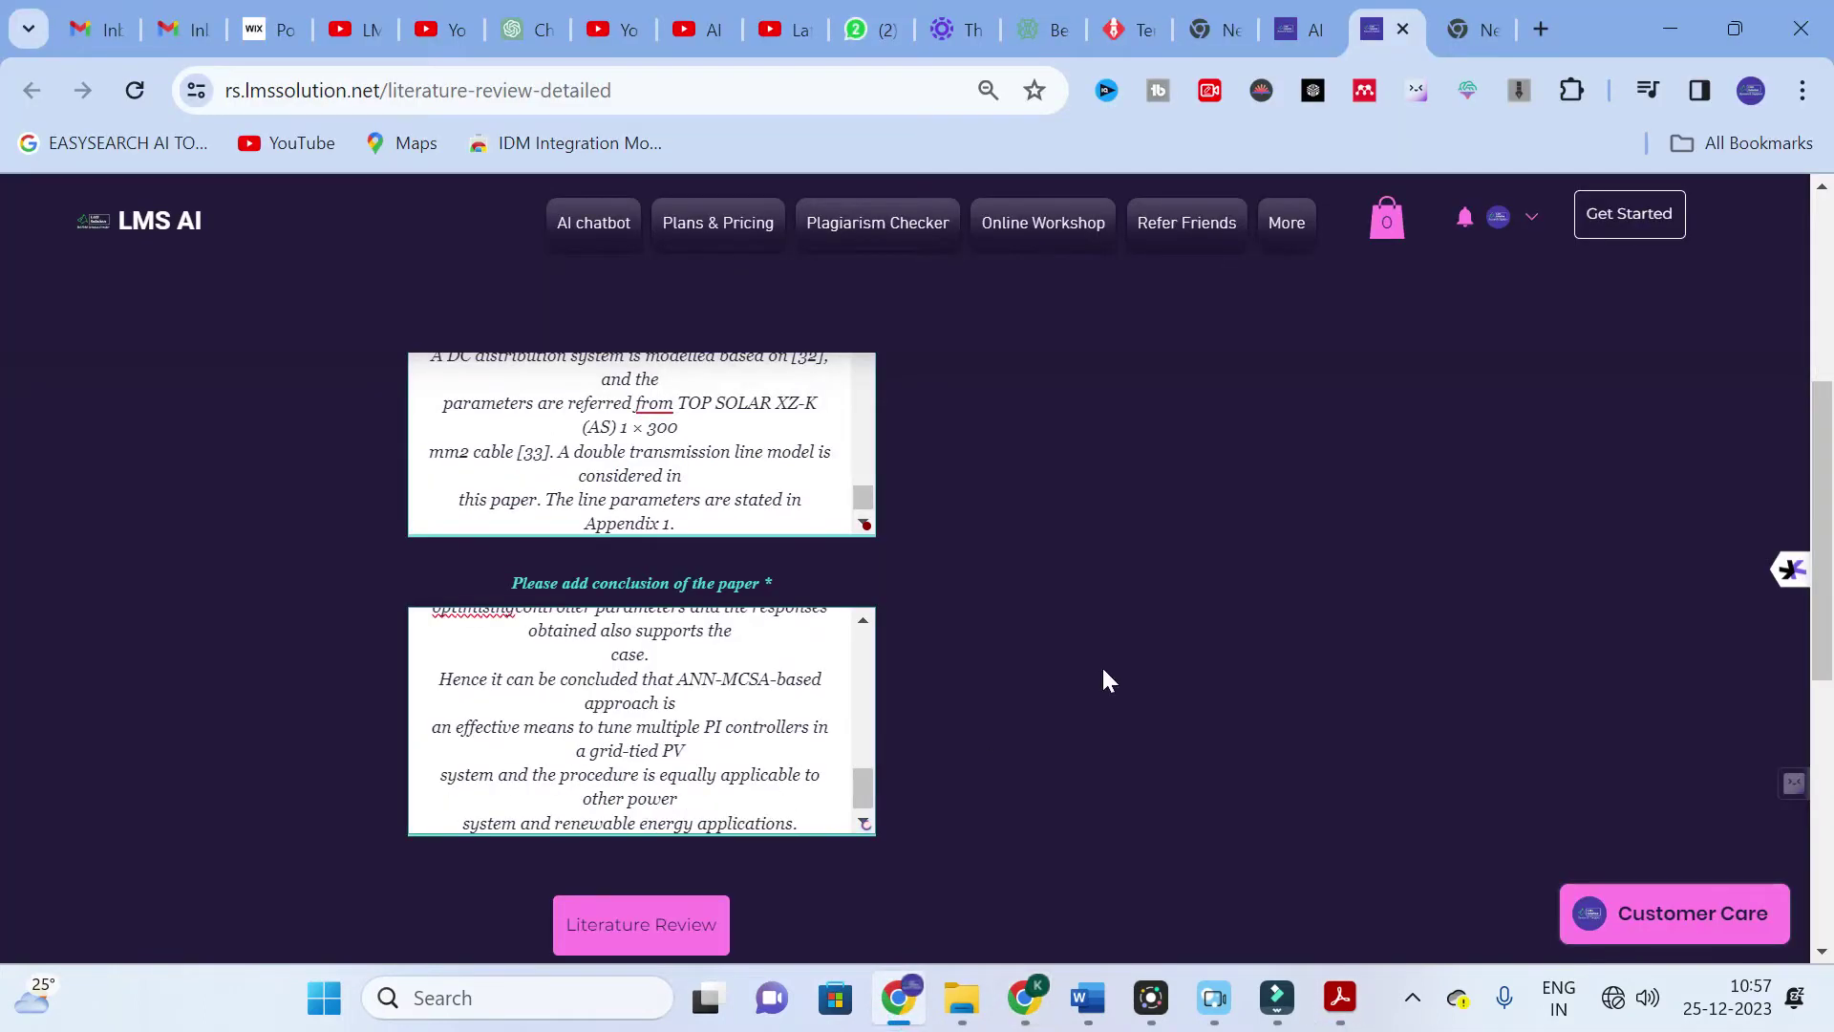
pyautogui.scroll(5, 1098, 673)
pyautogui.scroll(-2, 728, 328)
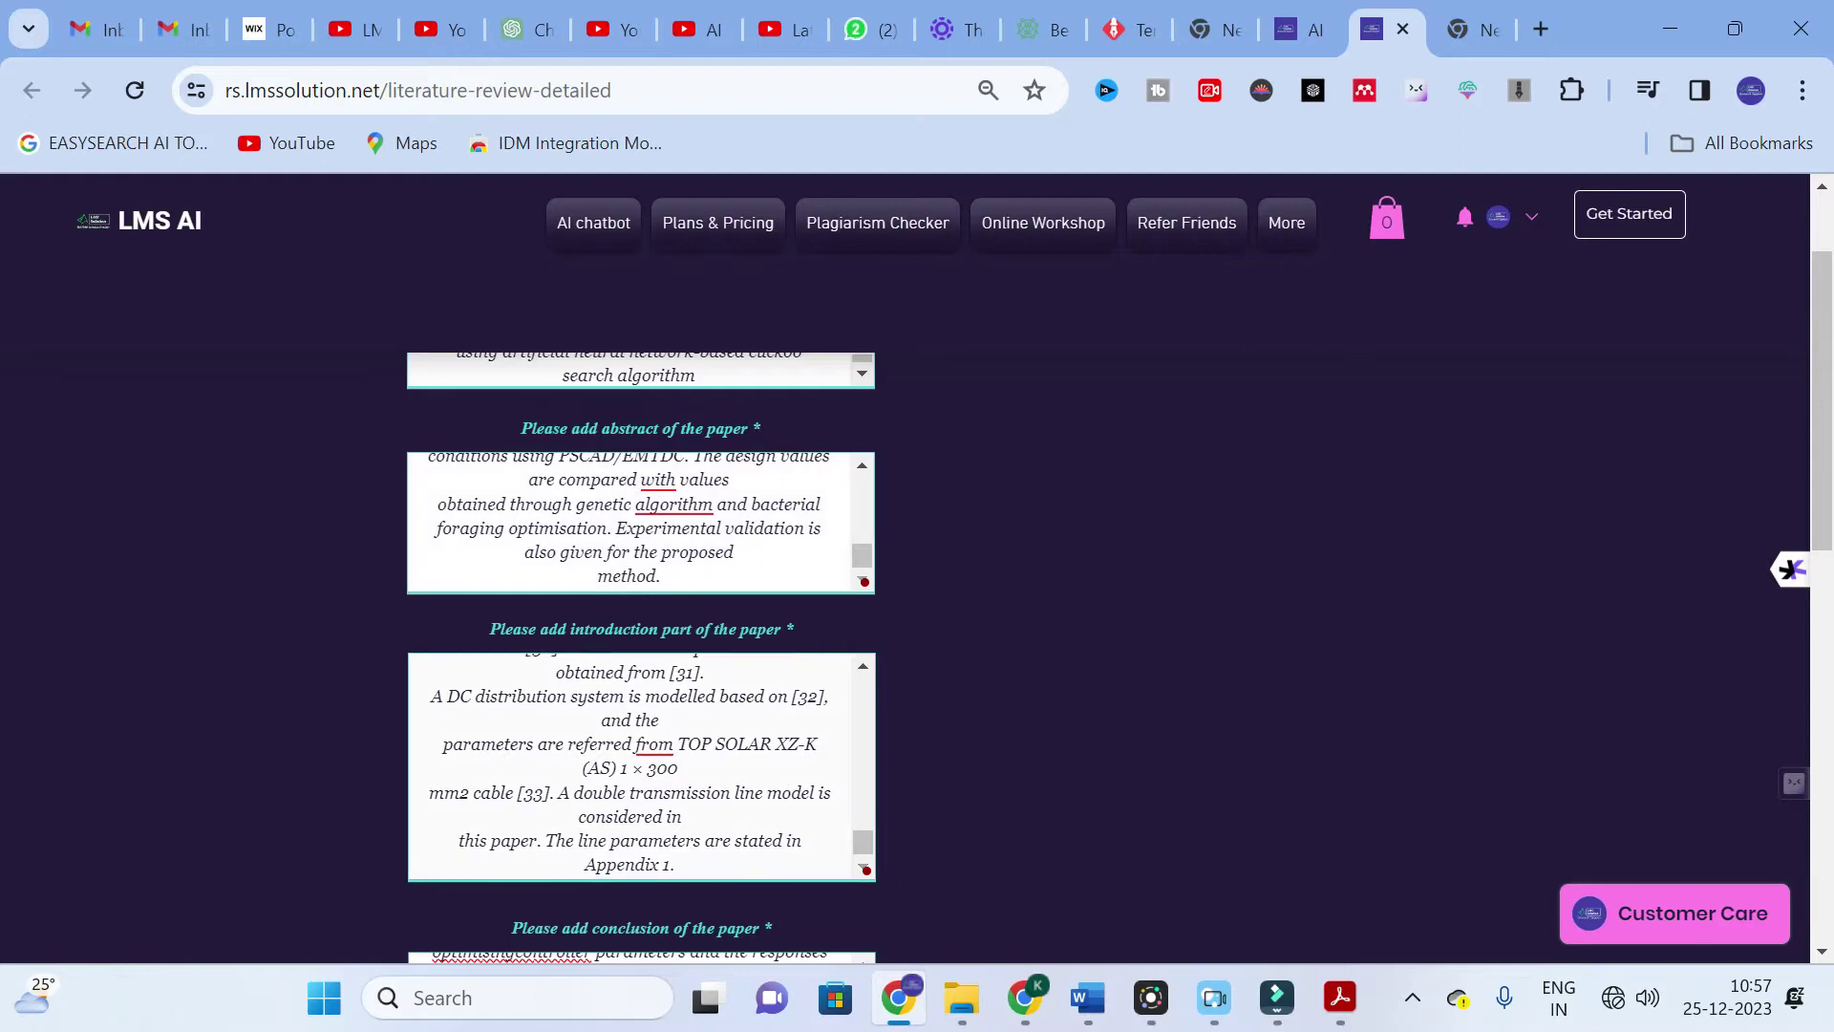
pyautogui.scroll(-6, 823, 769)
# Run Literature Review and scroll through the generated summary, main findings and limitations
pyautogui.click(641, 705)
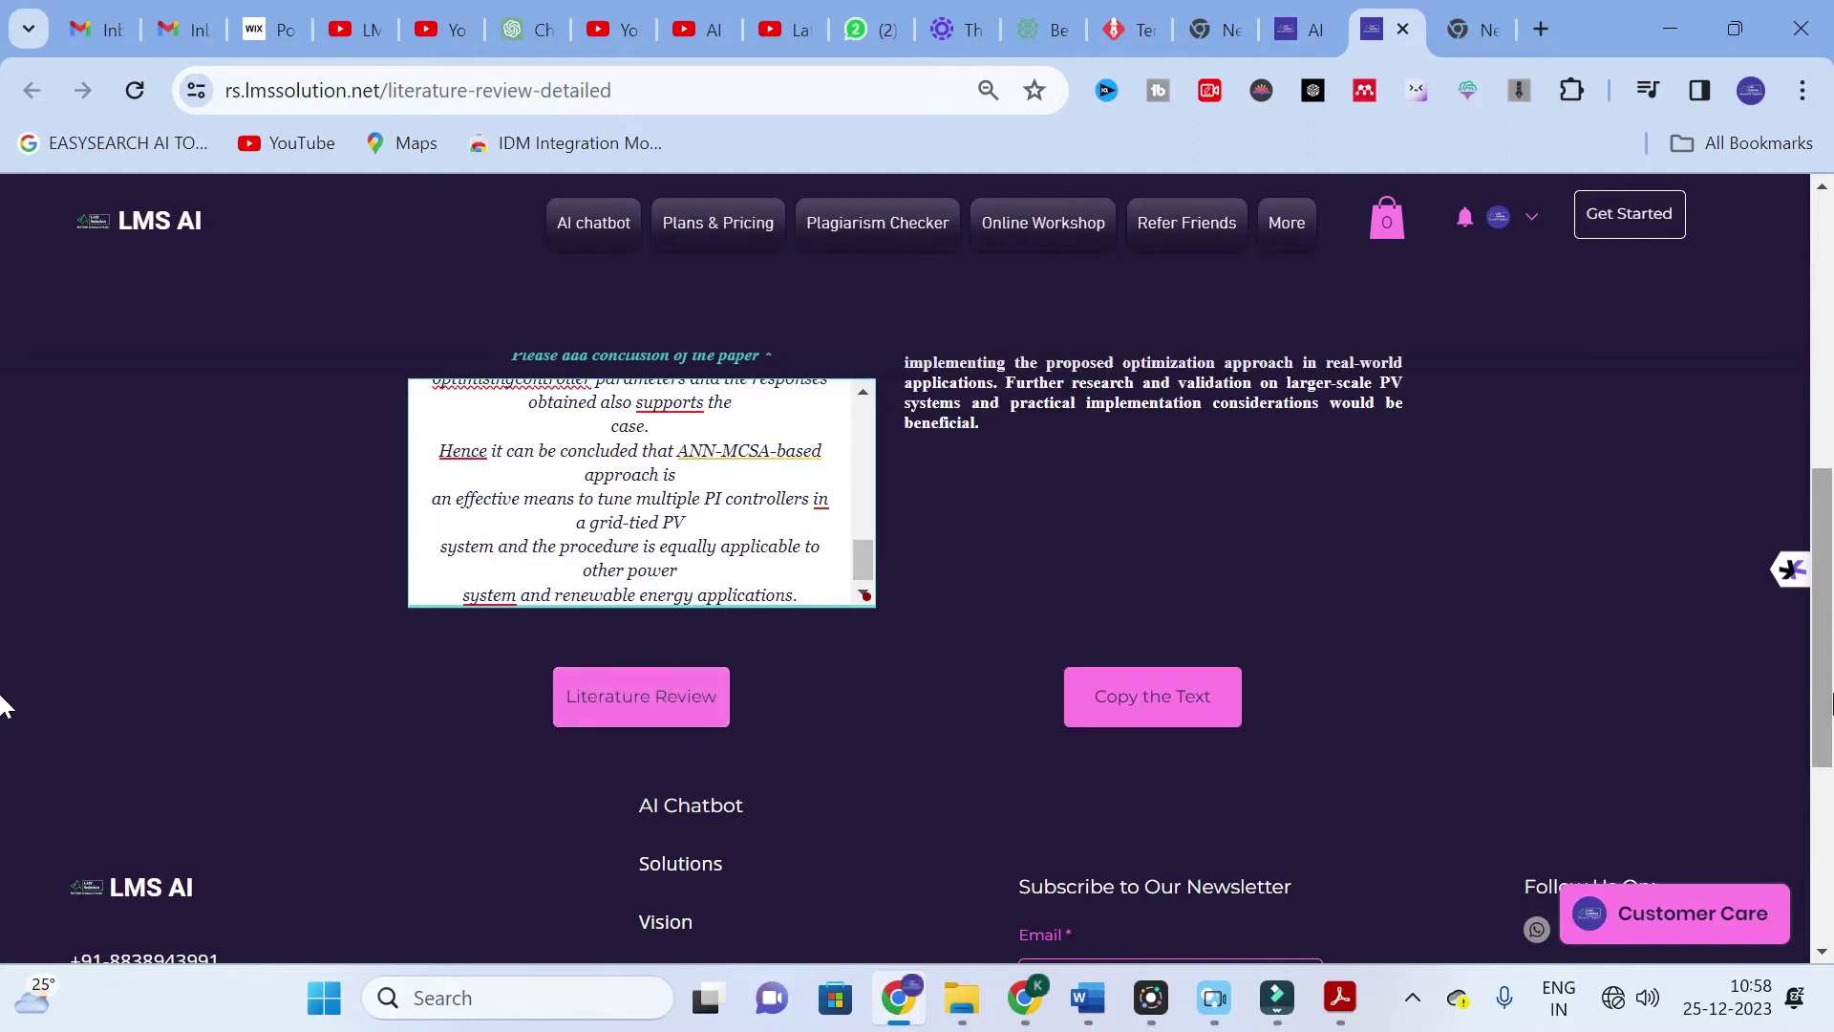
pyautogui.scroll(10, 1096, 595)
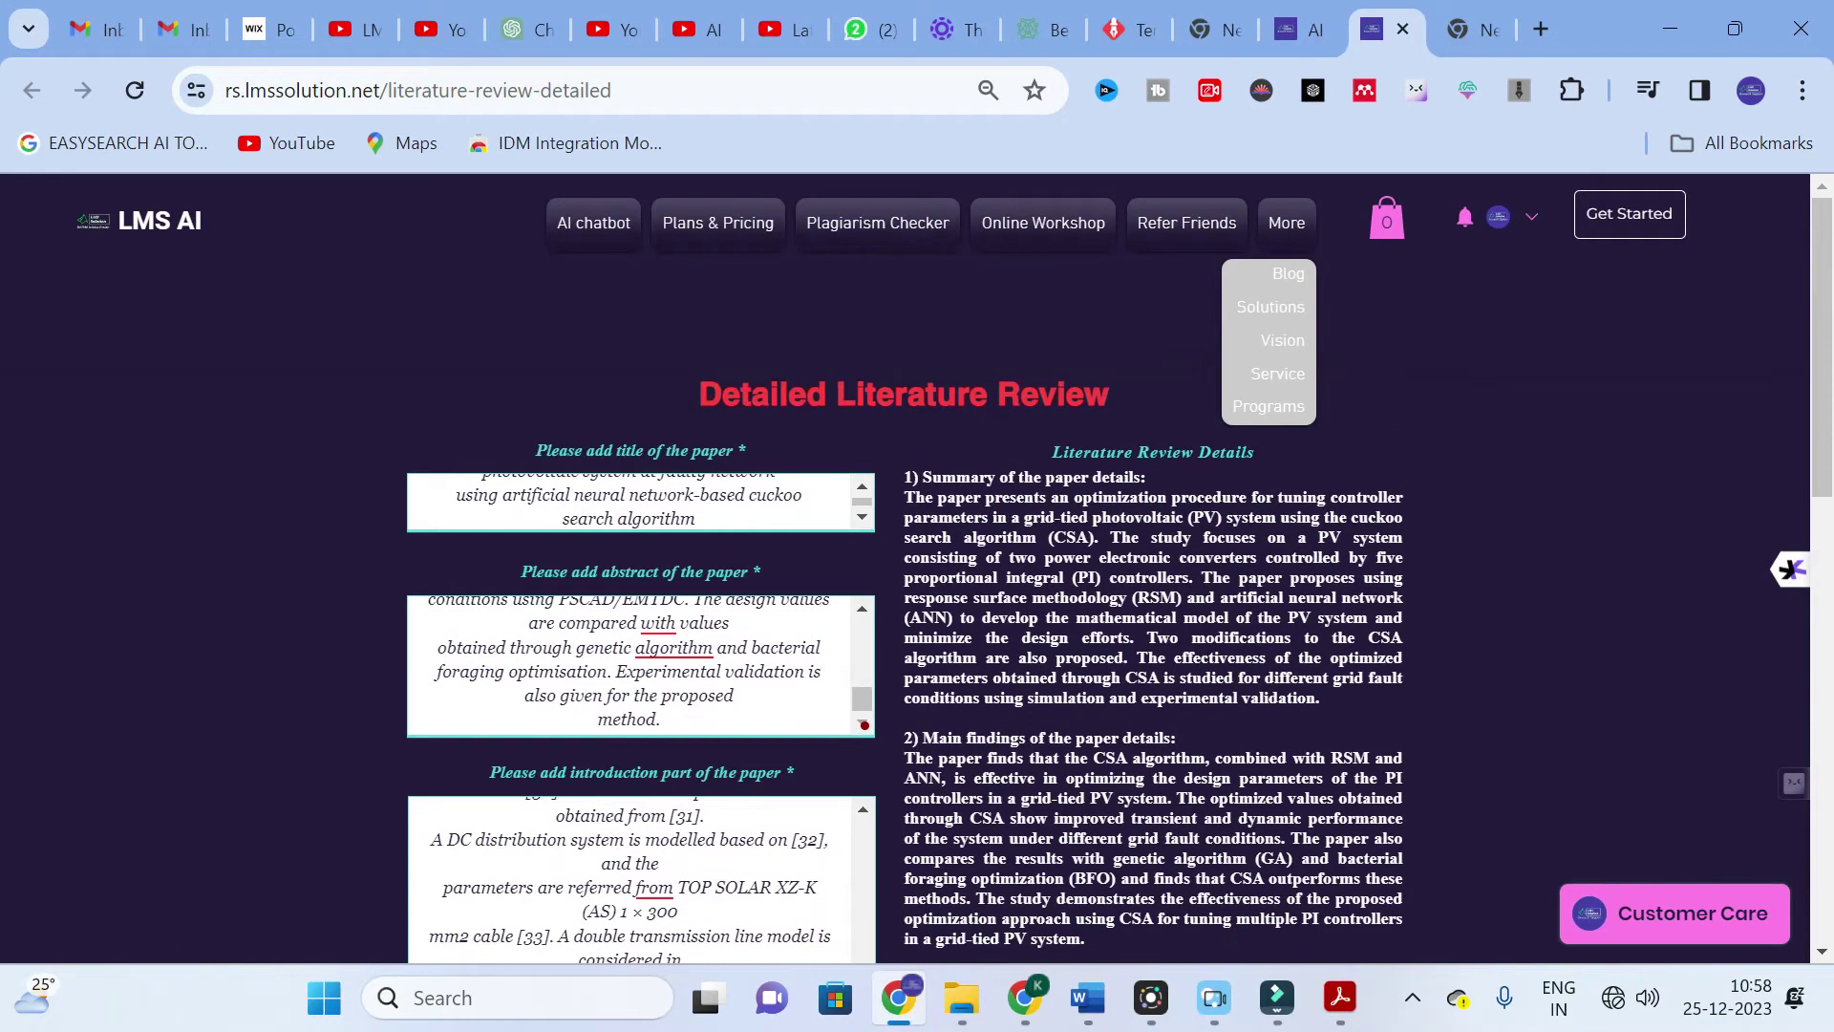
pyautogui.scroll(-10, 1039, 621)
pyautogui.scroll(10, 1039, 621)
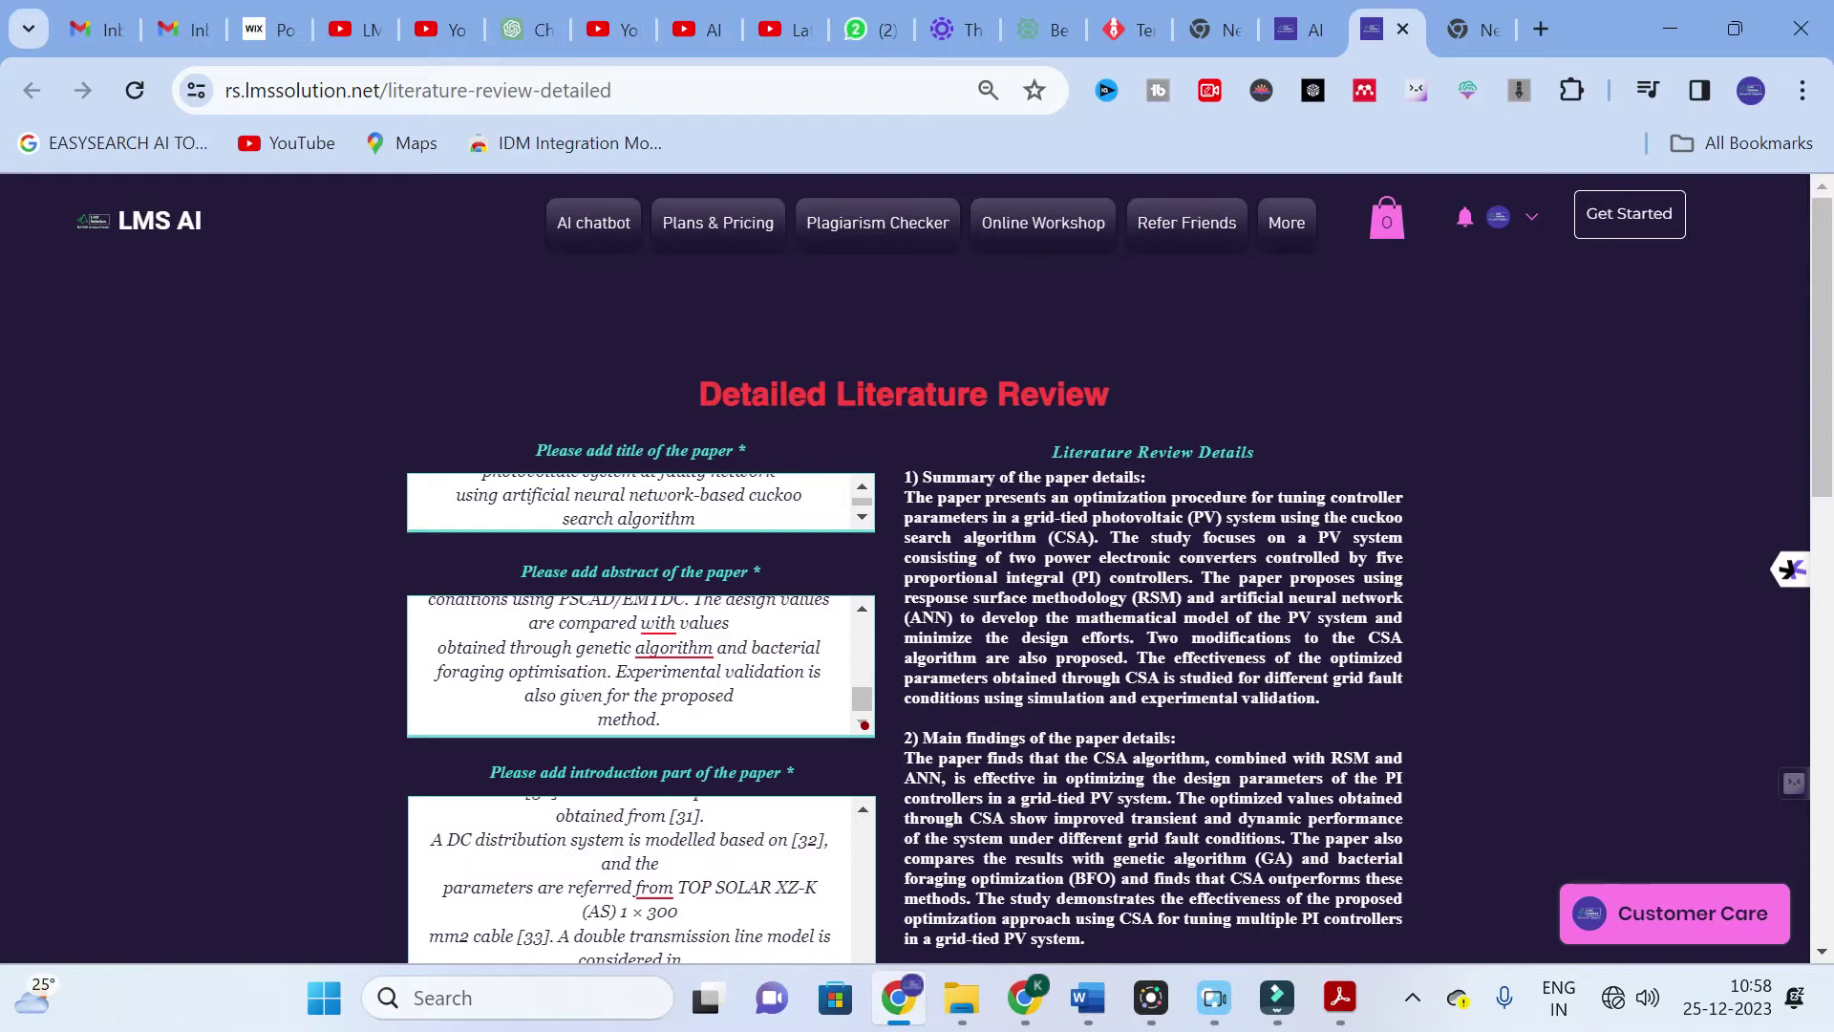
pyautogui.scroll(-3, 917, 573)
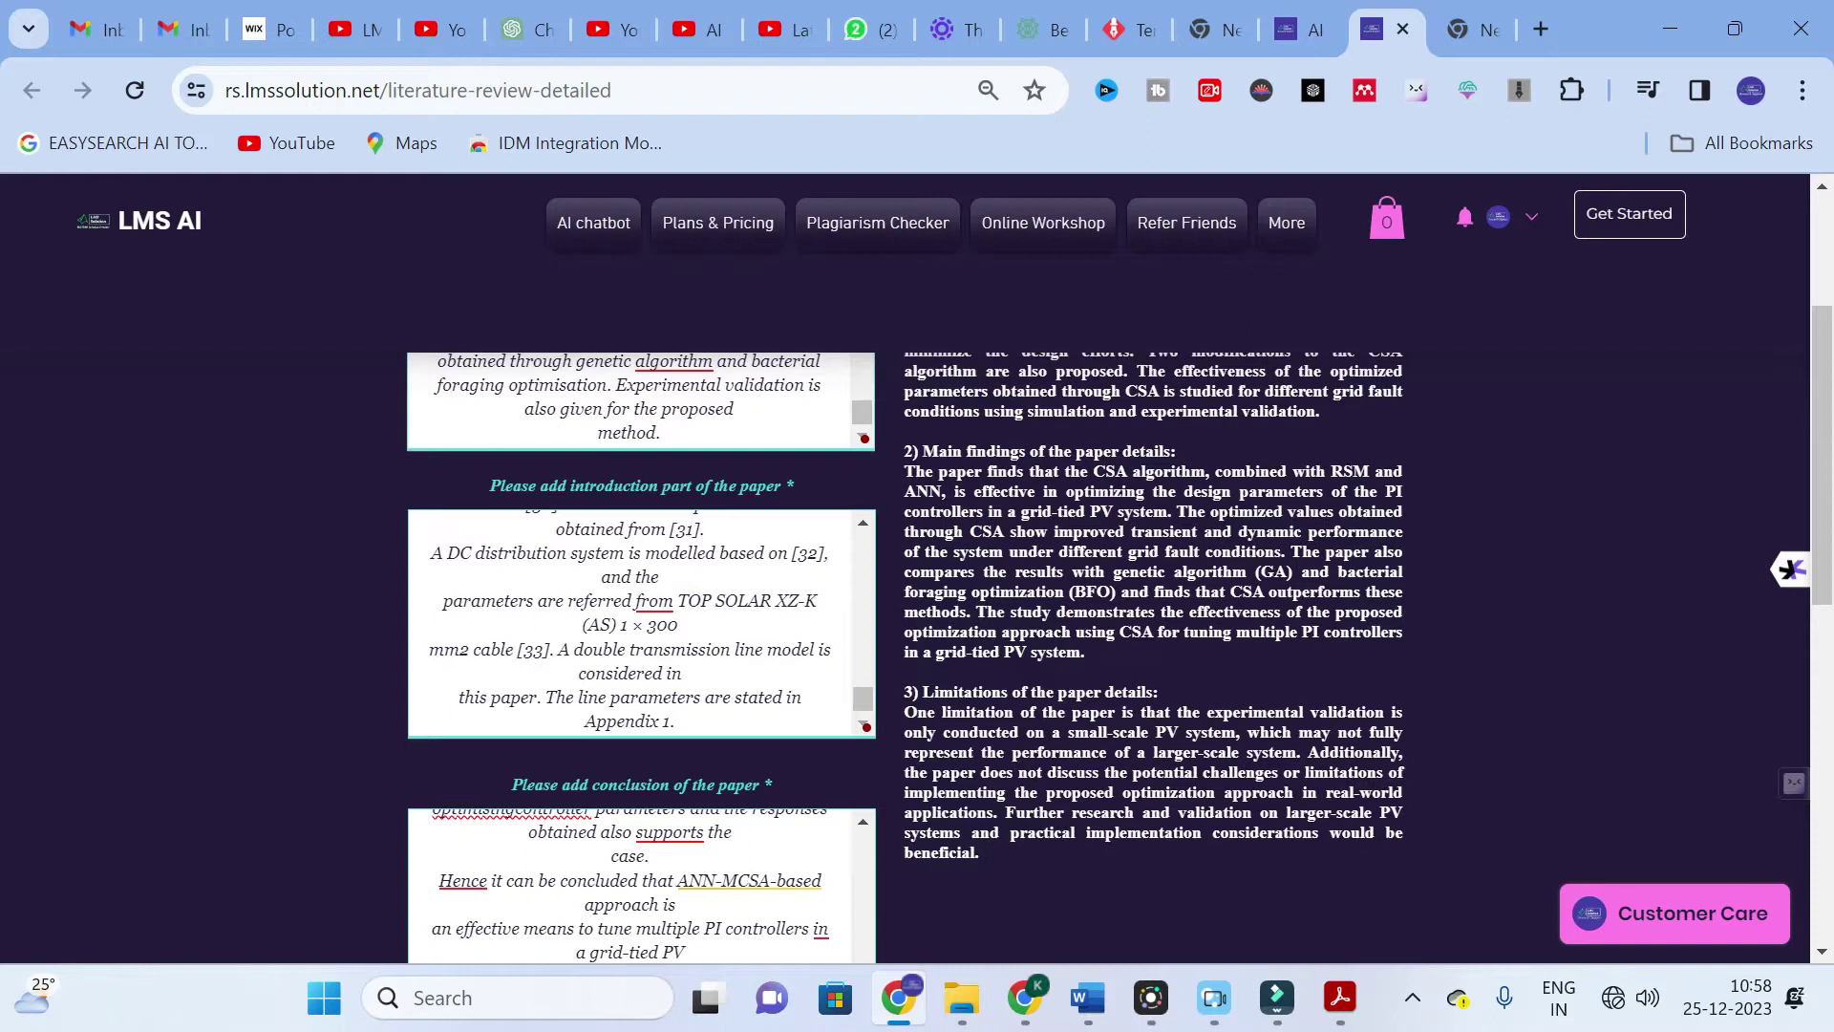
pyautogui.scroll(-3, 1042, 582)
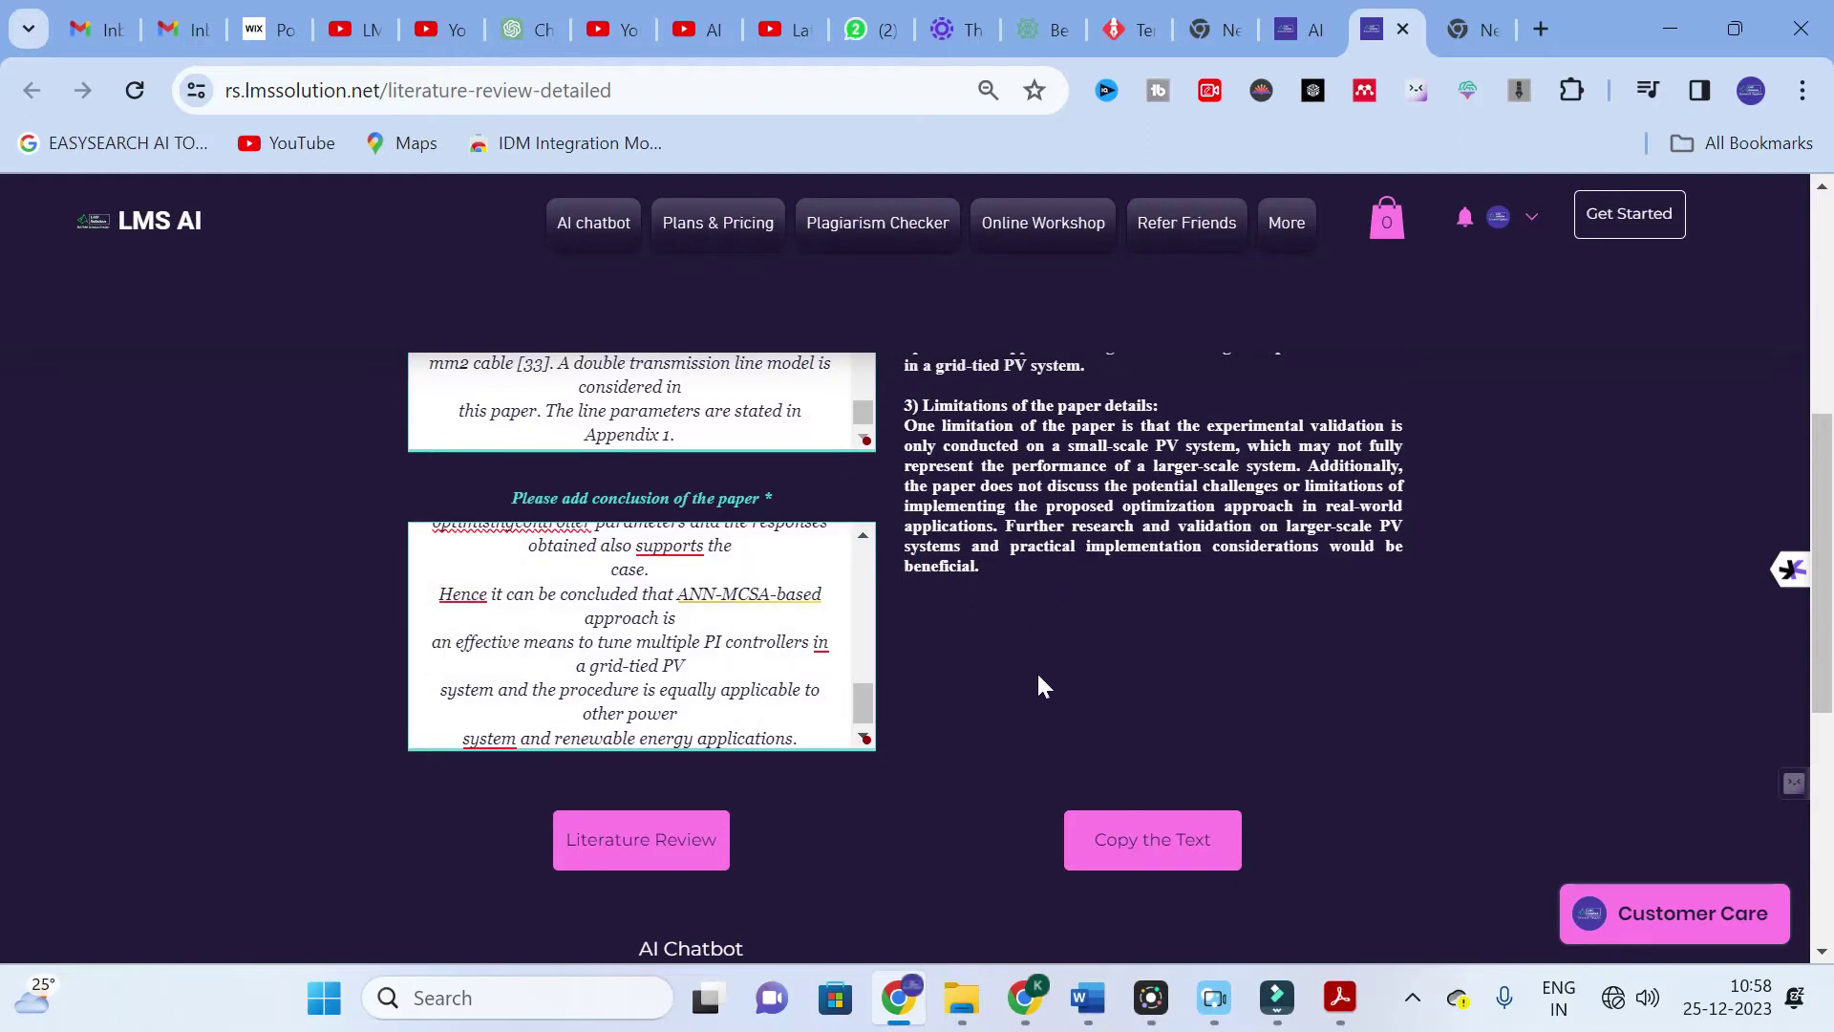
pyautogui.scroll(6, 1035, 670)
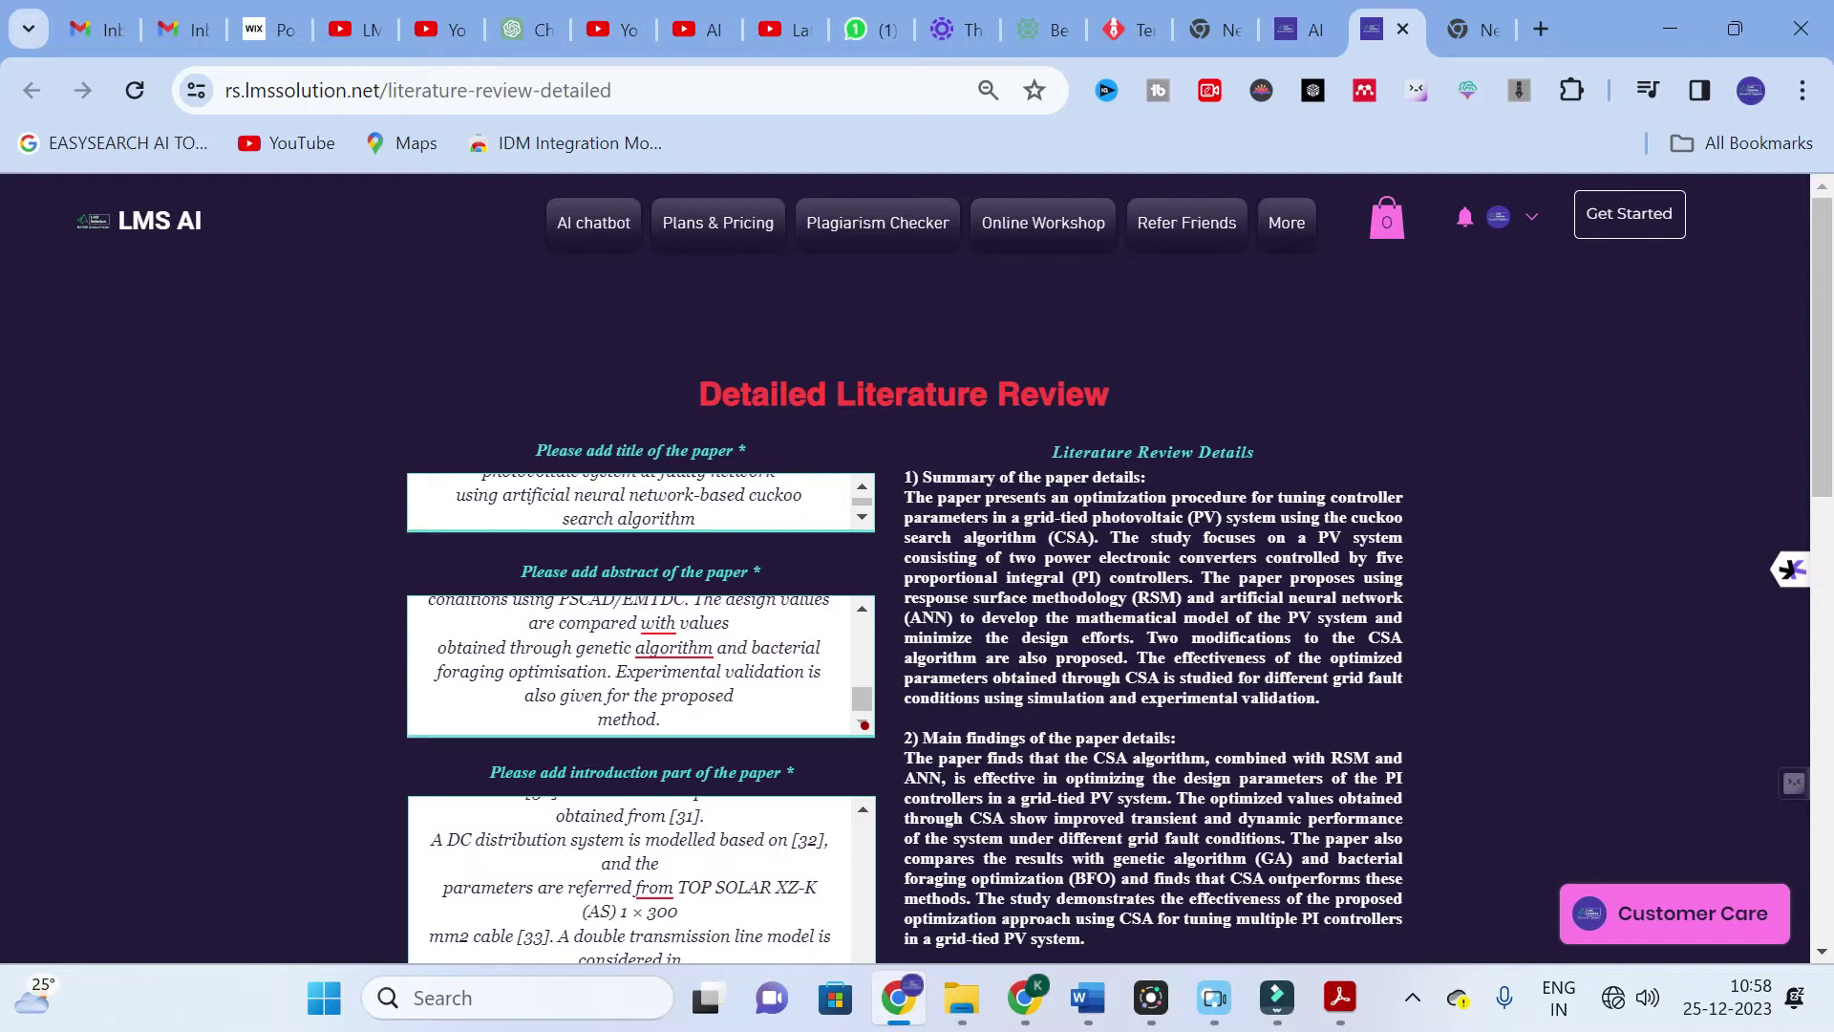
# Close the Detailed Literature Review tab and launch Chat with paper from the tool list
pyautogui.click(1404, 28)
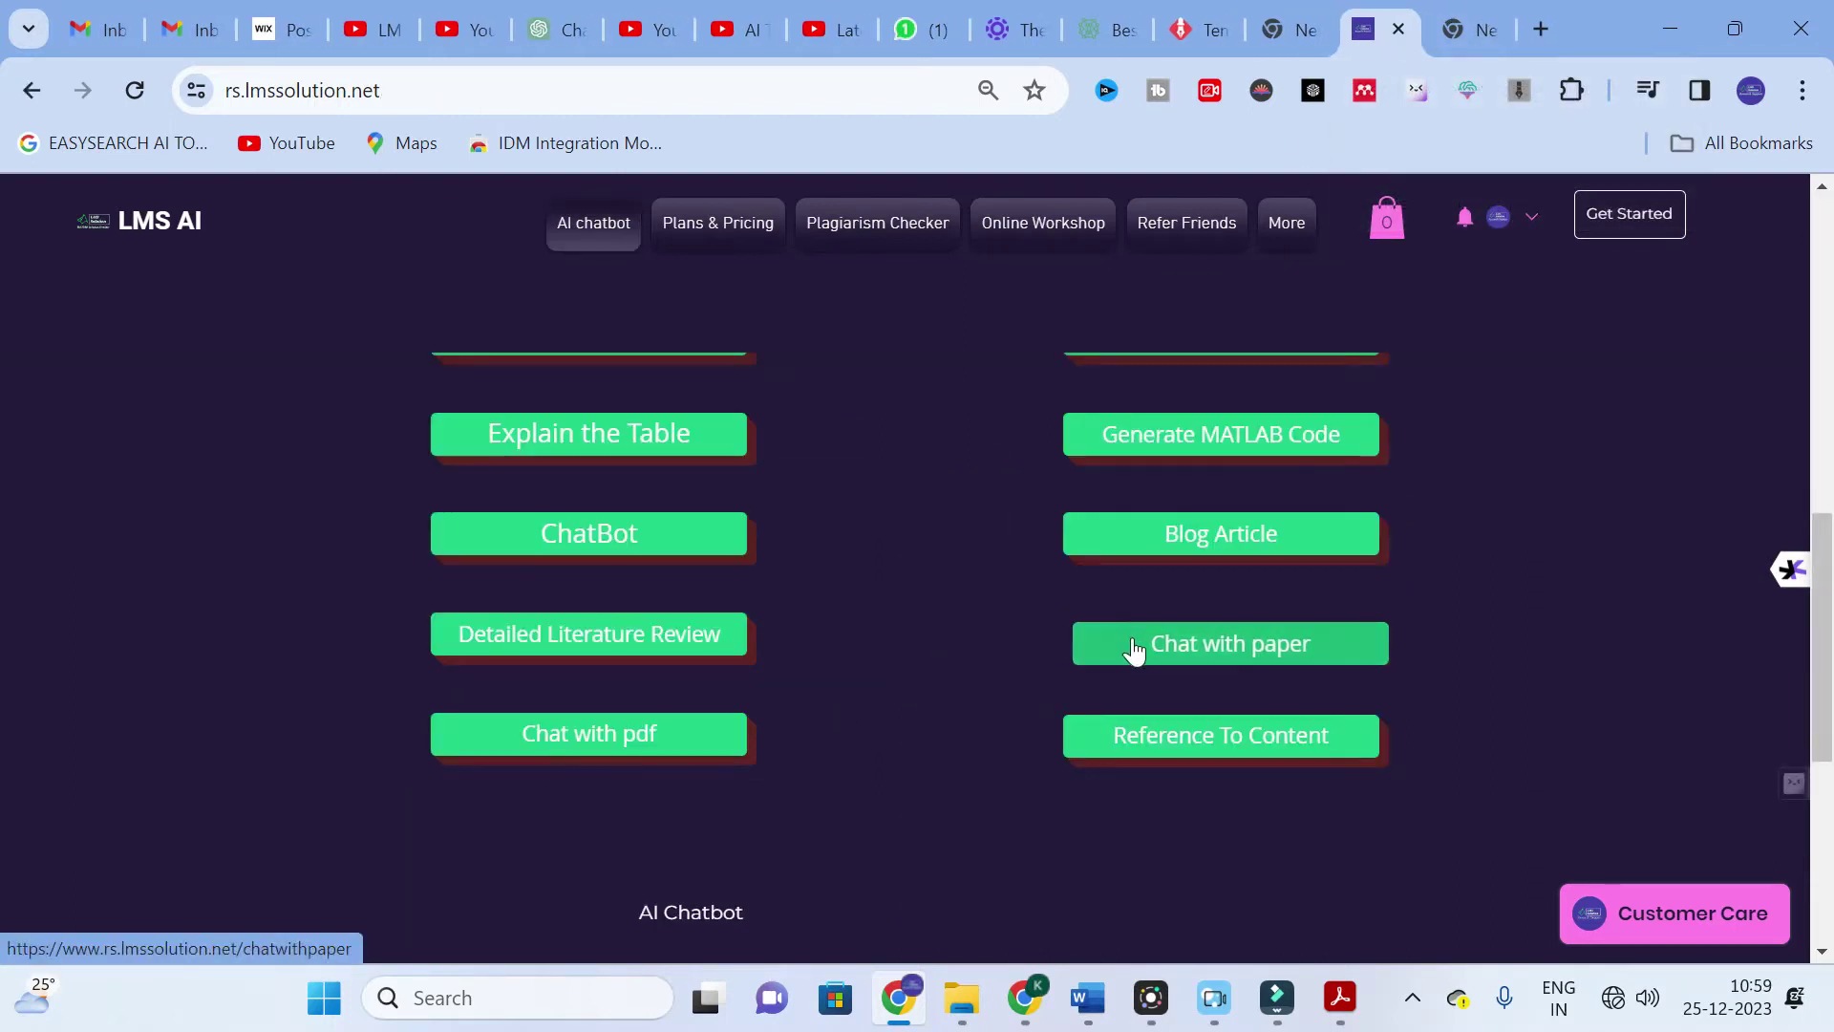
pyautogui.click(1132, 638)
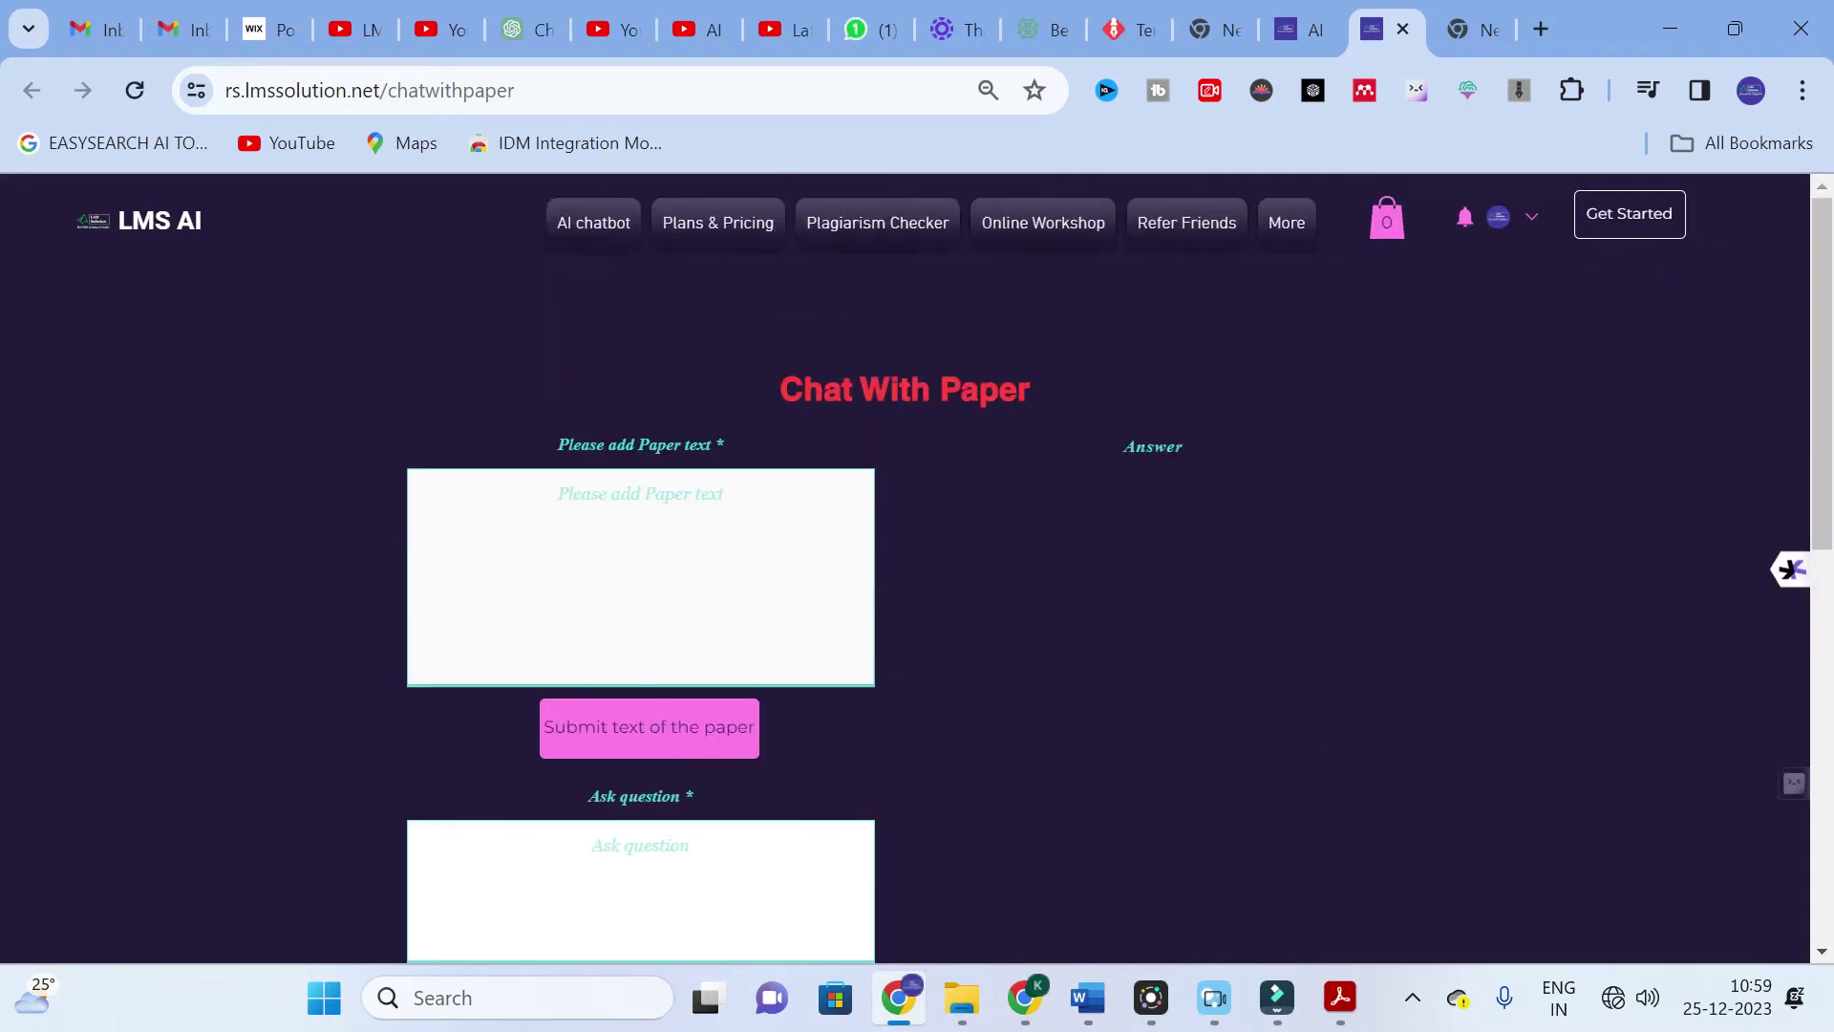
pyautogui.press('Return')
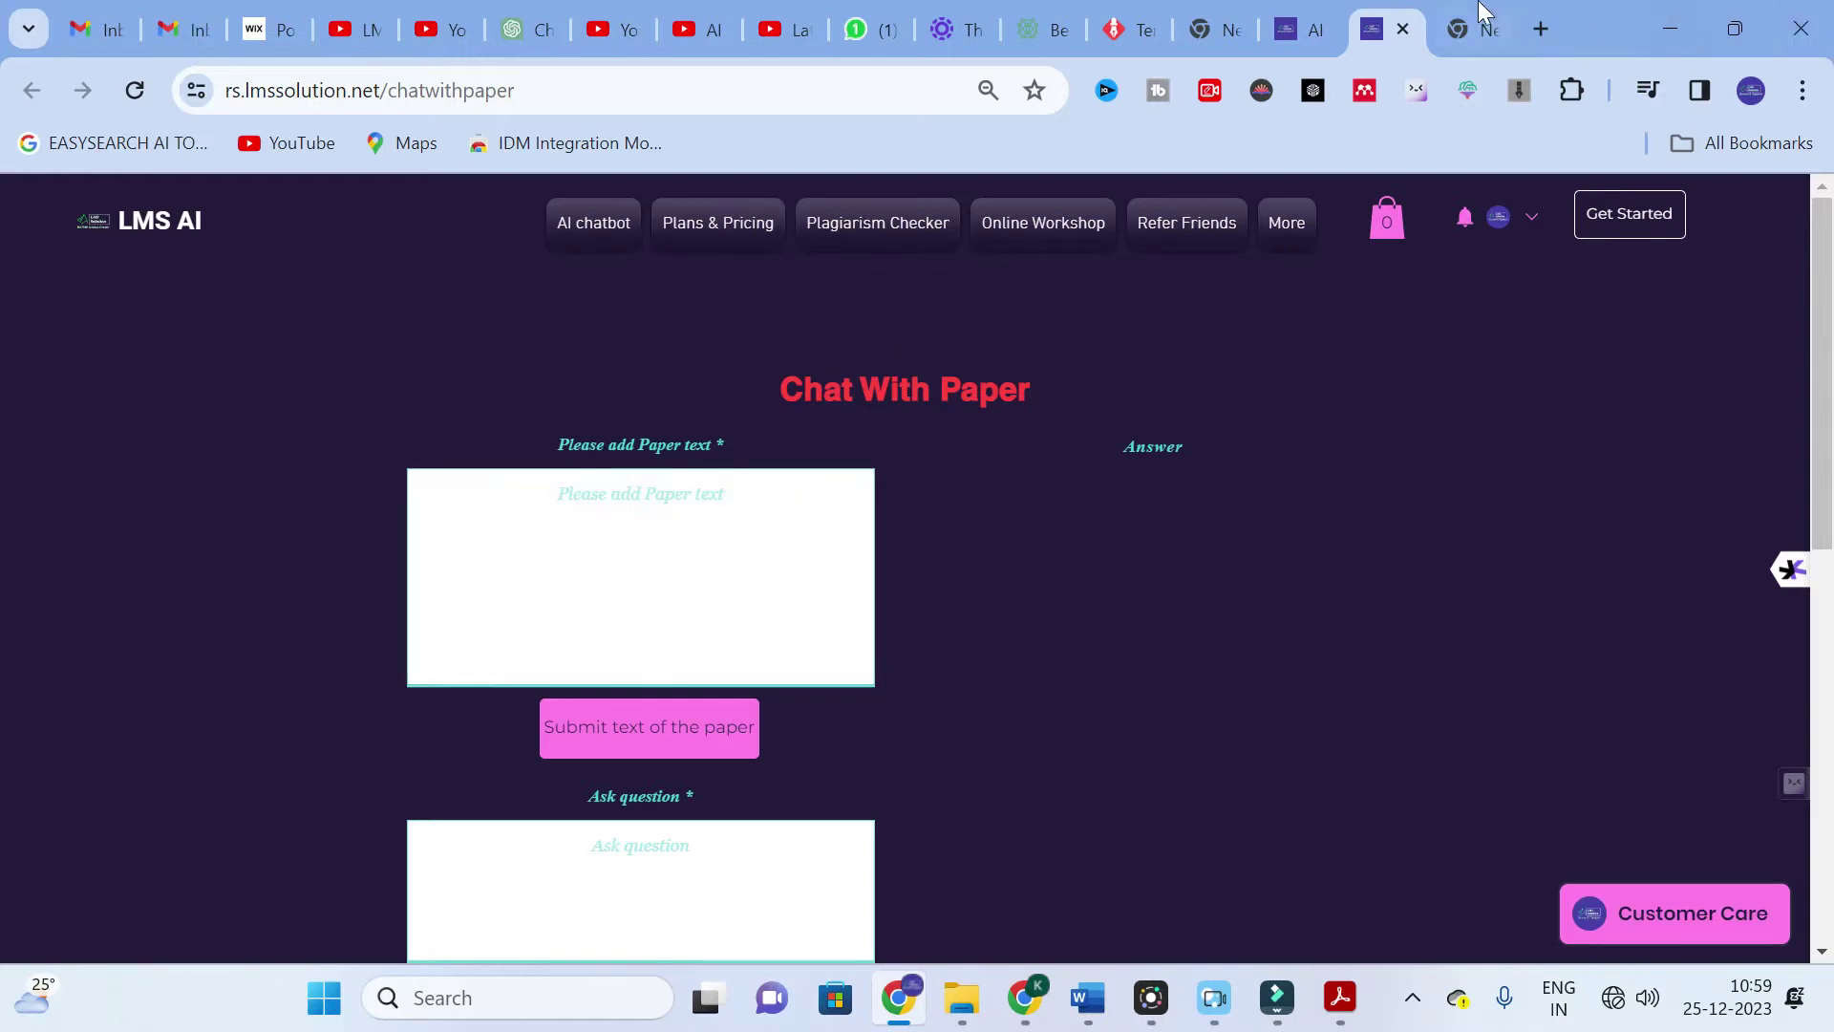
# Copy the first part of the paper's Introduction from Acrobat into the Chat With Paper text box
pyautogui.click(1340, 998)
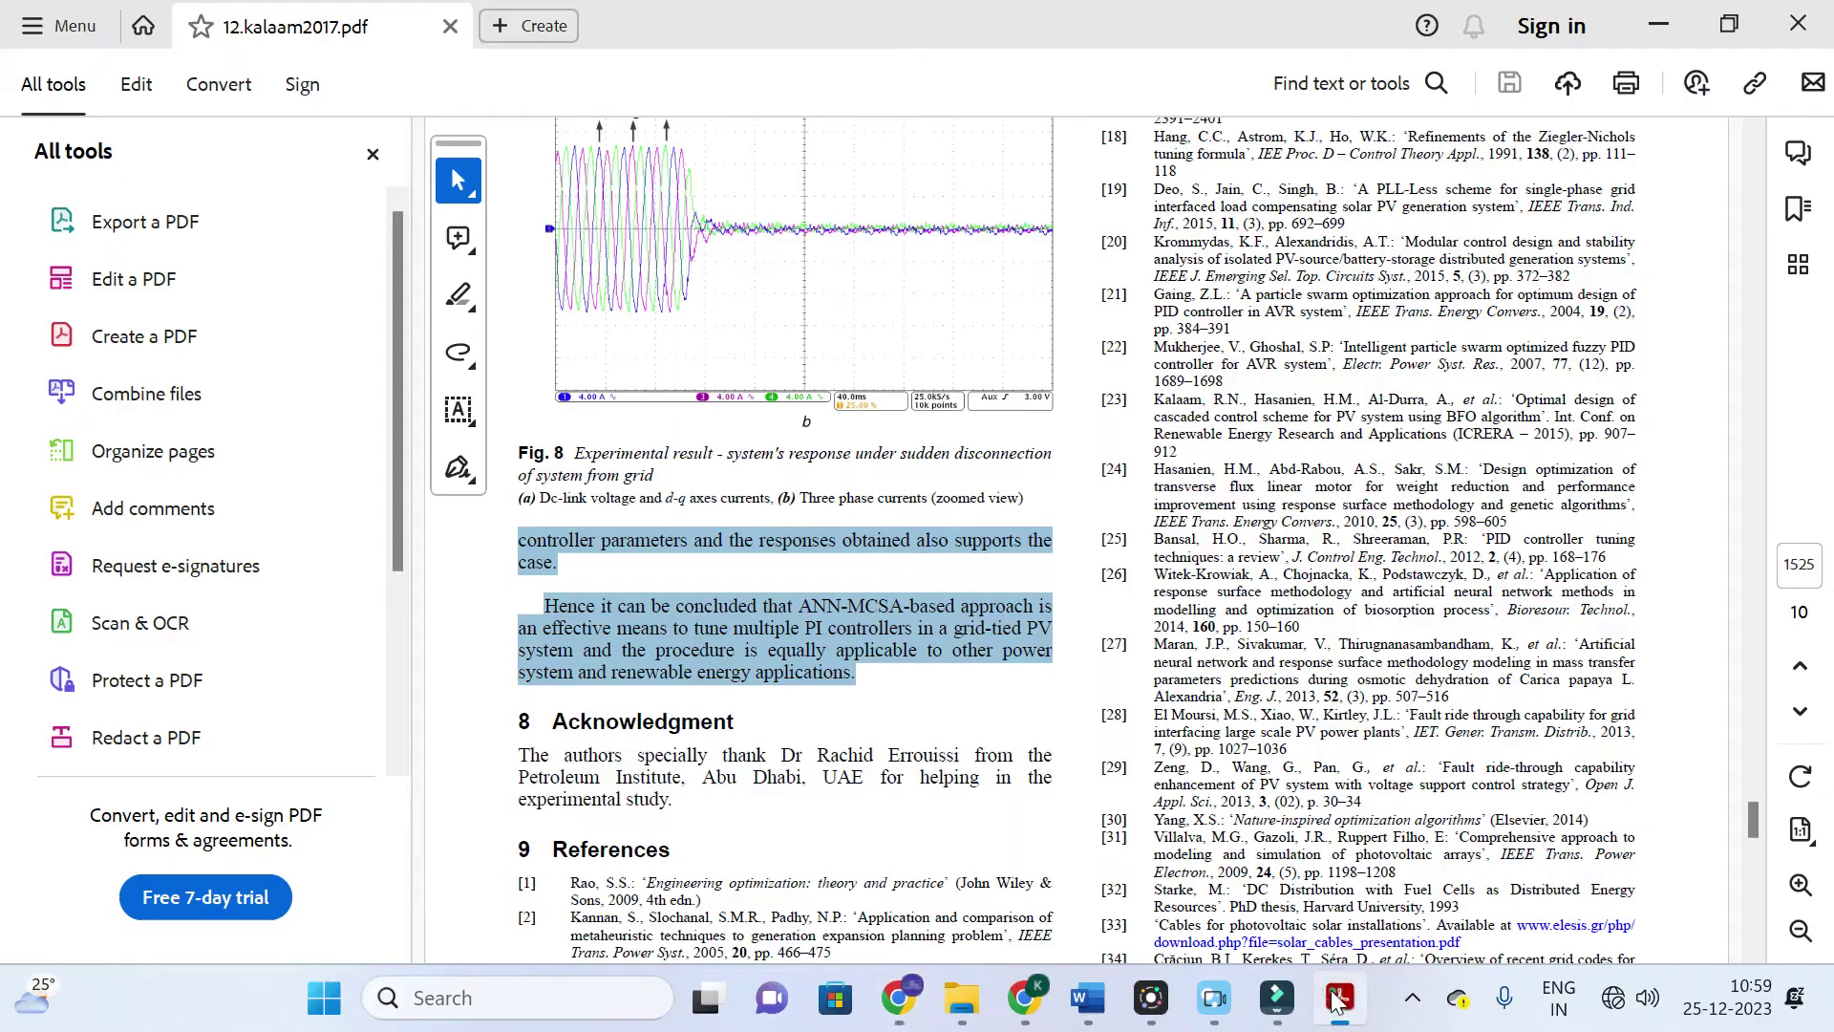
pyautogui.scroll(15, 788, 575)
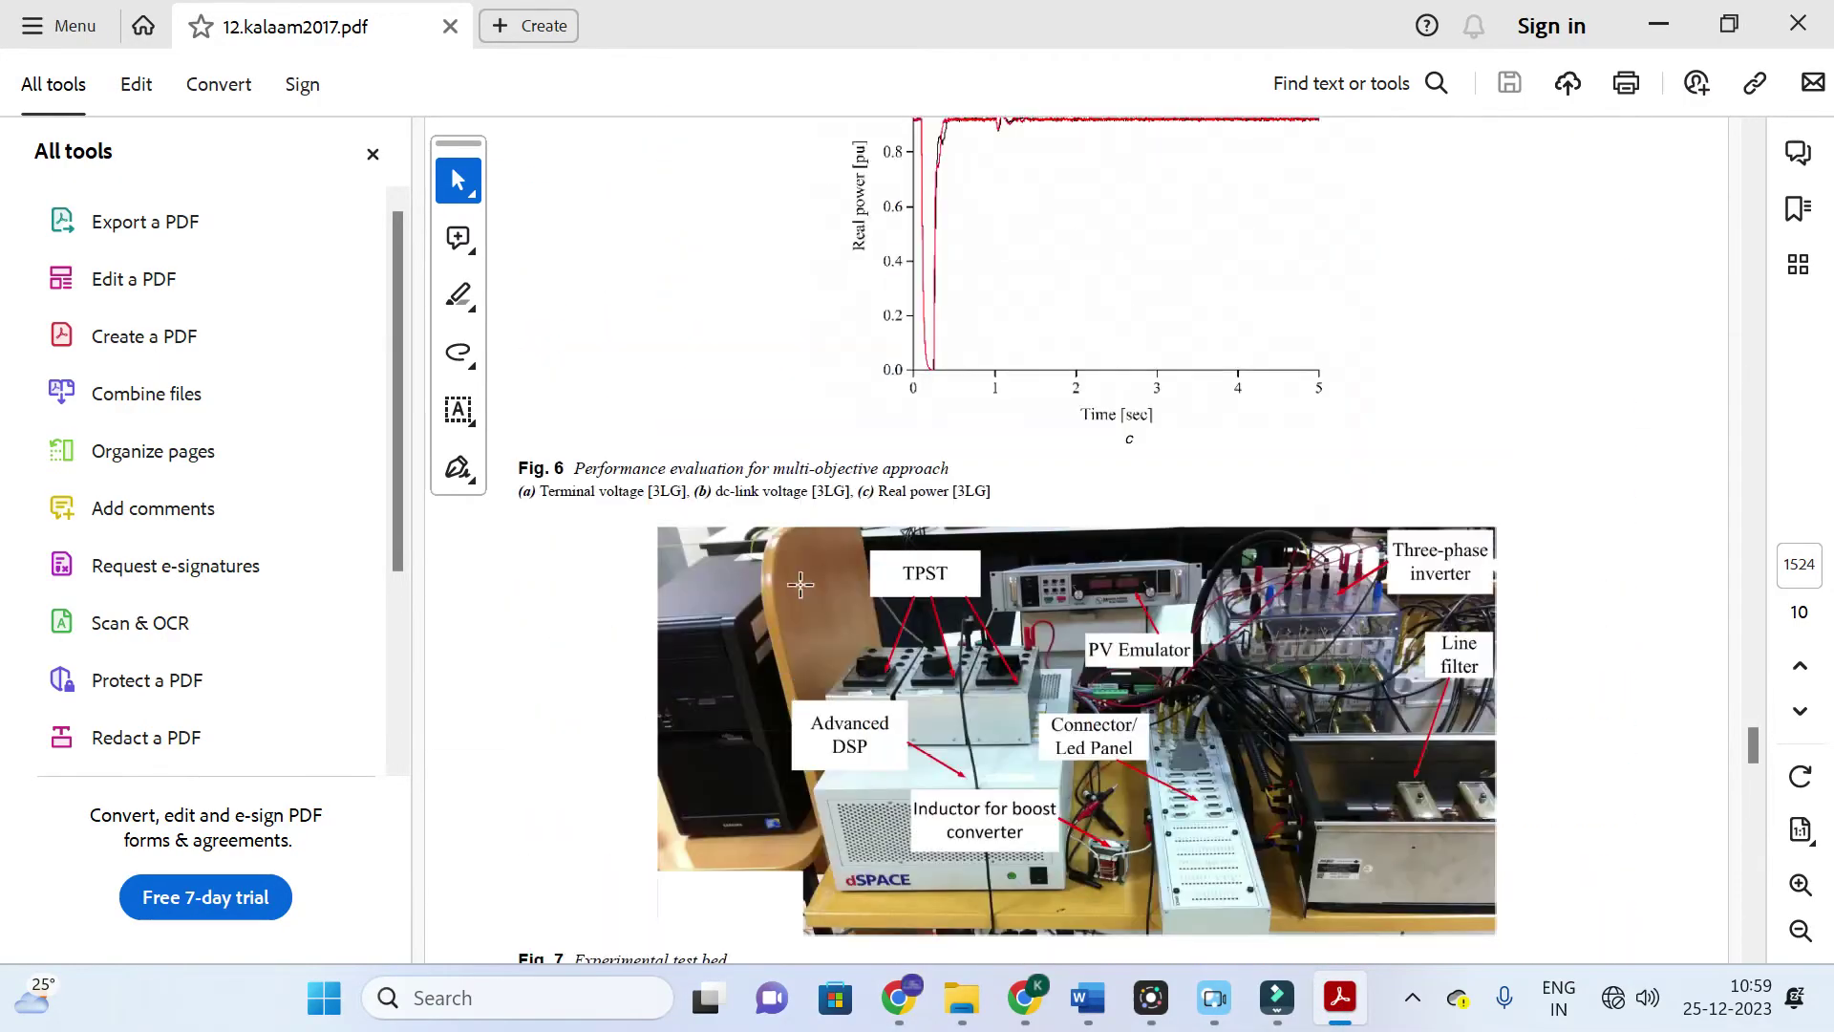
pyautogui.moveTo(1754, 752); pyautogui.dragTo(1754, 214)
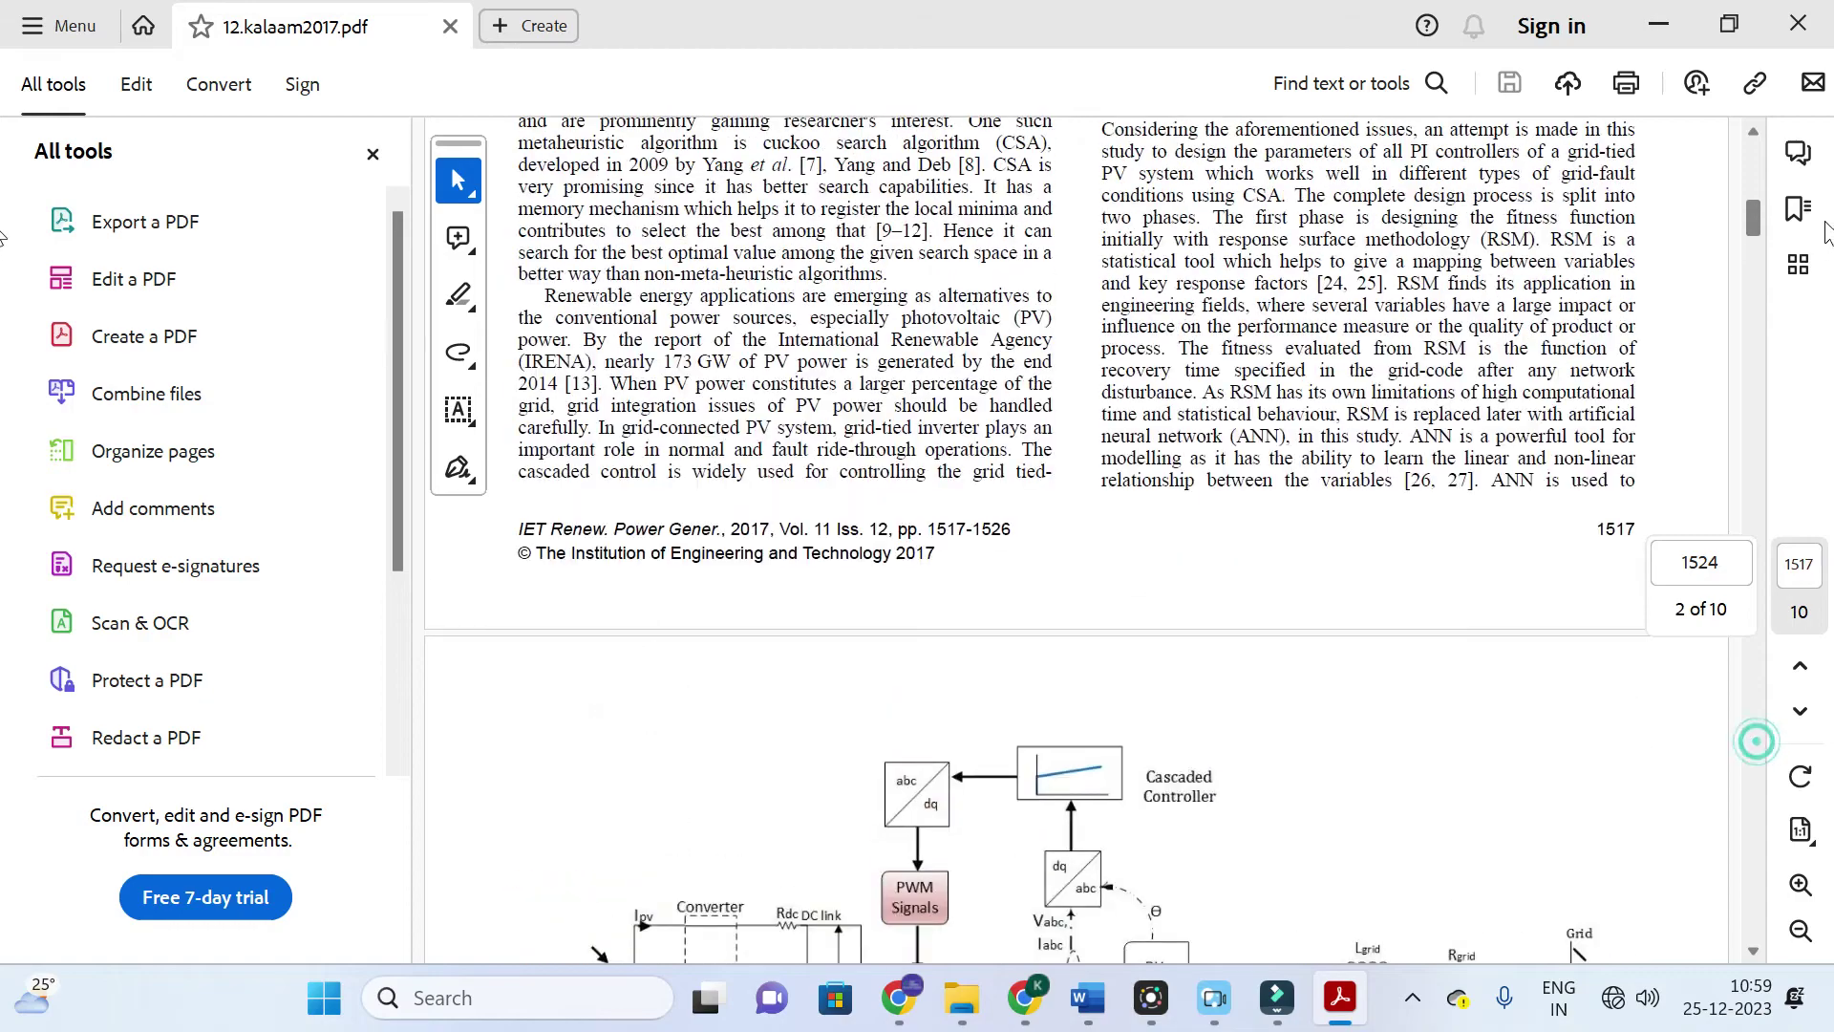
pyautogui.scroll(5, 1097, 356)
pyautogui.scroll(5, 1096, 355)
pyautogui.scroll(-4, 1070, 415)
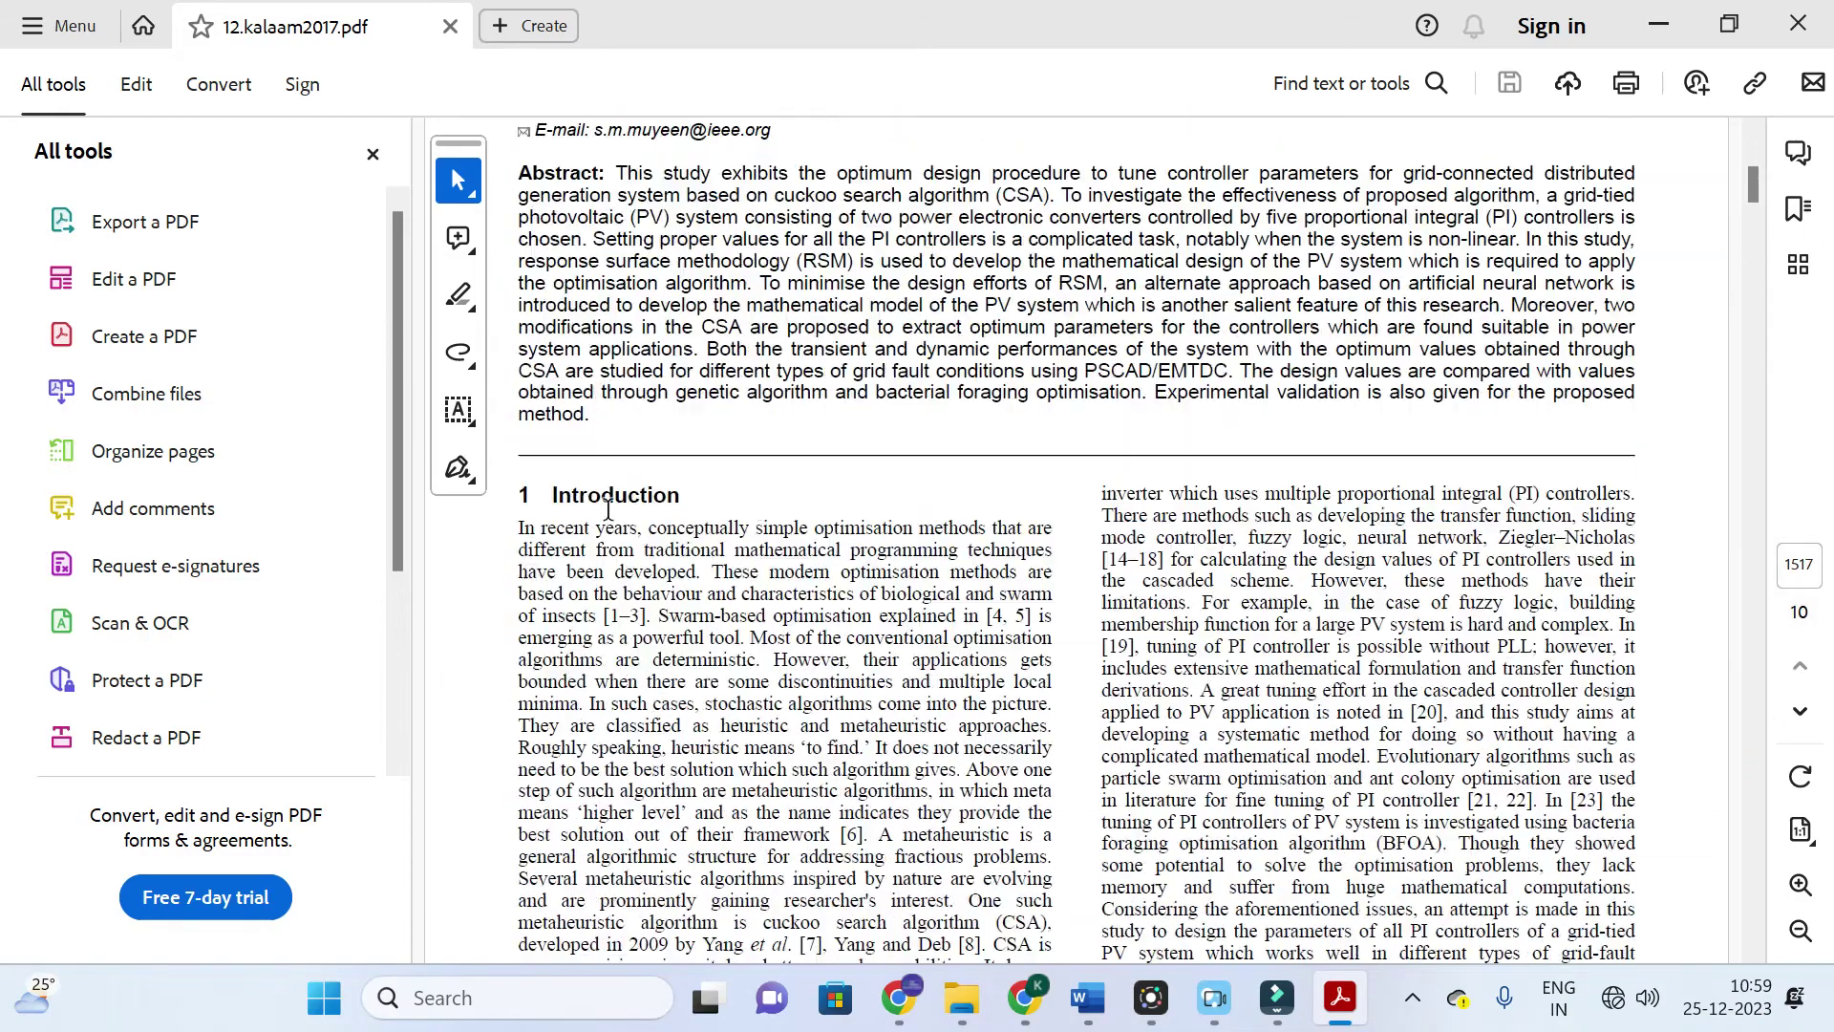
pyautogui.moveTo(514, 533)
pyautogui.mouseDown()
pyautogui.moveTo(1623, 955)
pyautogui.moveTo(1604, 588)
pyautogui.moveTo(1654, 609)
pyautogui.mouseUp()
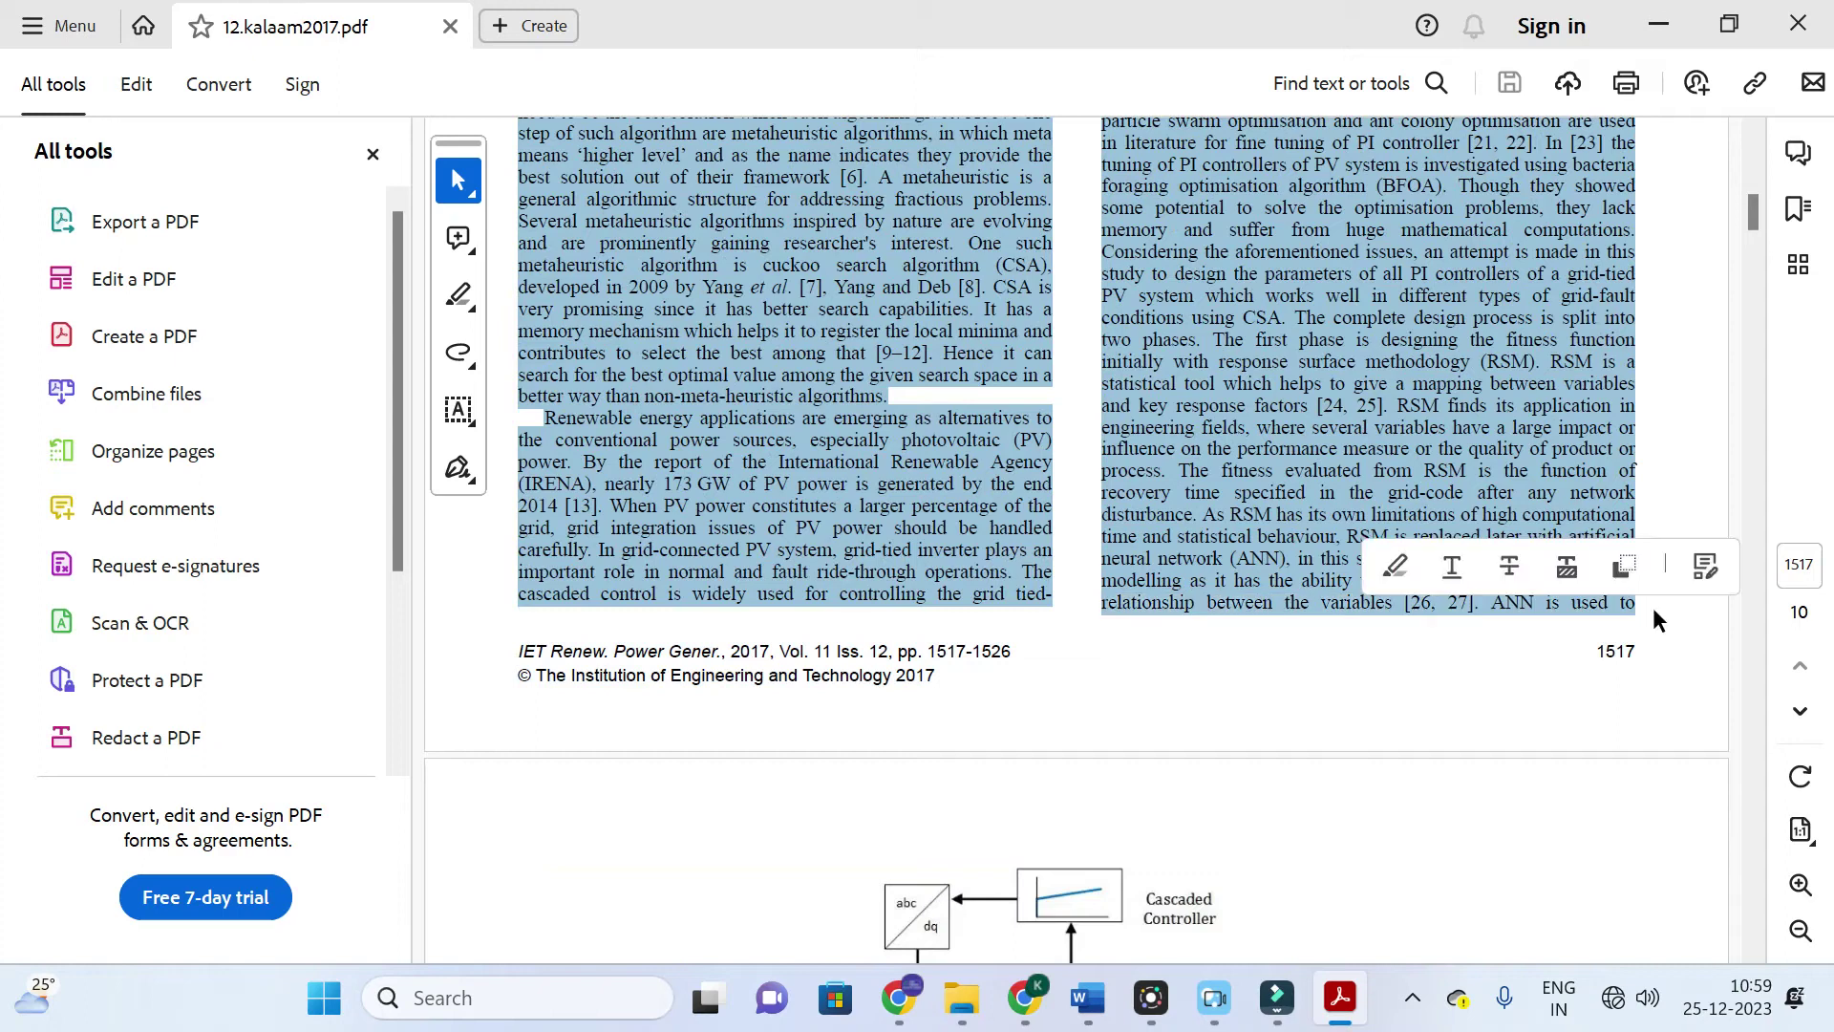
pyautogui.click(897, 997)
pyautogui.click(696, 526)
pyautogui.hotkey('ctrl', 'v')
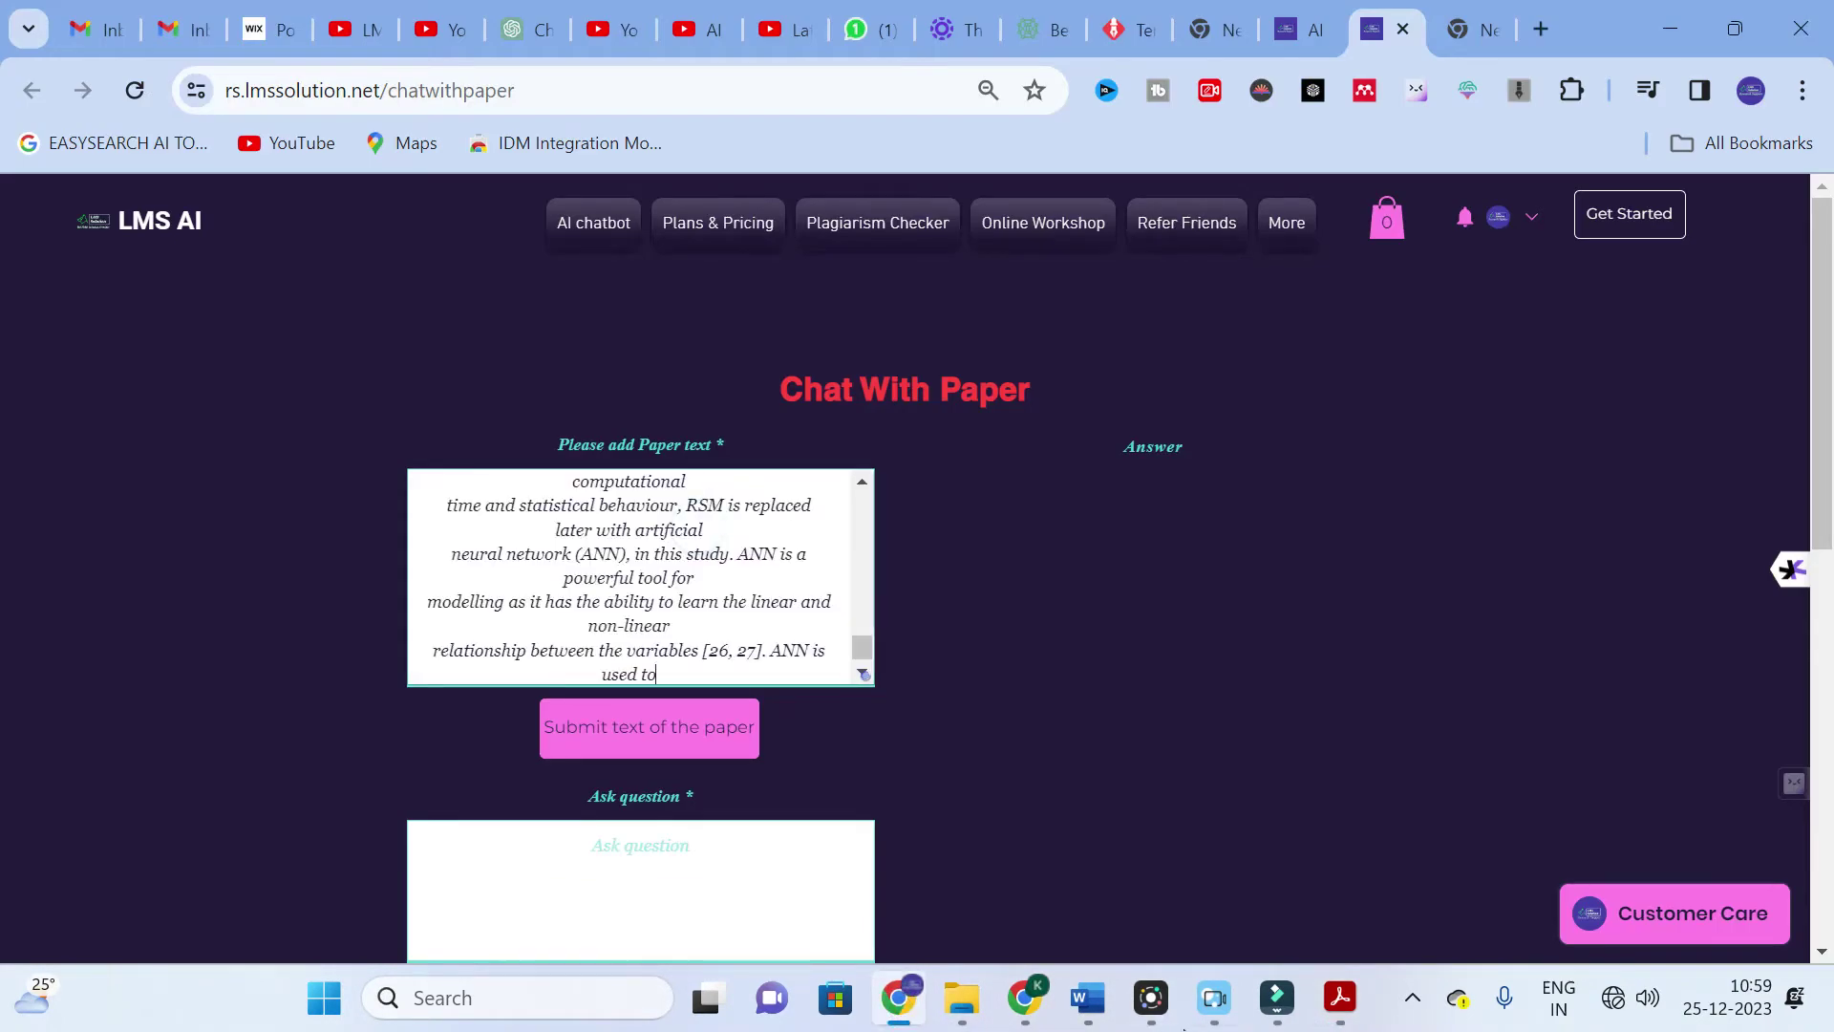
# Append the next passage ending 'validation, in small scale.' and submit the paper text
pyautogui.click(1340, 997)
pyautogui.scroll(-8, 771, 615)
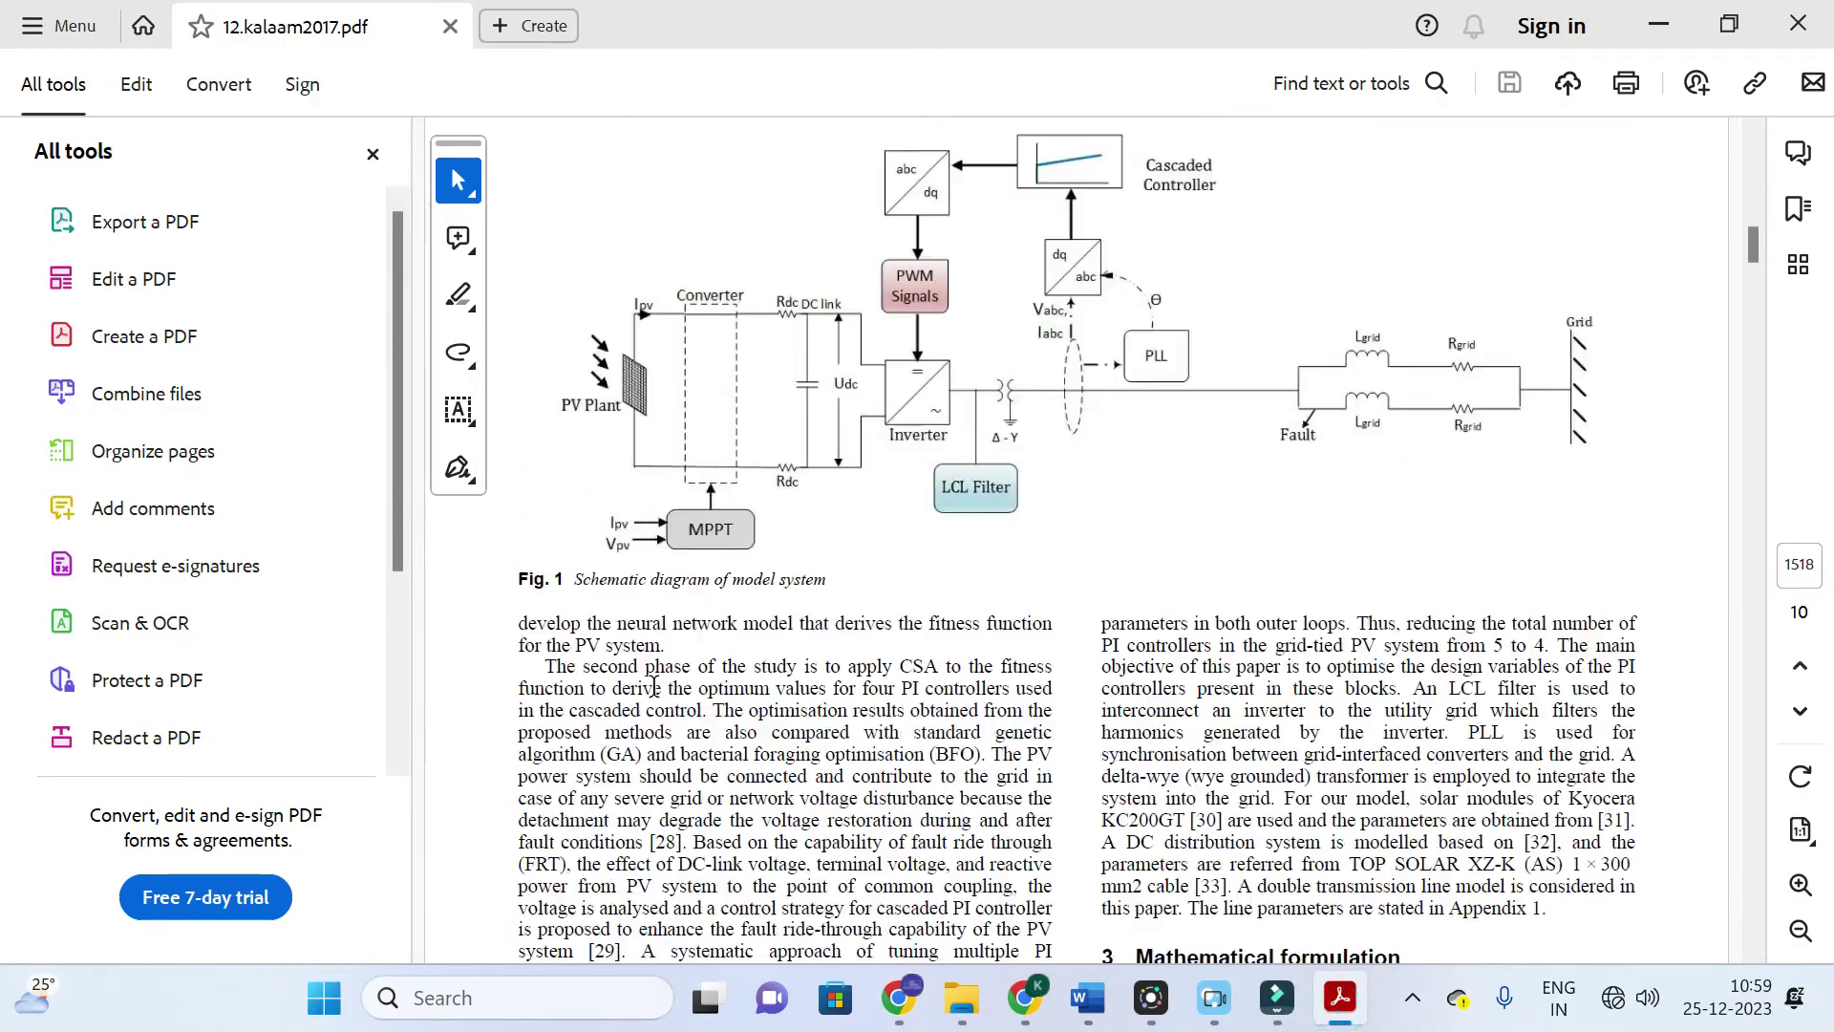
pyautogui.scroll(-3, 653, 686)
pyautogui.moveTo(532, 351); pyautogui.dragTo(719, 355)
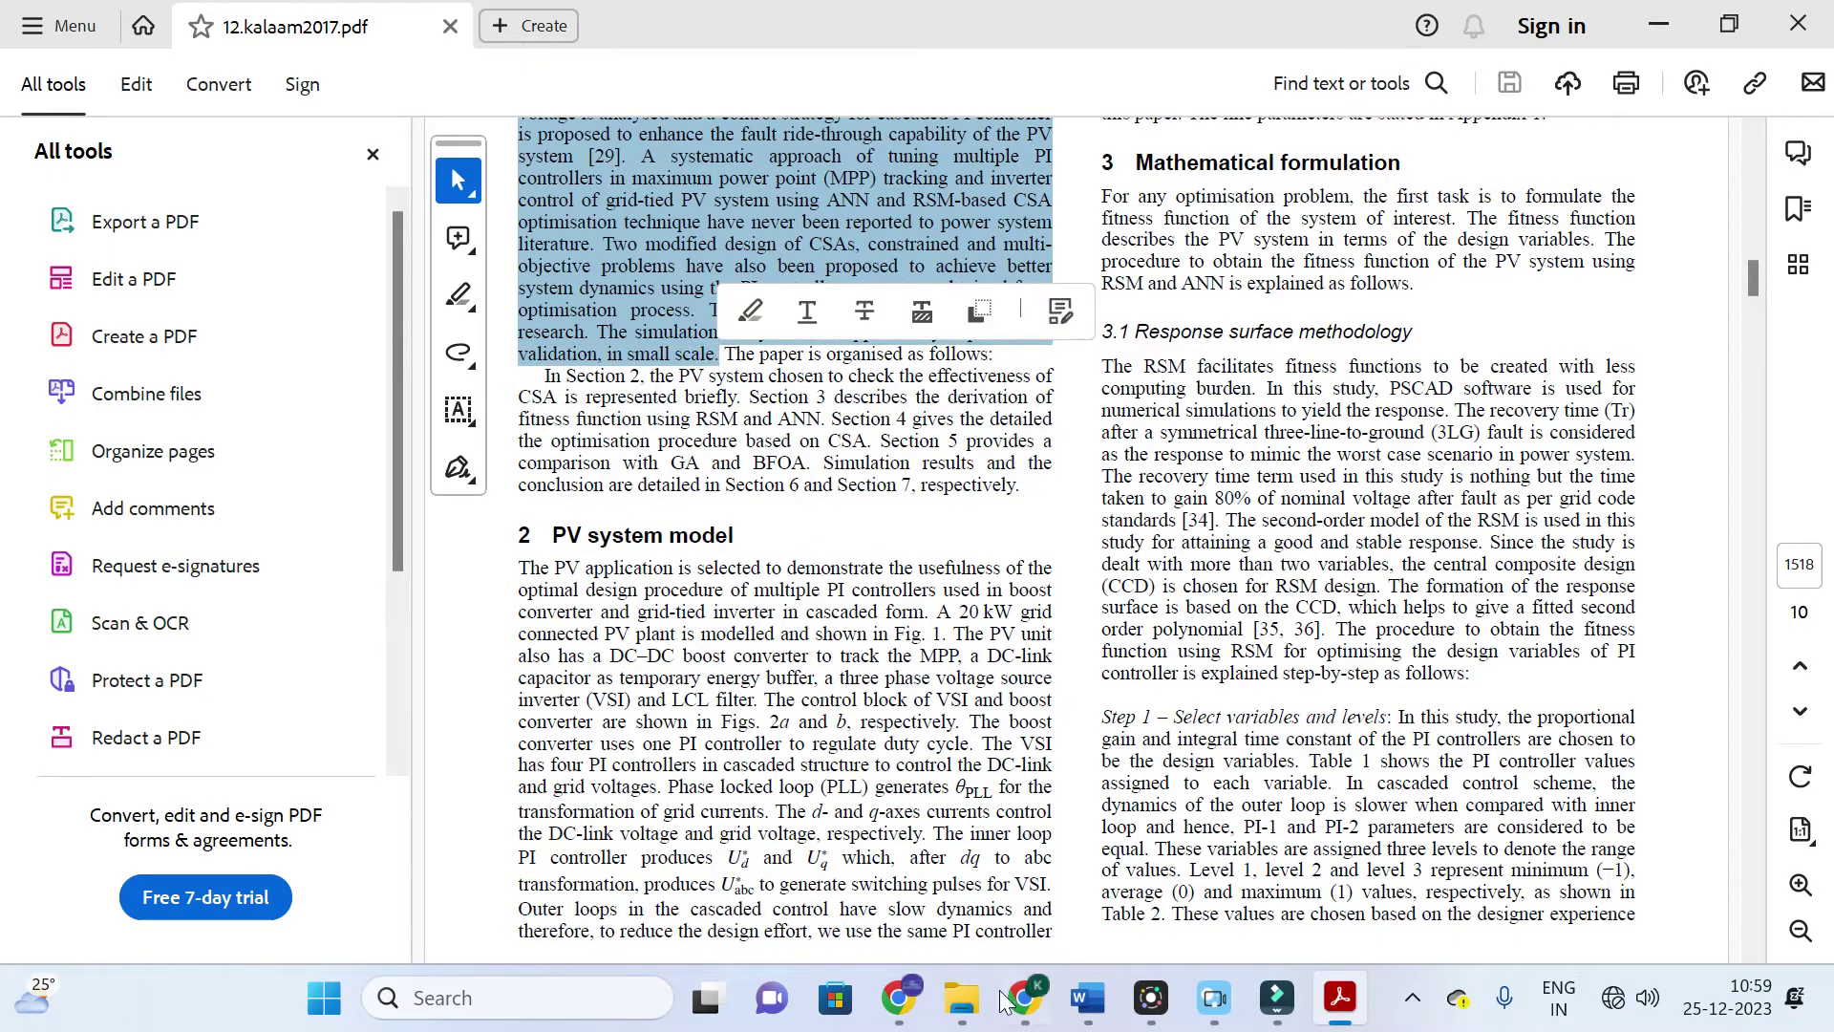
pyautogui.click(898, 997)
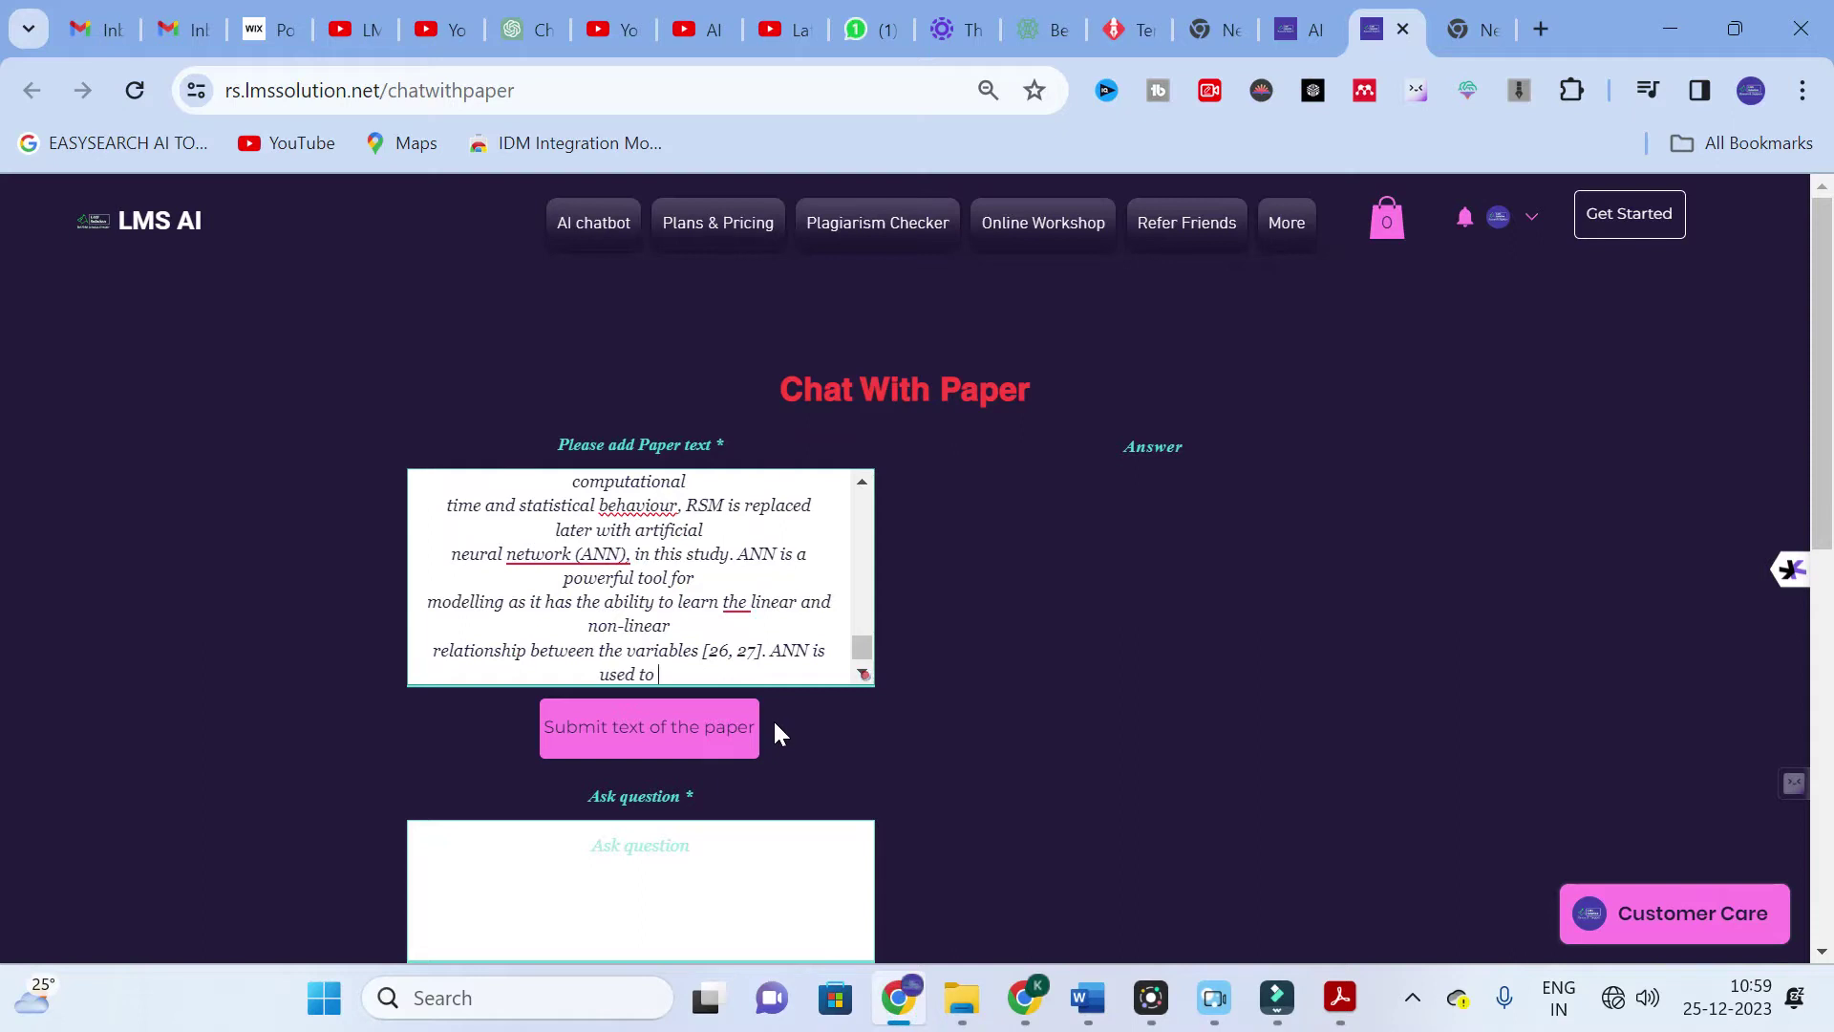
pyautogui.hotkey('ctrl', 'v')
pyautogui.click(641, 749)
pyautogui.click(638, 700)
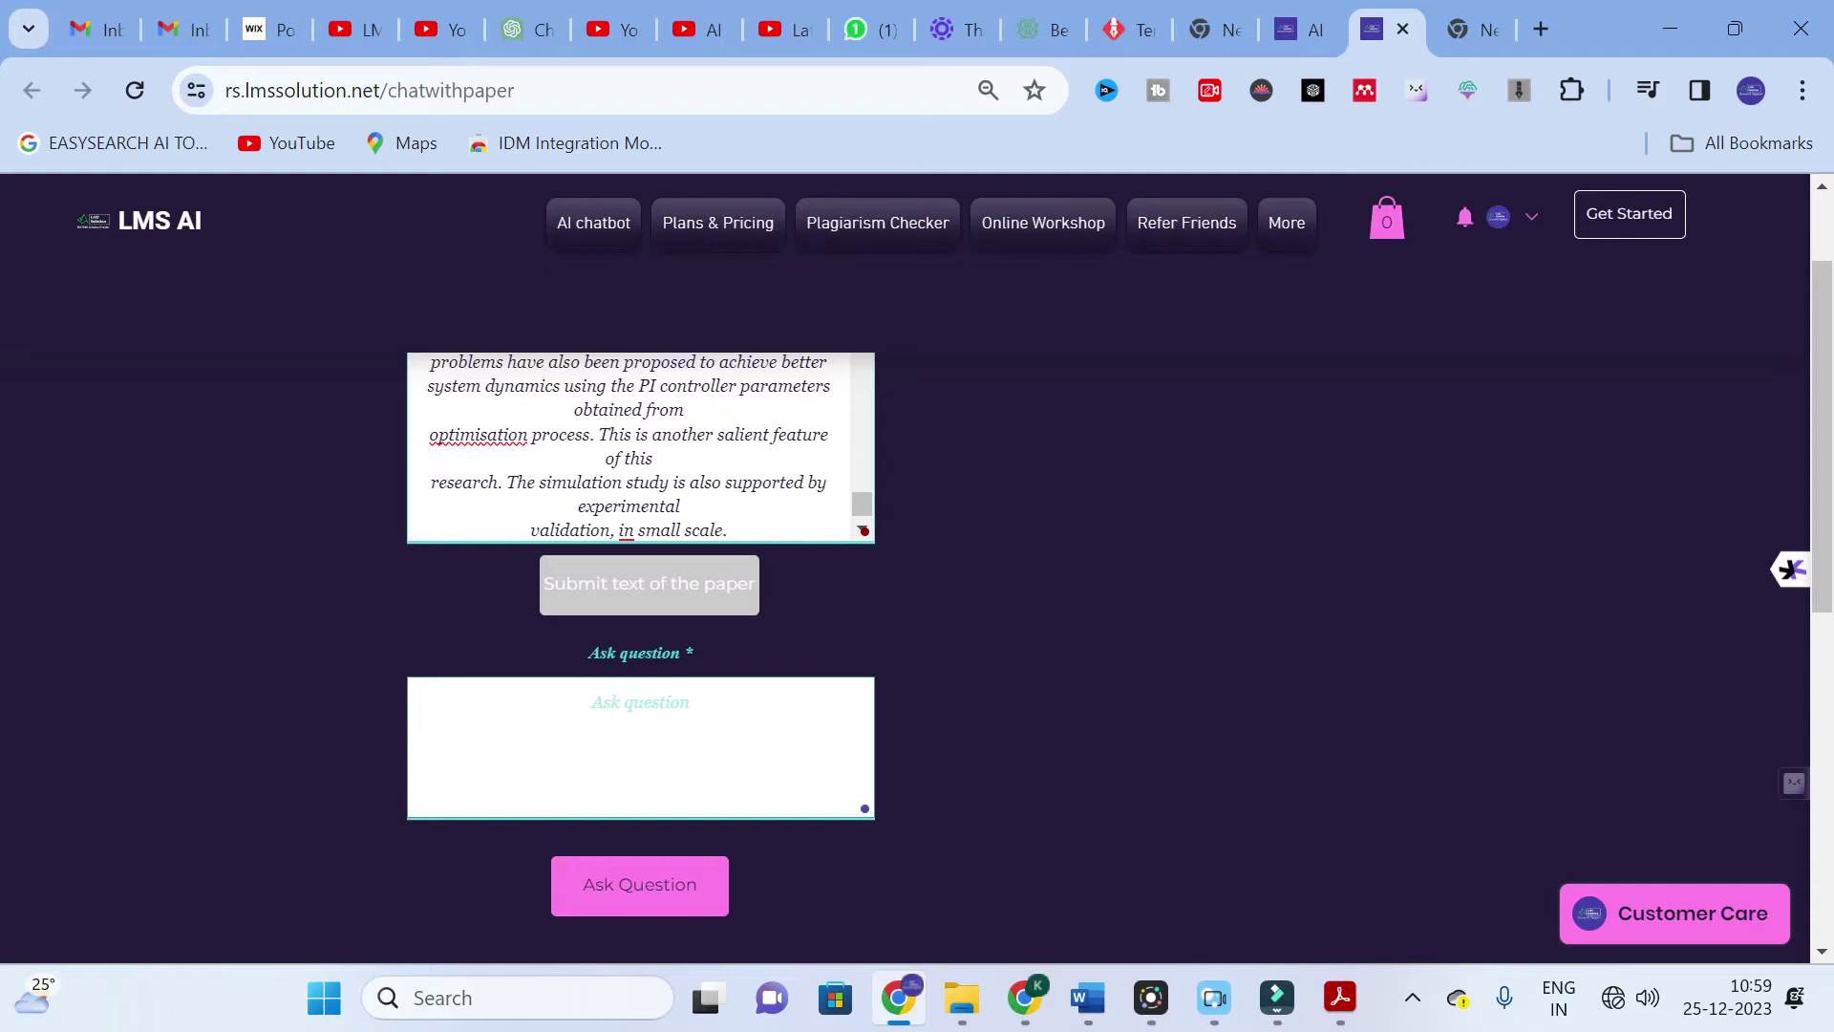
# Type a question asking to formulate a problem statement and research objective for further proceedings
pyautogui.scroll(2, 638, 700)
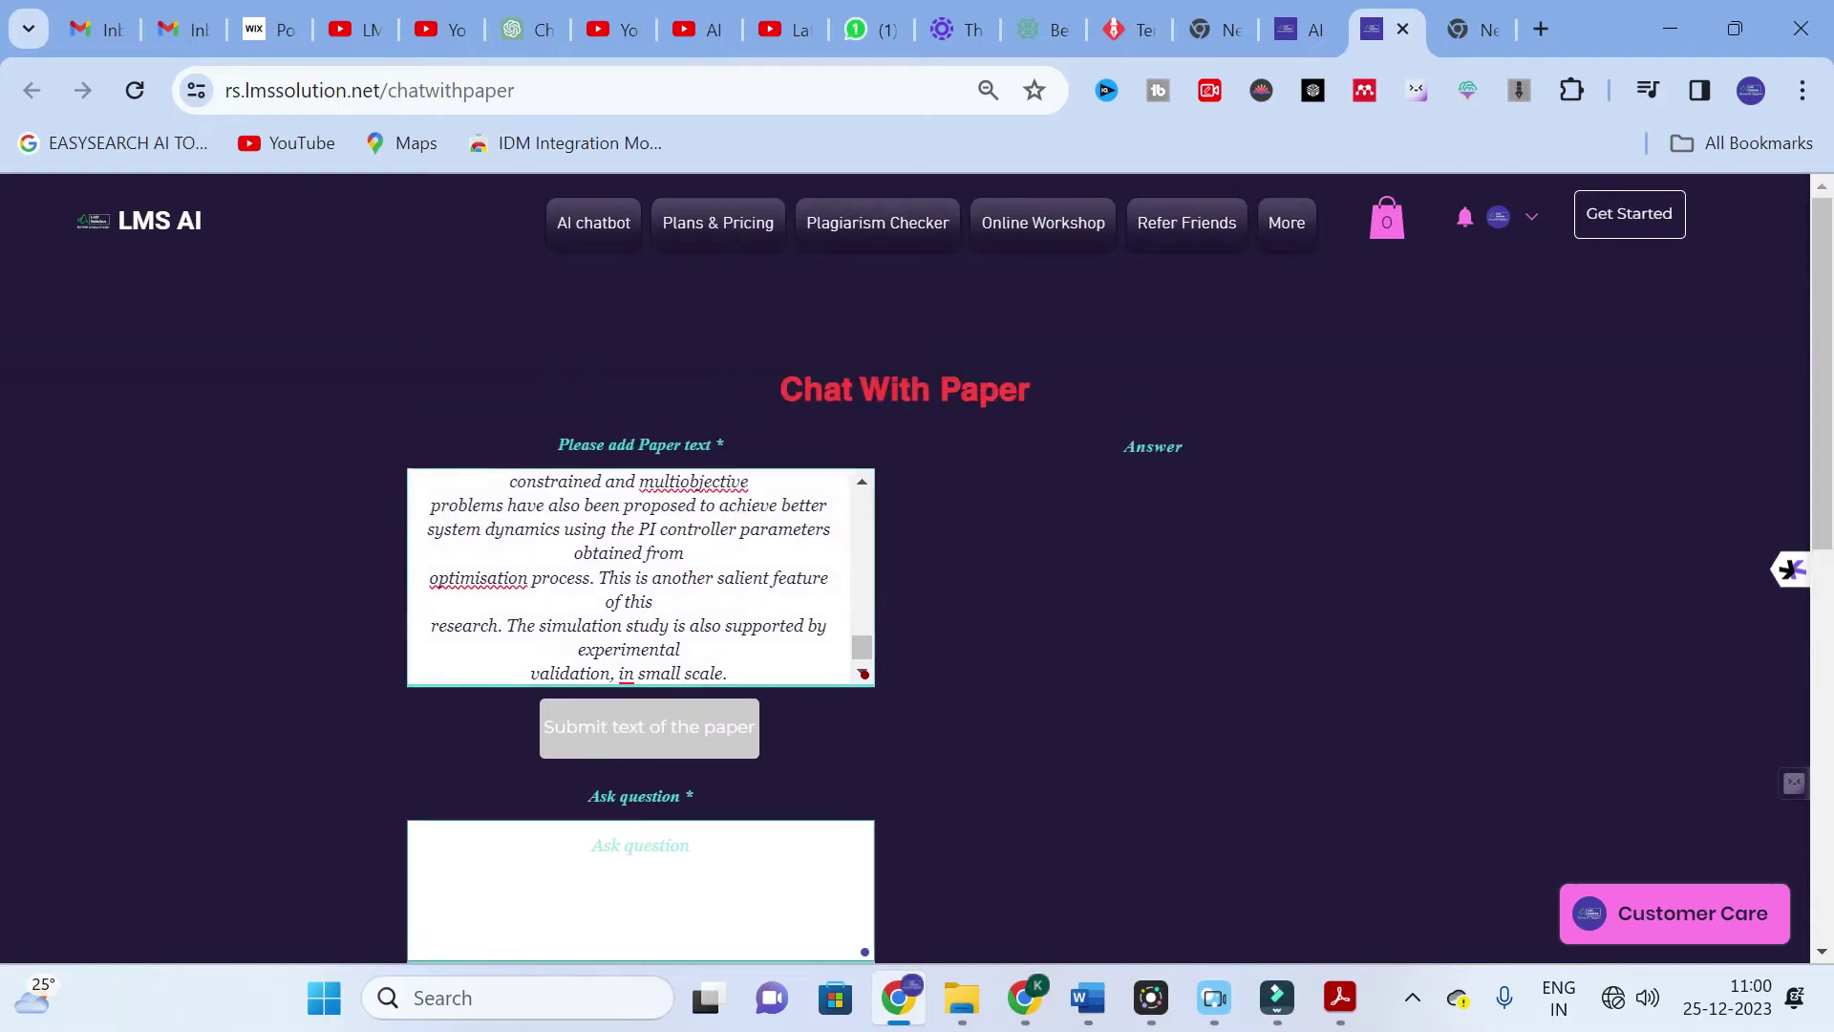
pyautogui.click(641, 846)
pyautogui.write('FROM THE ABOVE LITERATURE REVIE')
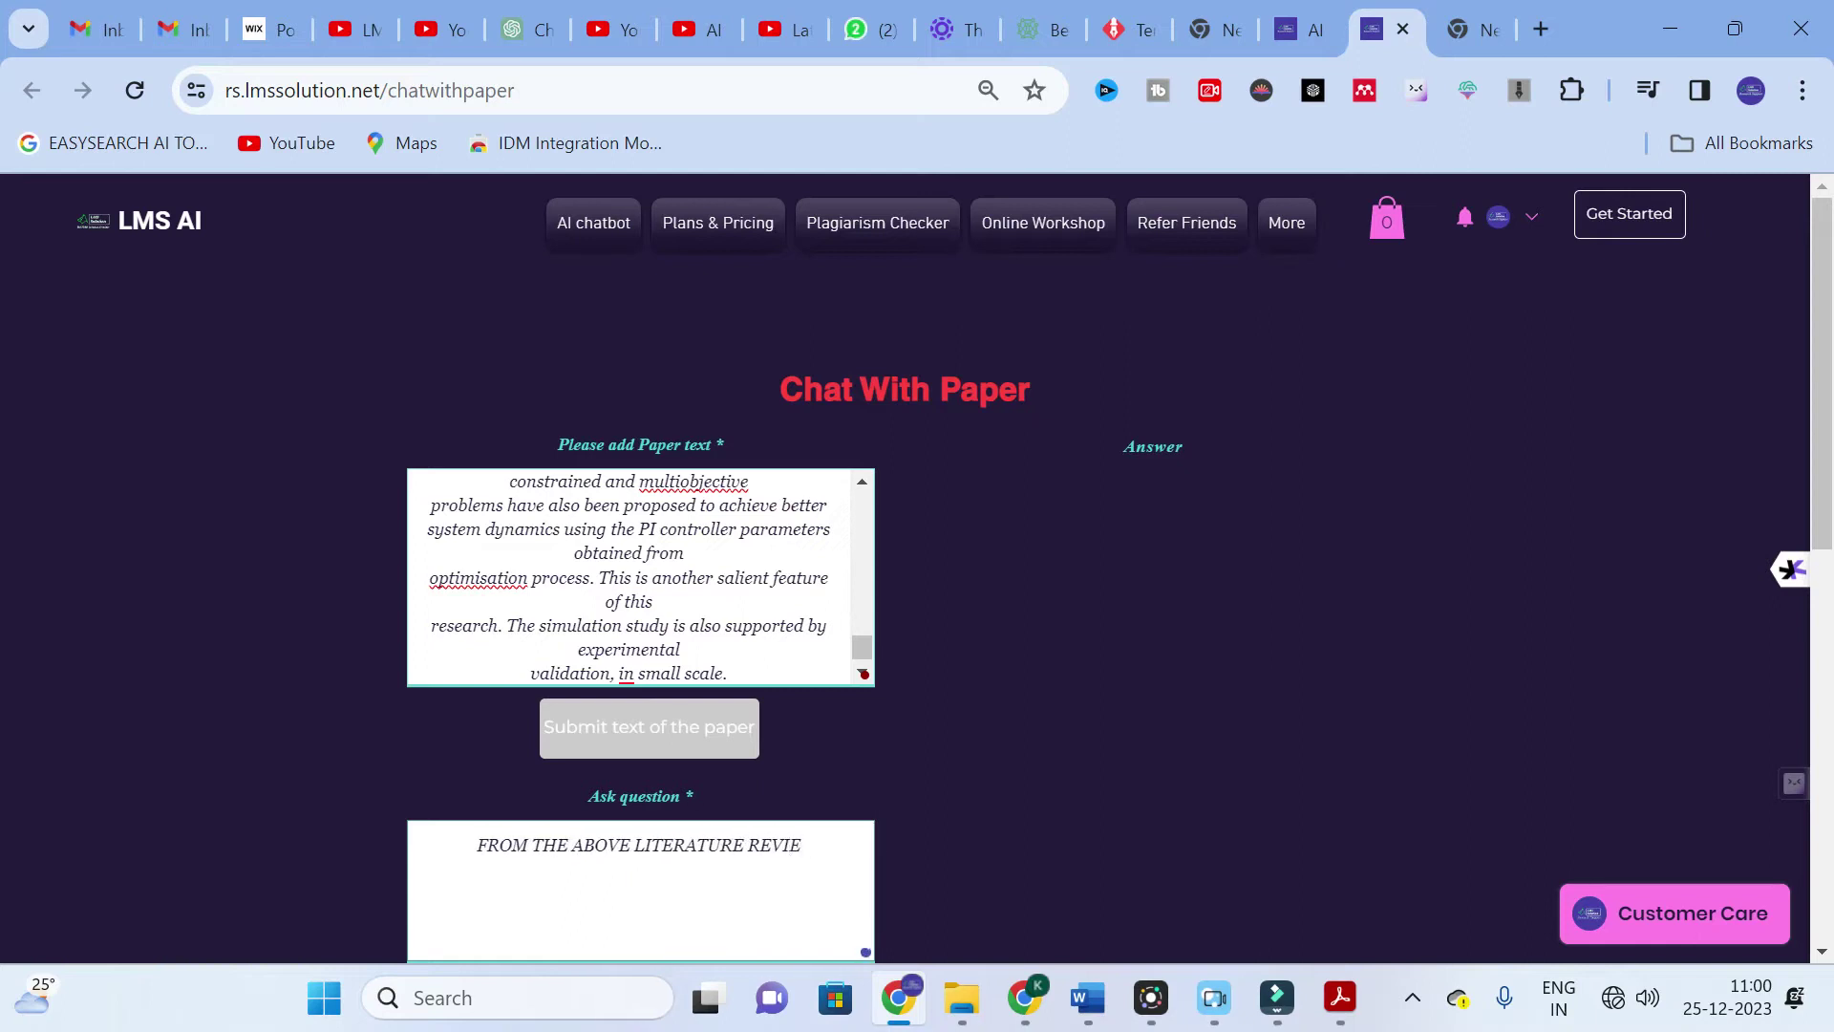
pyautogui.write(' FORM')
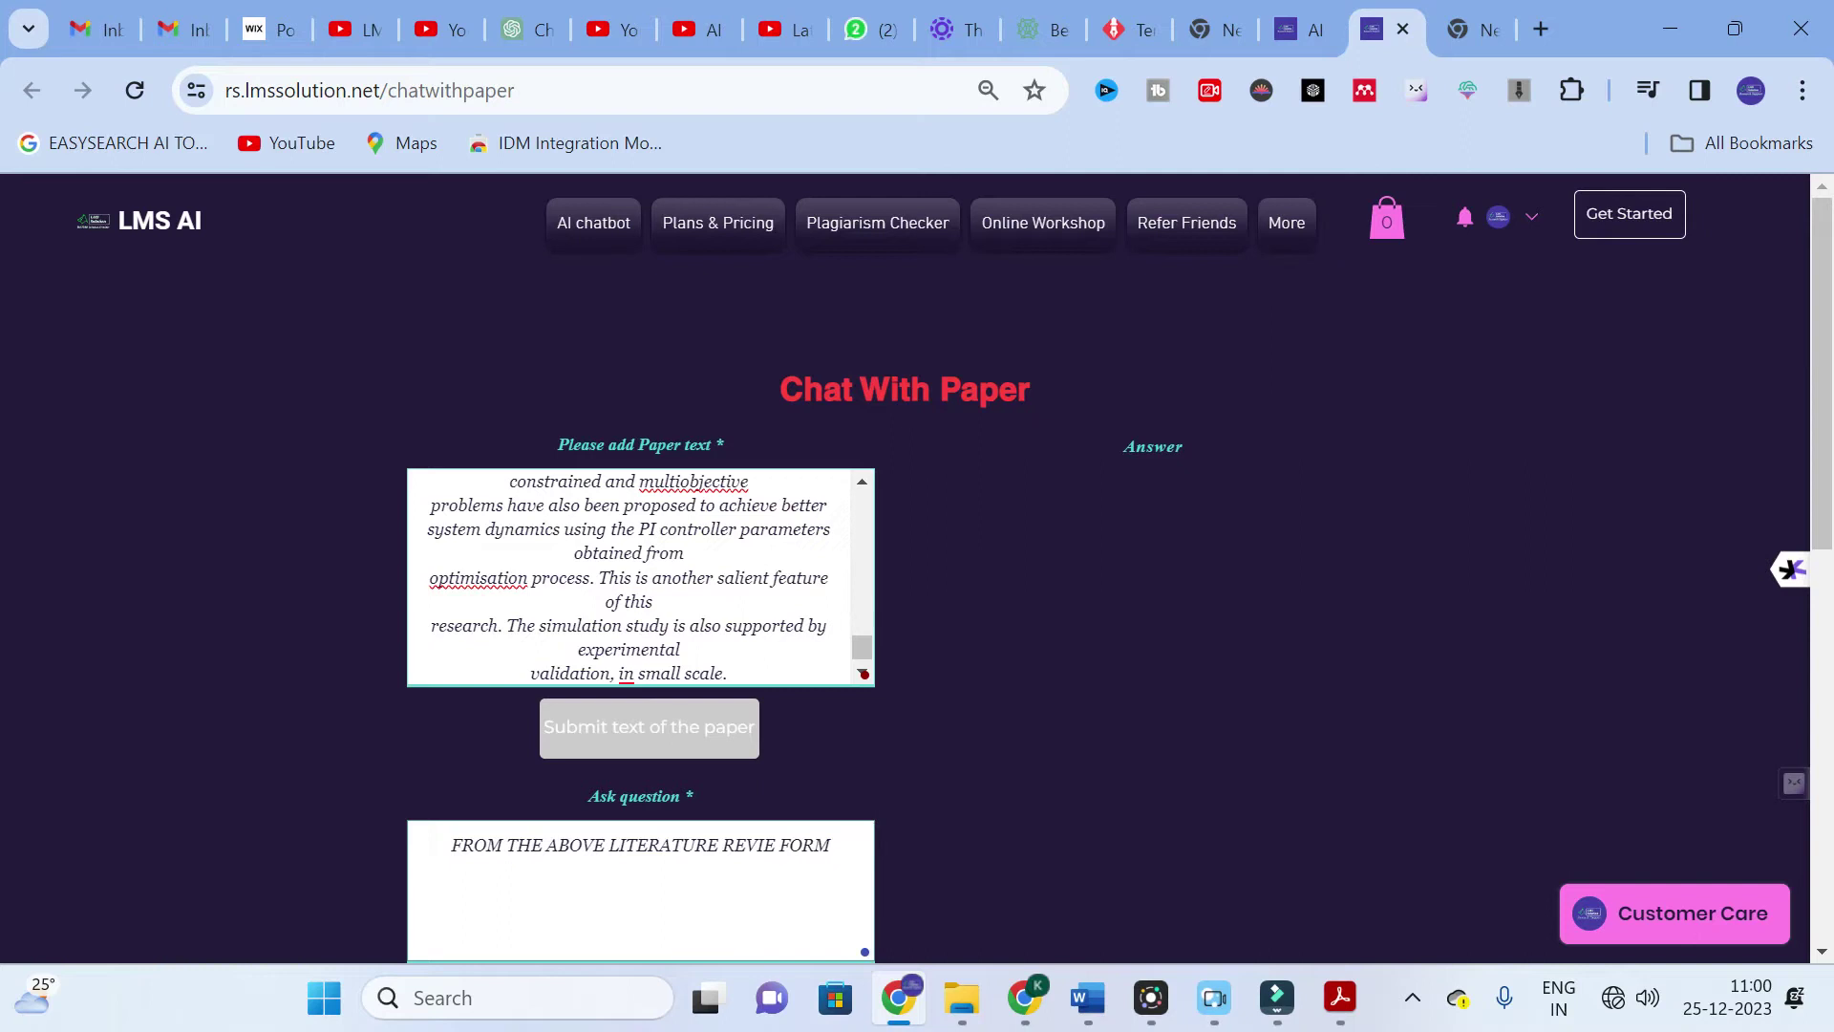
pyautogui.write('ULAE')
pyautogui.press('BackSpace')
pyautogui.press('BackSpace')
pyautogui.press('BackSpace')
pyautogui.write('TE ')
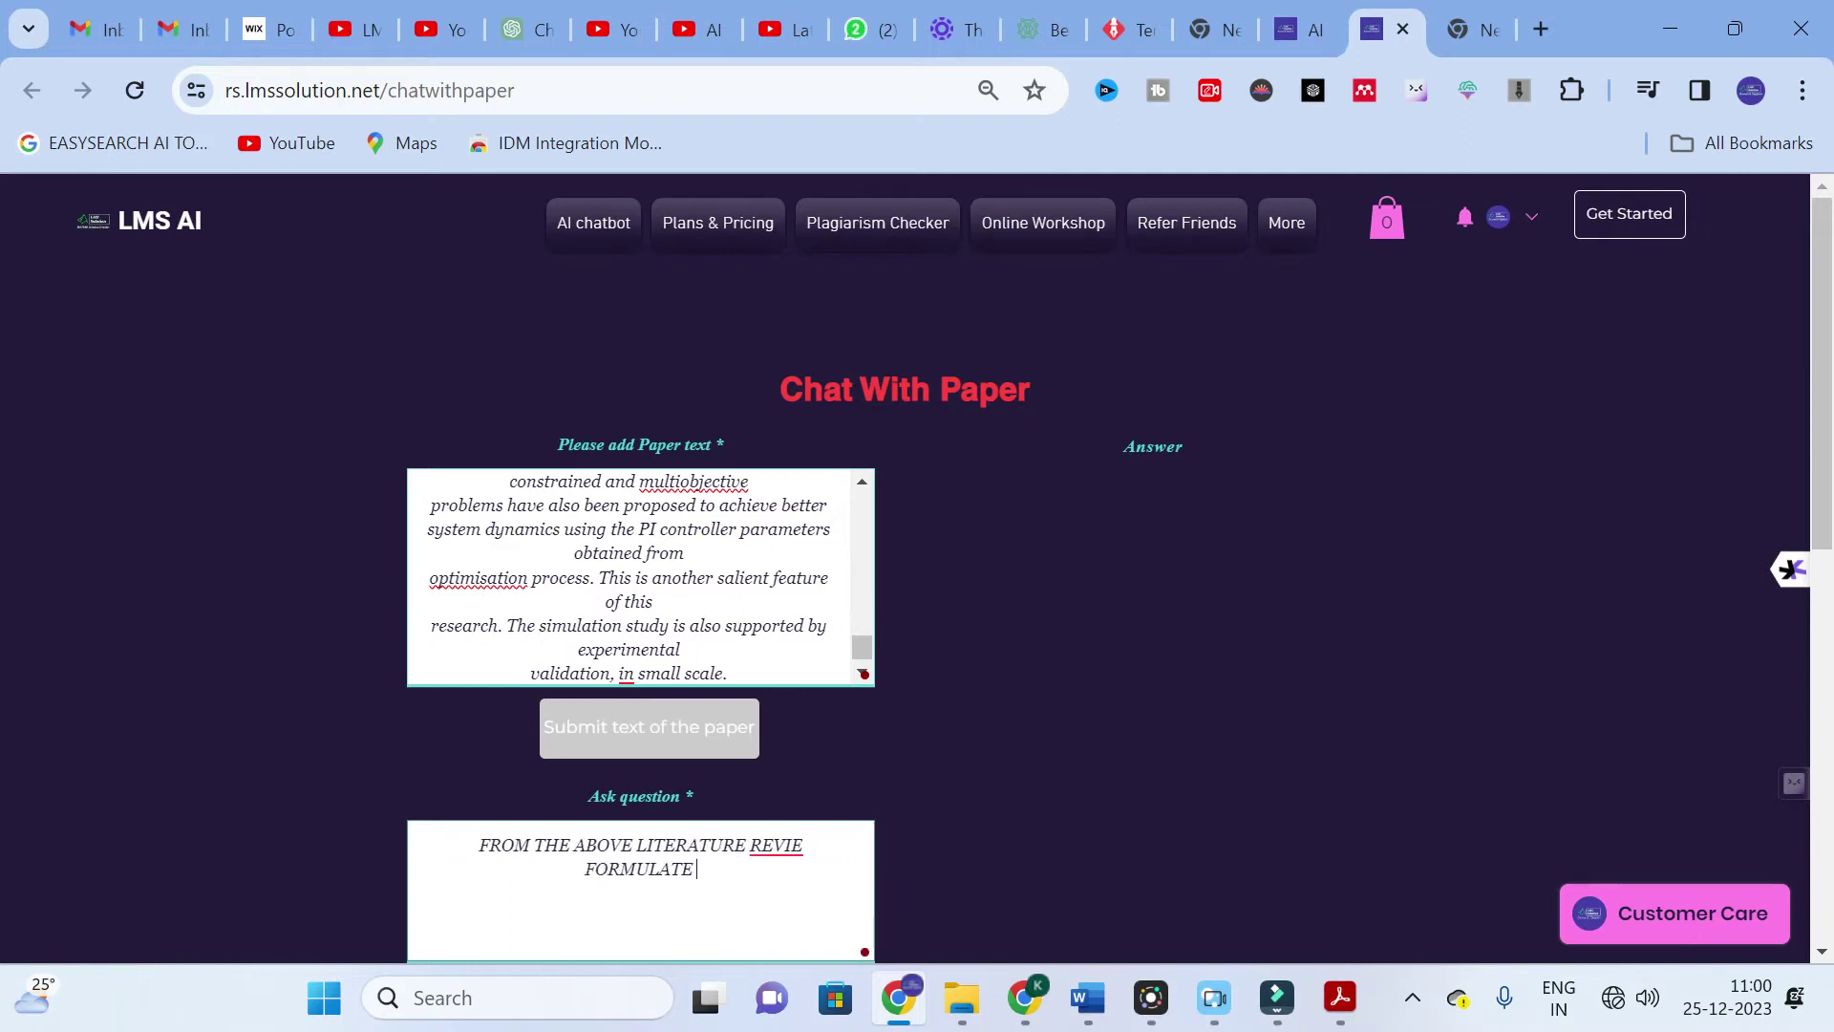
pyautogui.write('APROBLE')
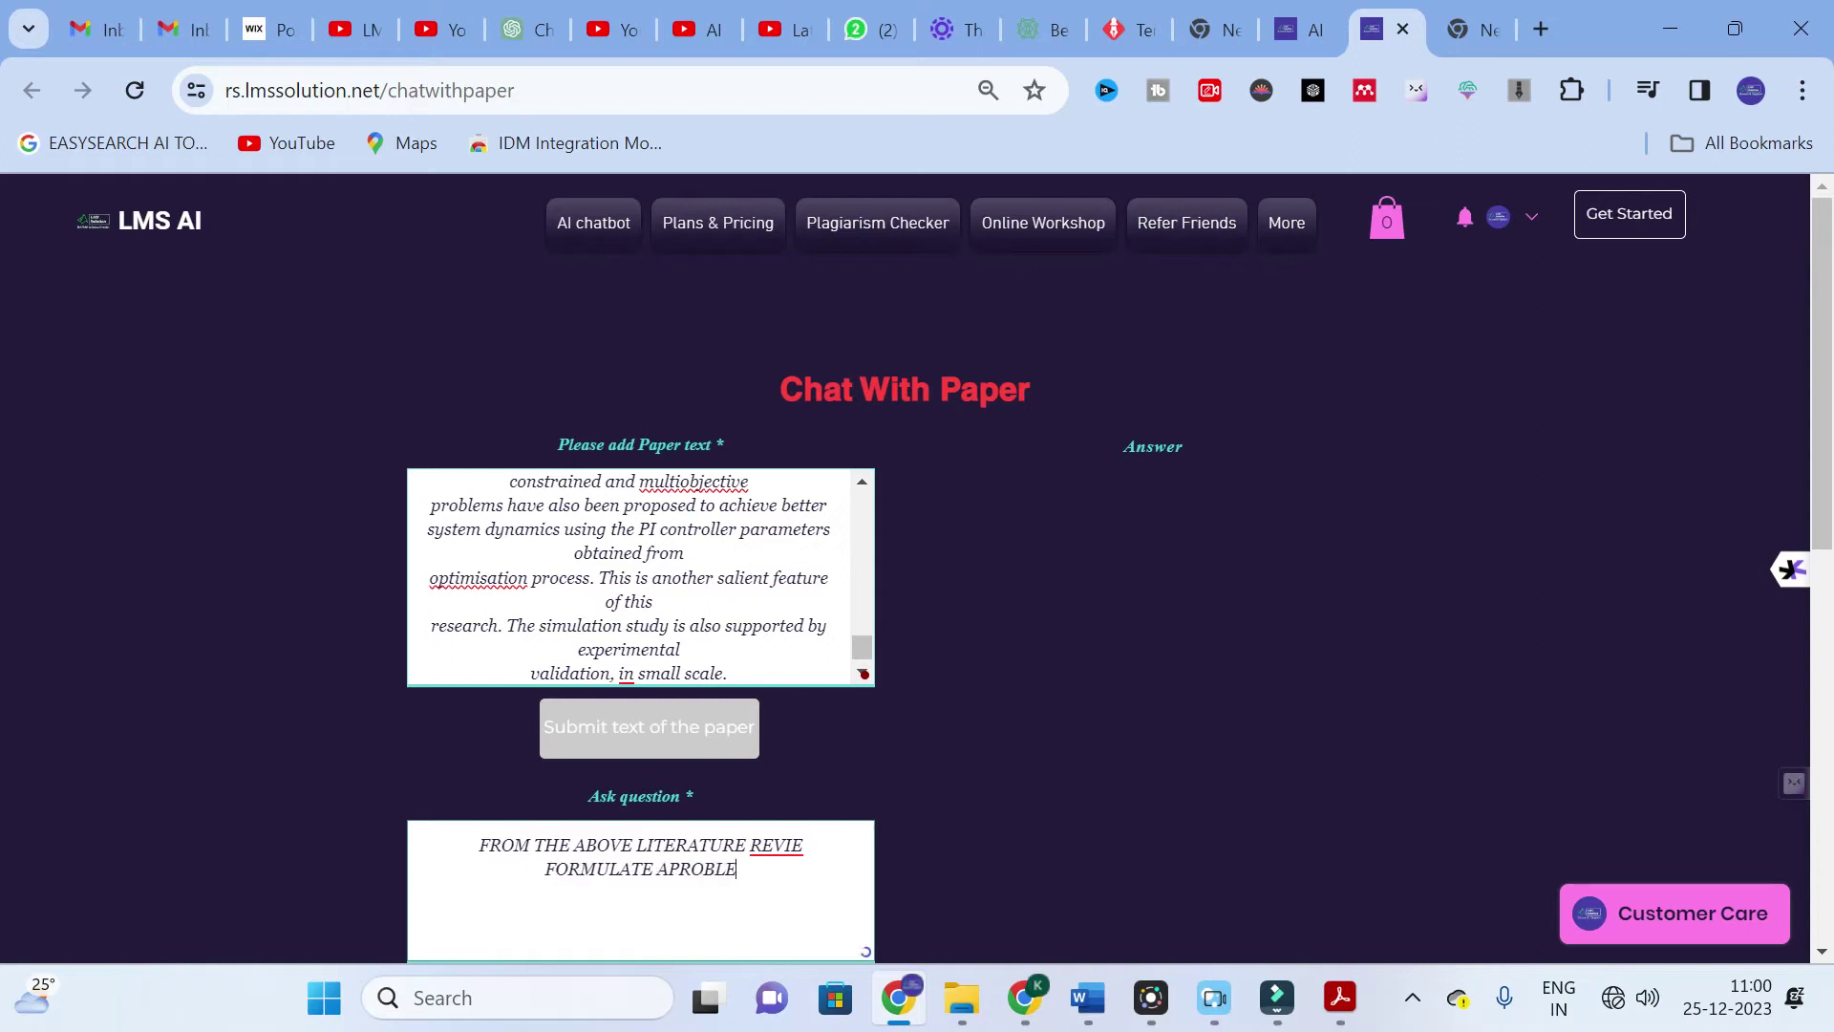
pyautogui.write('M STATEMENT')
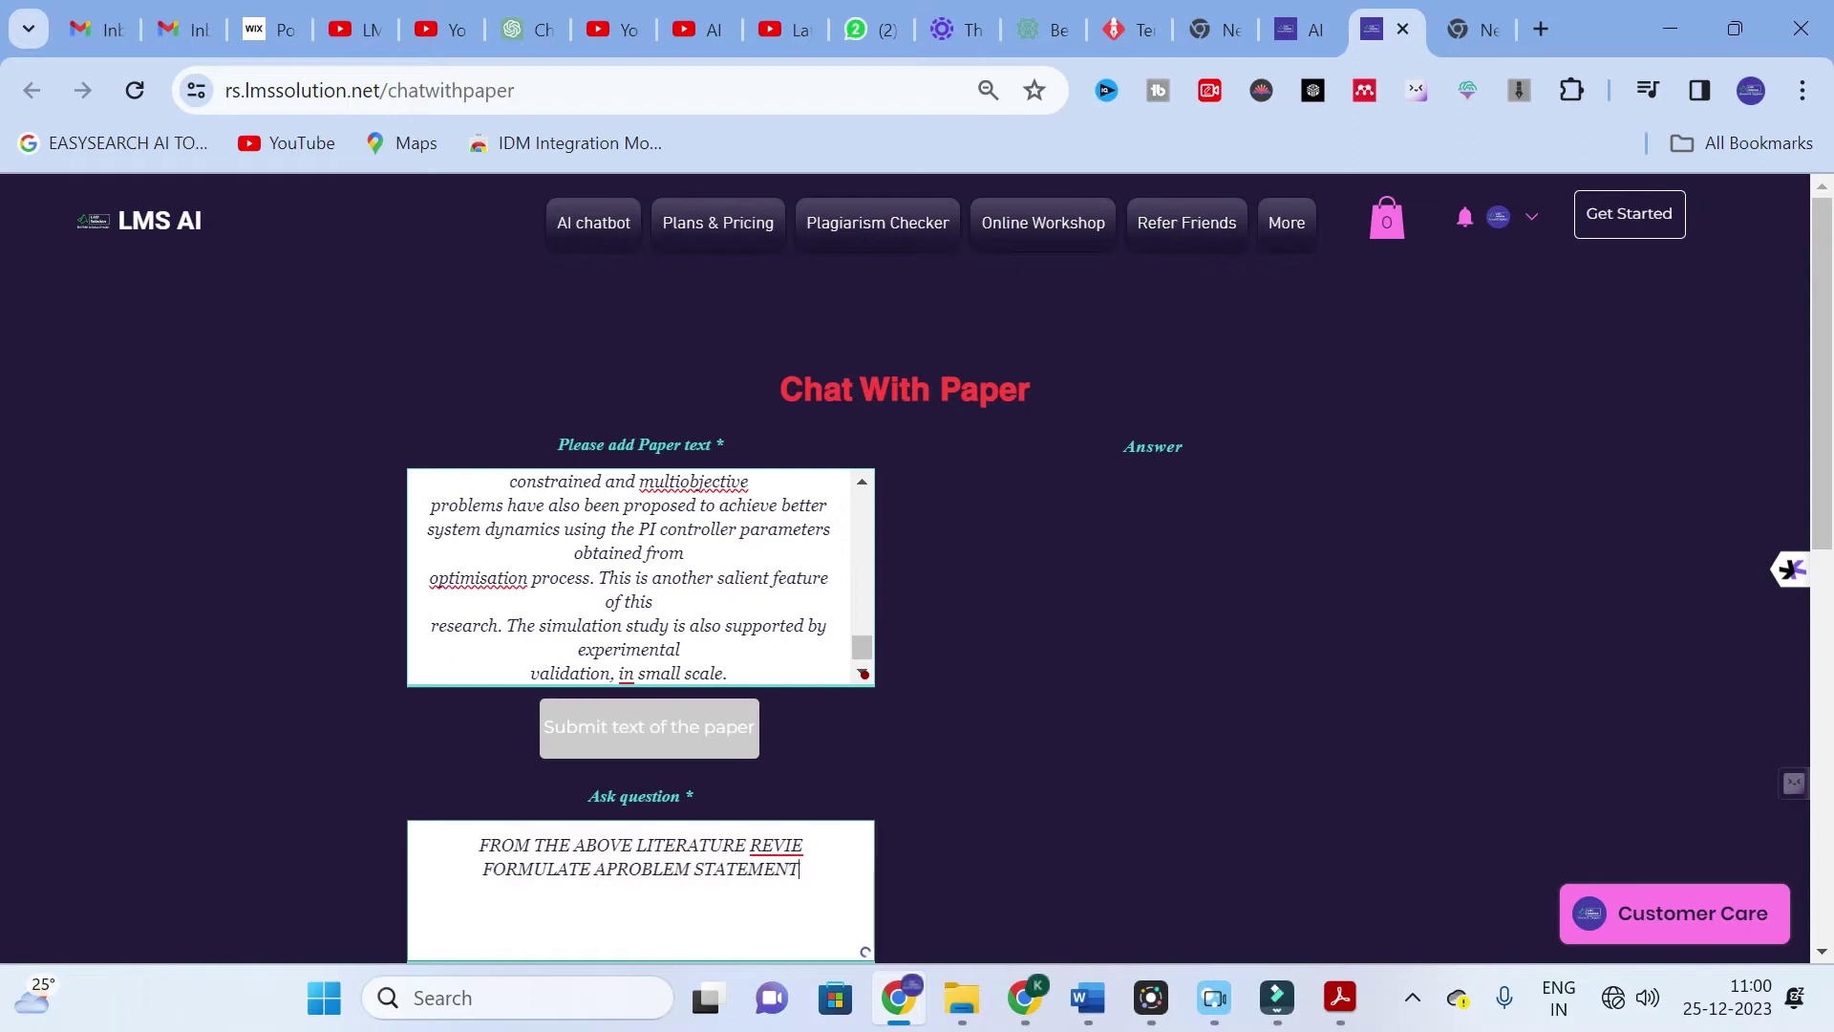
pyautogui.write(' AND RESEAR')
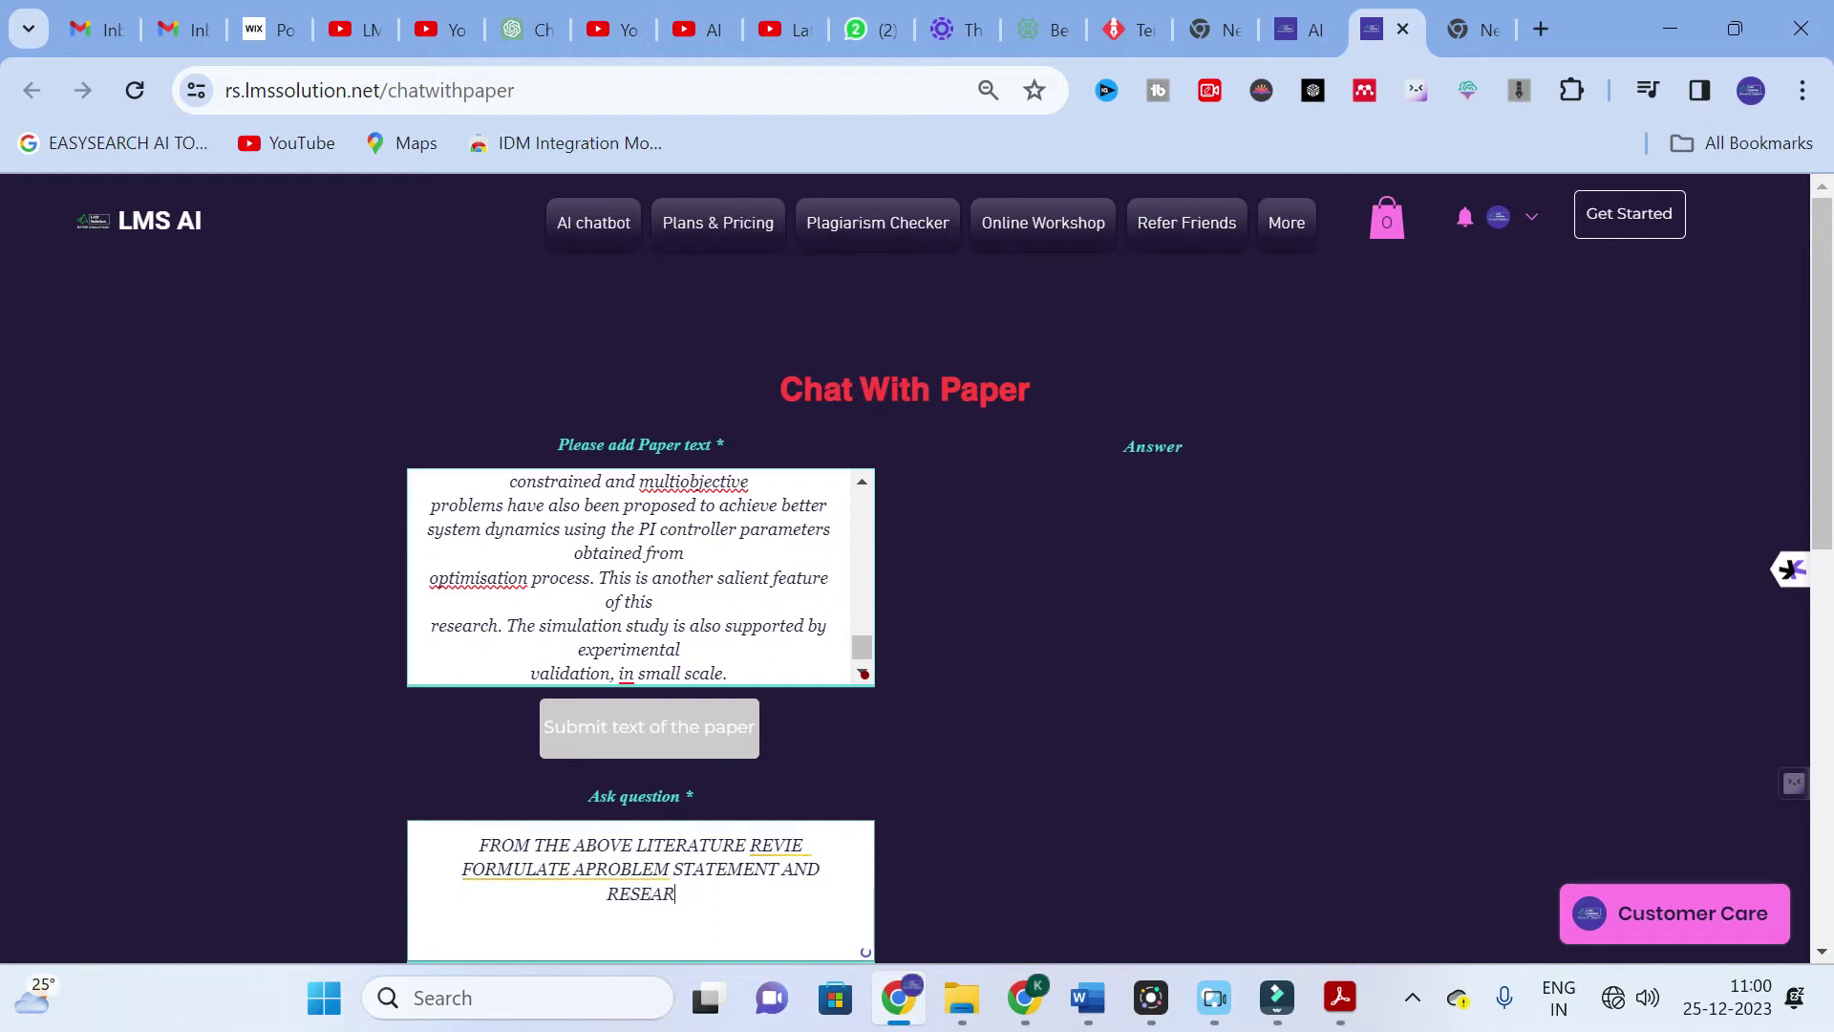
pyautogui.write('COBJECTIVE FOR')
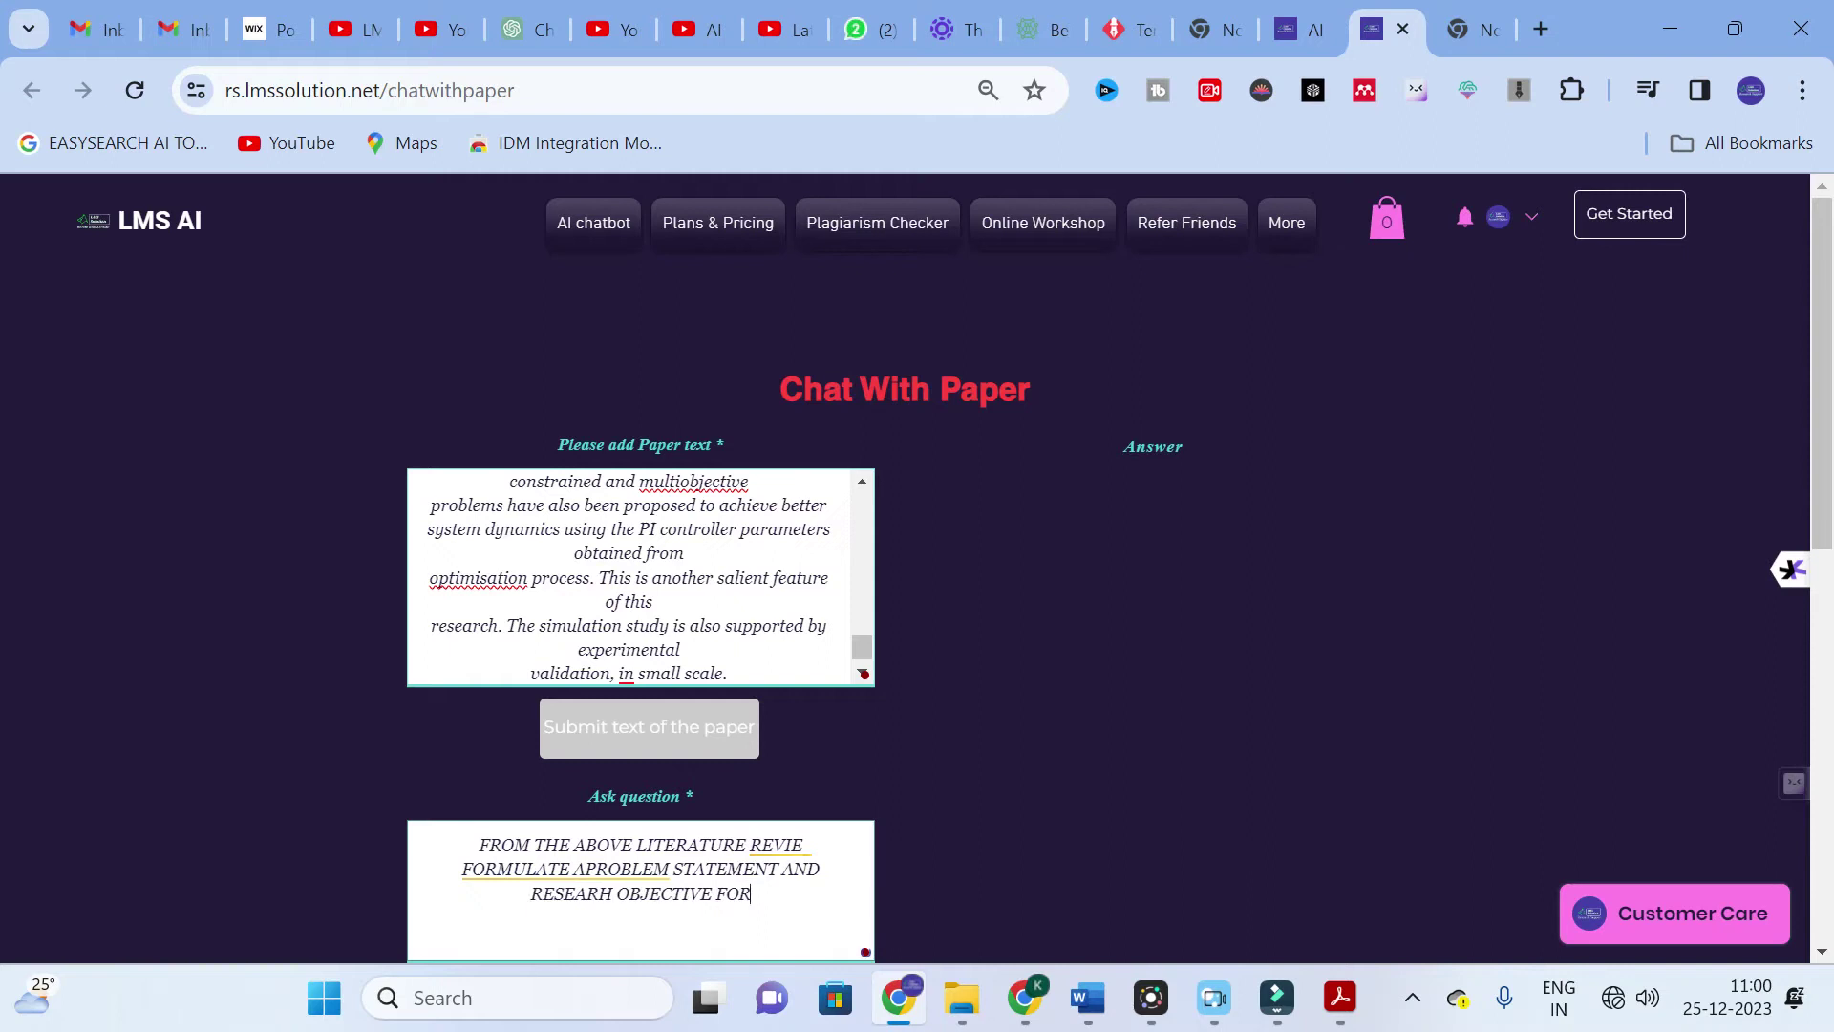
pyautogui.write(' FURTHER ')
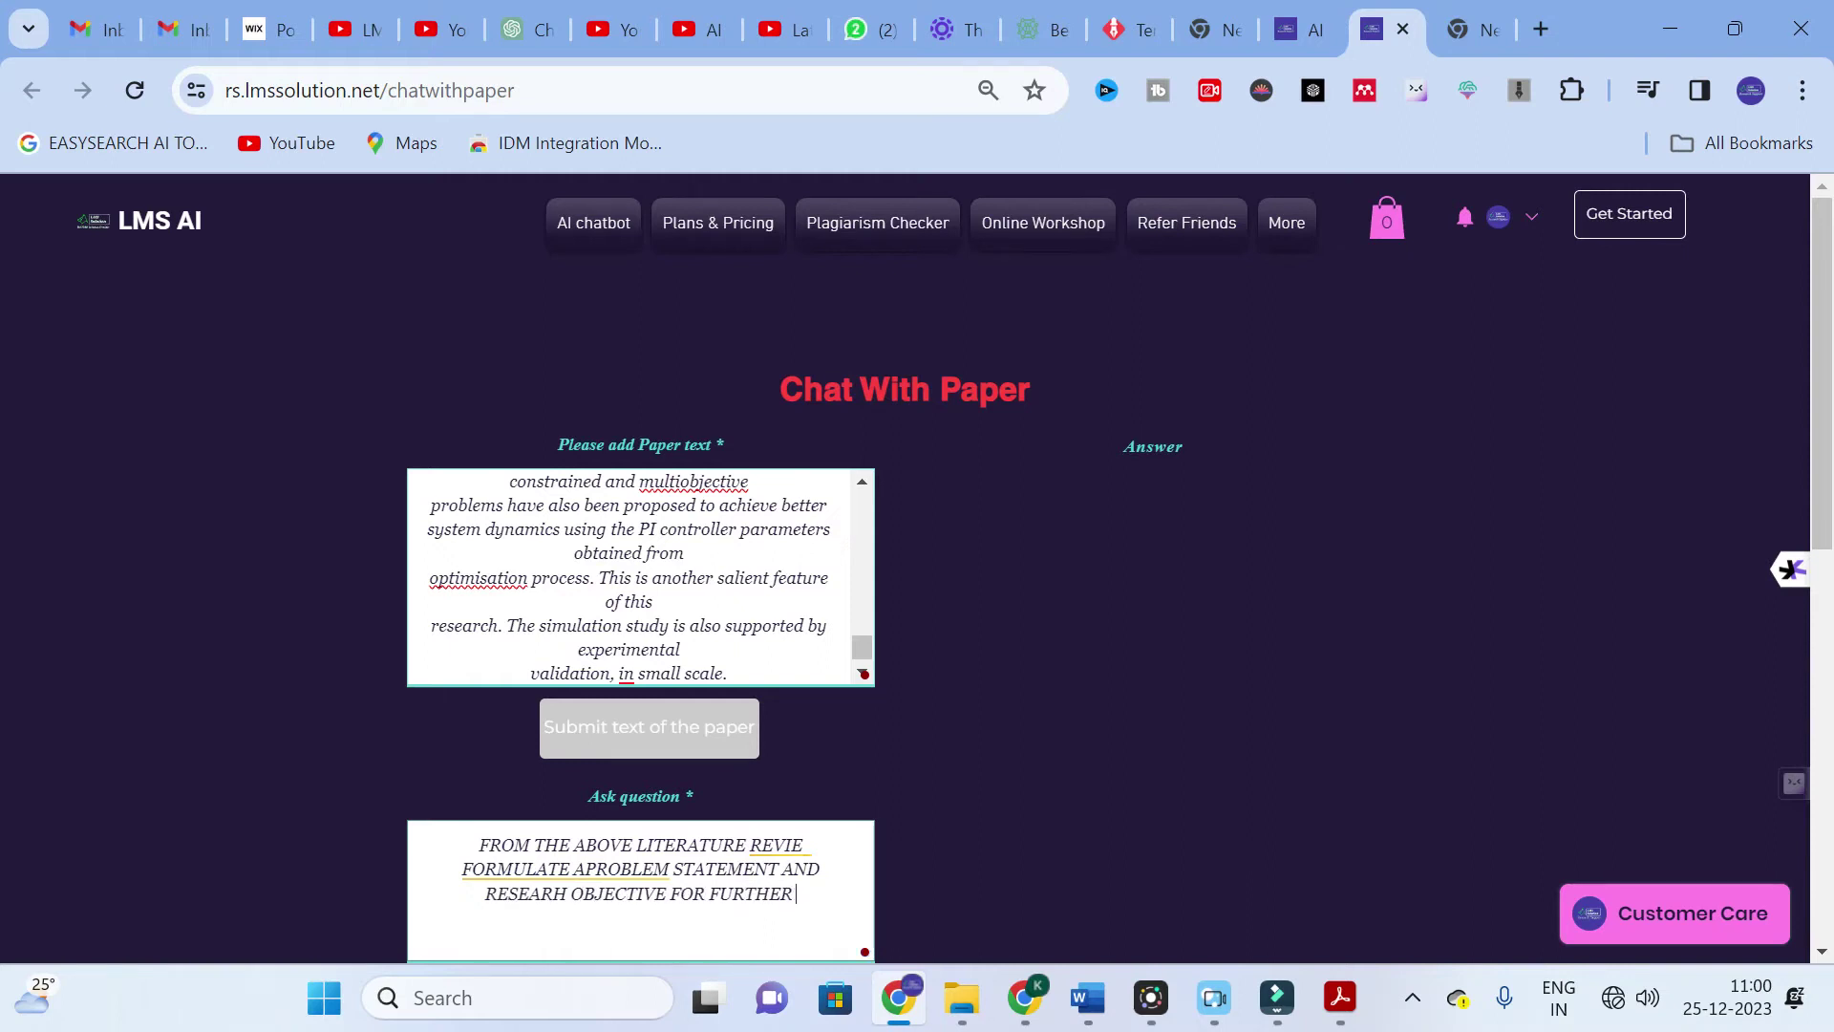
pyautogui.write('PROCEDD')
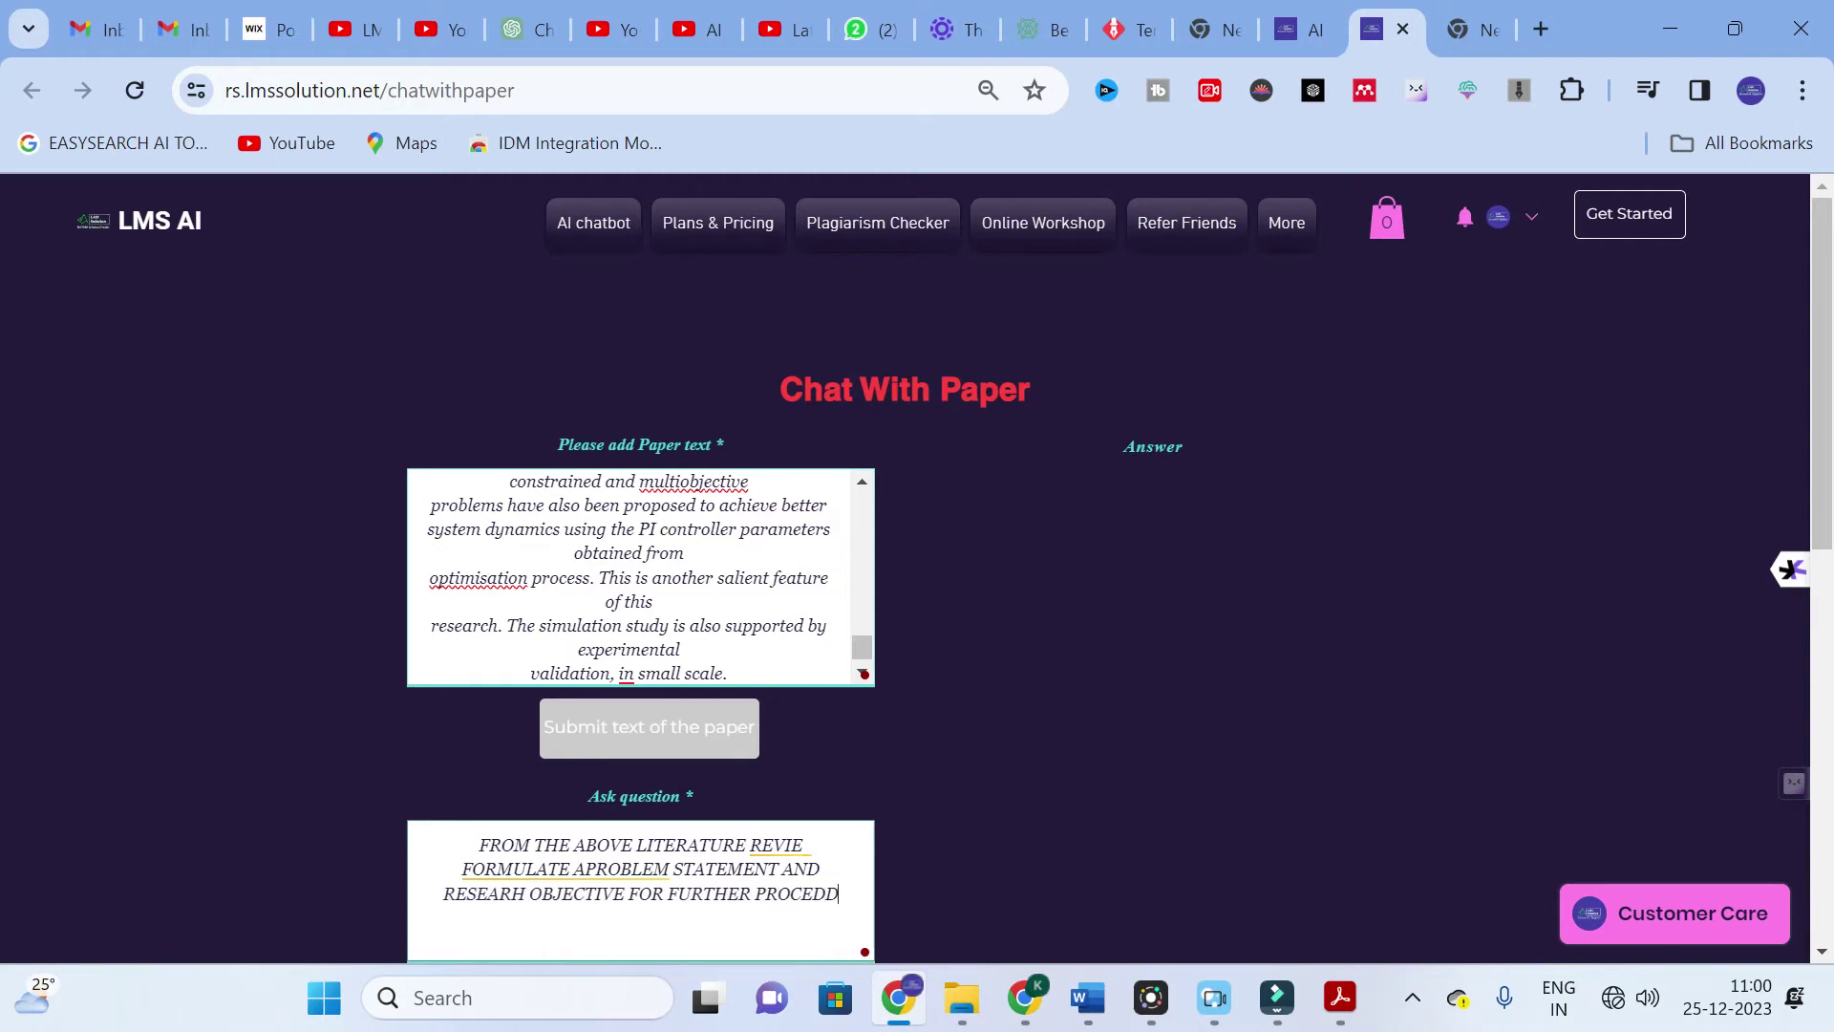
pyautogui.write('INGS')
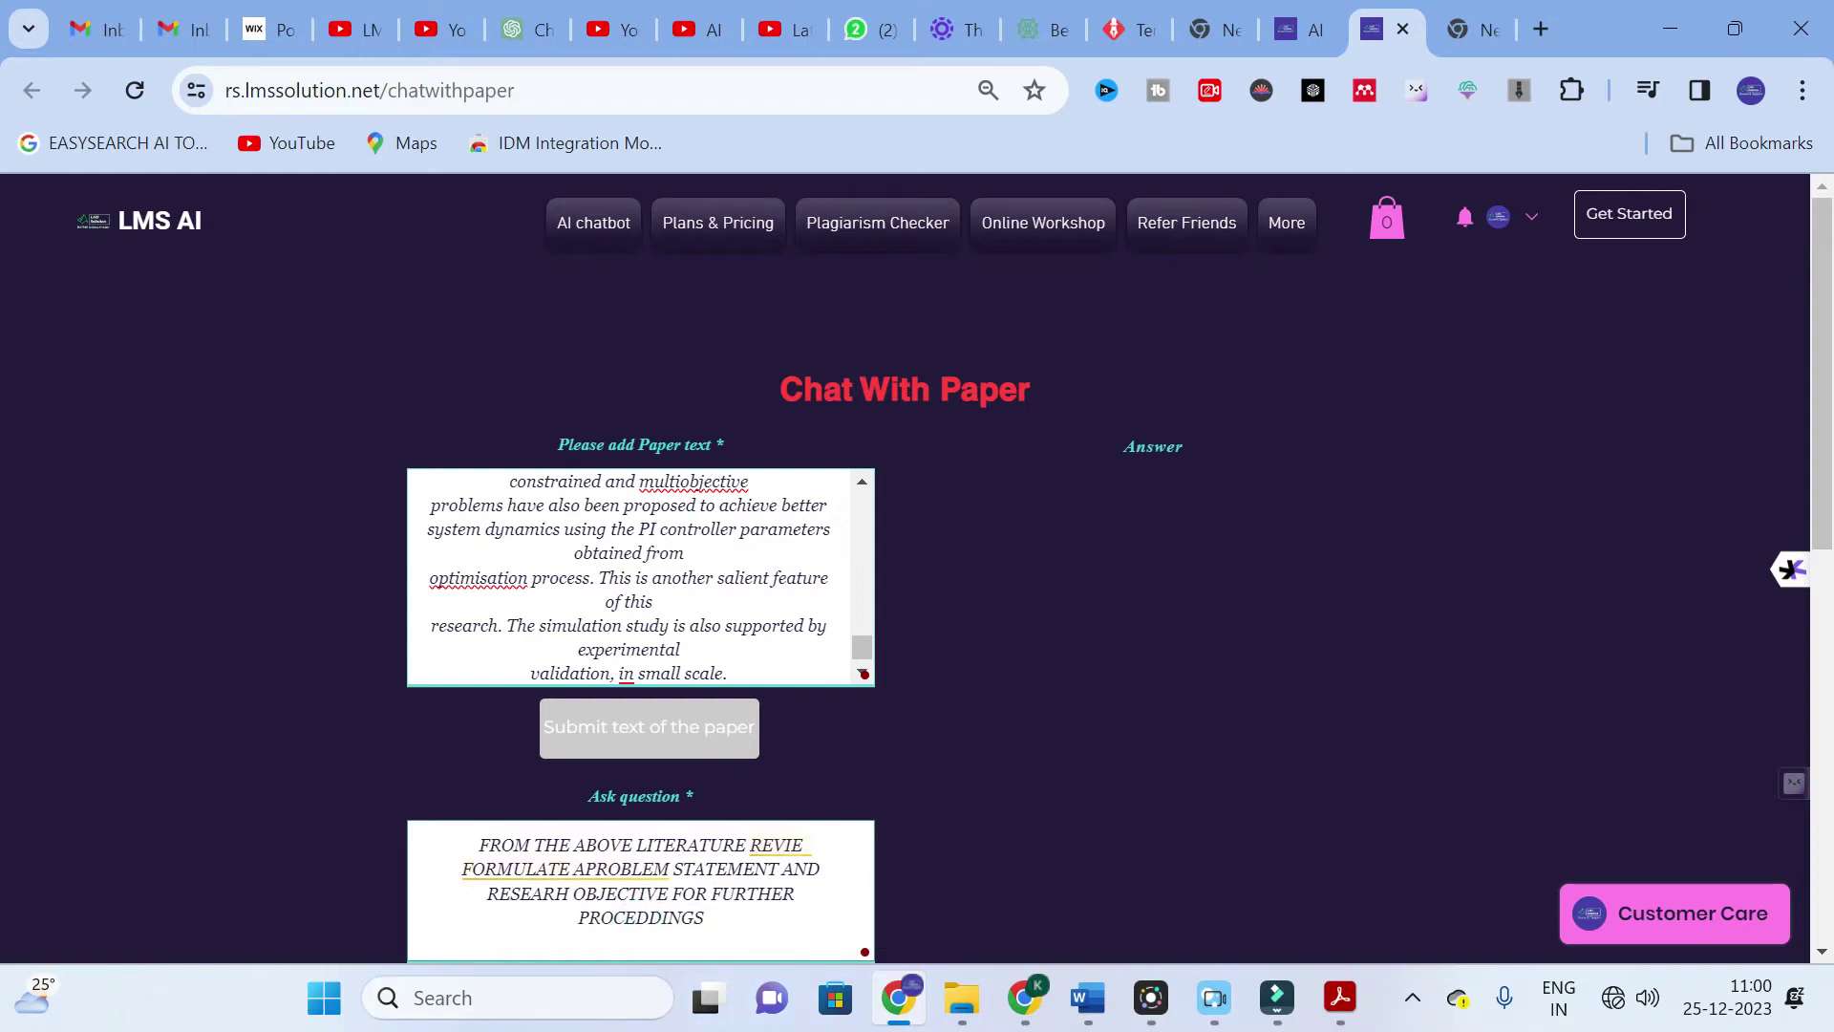
pyautogui.write('E')
# Ask the question, read the generated Problem Statement and Research Objective, then close the Chat With Paper tab
pyautogui.scroll(-3, 1061, 754)
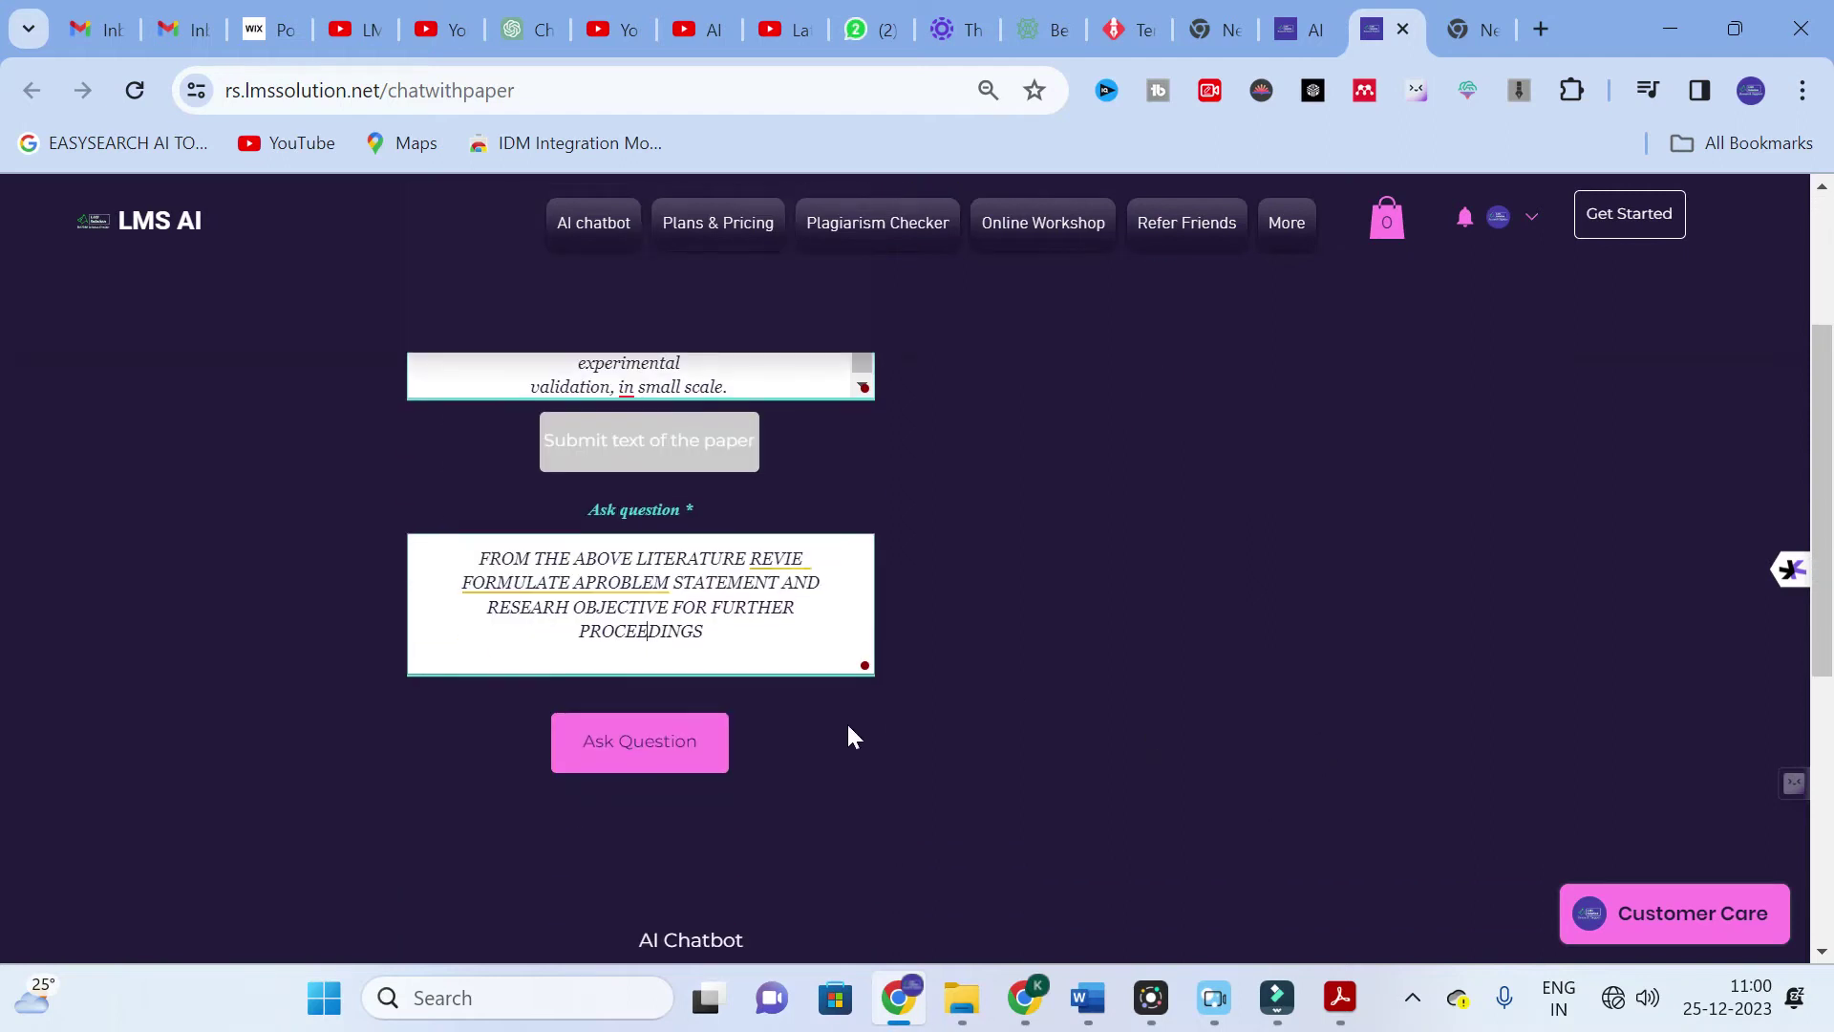
pyautogui.click(650, 745)
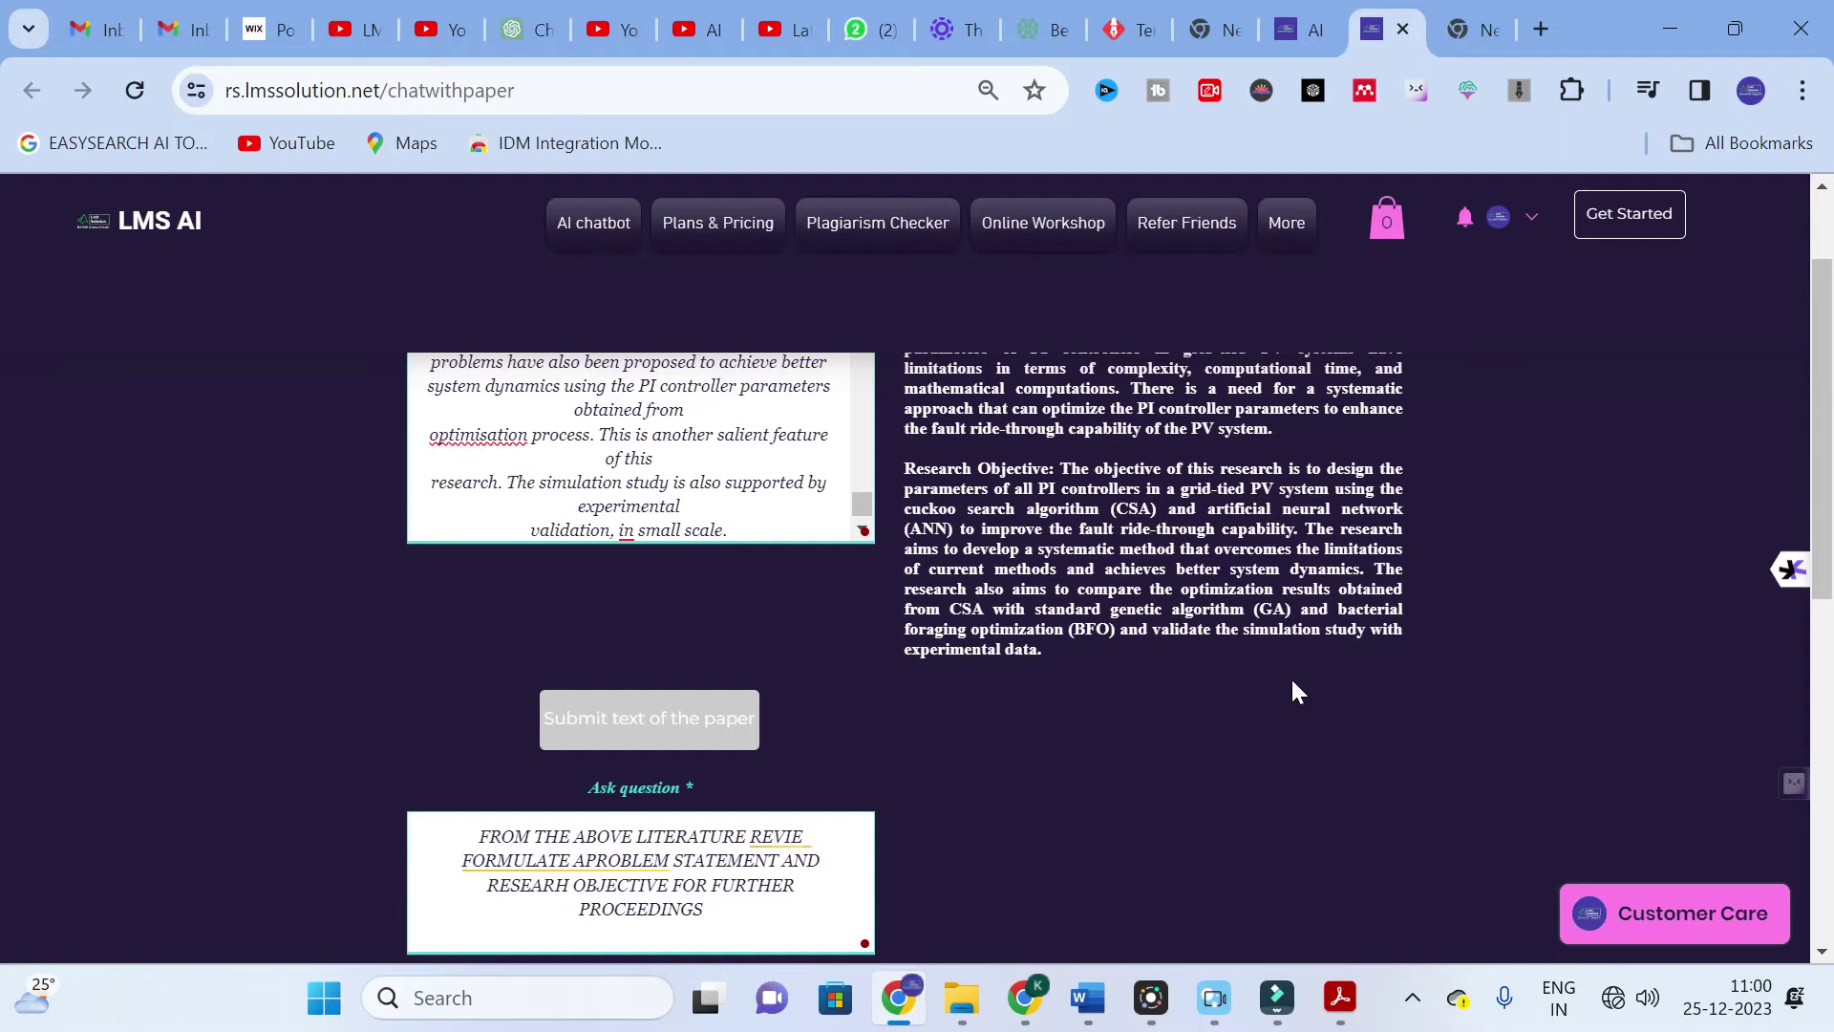
pyautogui.scroll(2, 1310, 683)
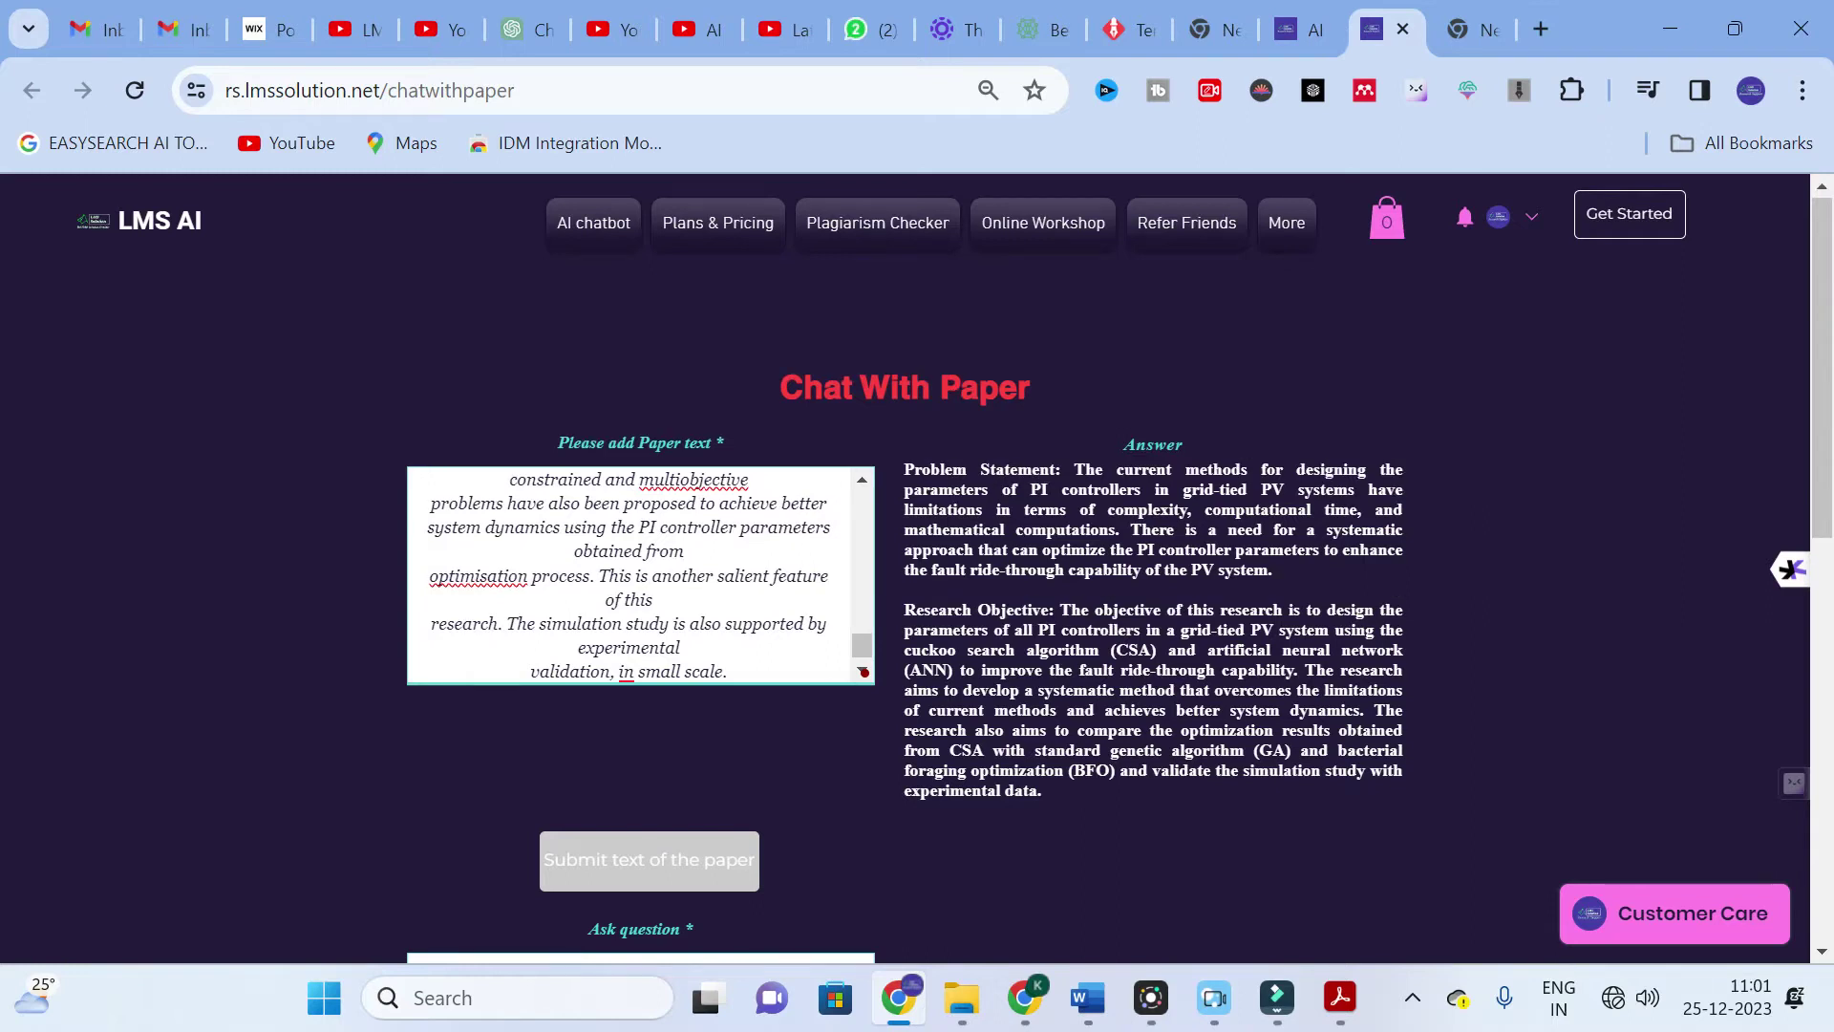
pyautogui.scroll(-2, 917, 573)
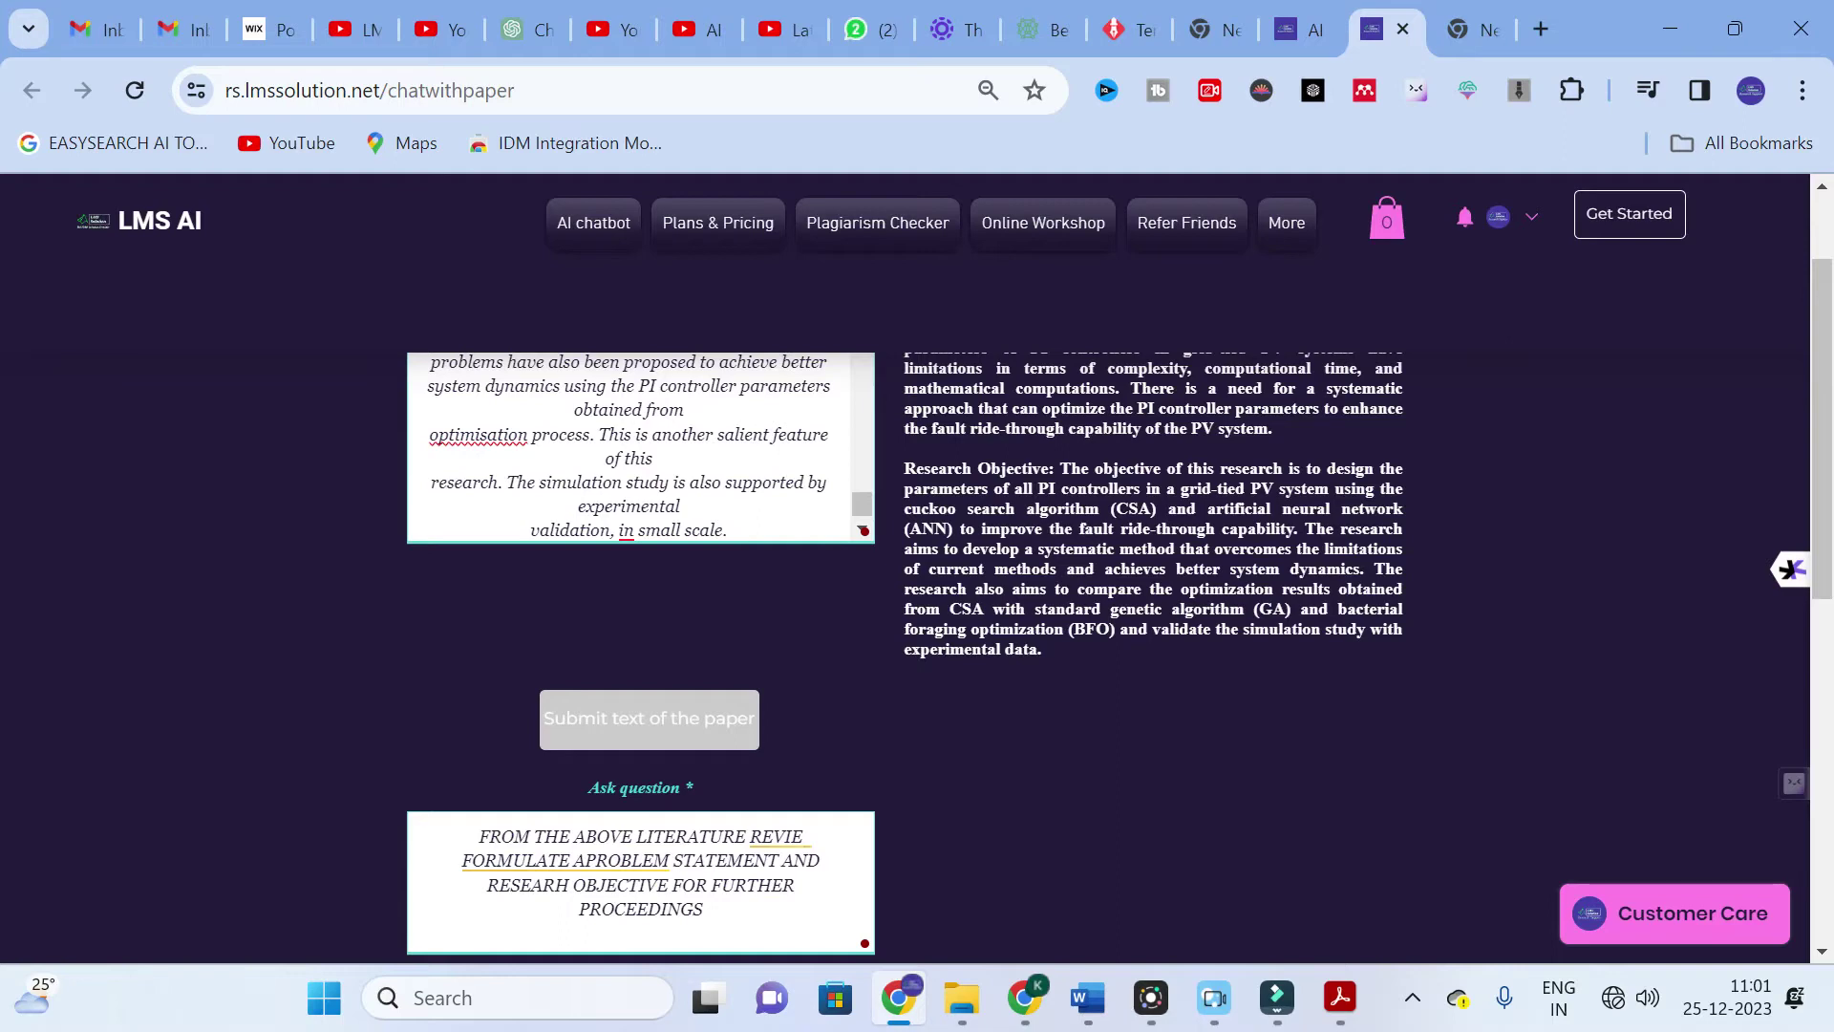
pyautogui.scroll(-5, 1096, 540)
pyautogui.scroll(5, 1096, 540)
pyautogui.scroll(2, 1242, 468)
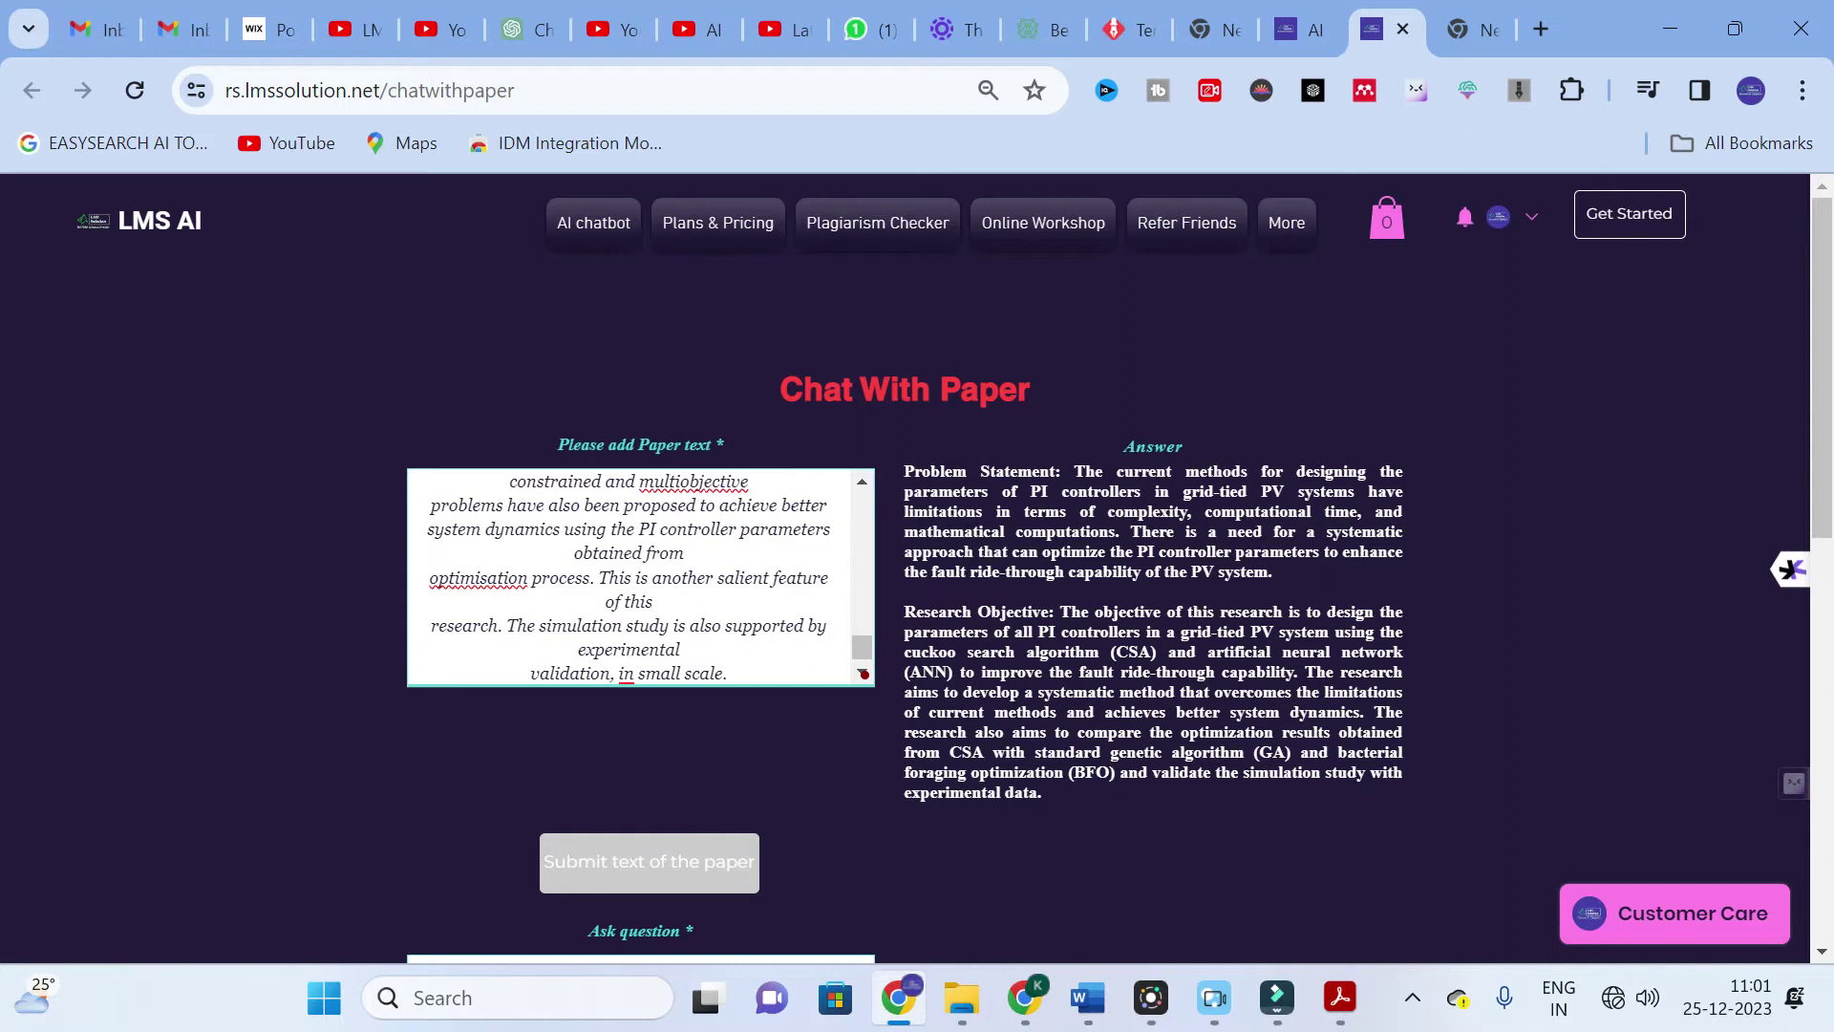
pyautogui.click(1402, 30)
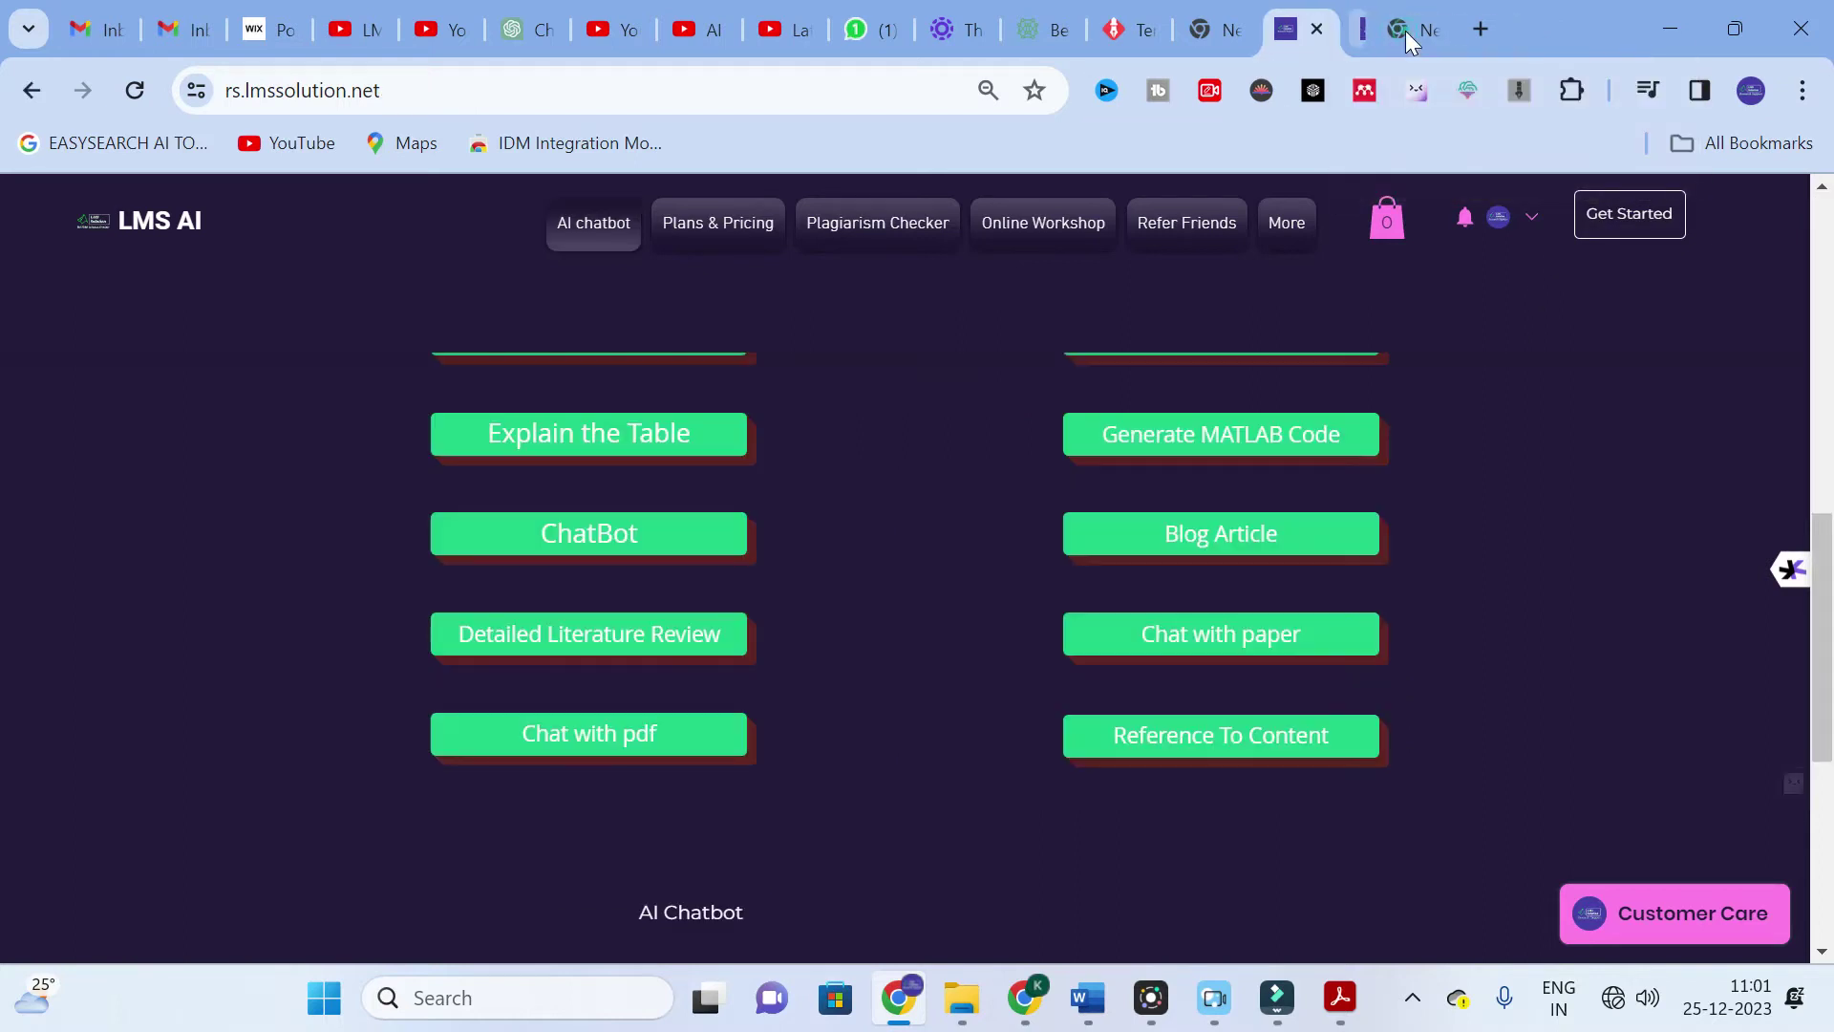
# Open Chat with PDF for Research, sign in with the username and password, and bring back 12.kalaam2017.pdf
pyautogui.click(584, 743)
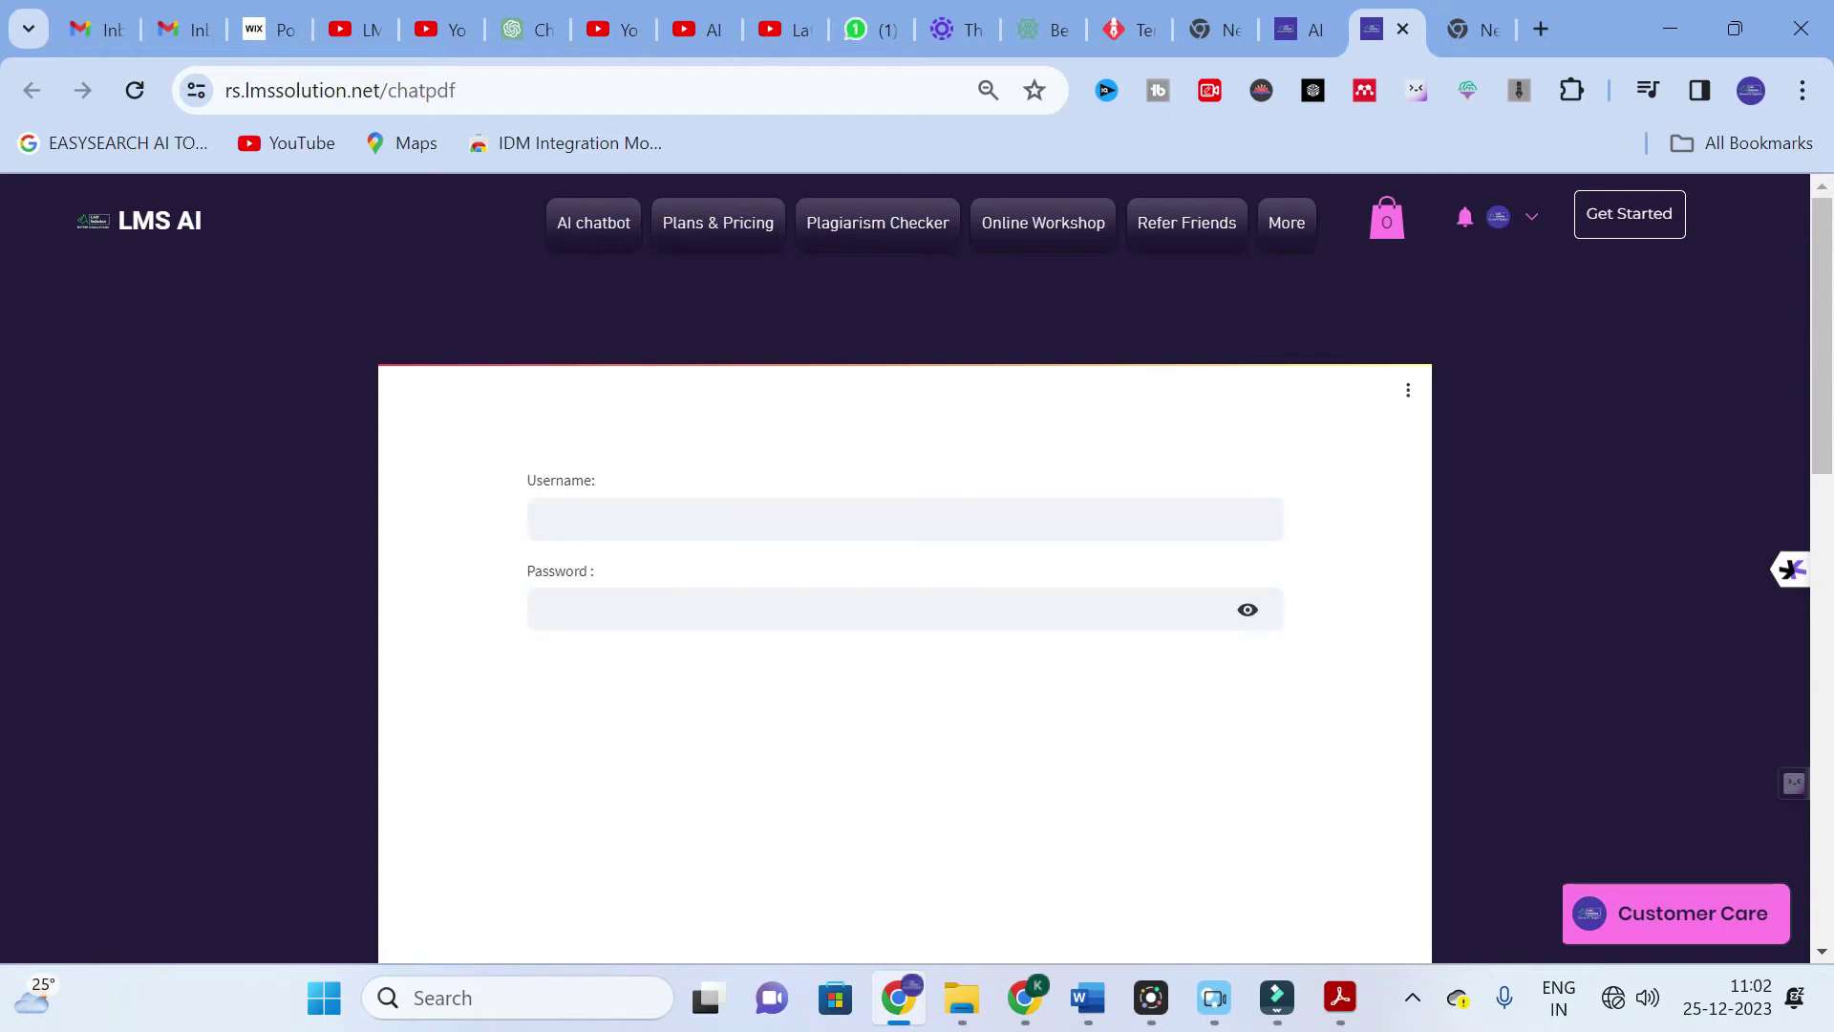
pyautogui.click(722, 513)
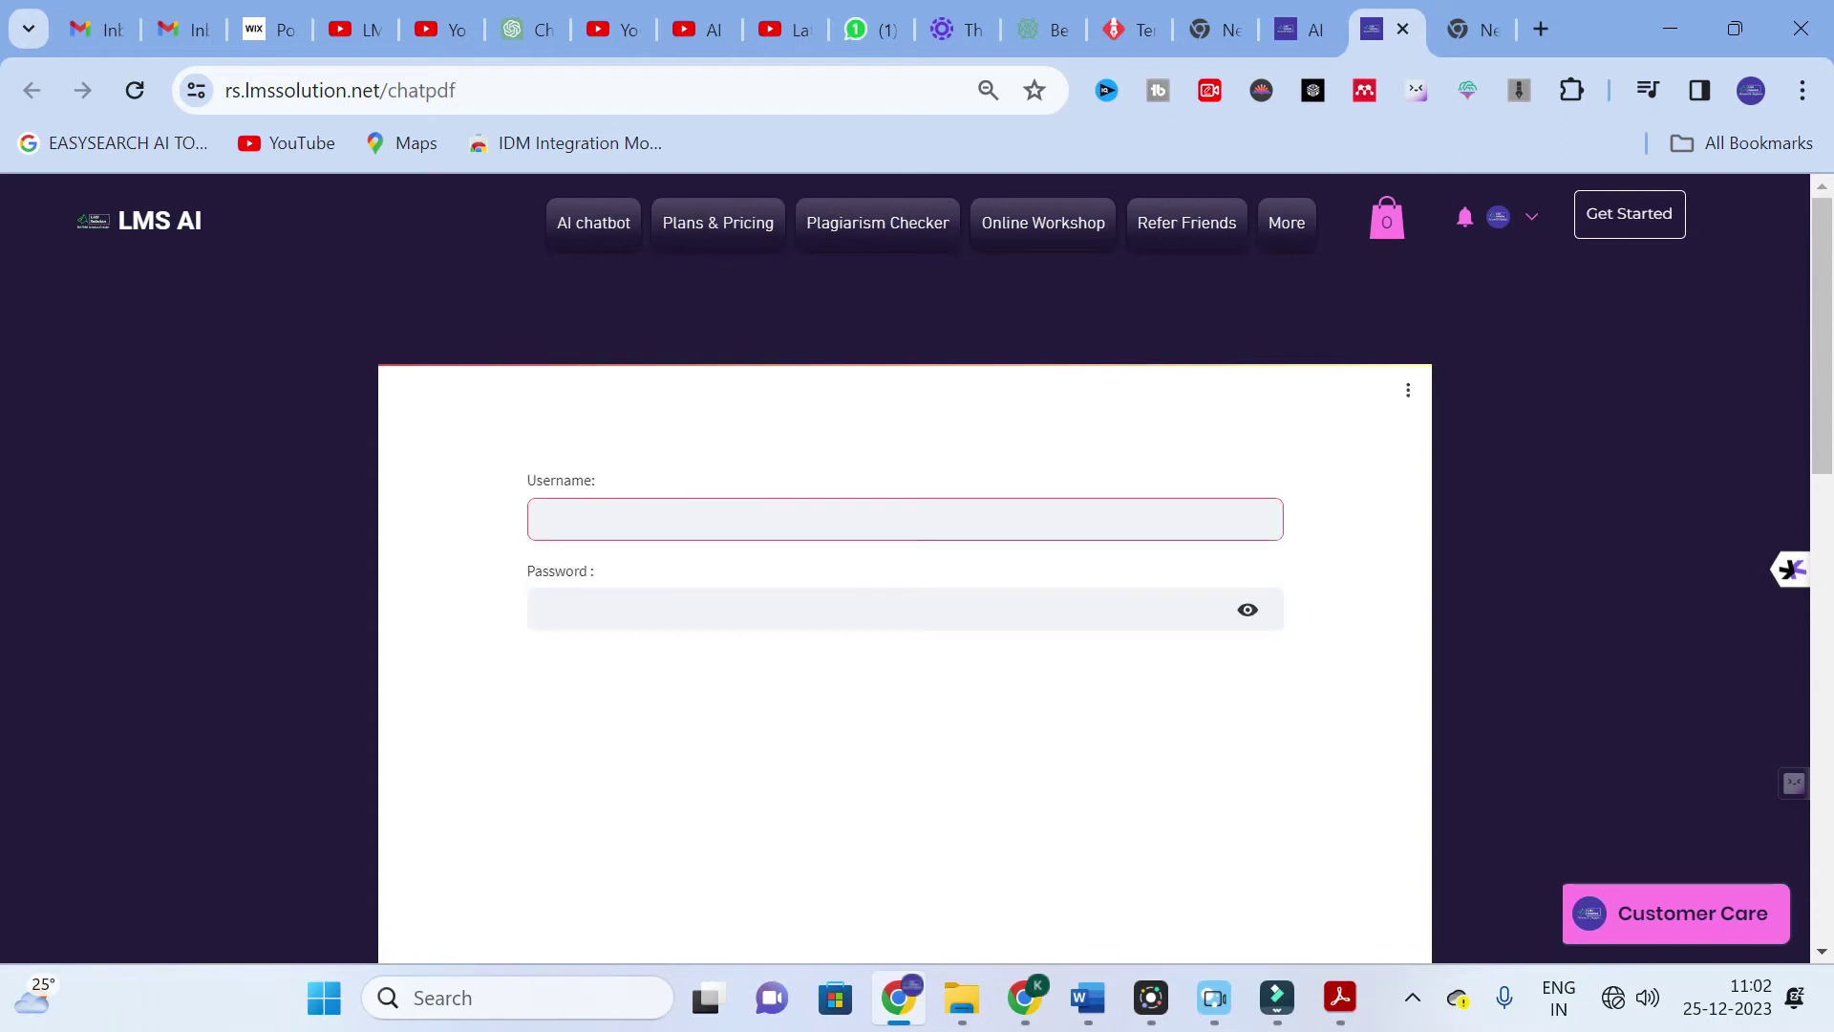
pyautogui.press('Return')
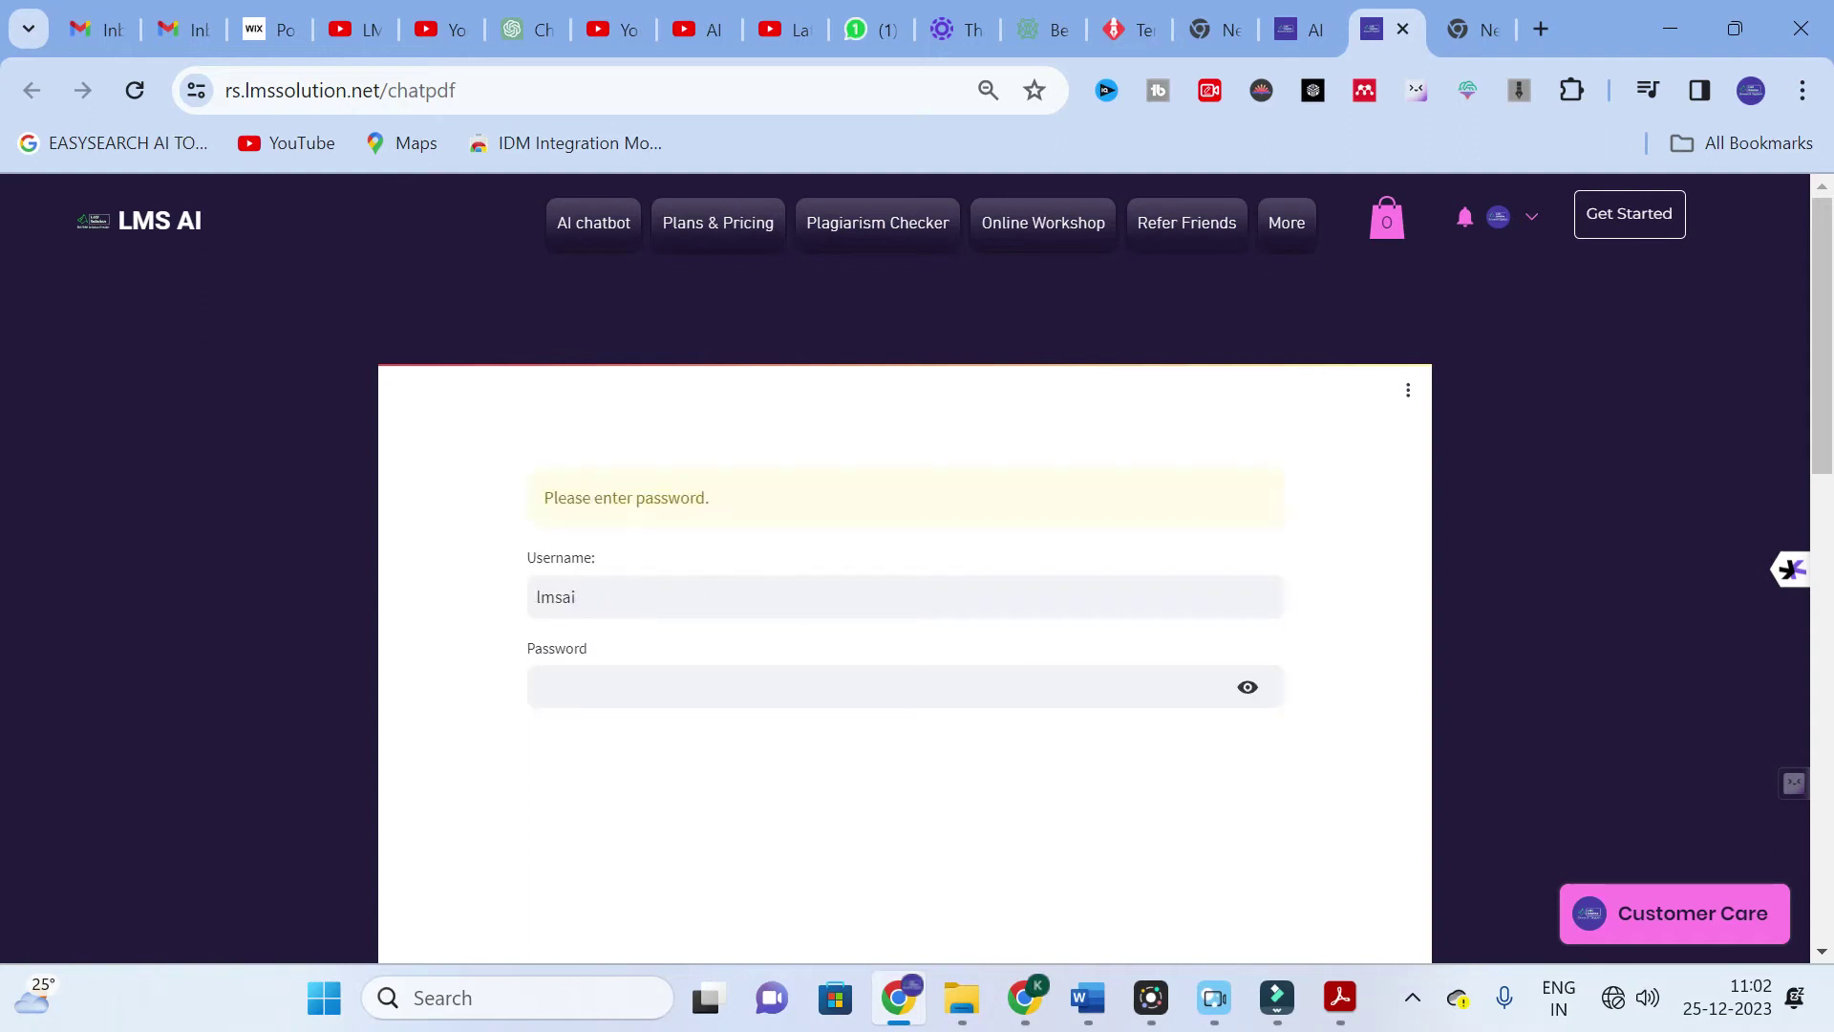
pyautogui.click(594, 684)
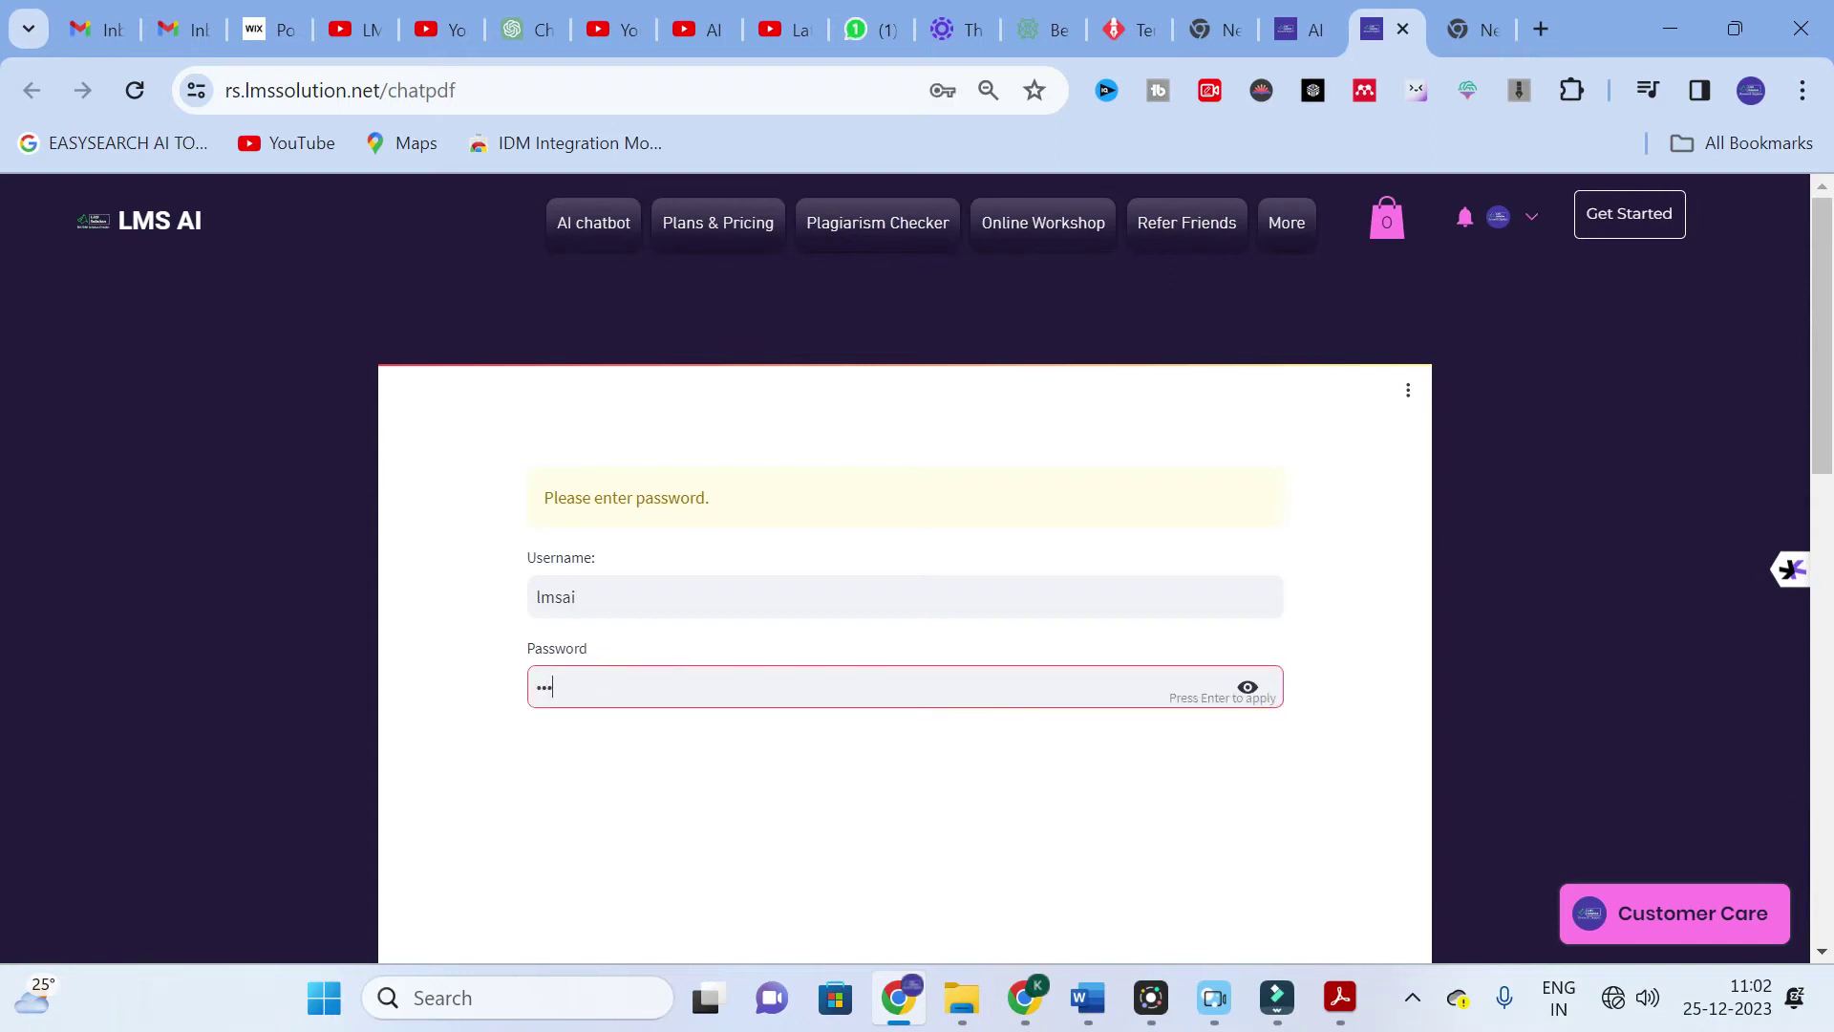
pyautogui.press('Return')
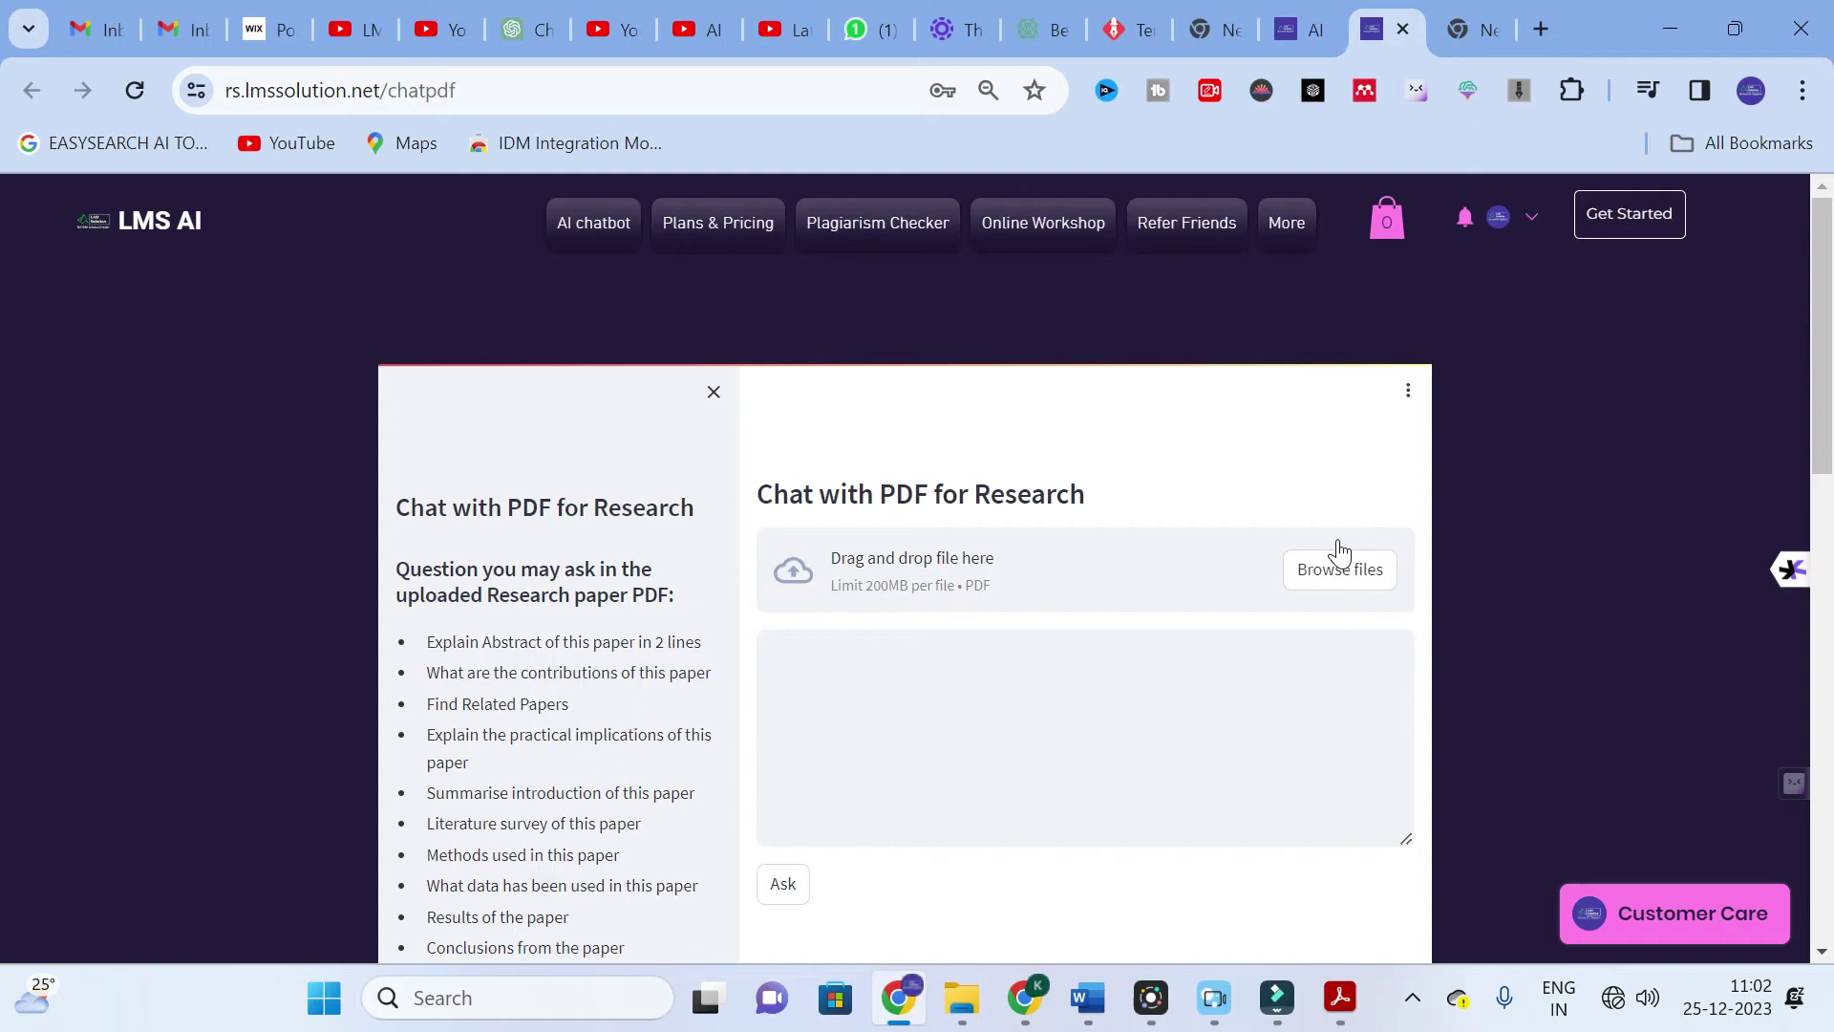
pyautogui.click(1347, 999)
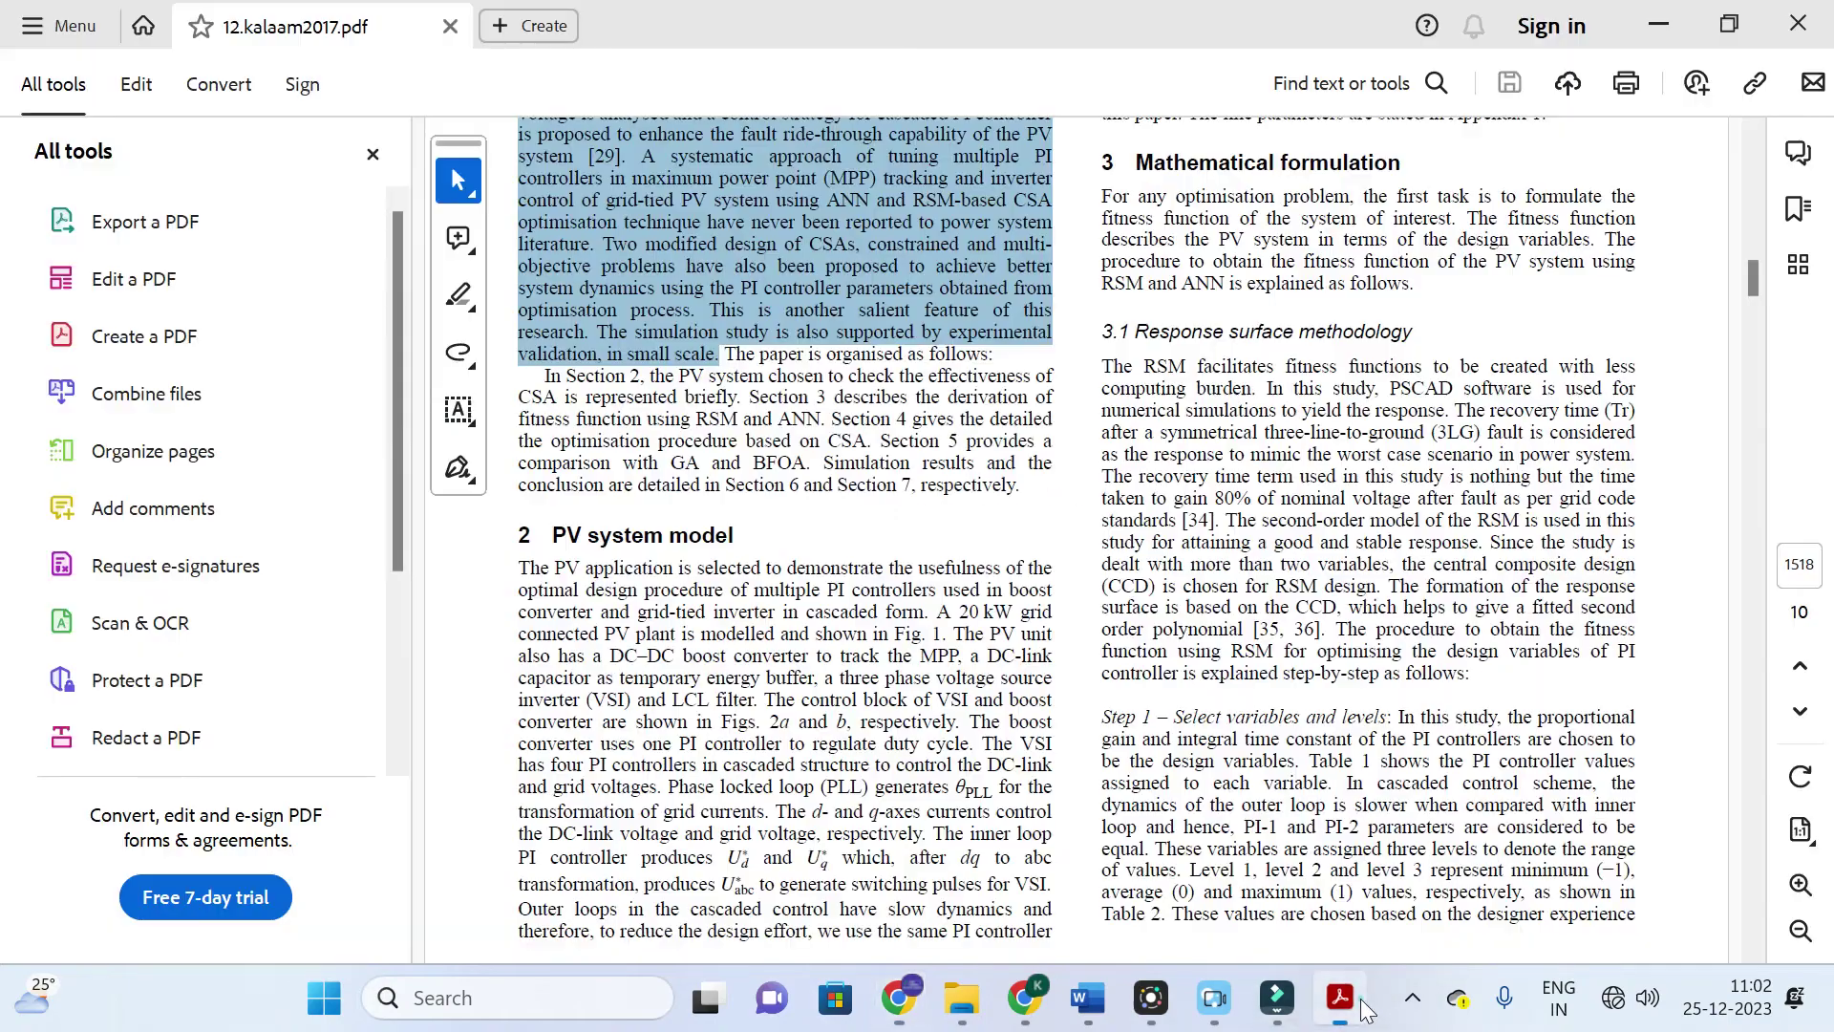
# Close Acrobat and upload 12.kalaam2017.pdf from the Desktop into Chat with PDF for Research
pyautogui.hotkey('alt', 'F4')
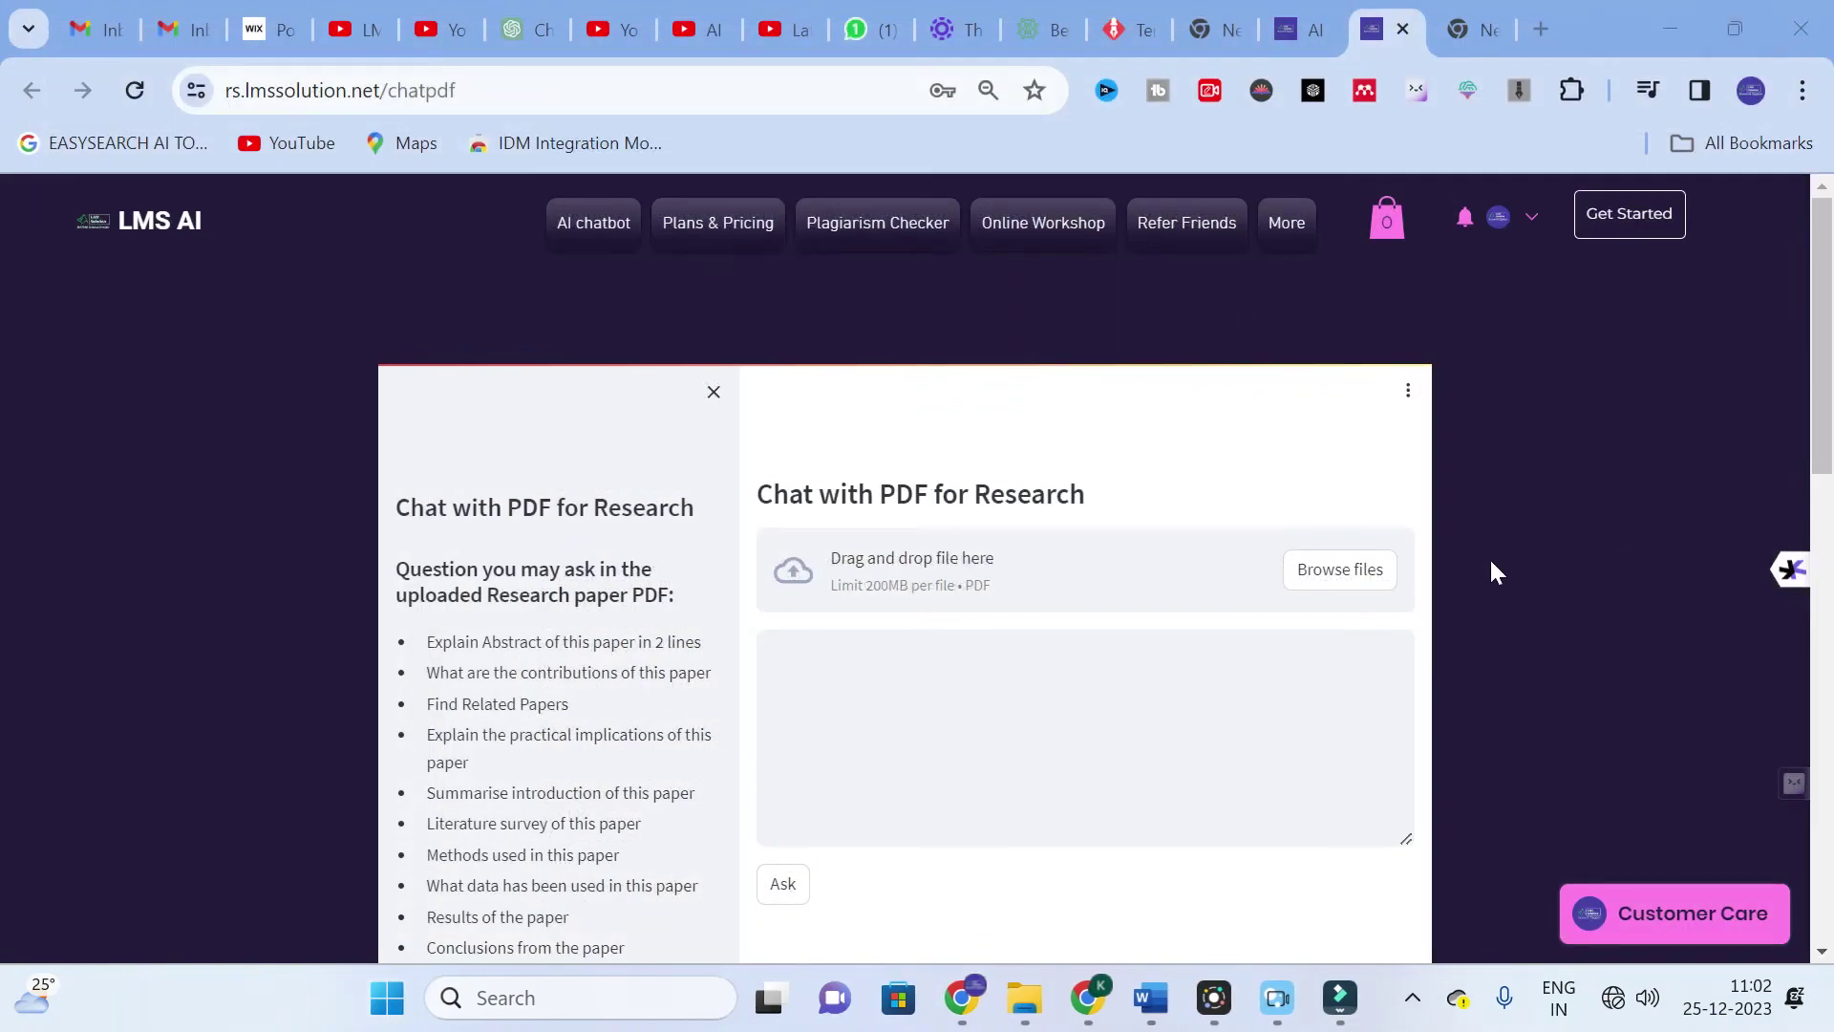
pyautogui.click(1368, 563)
pyautogui.scroll(-4, 1016, 307)
pyautogui.scroll(3, 807, 319)
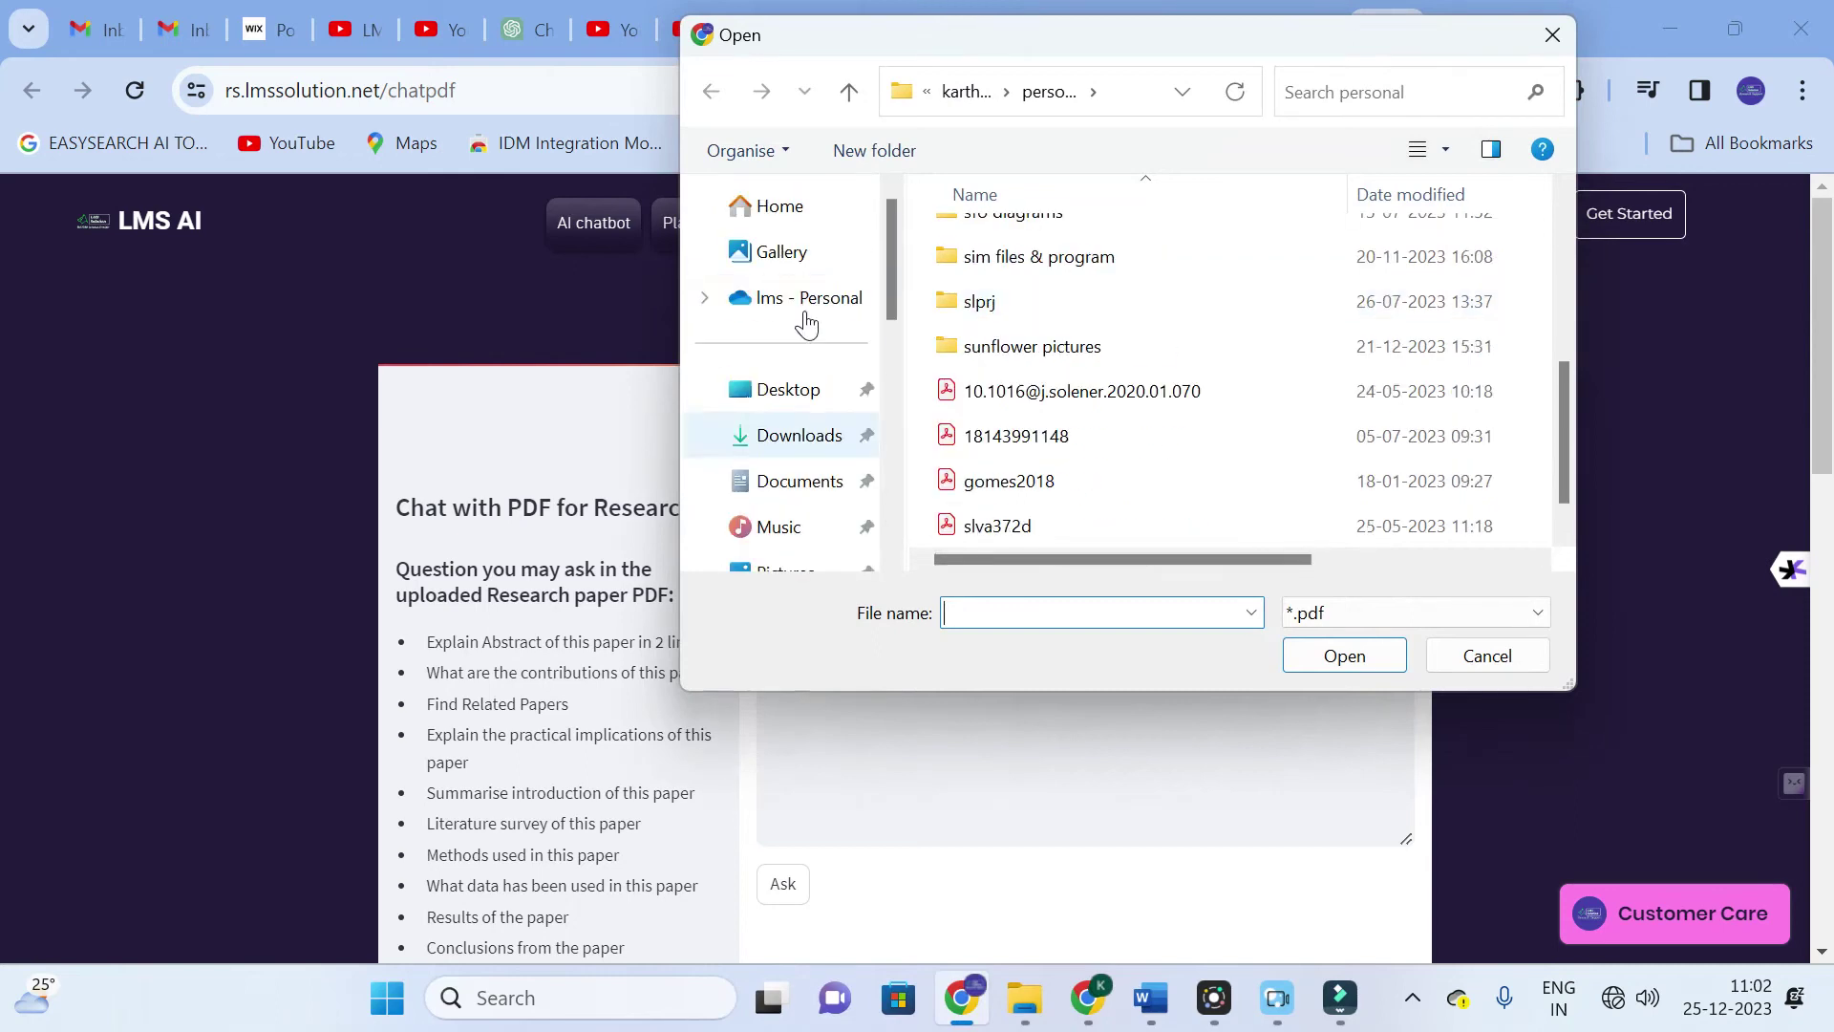
pyautogui.click(803, 391)
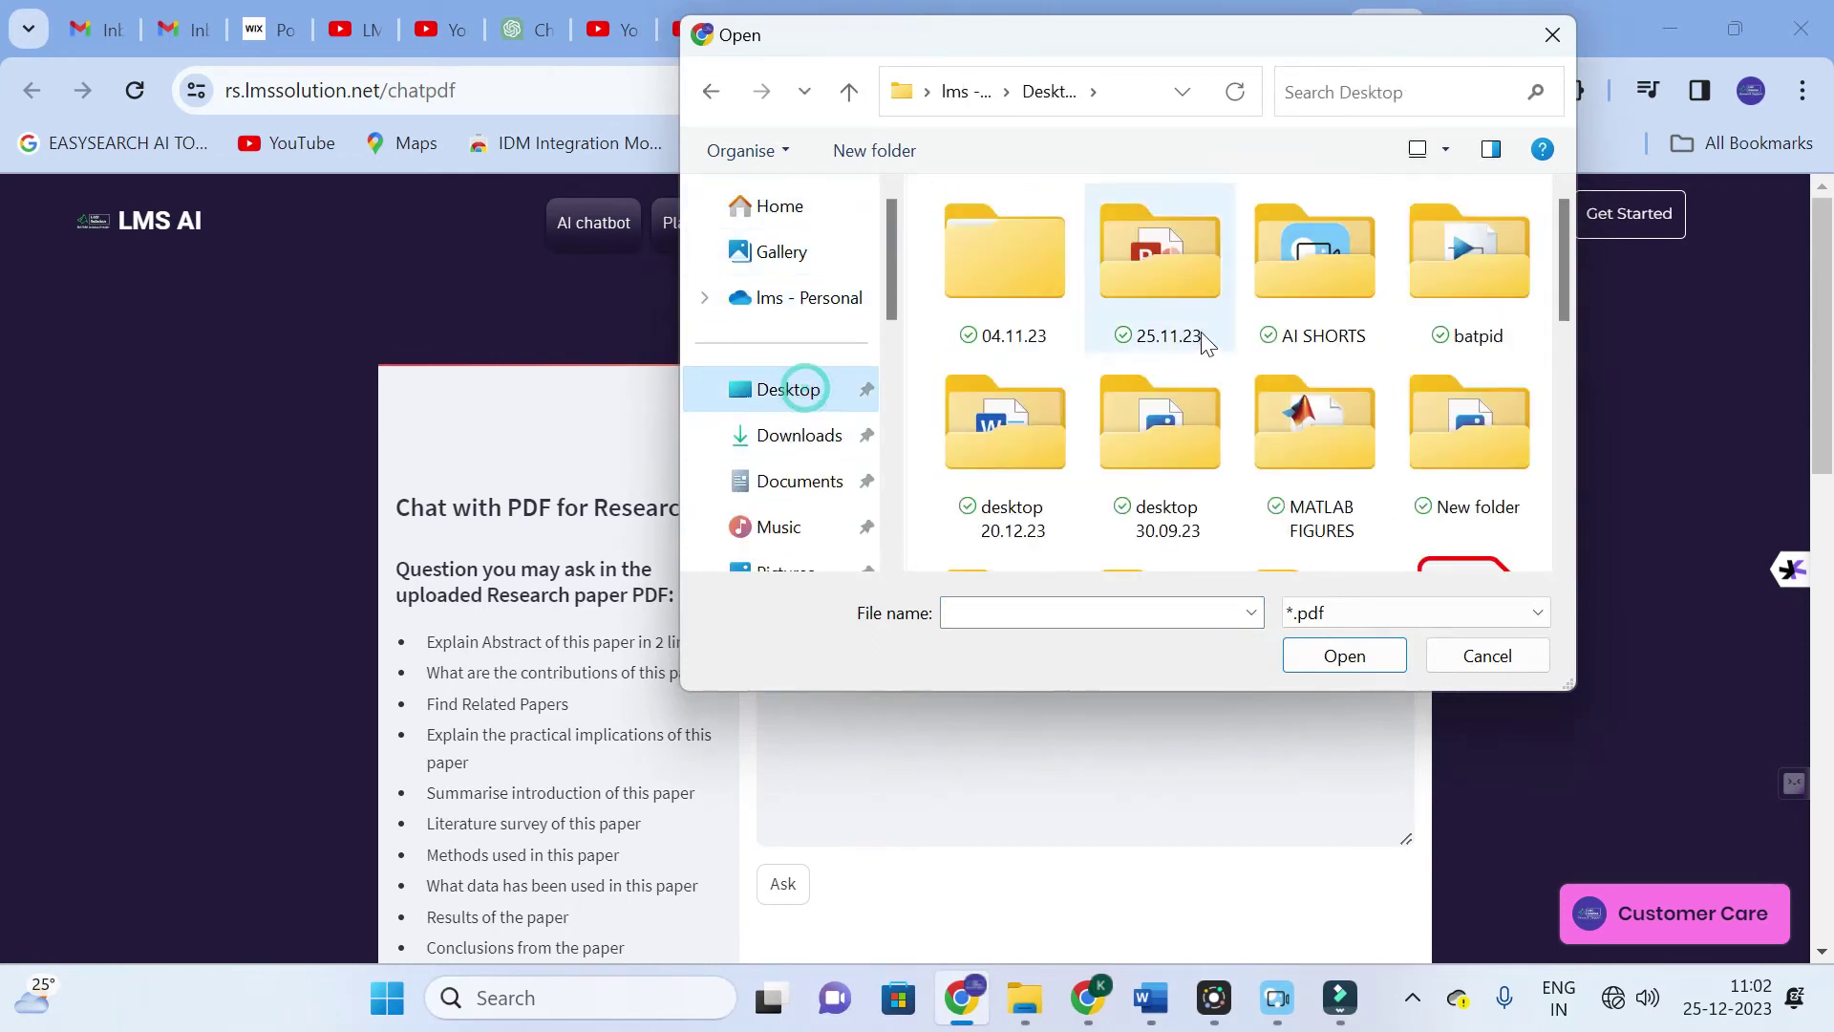
pyautogui.scroll(-3, 1196, 340)
pyautogui.scroll(3, 1481, 315)
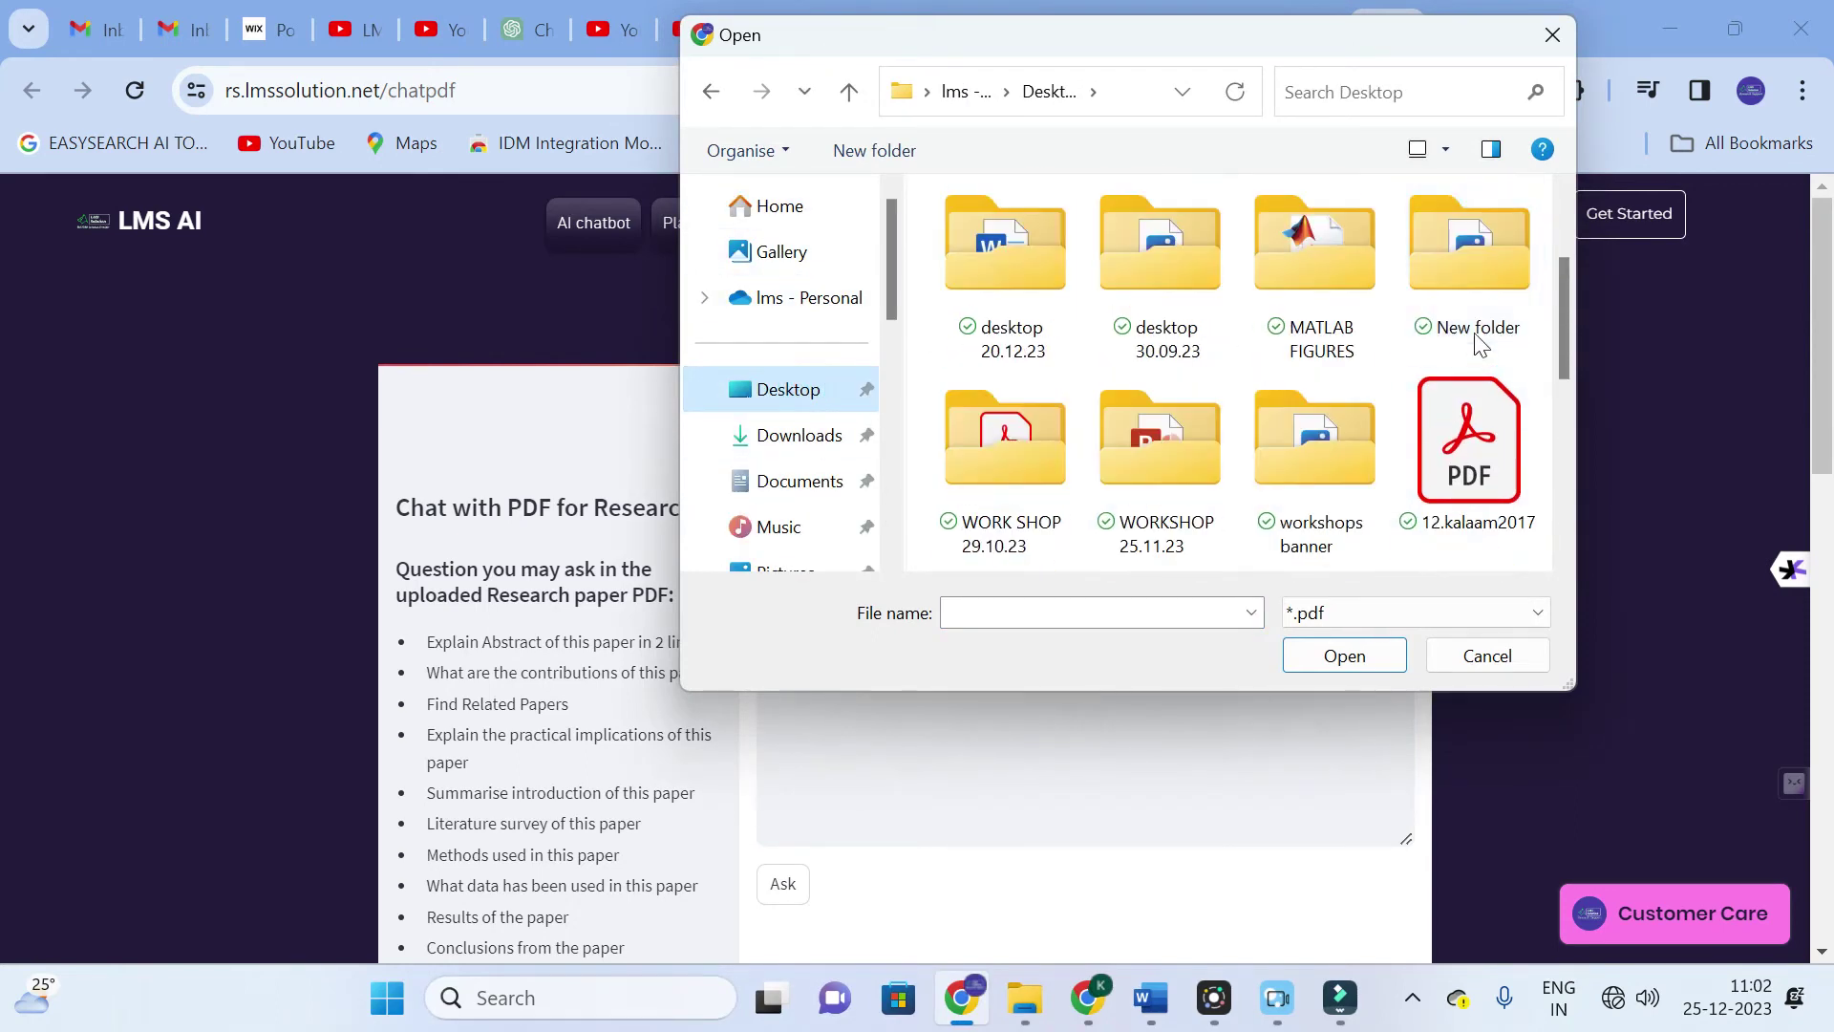
pyautogui.click(1445, 465)
pyautogui.click(1342, 657)
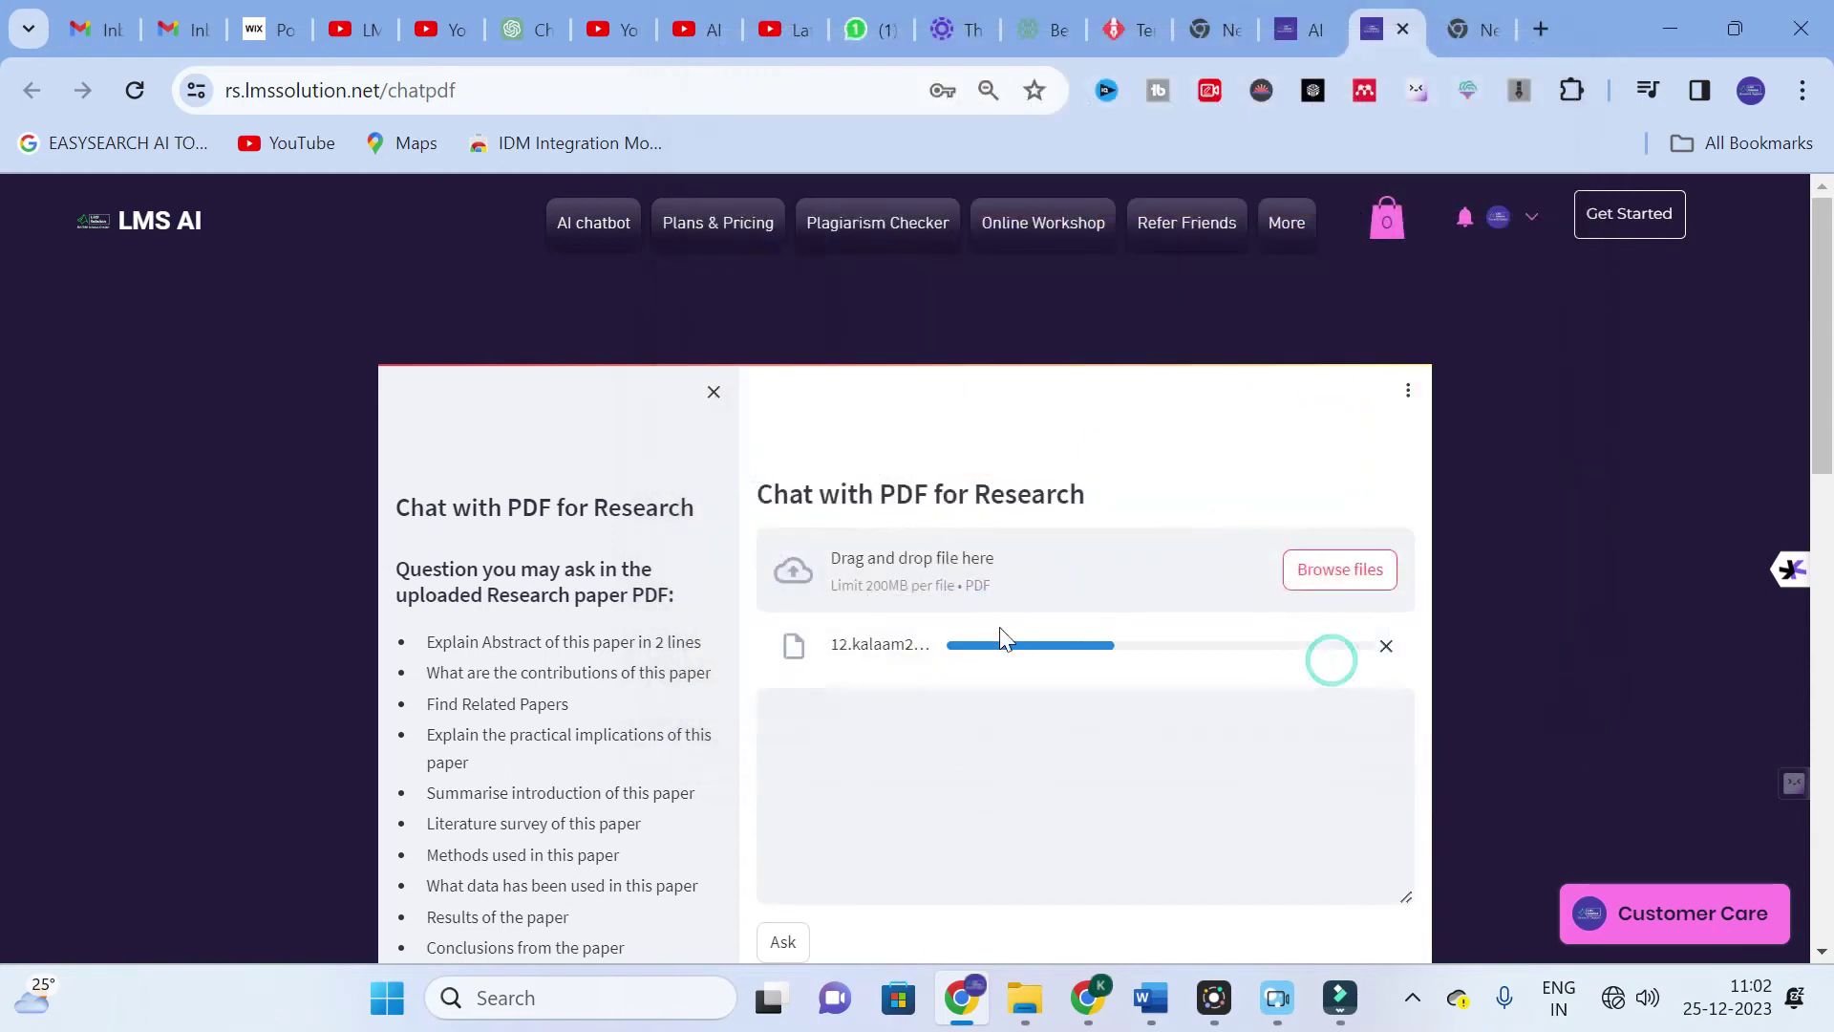
pyautogui.scroll(-2, 303, 507)
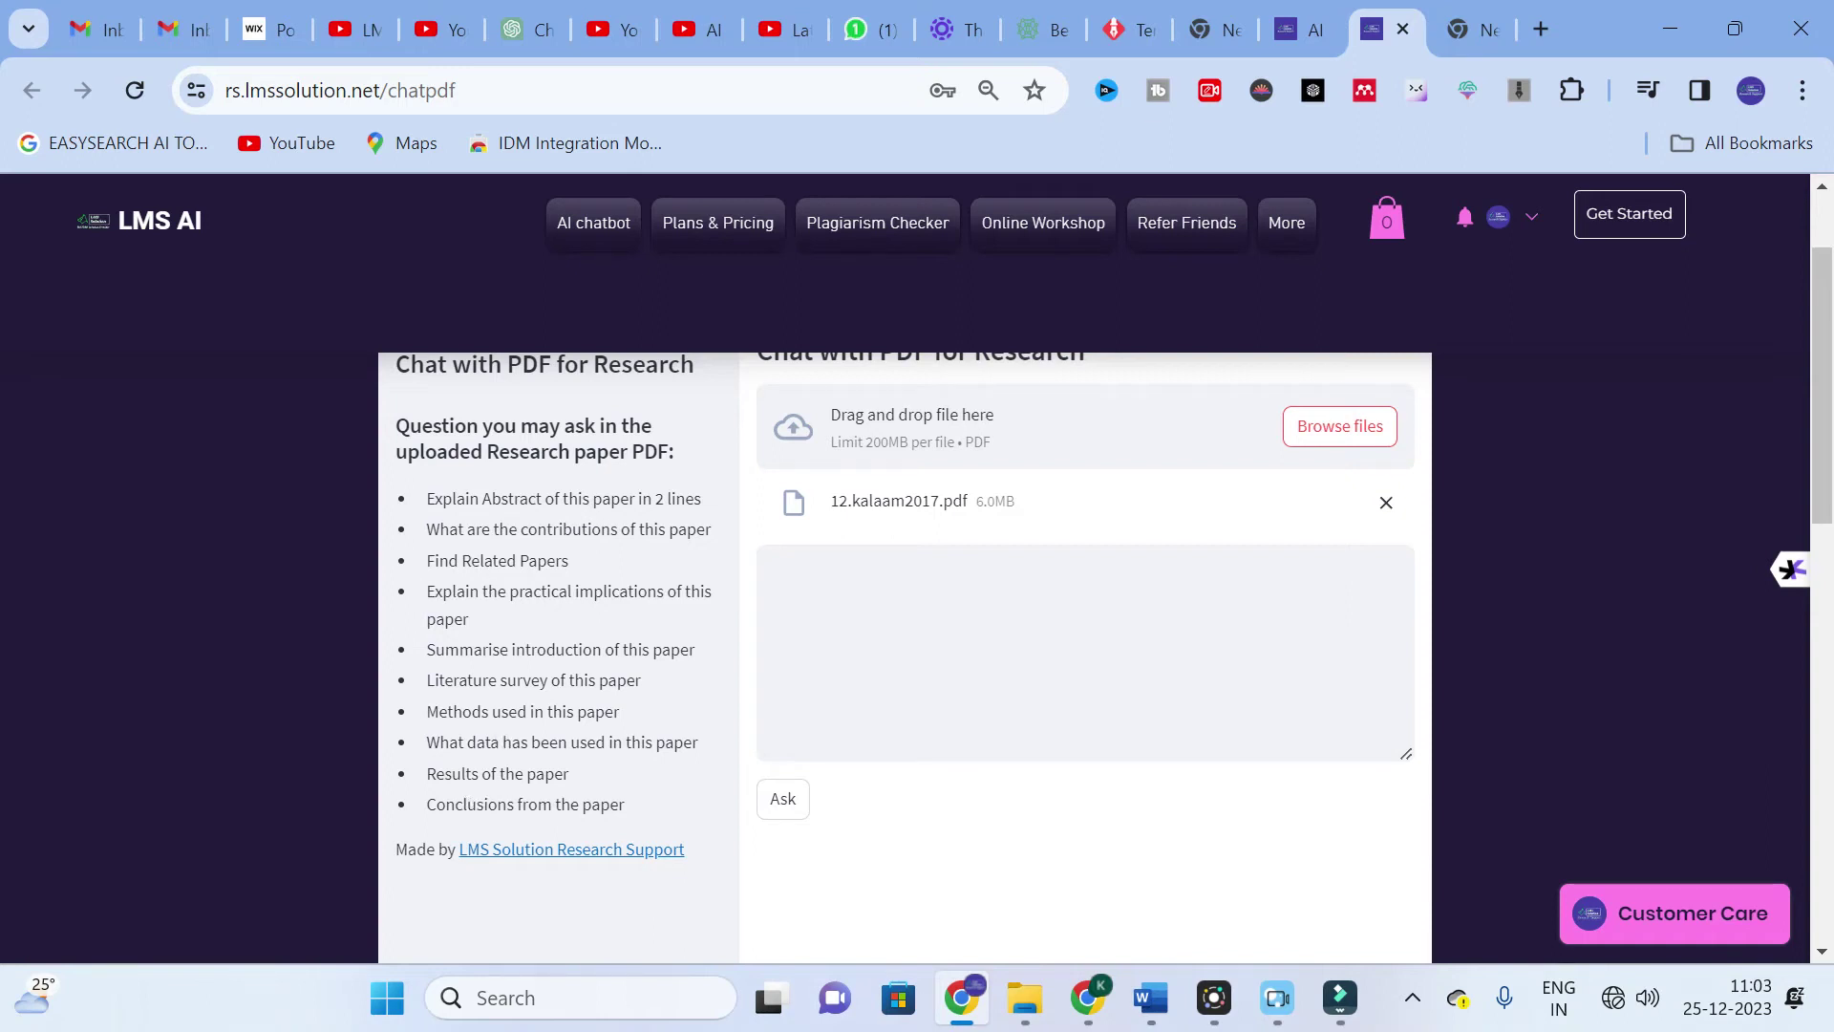
# Ask 'Explain the practical implications of this paper' using the example question
pyautogui.moveTo(424, 596); pyautogui.dragTo(518, 621)
pyautogui.hotkey('ctrl', 'c')
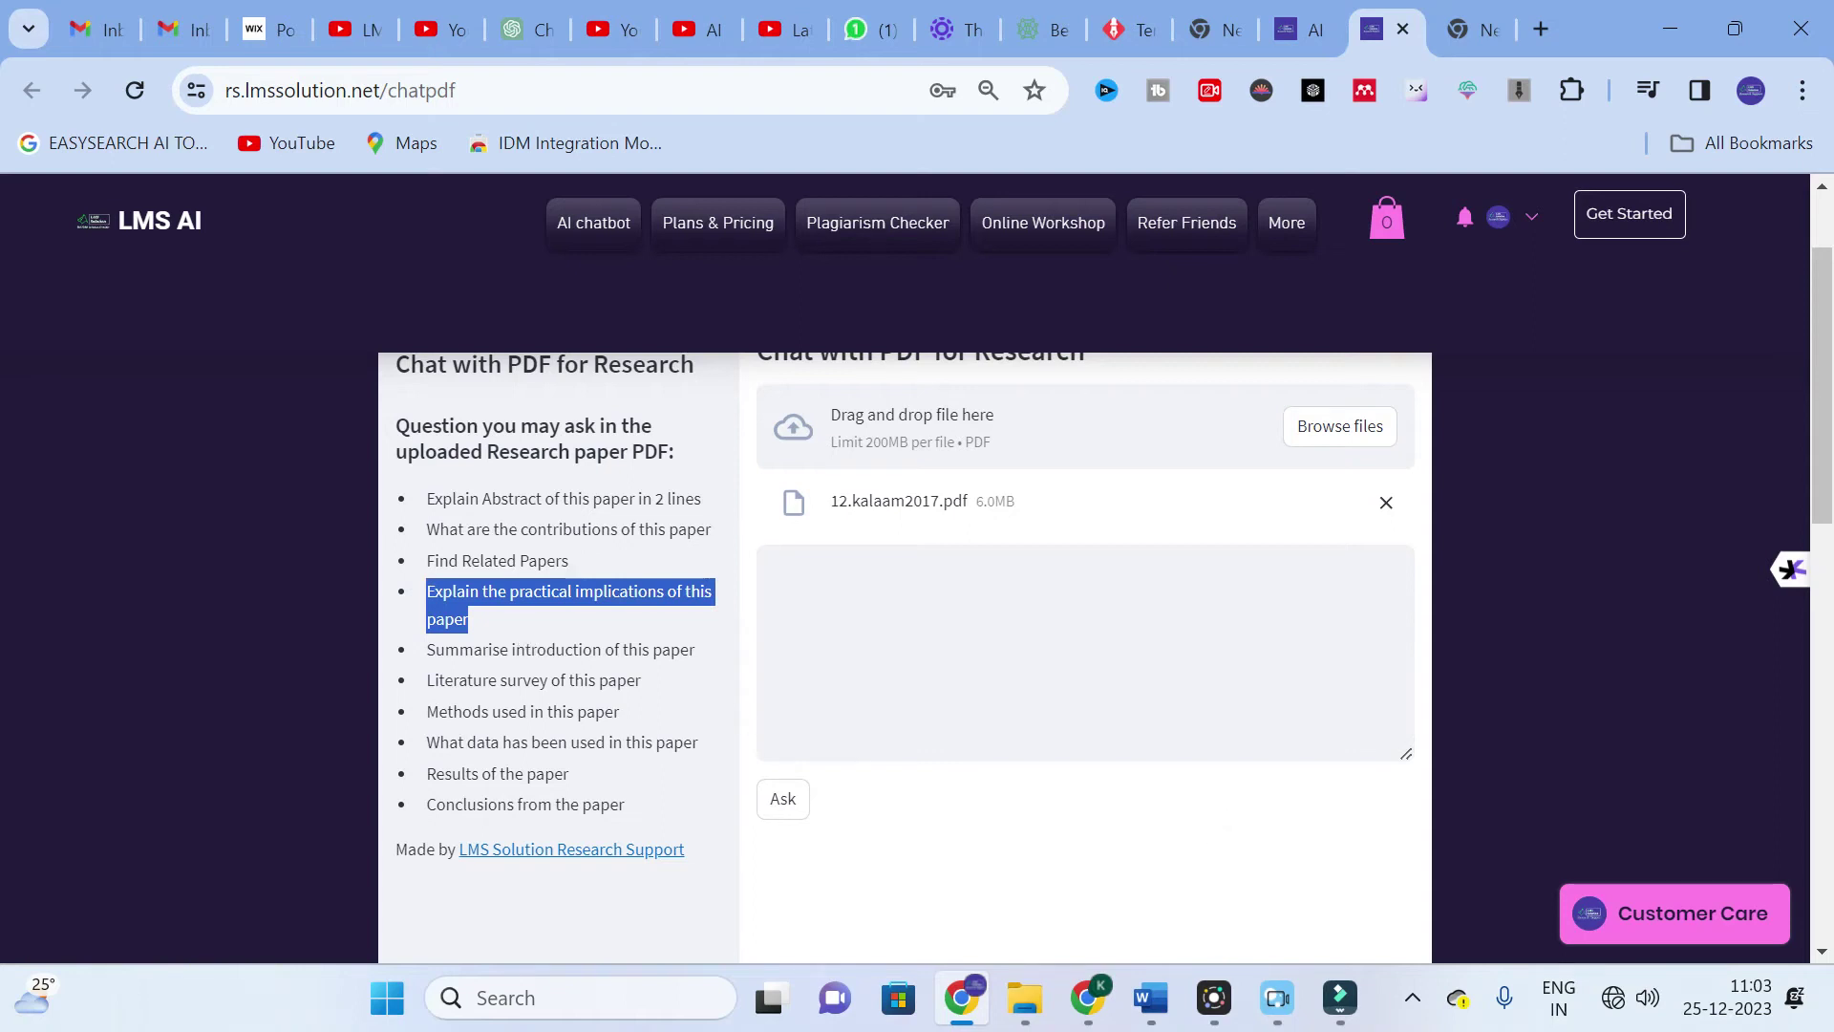
pyautogui.click(960, 597)
pyautogui.hotkey('ctrl', 'v')
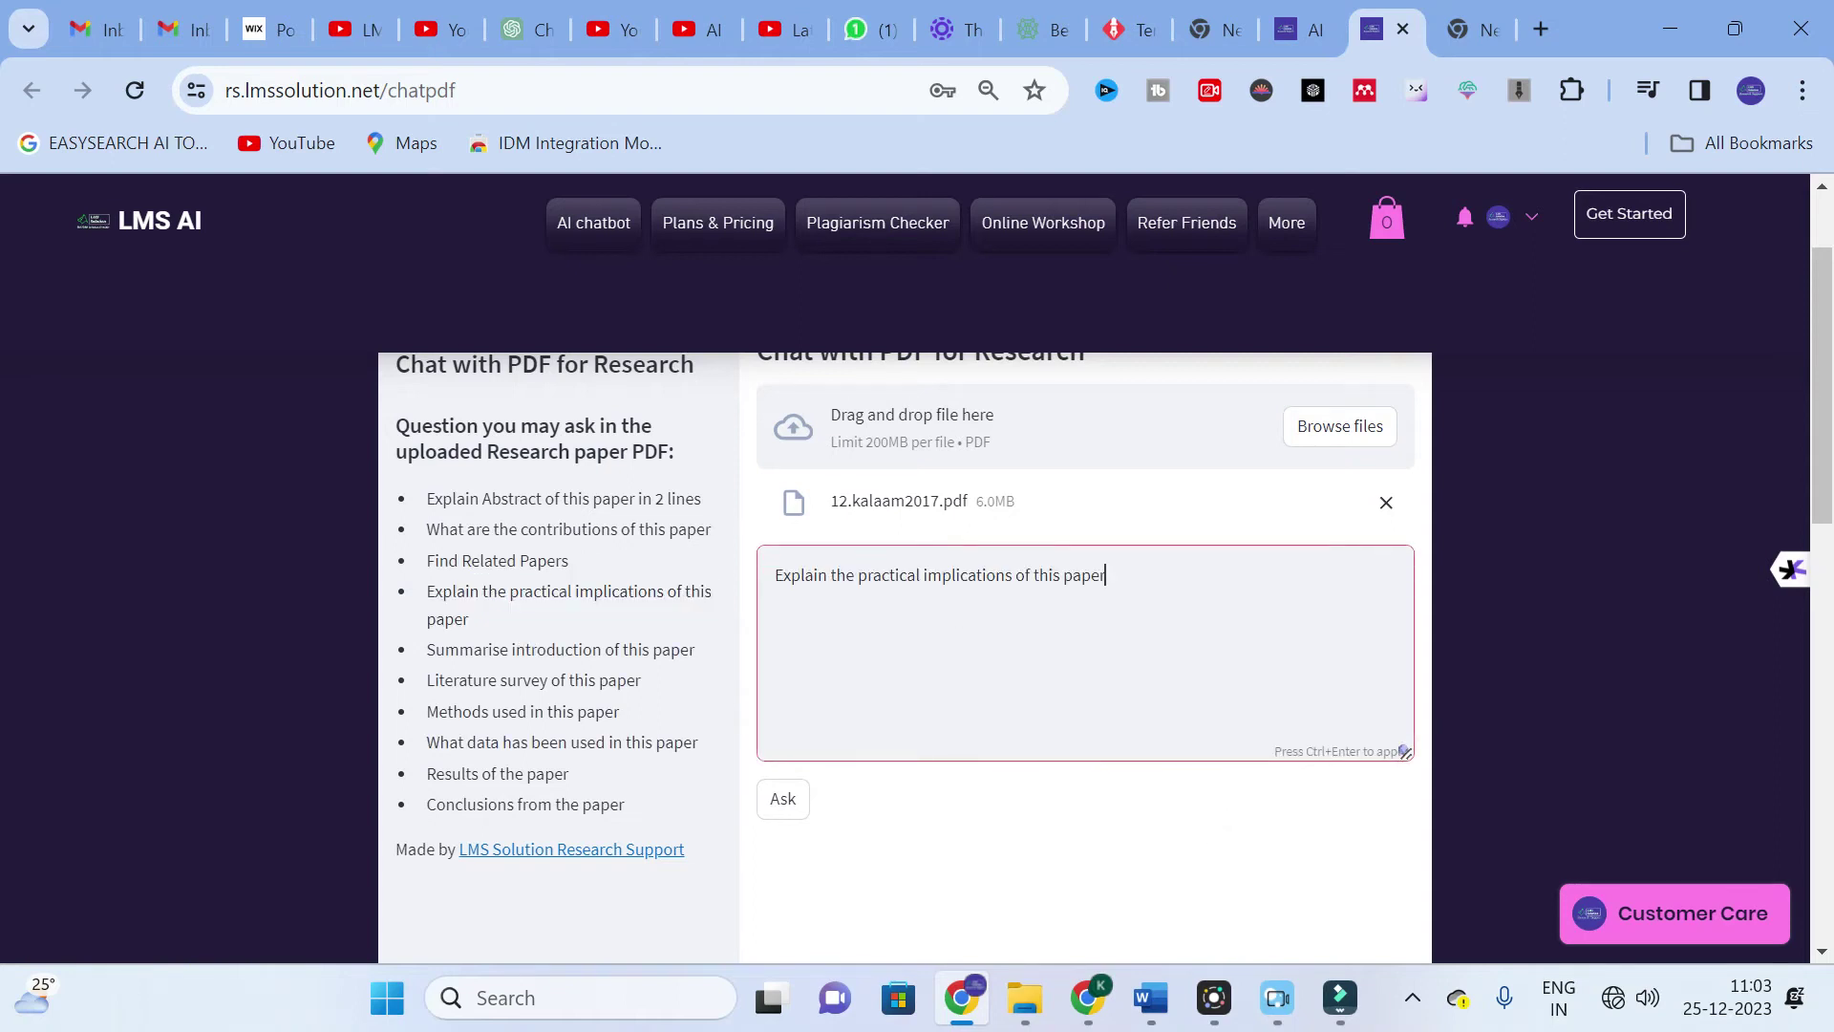
pyautogui.click(784, 801)
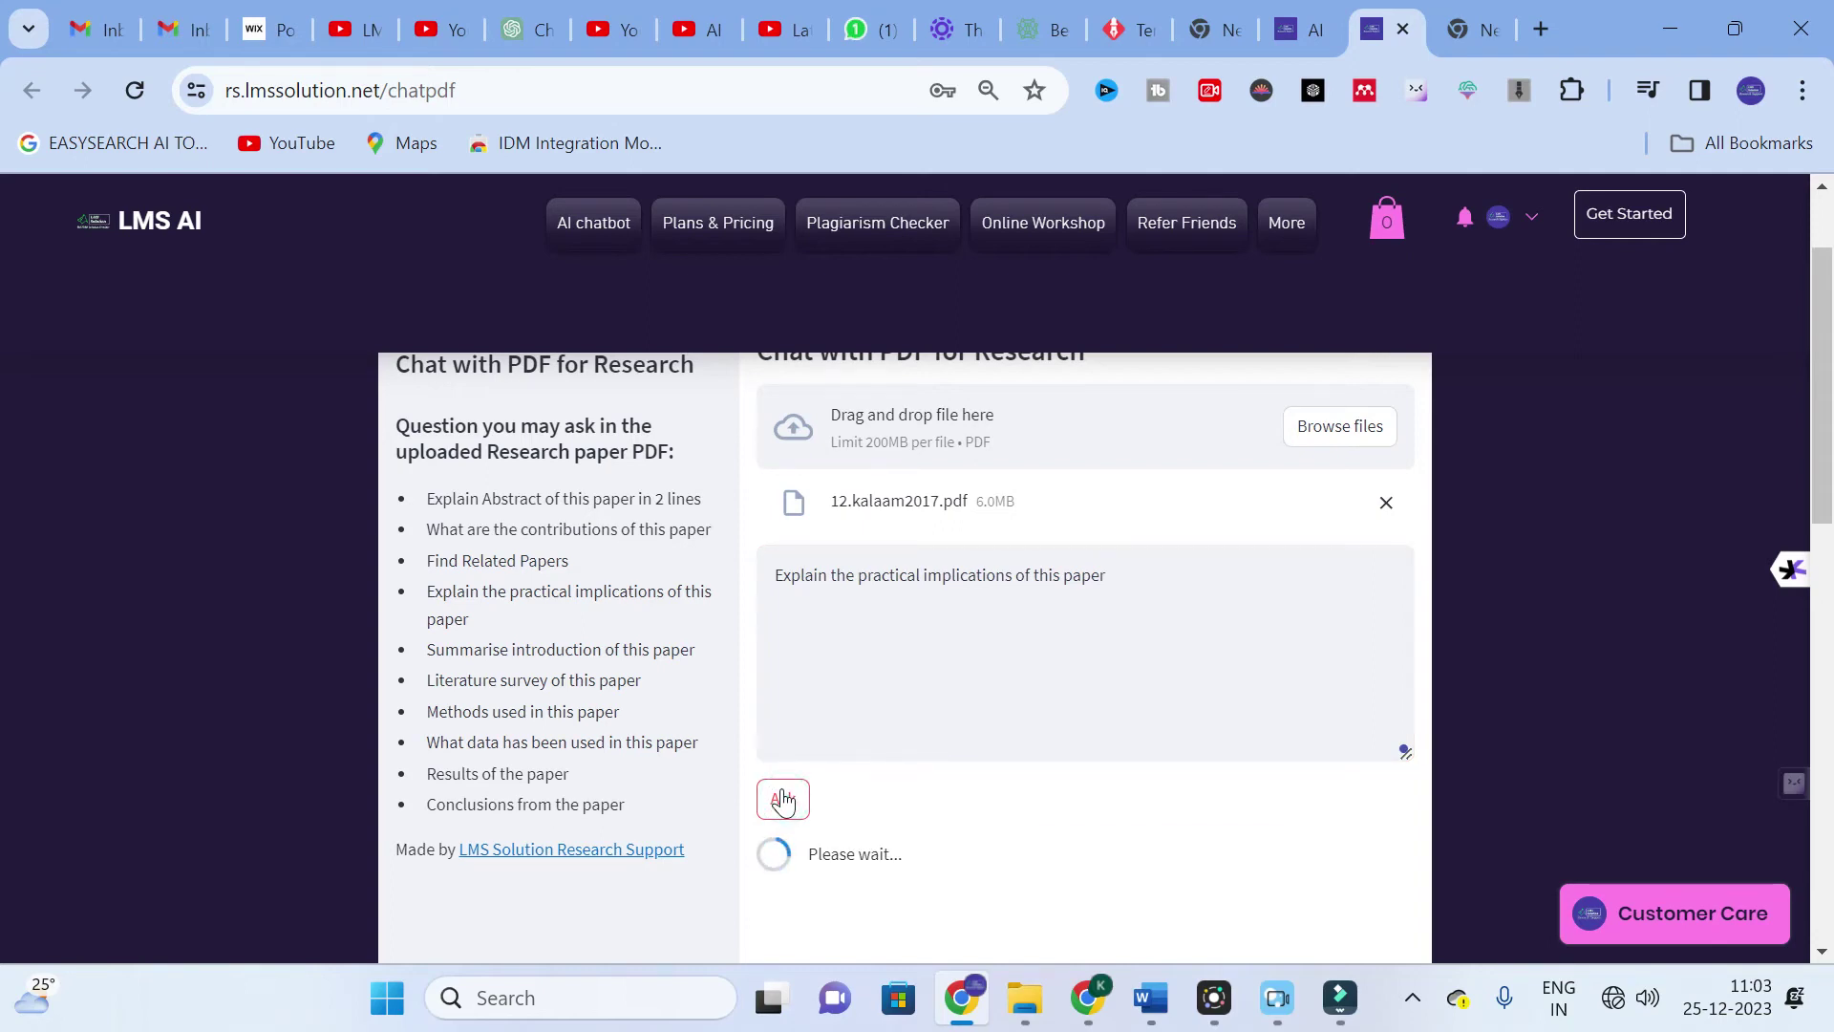
# Read the answer about cuckoo-search-tuned PI controllers, then return to the AI chatbot tools page
pyautogui.scroll(-3, 1057, 707)
pyautogui.scroll(2, 1057, 706)
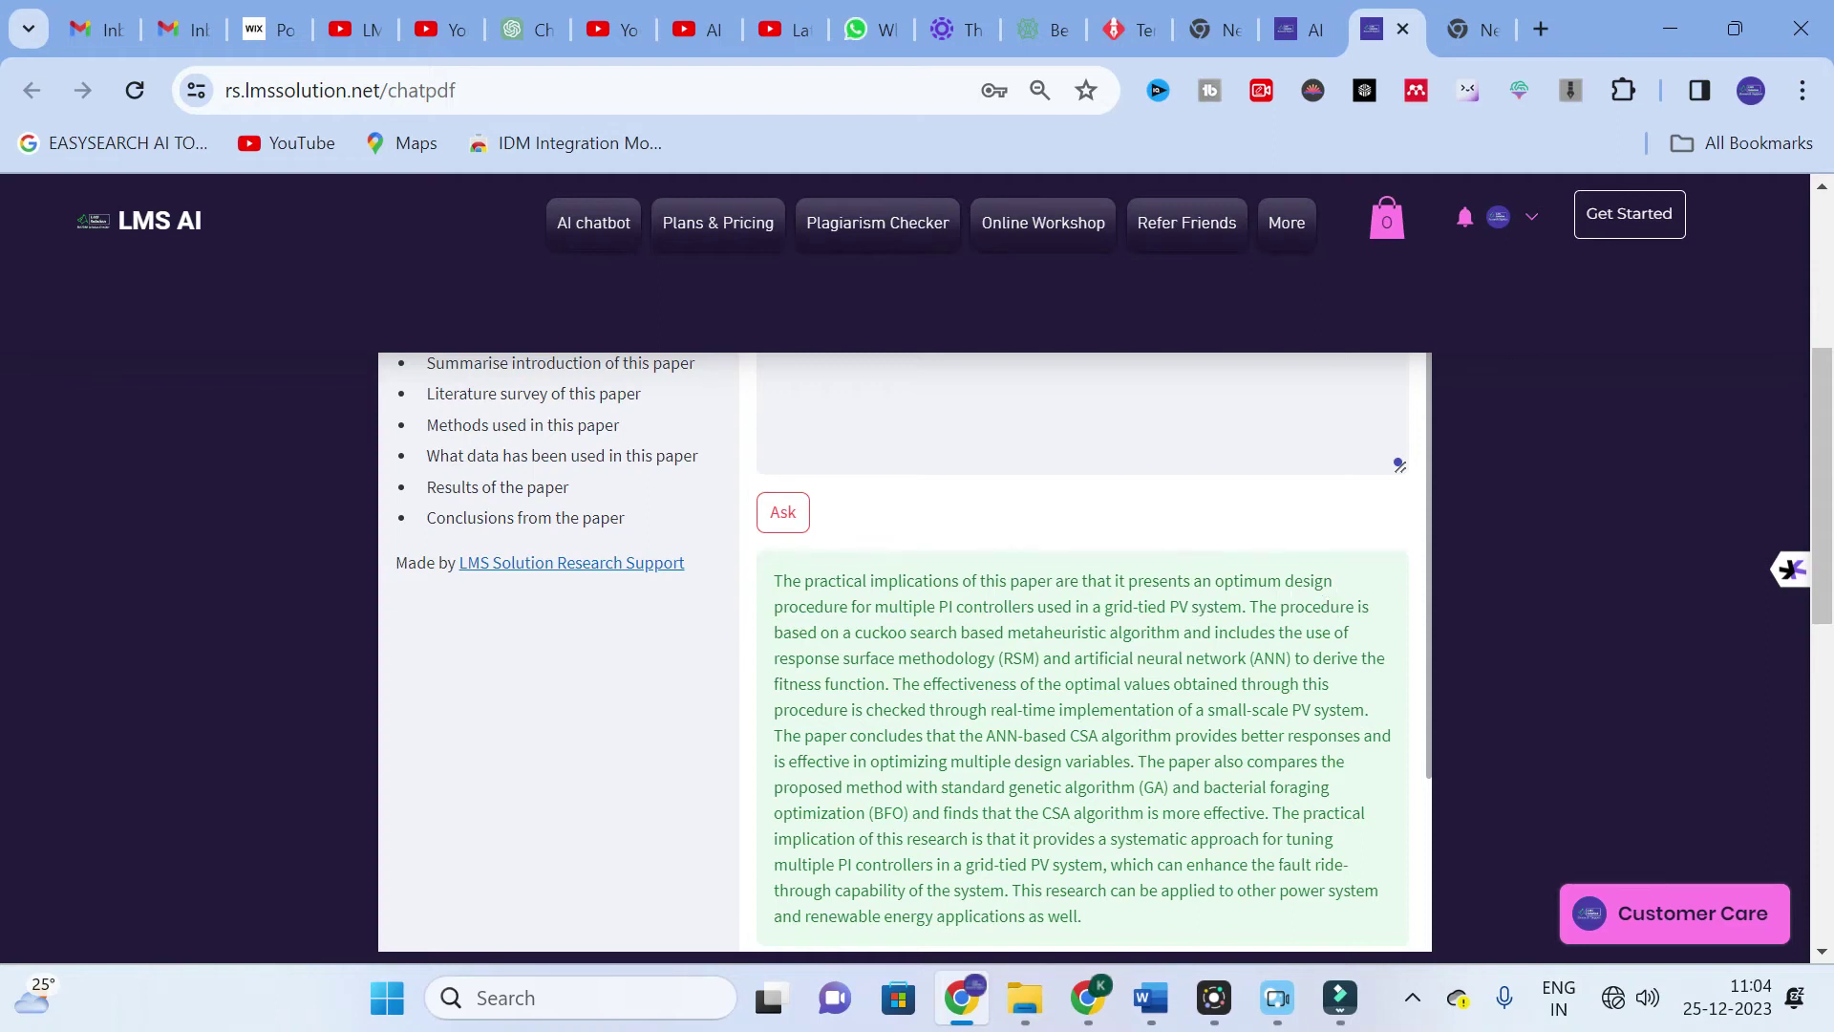
pyautogui.scroll(-2, 1082, 649)
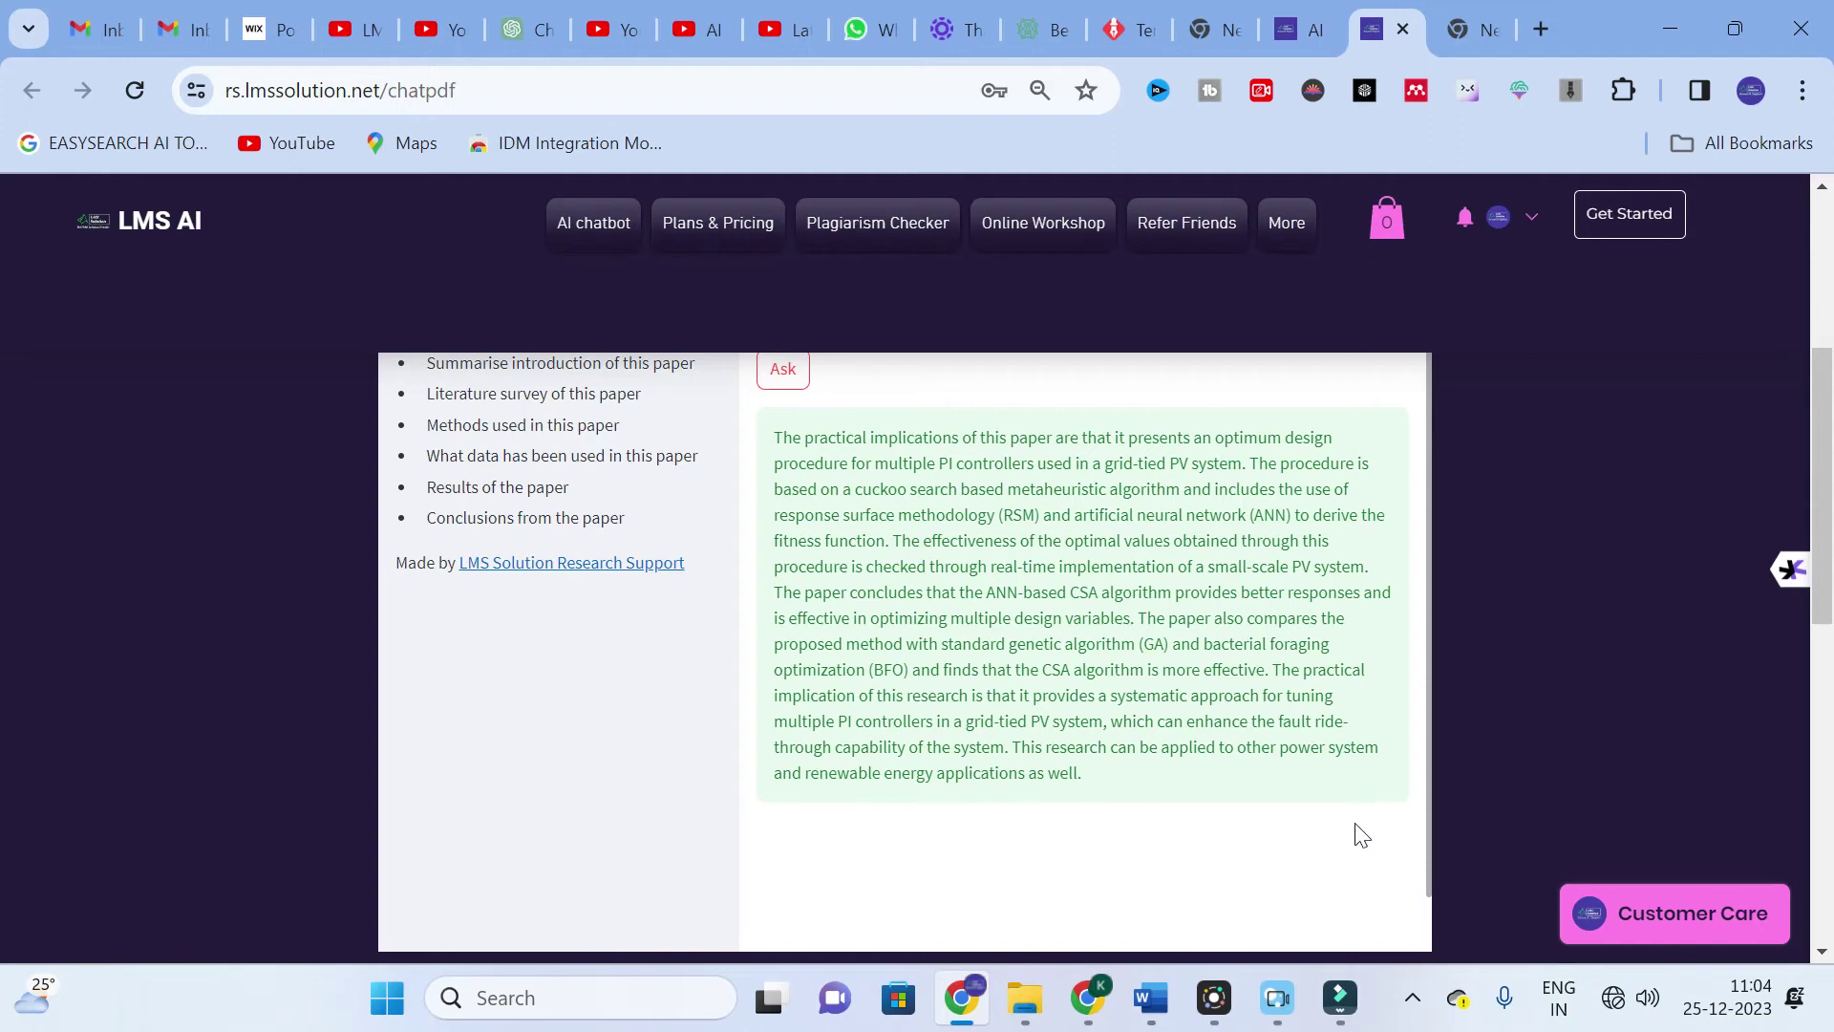
pyautogui.scroll(1, 1399, 359)
pyautogui.scroll(1, 1082, 650)
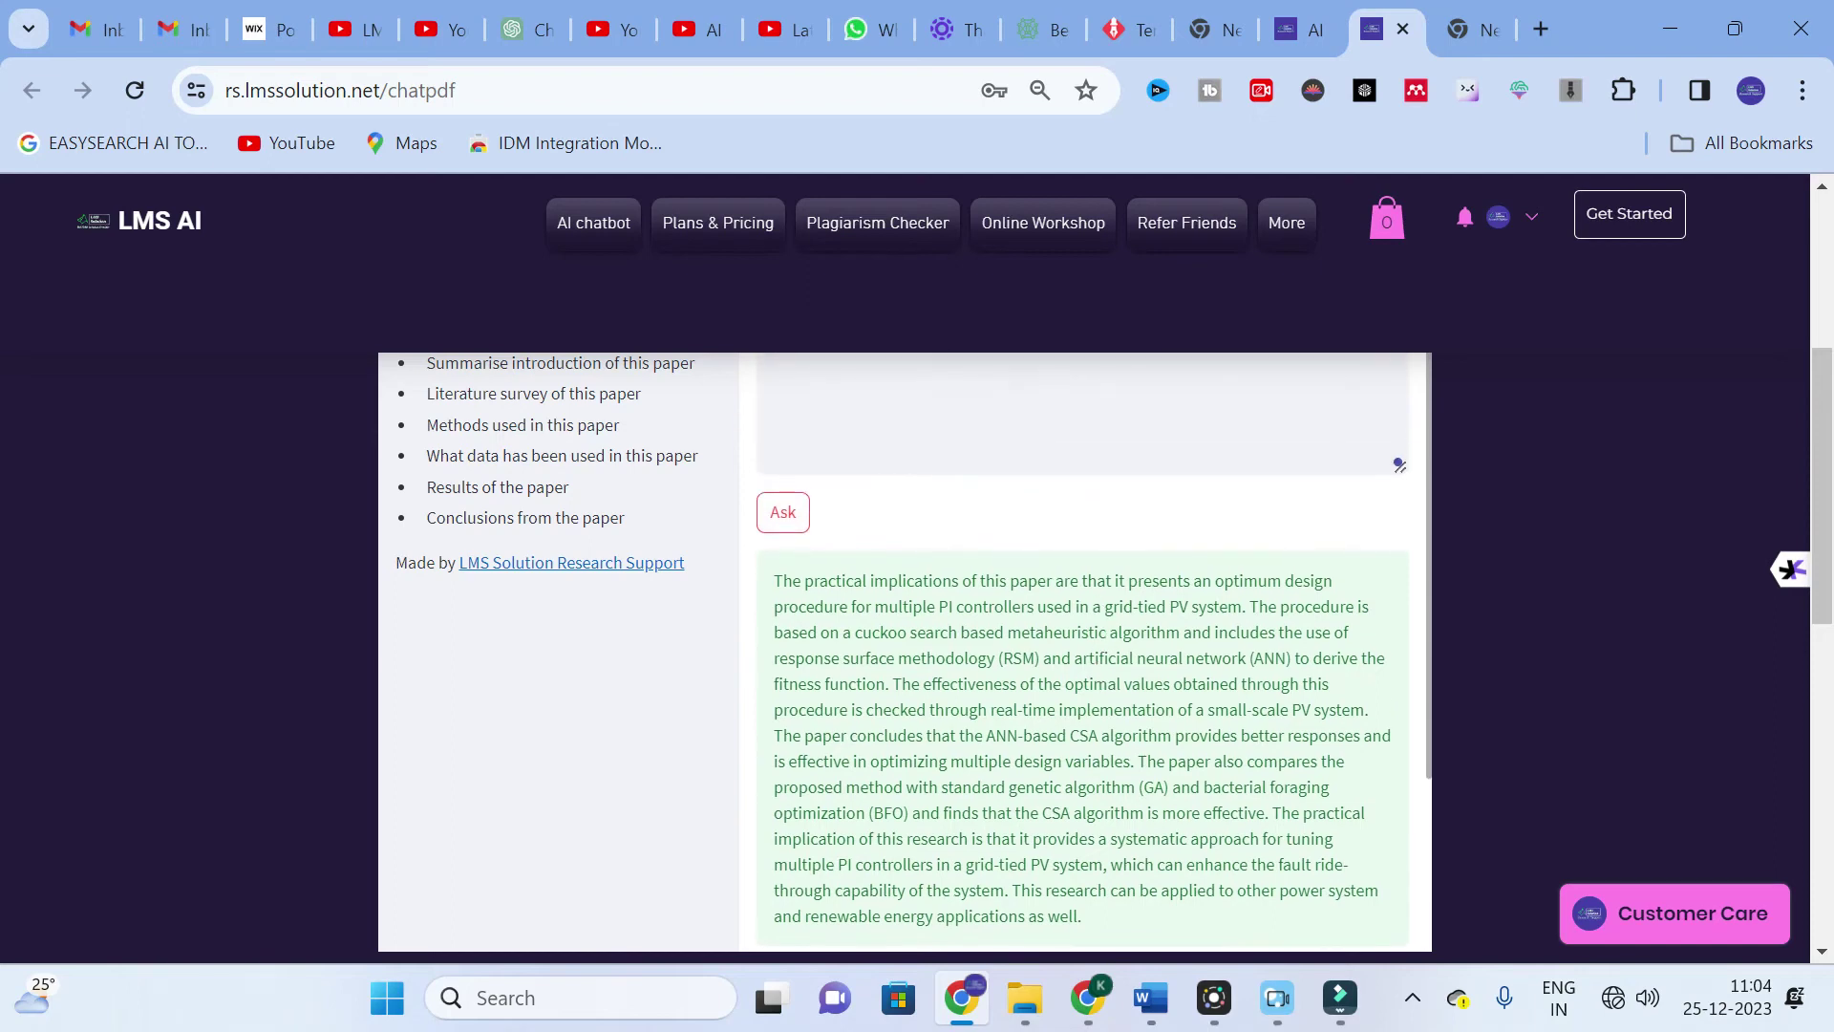
pyautogui.scroll(4, 1126, 553)
pyautogui.scroll(-2, 1126, 561)
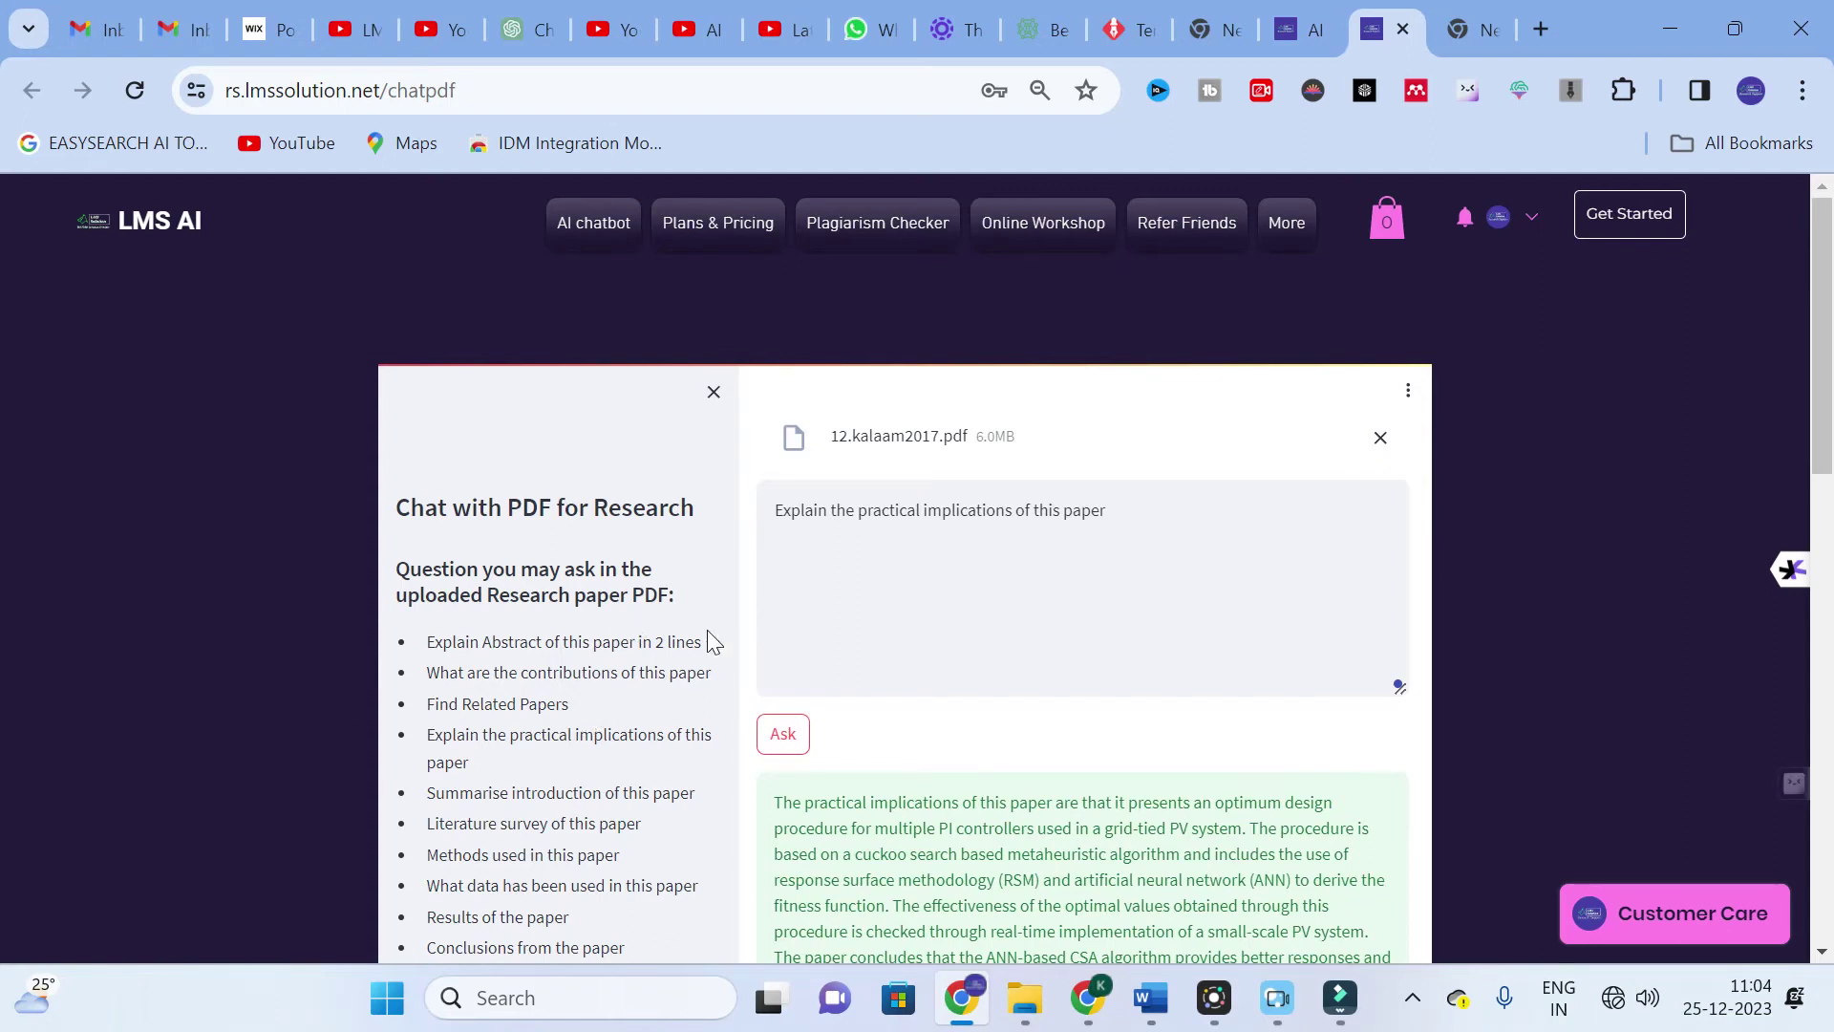
pyautogui.scroll(-2, 707, 630)
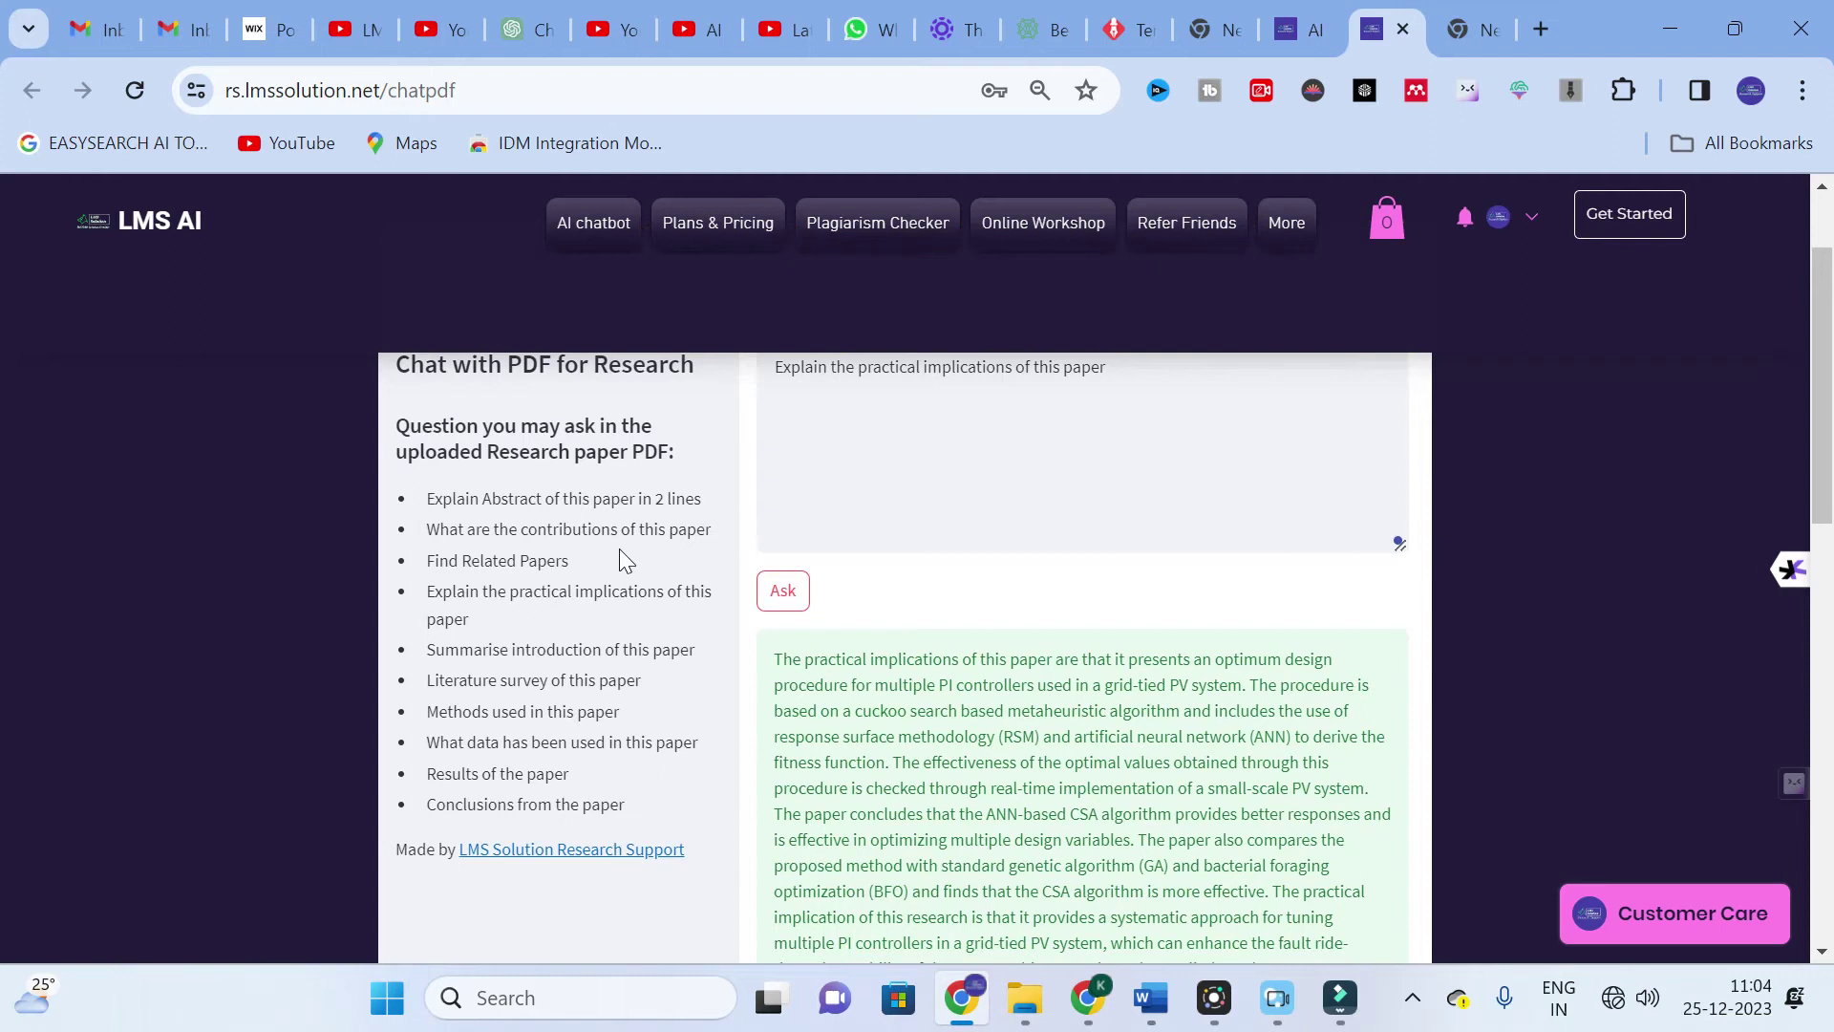
pyautogui.scroll(2, 618, 550)
pyautogui.click(915, 520)
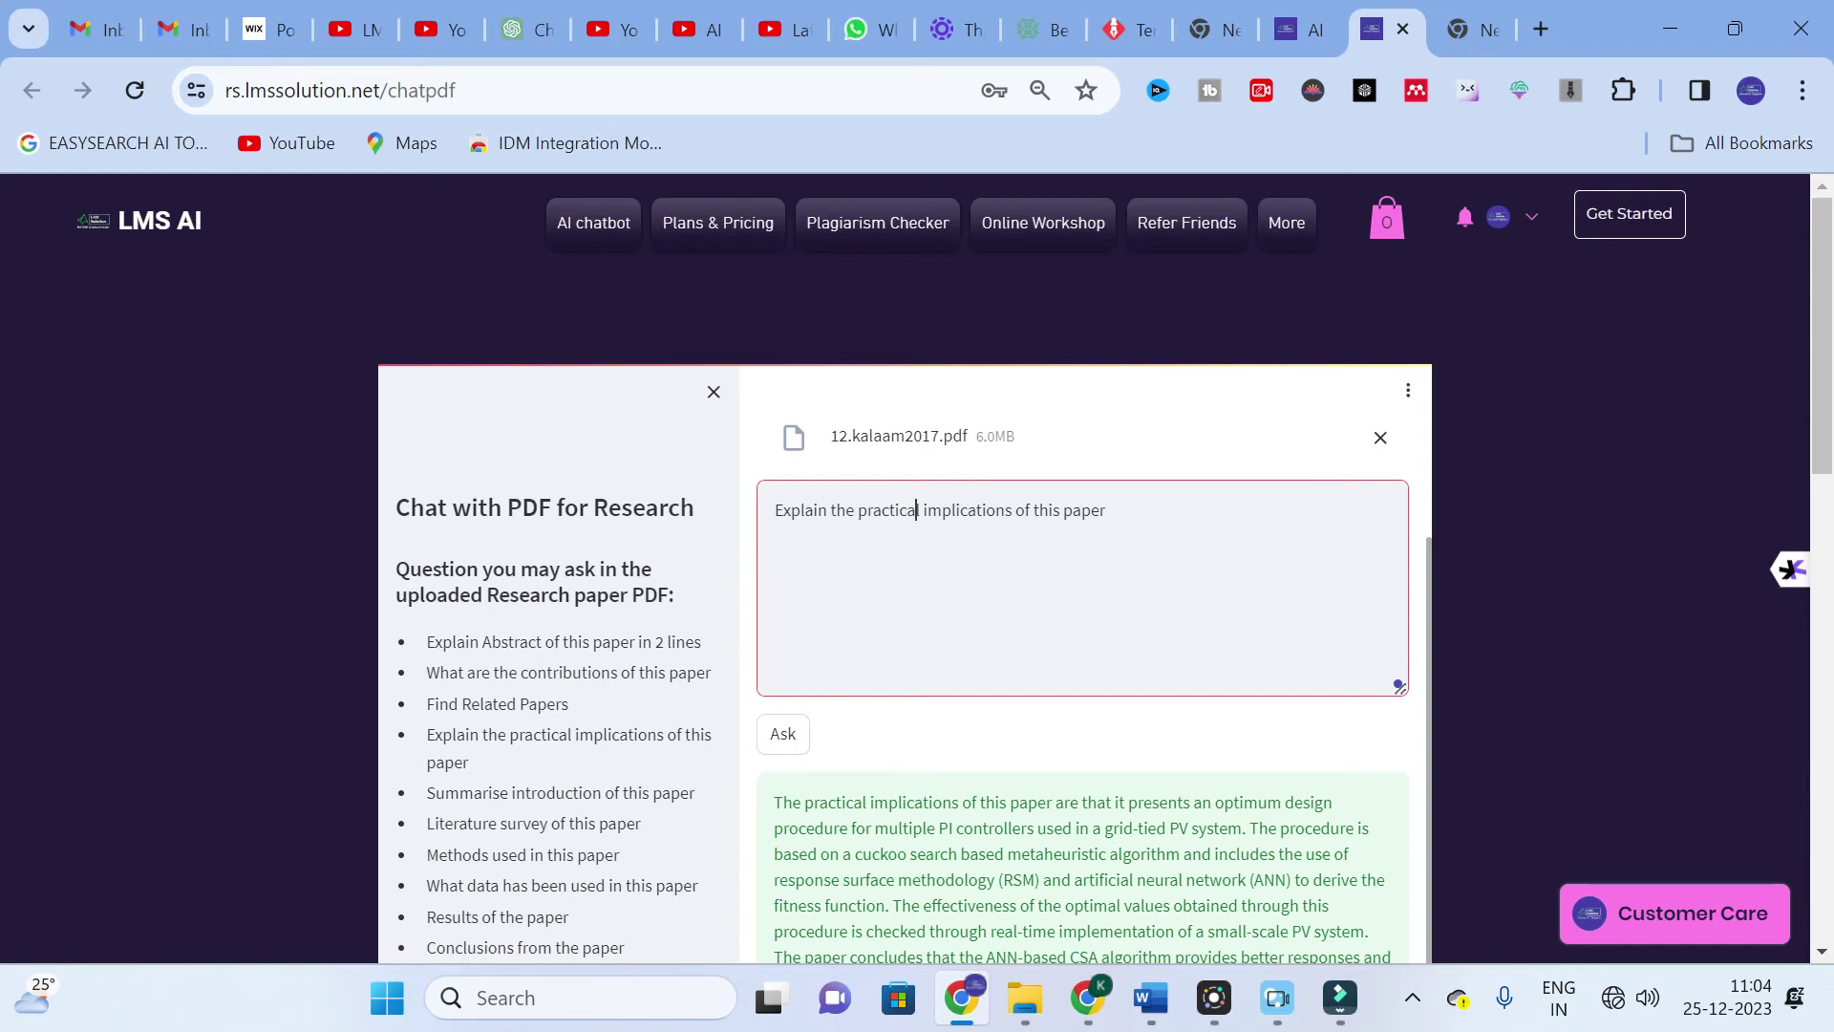
pyautogui.click(1286, 30)
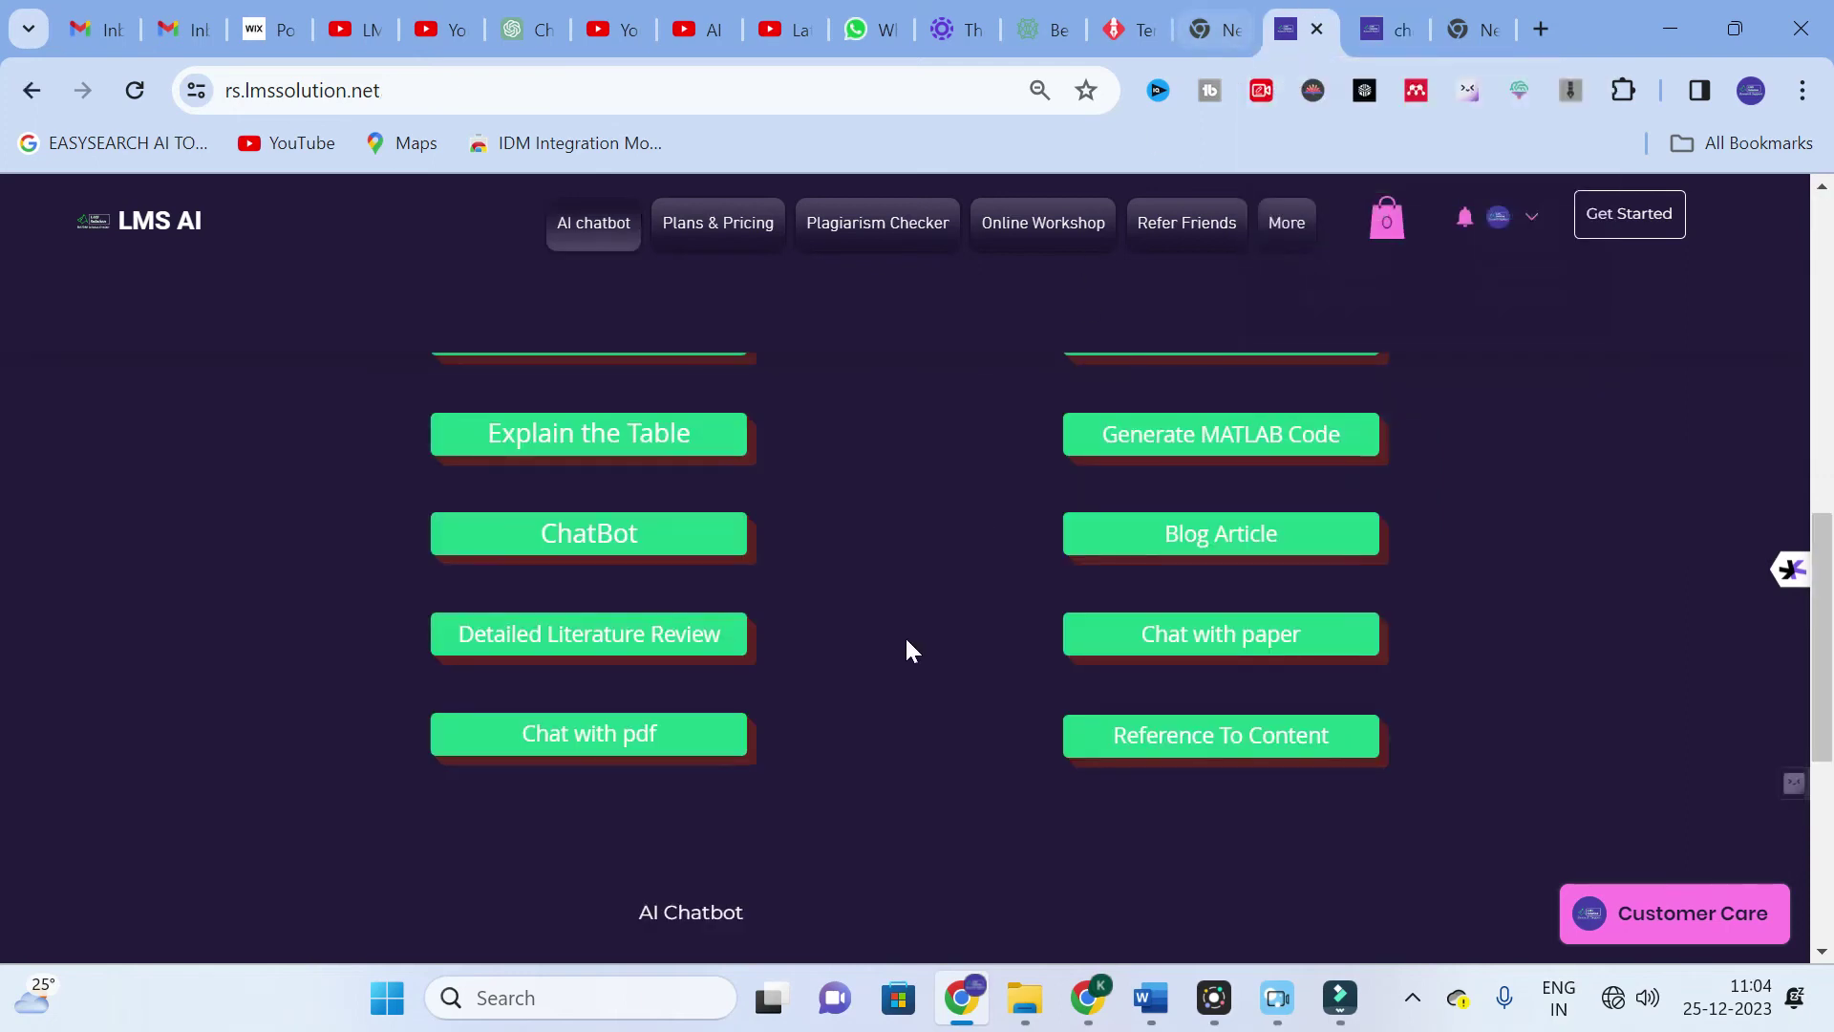
# Scroll up past the LMS AI Templates section and go to Plans & Pricing
pyautogui.scroll(6, 907, 642)
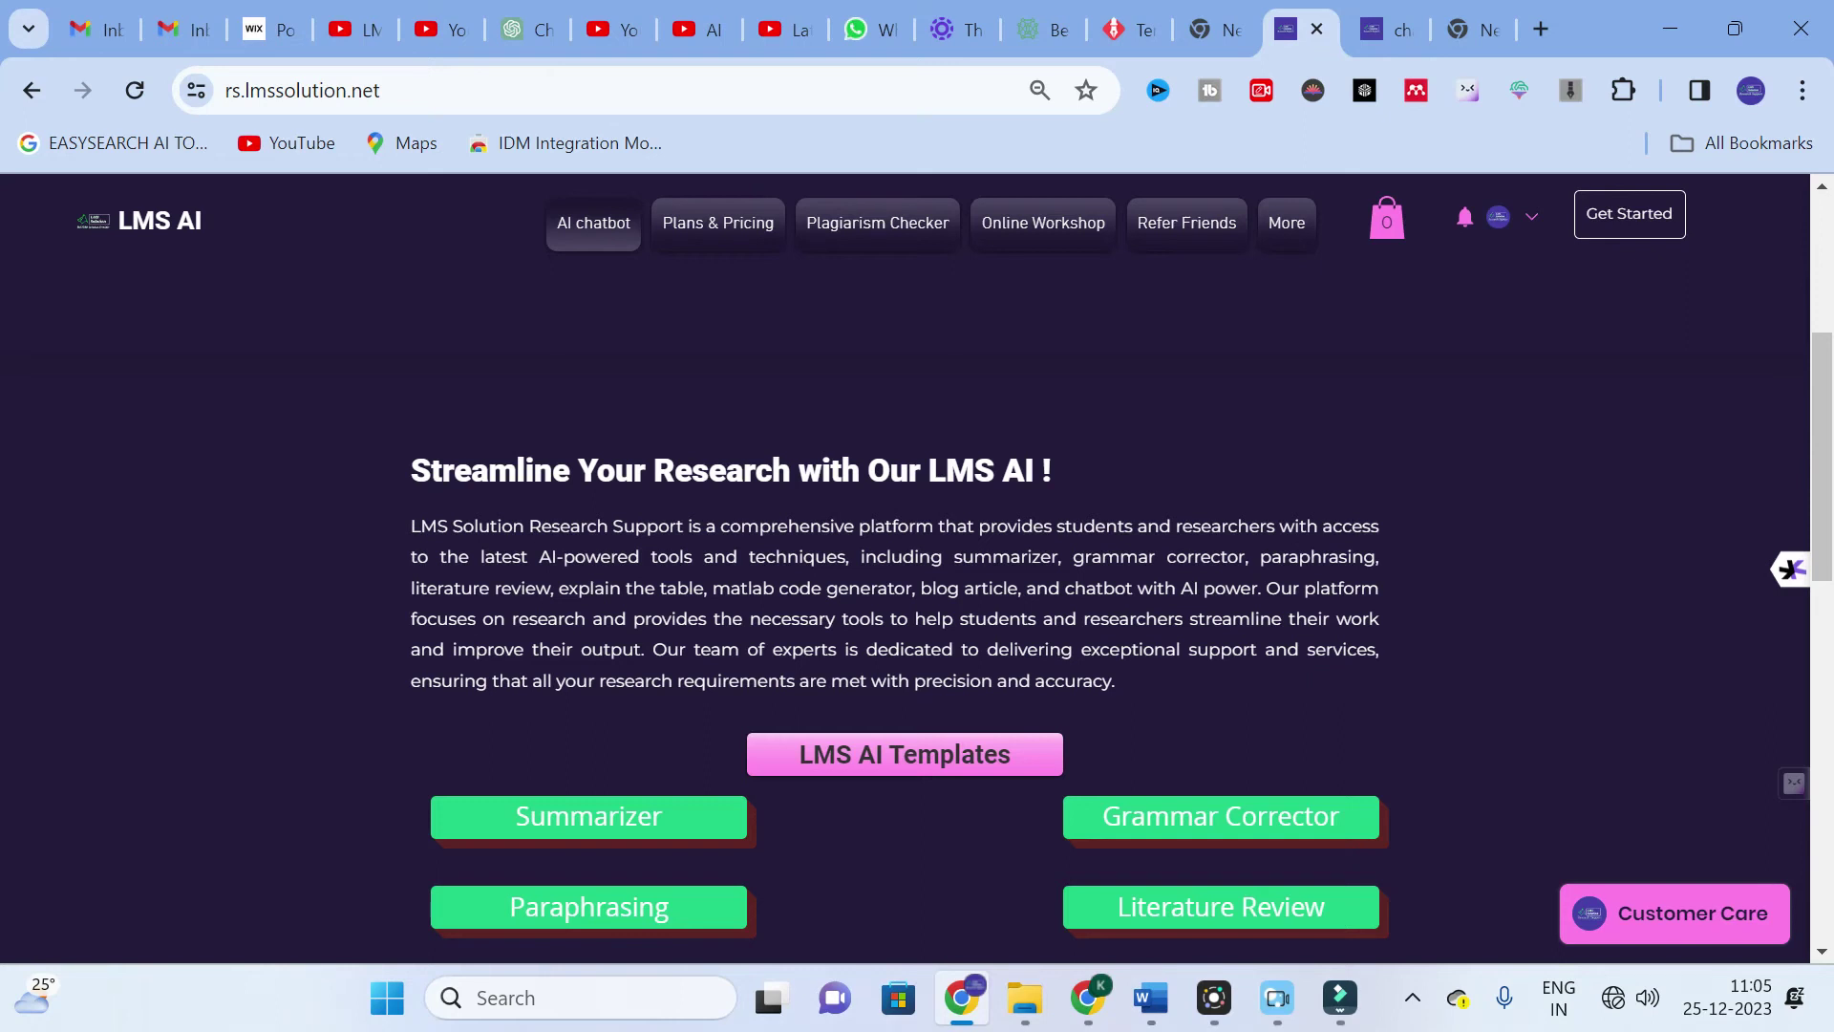
pyautogui.click(710, 243)
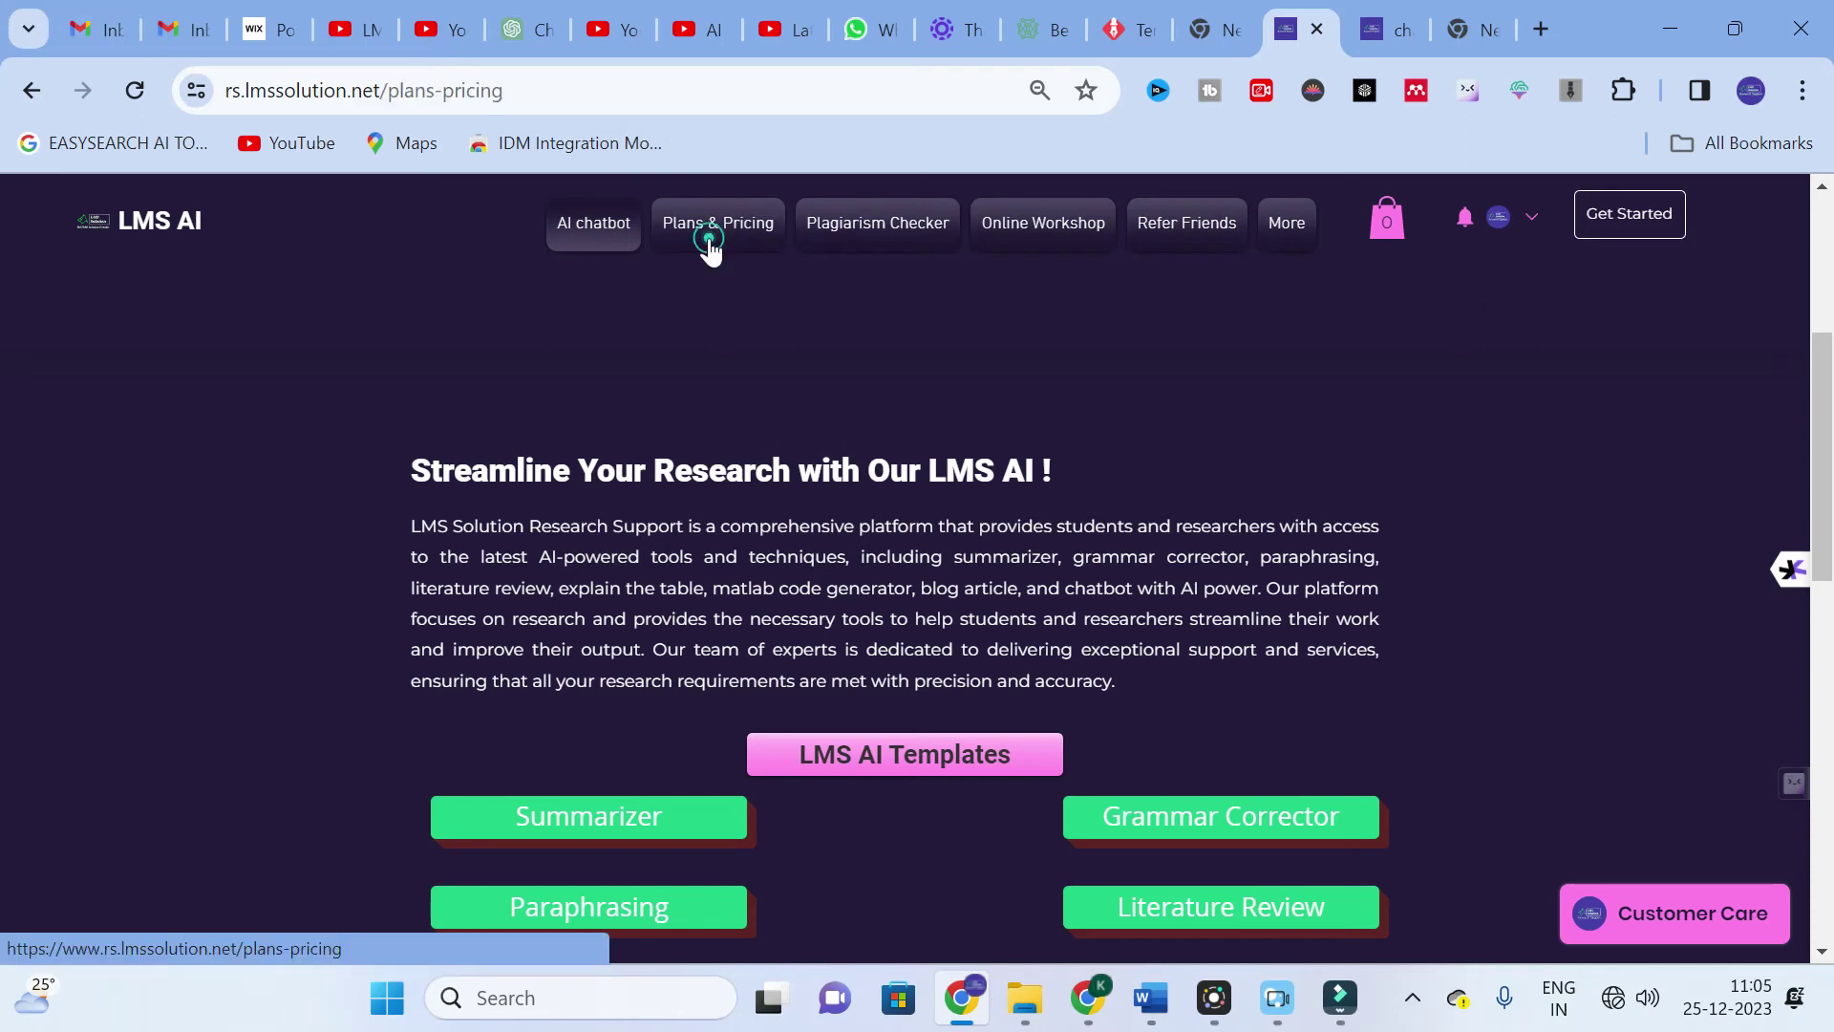
# Scroll through the Free, Monthly, Quarterly, Half-Yearly and Yearly plan cards, from ₹0 to ₹999
pyautogui.scroll(-2, 589, 511)
pyautogui.scroll(2, 594, 512)
pyautogui.scroll(-1, 602, 592)
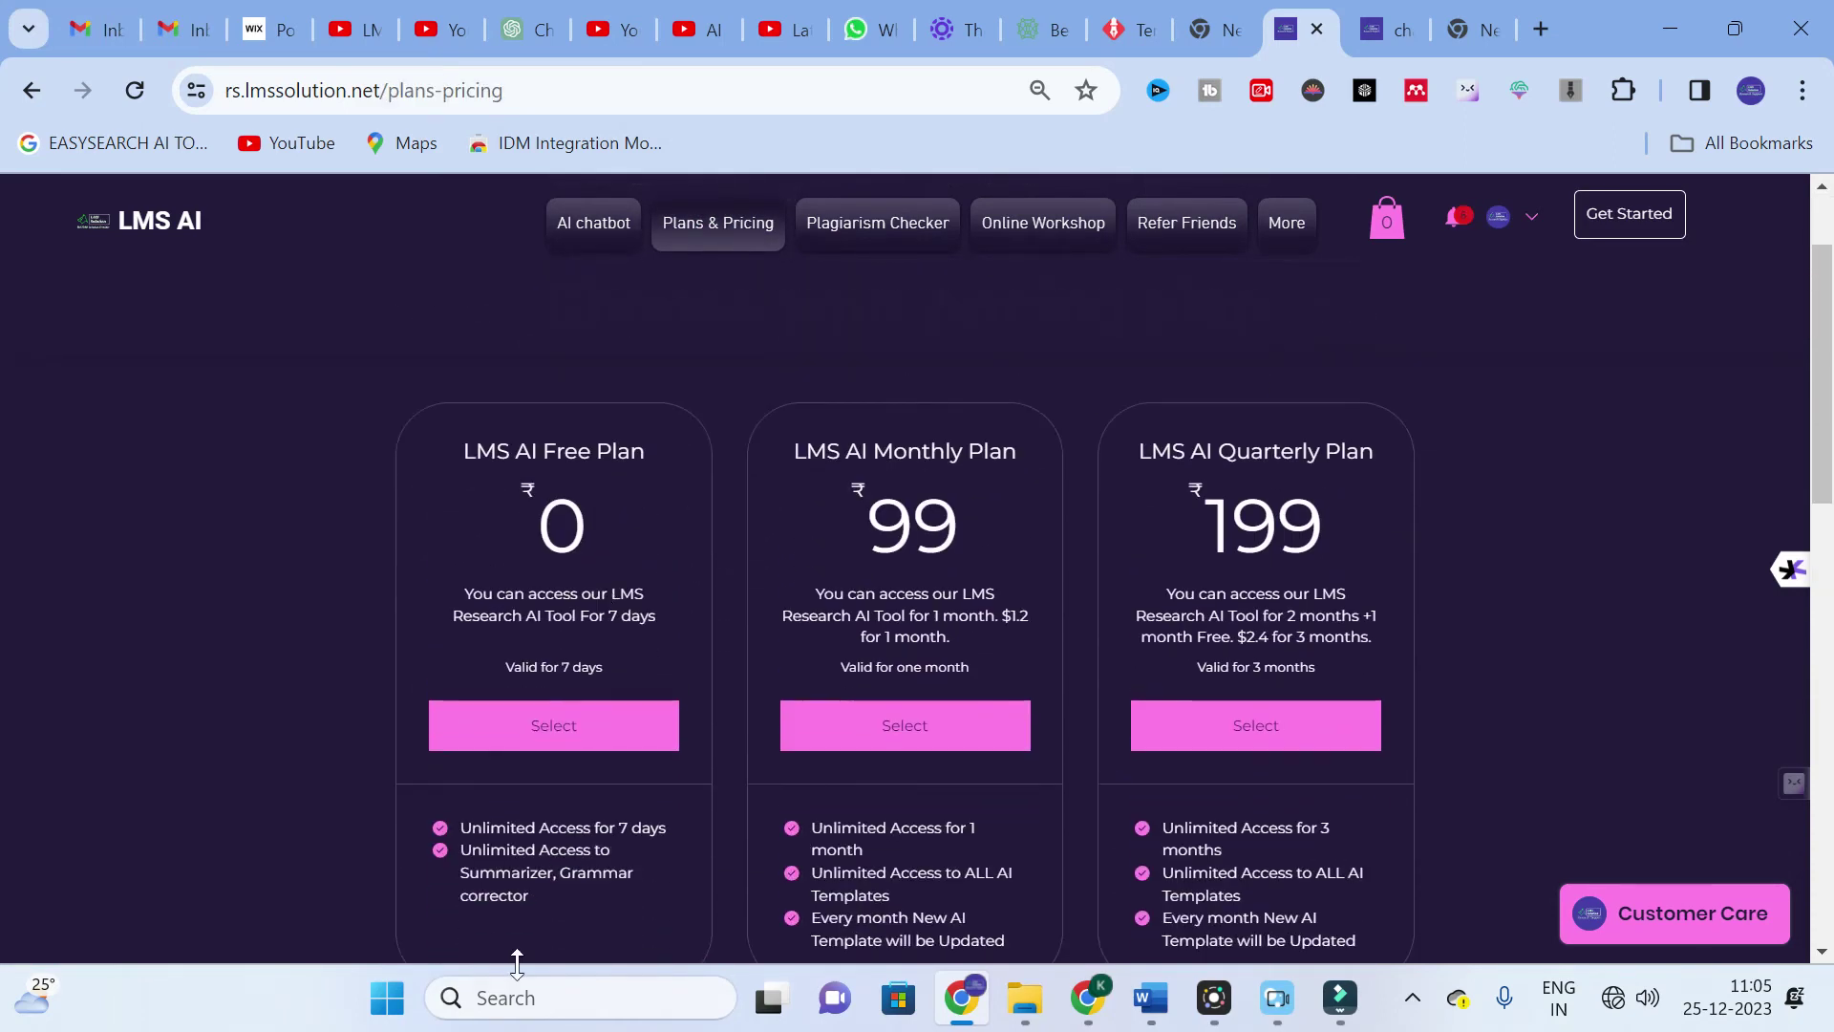
pyautogui.scroll(-2, 523, 789)
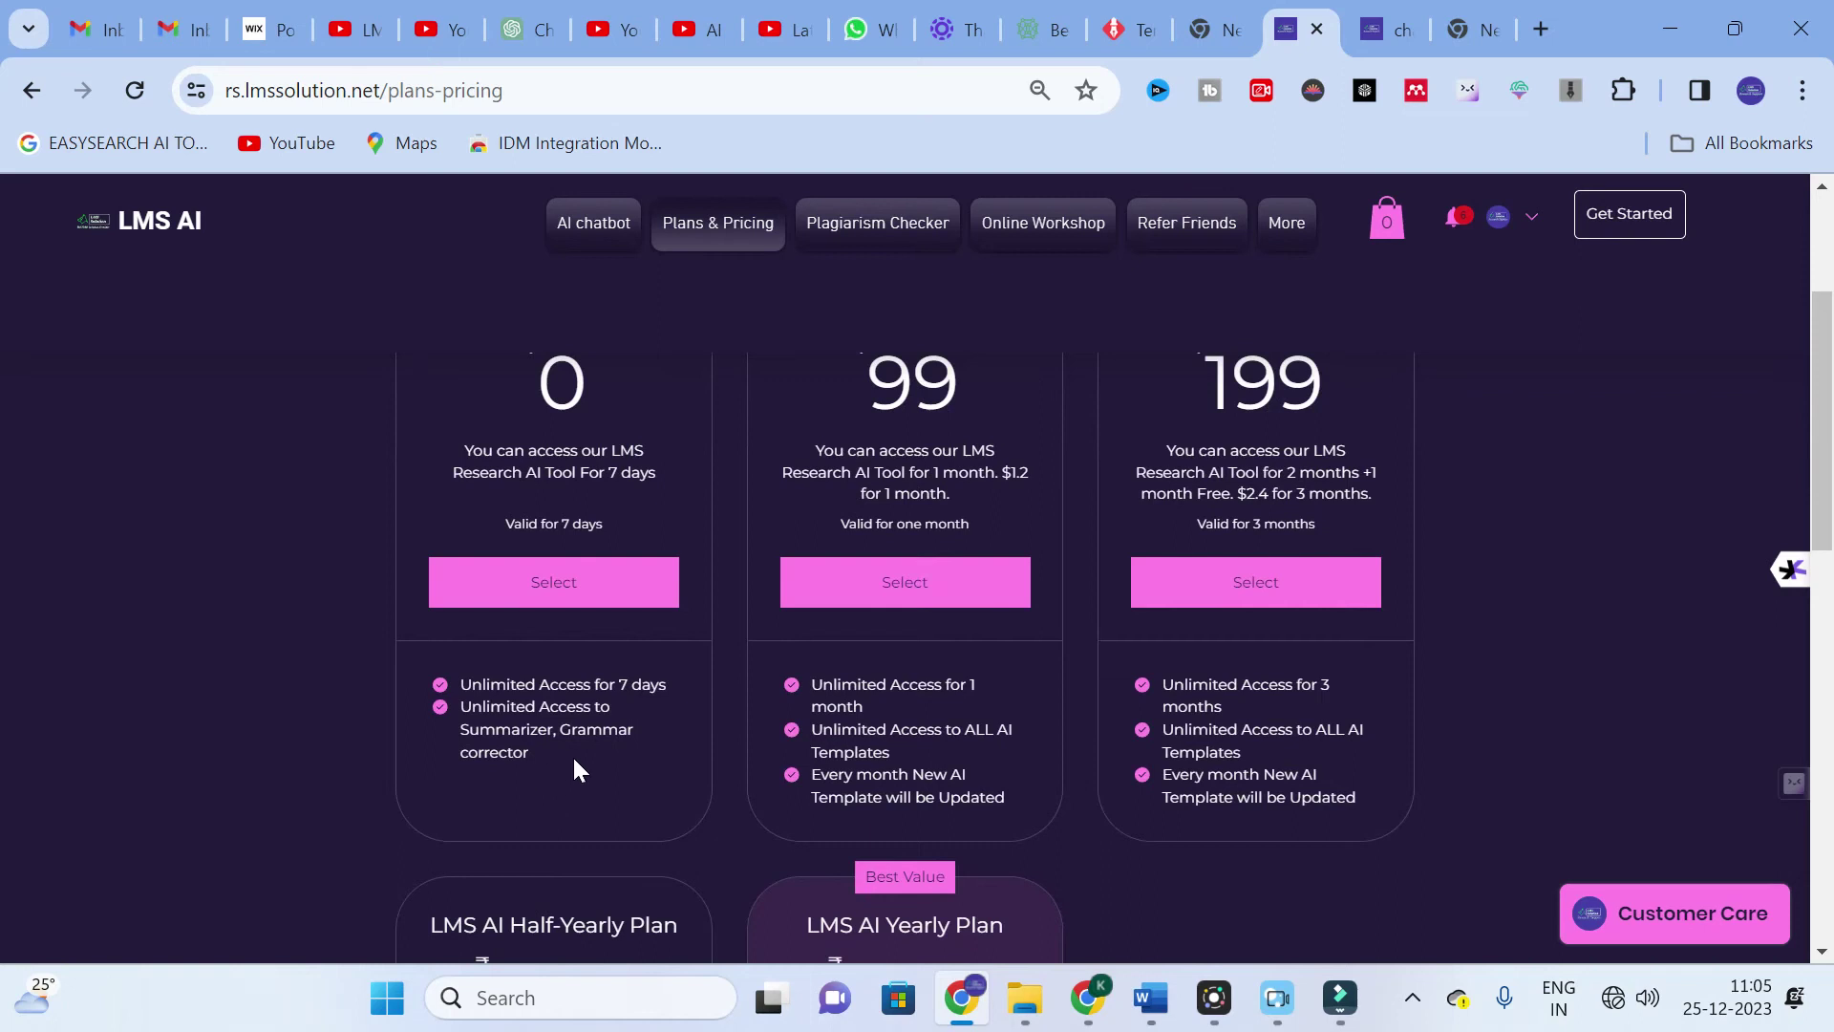
pyautogui.scroll(2, 573, 767)
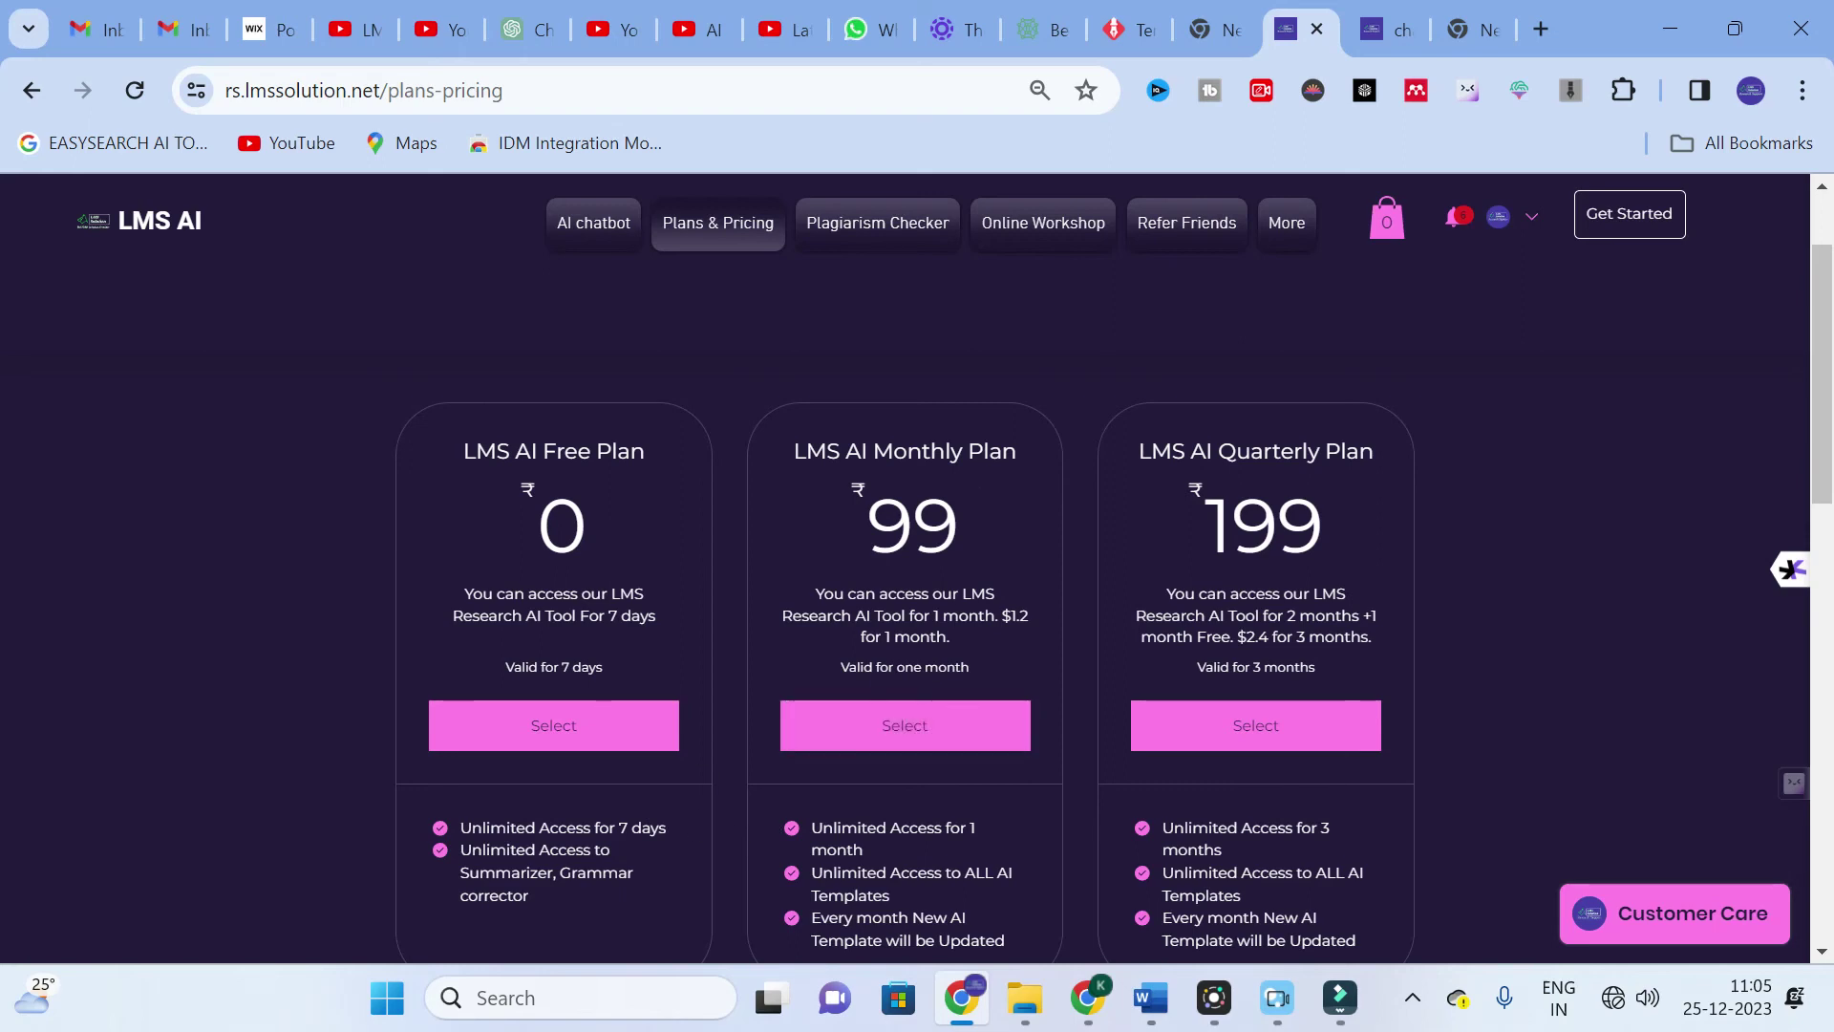
pyautogui.scroll(-1, 1018, 554)
pyautogui.scroll(2, 1019, 554)
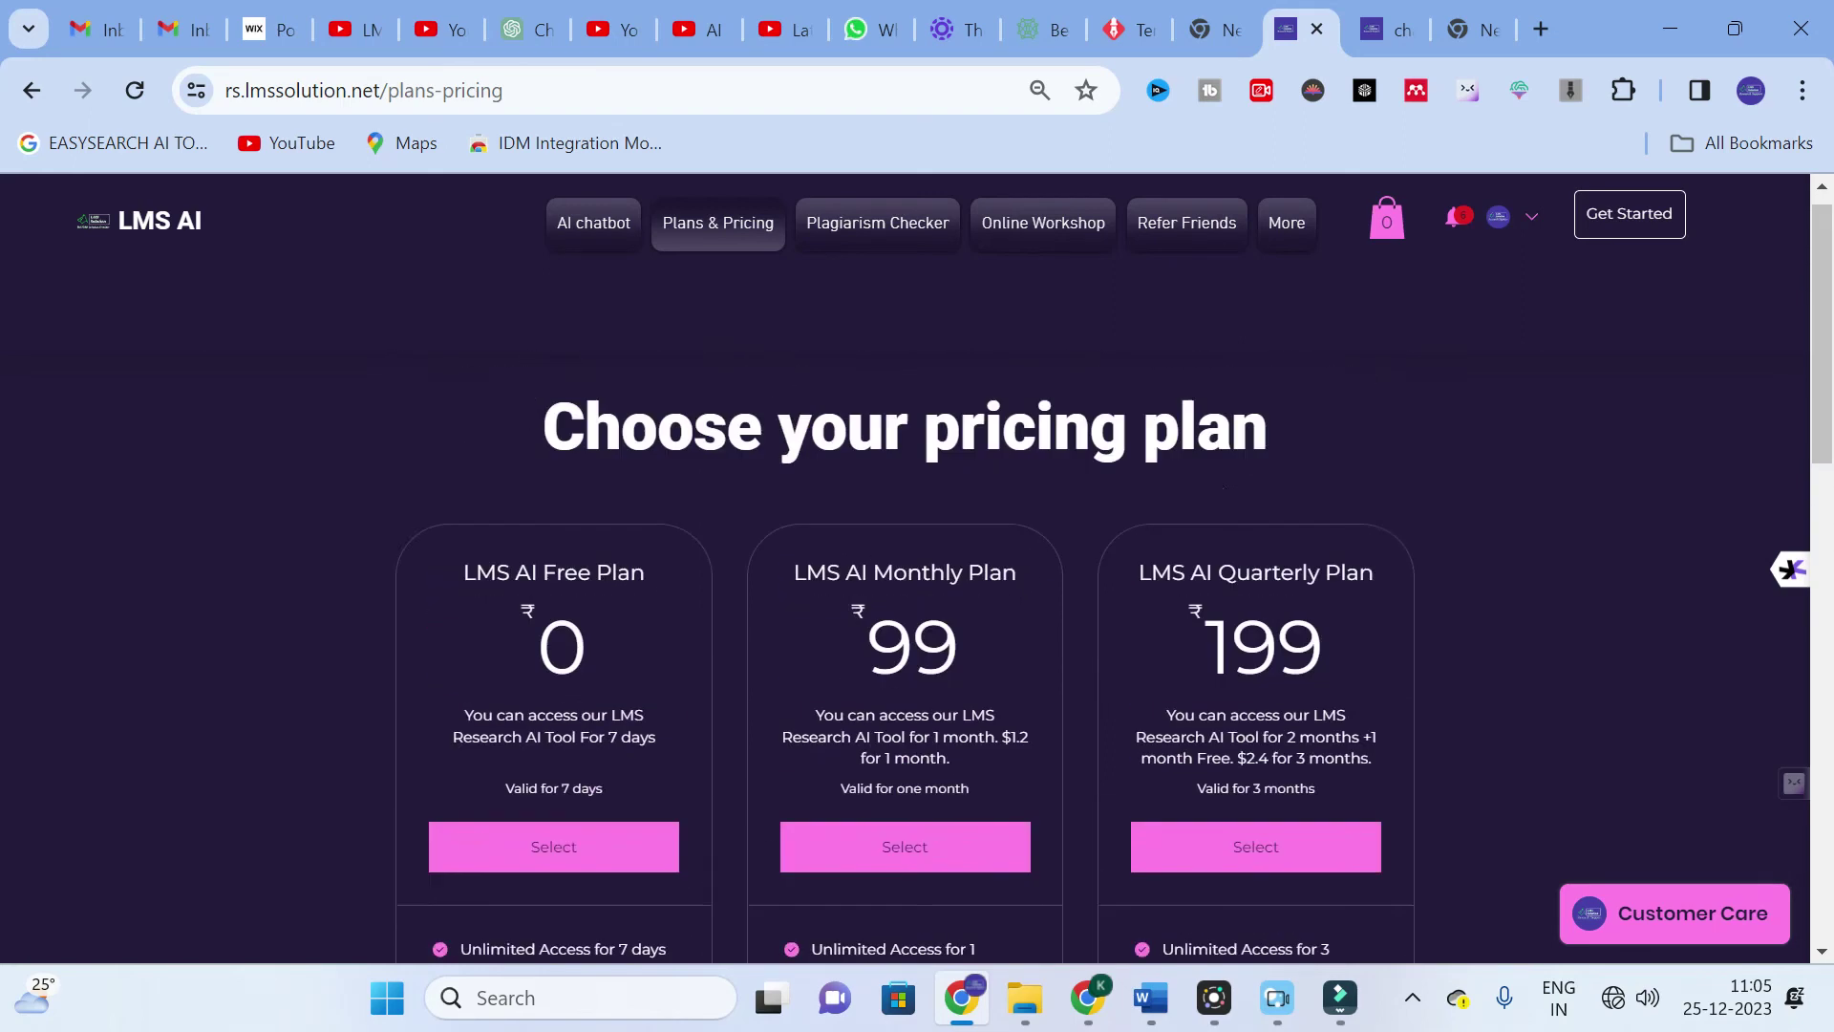
pyautogui.scroll(-2, 1325, 557)
pyautogui.scroll(-5, 1330, 535)
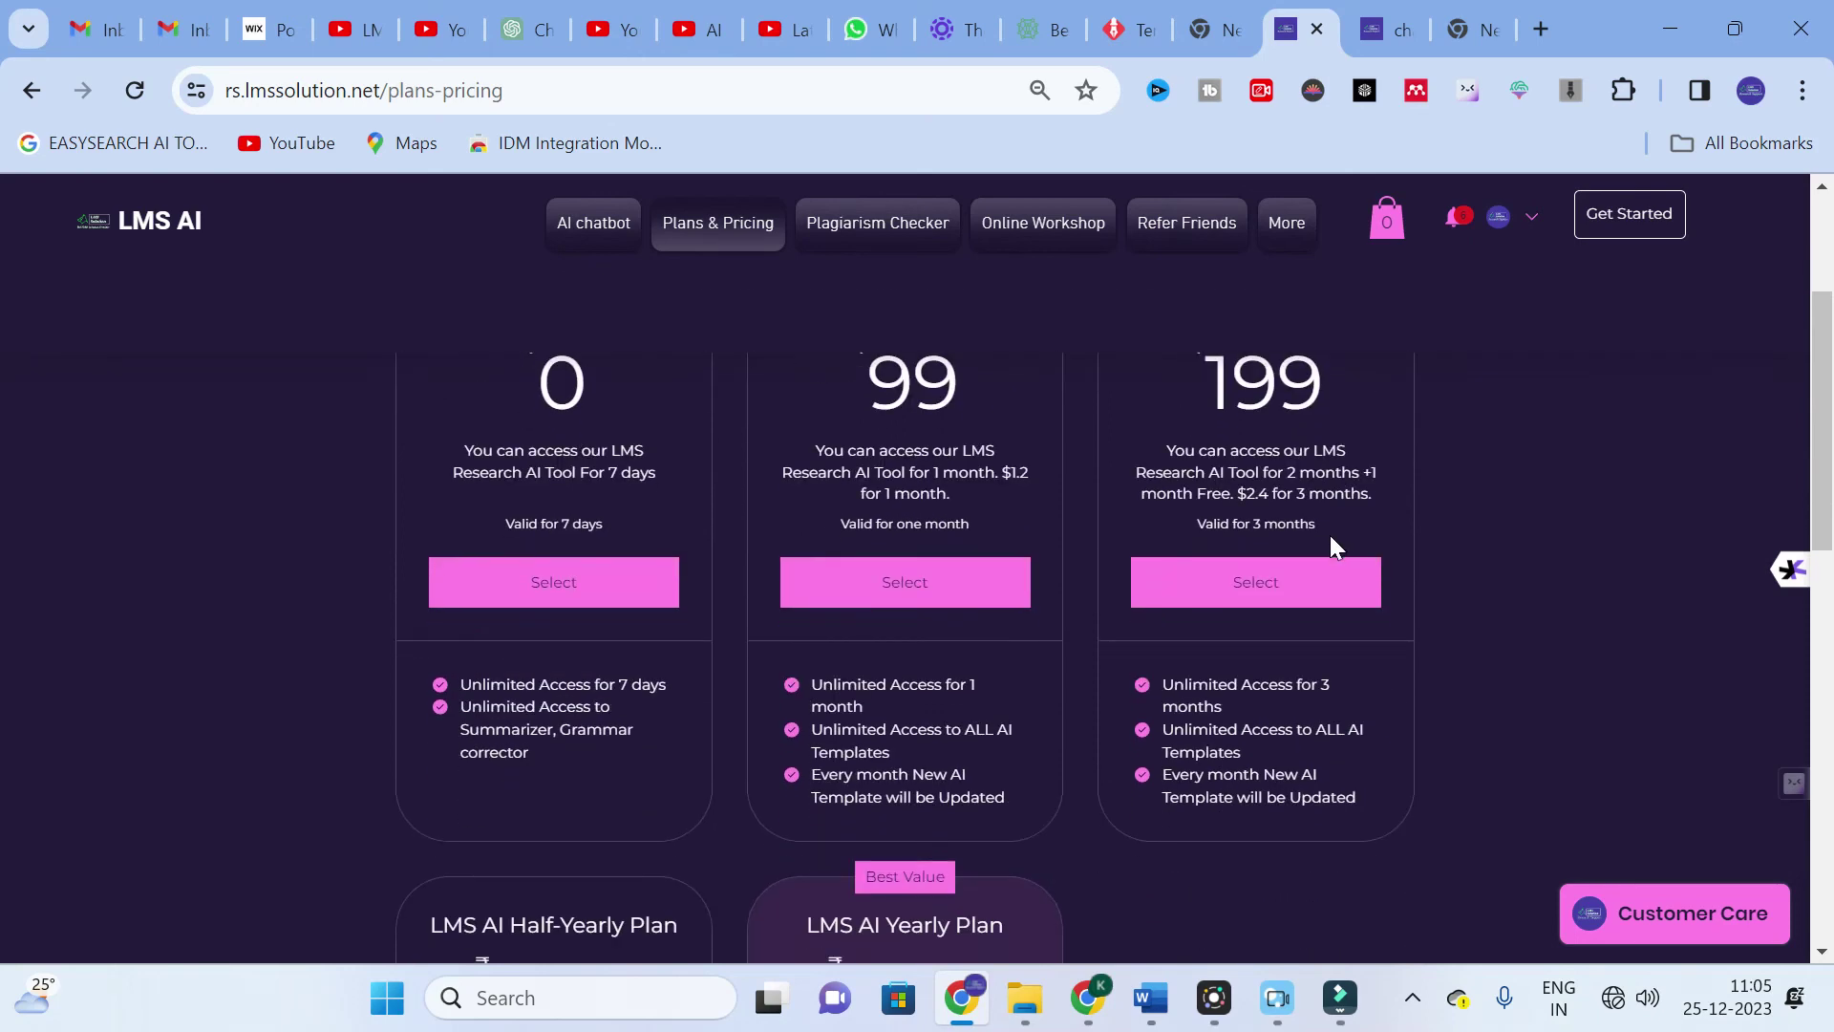
pyautogui.scroll(1, 565, 421)
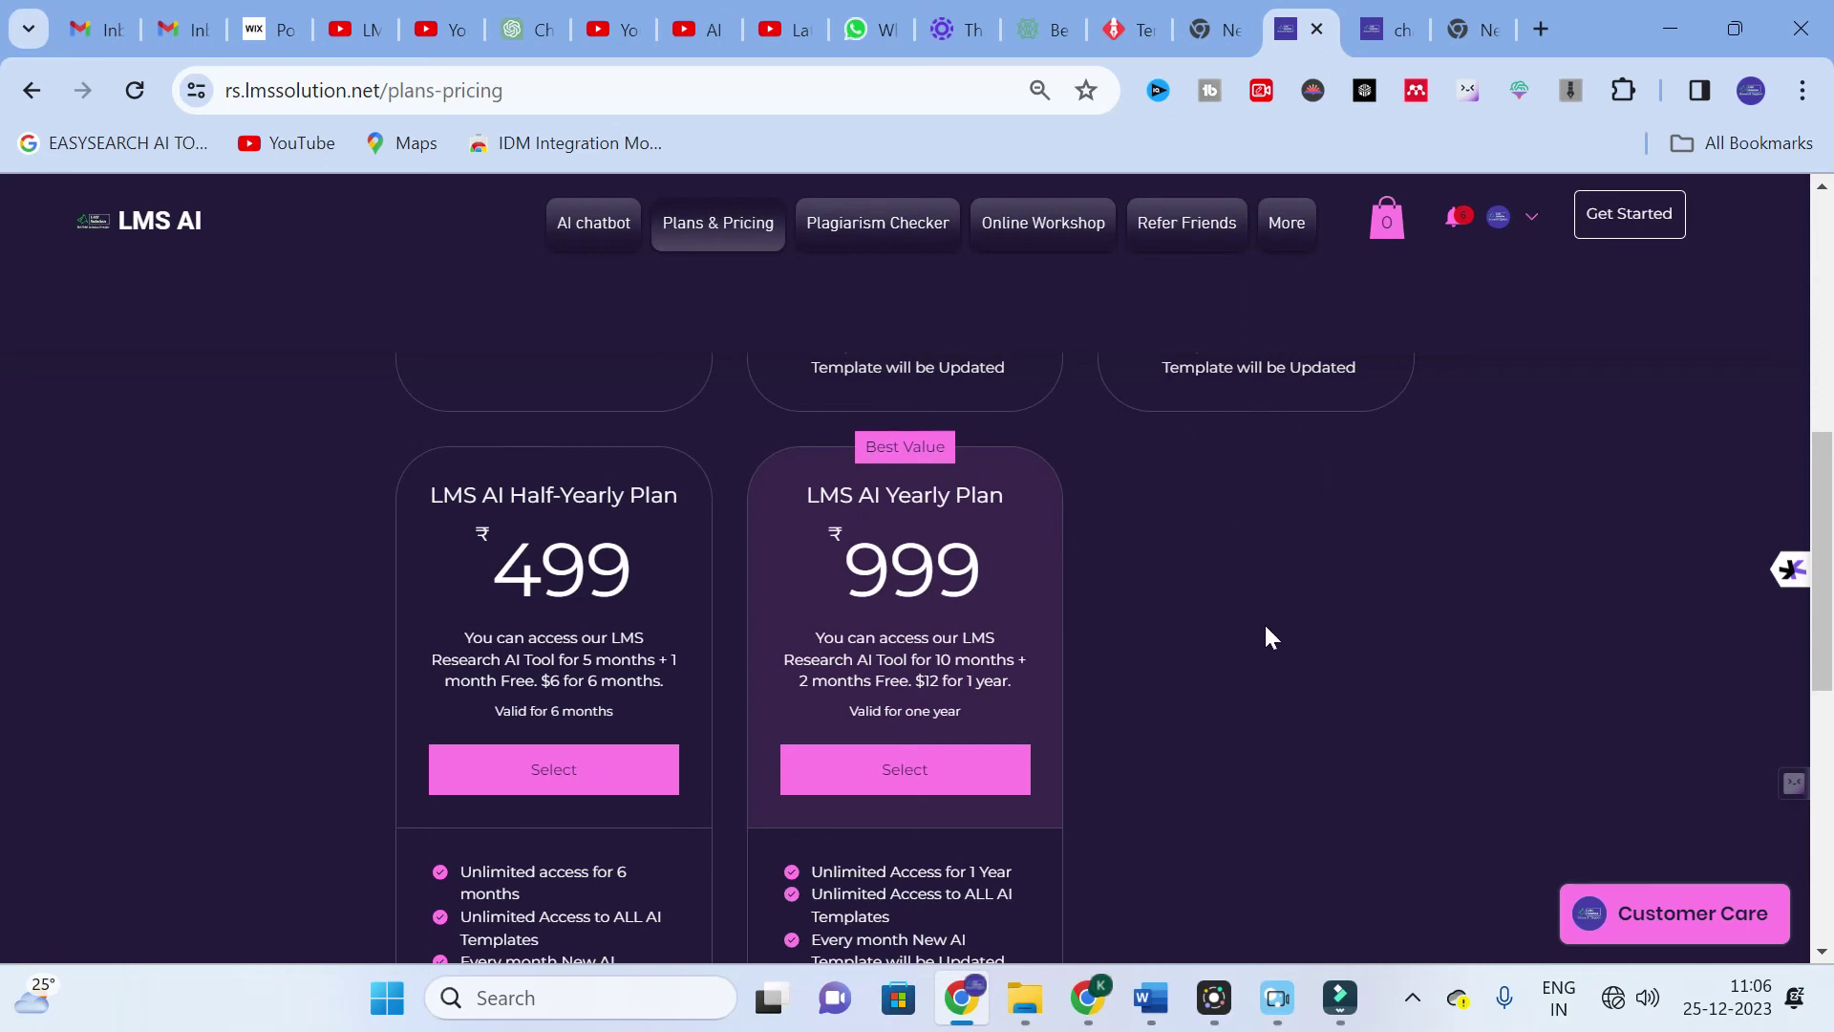
pyautogui.scroll(-3, 1266, 627)
pyautogui.scroll(3, 1263, 627)
pyautogui.scroll(4, 1263, 627)
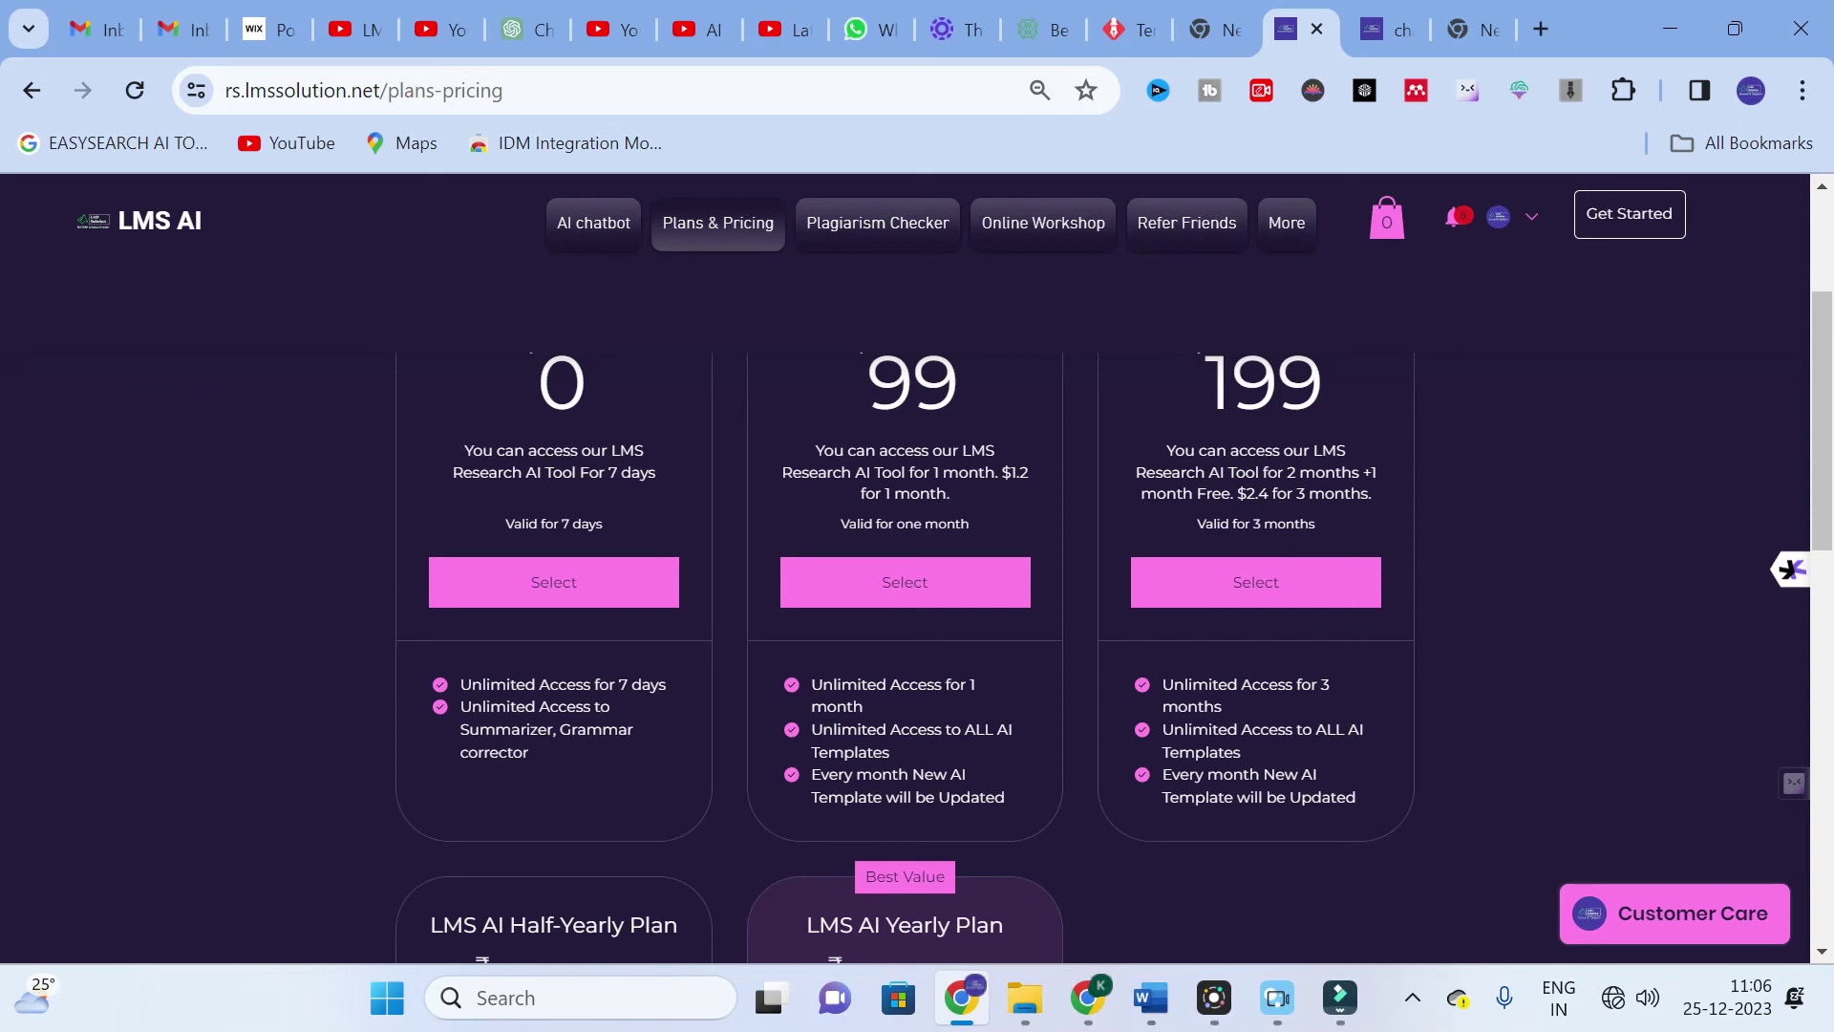
# View the Refer Friends page's 10% per-friend discount offer, then return to the AI chatbot home page
pyautogui.scroll(-2, 1310, 643)
pyautogui.click(1186, 222)
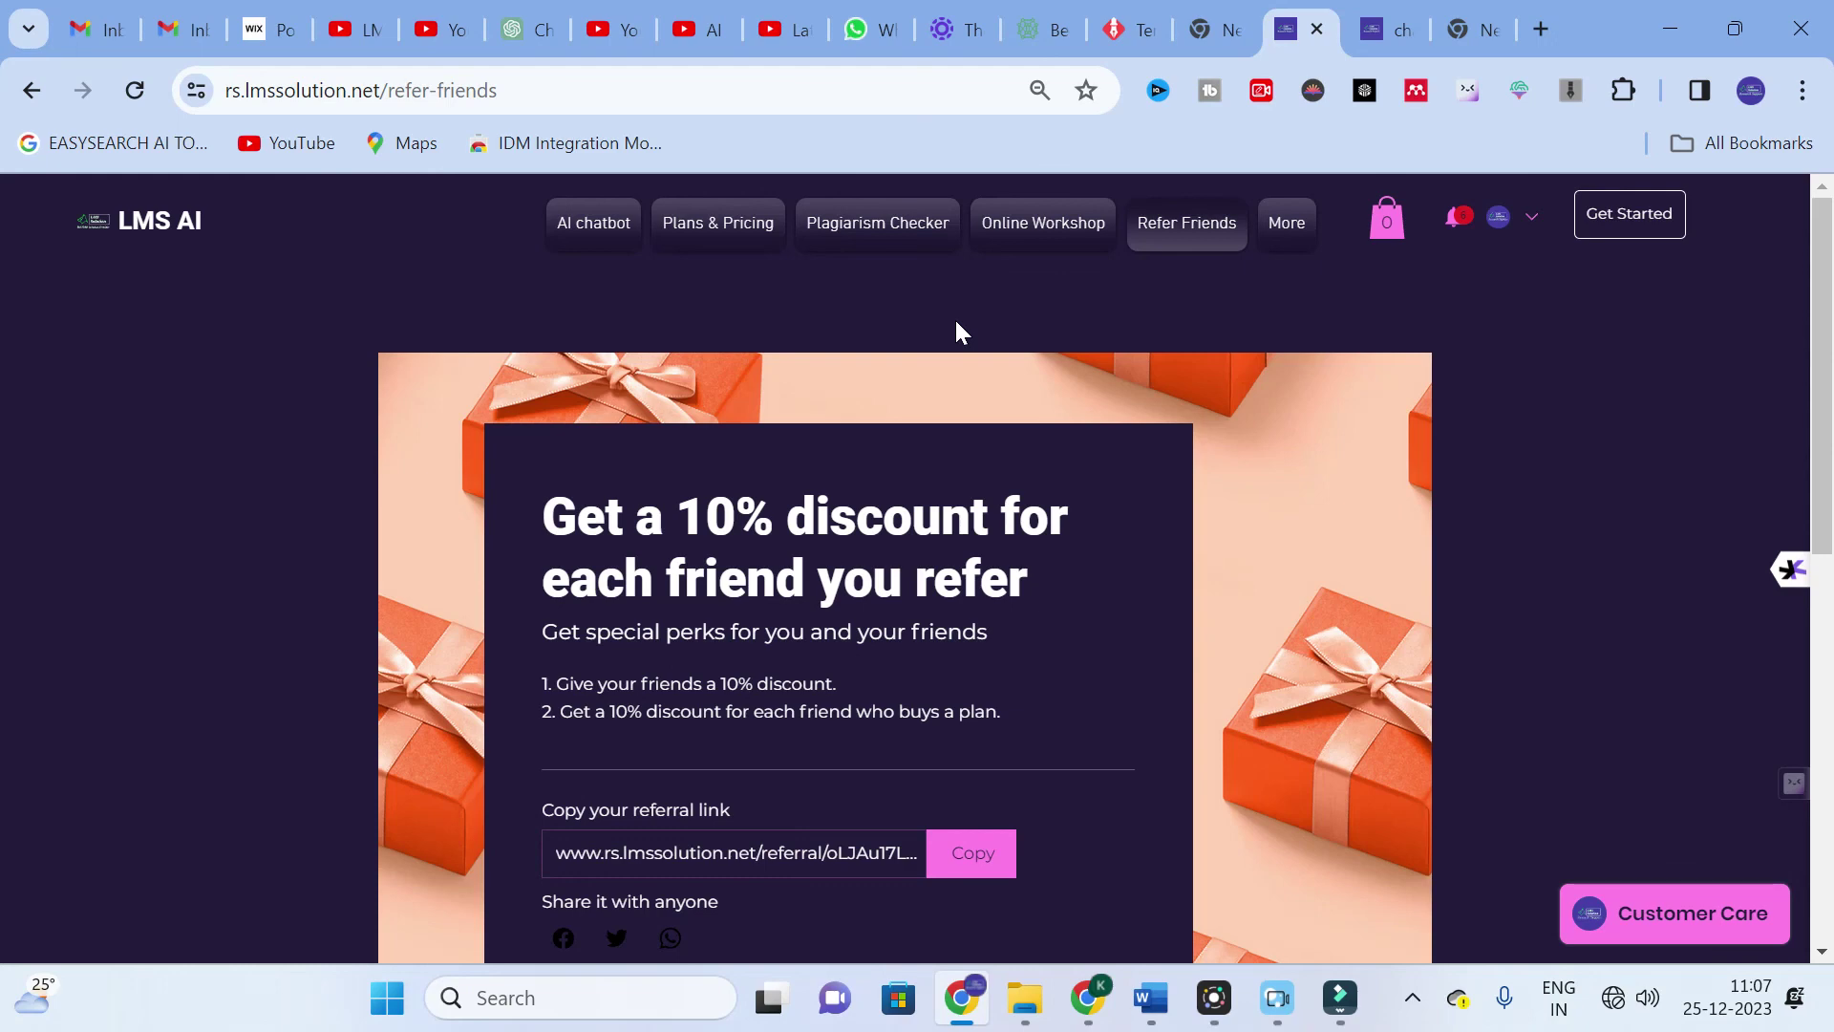
pyautogui.click(605, 230)
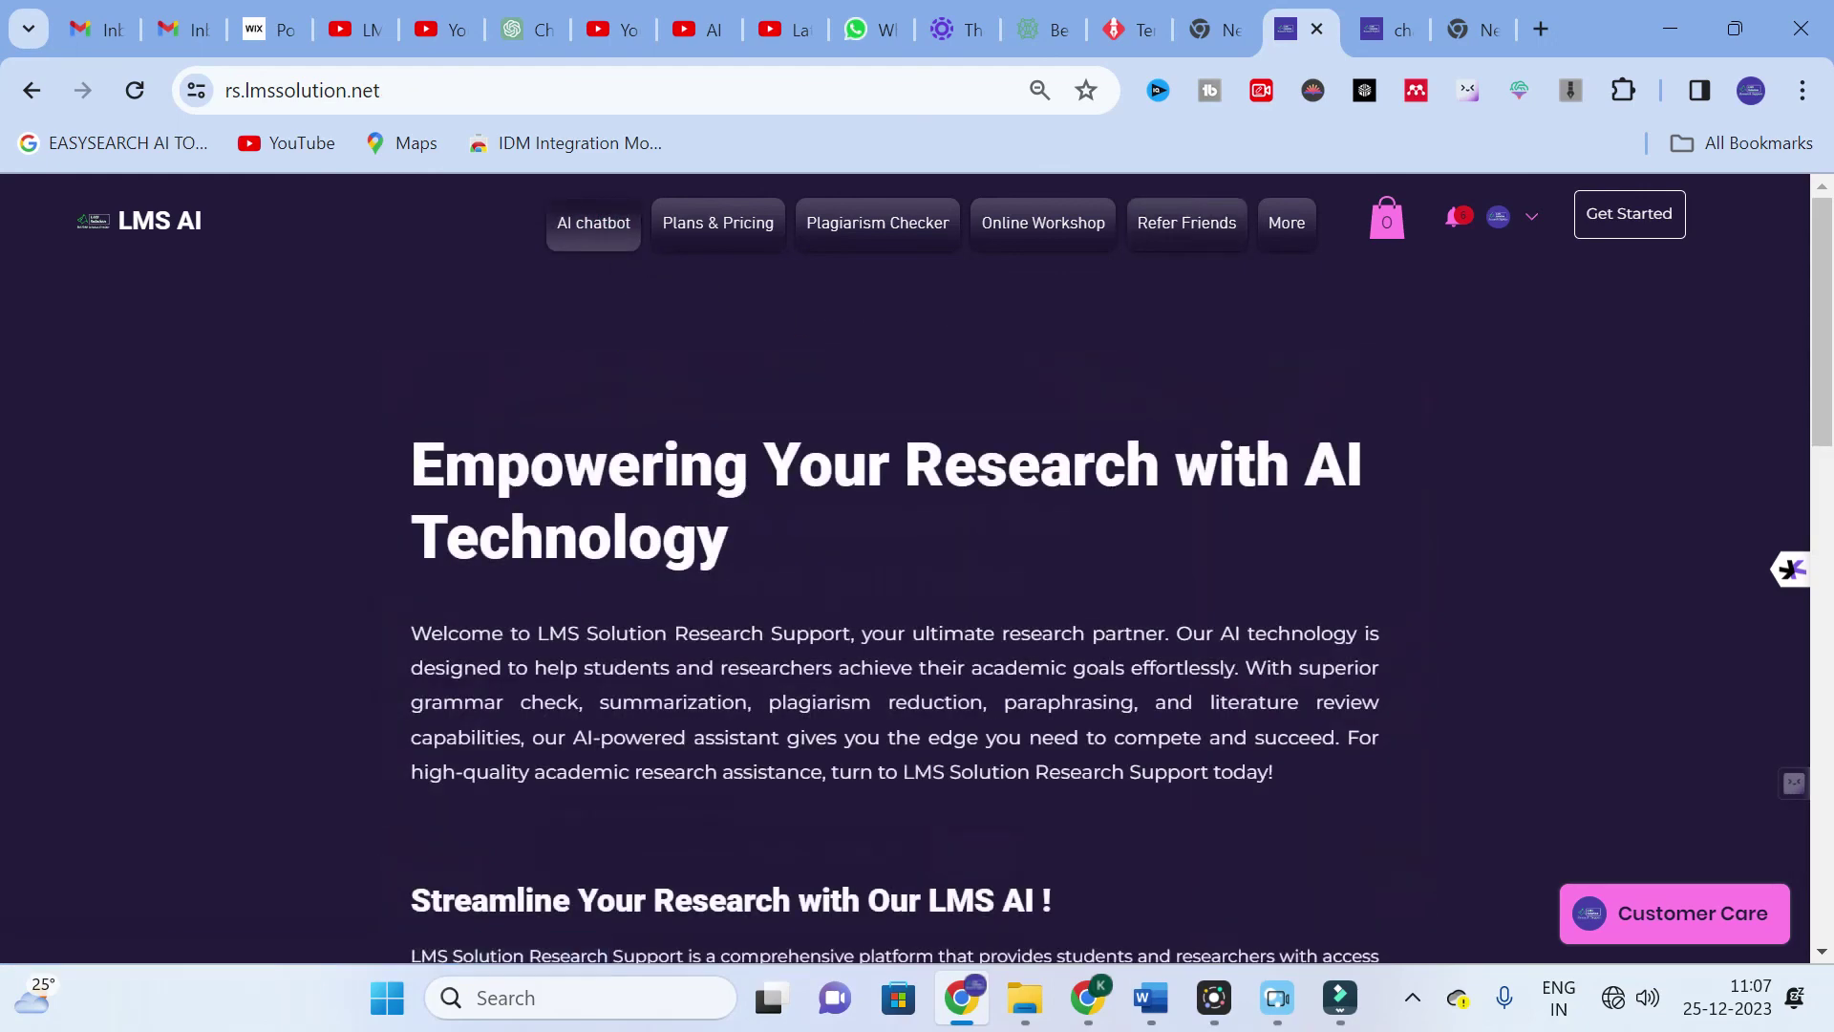